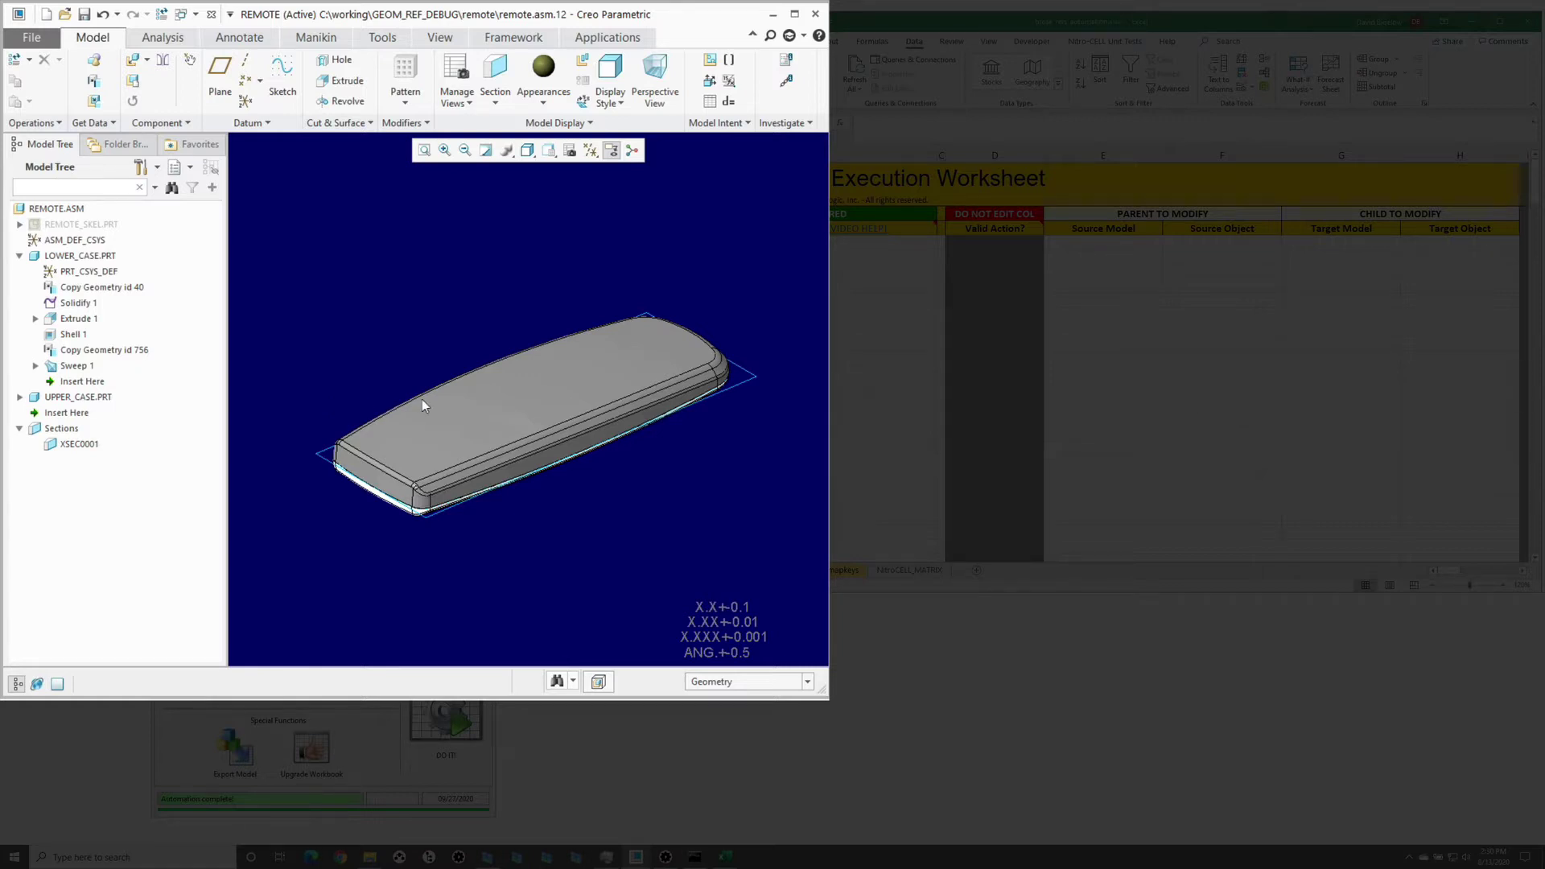
Orbit the REMOTE assembly through edge-on and top views to inspect its shape
middle_click_drag(459, 353, 460, 357)
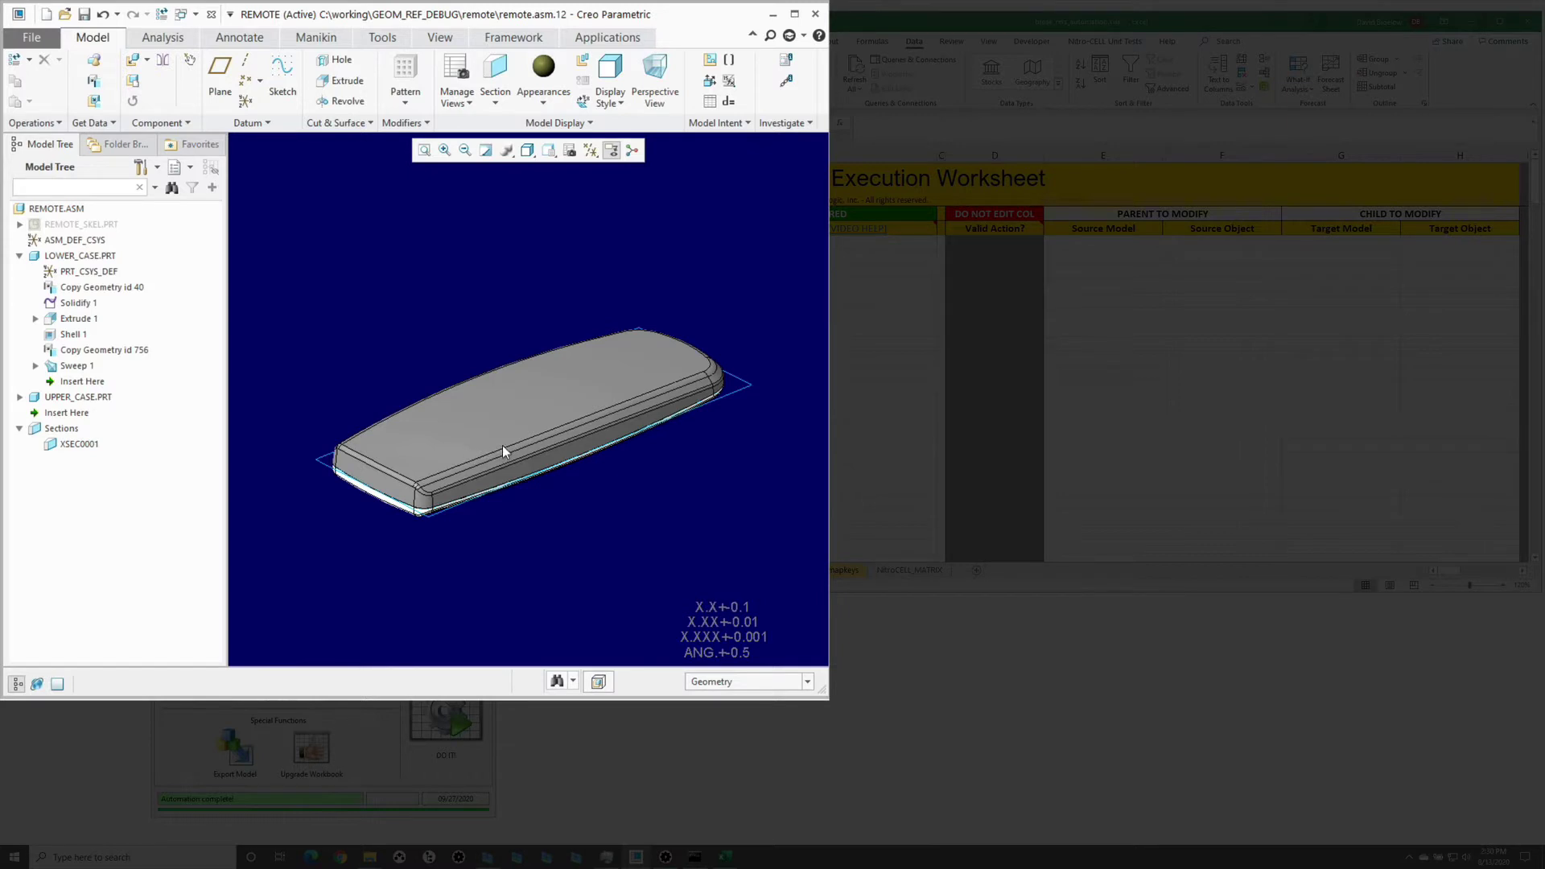
middle_click_drag(432, 330, 437, 307)
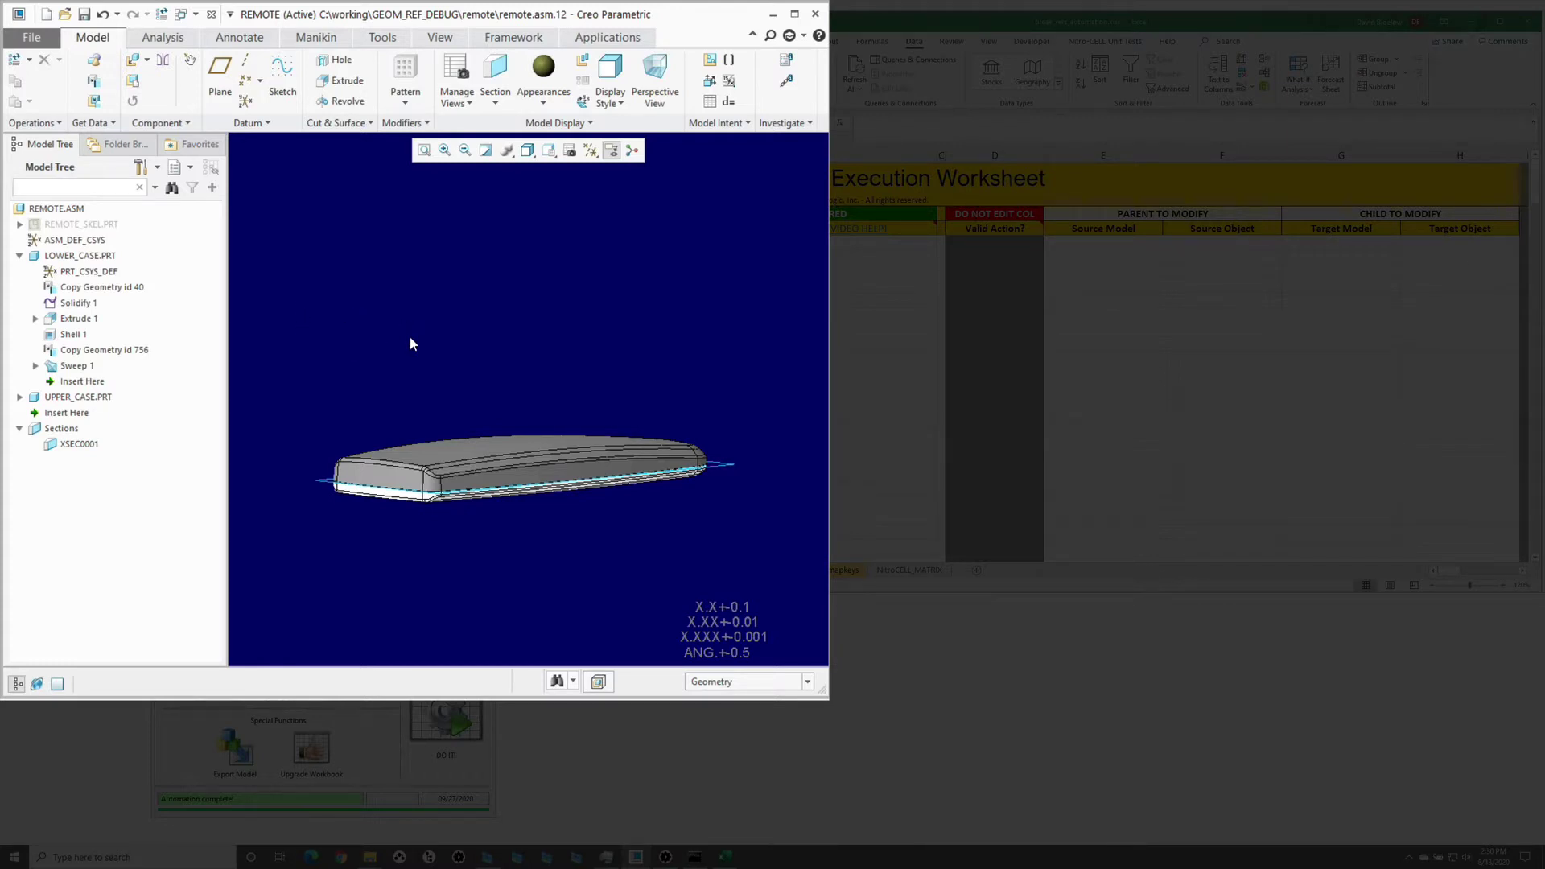
middle_click_drag(411, 338, 427, 359)
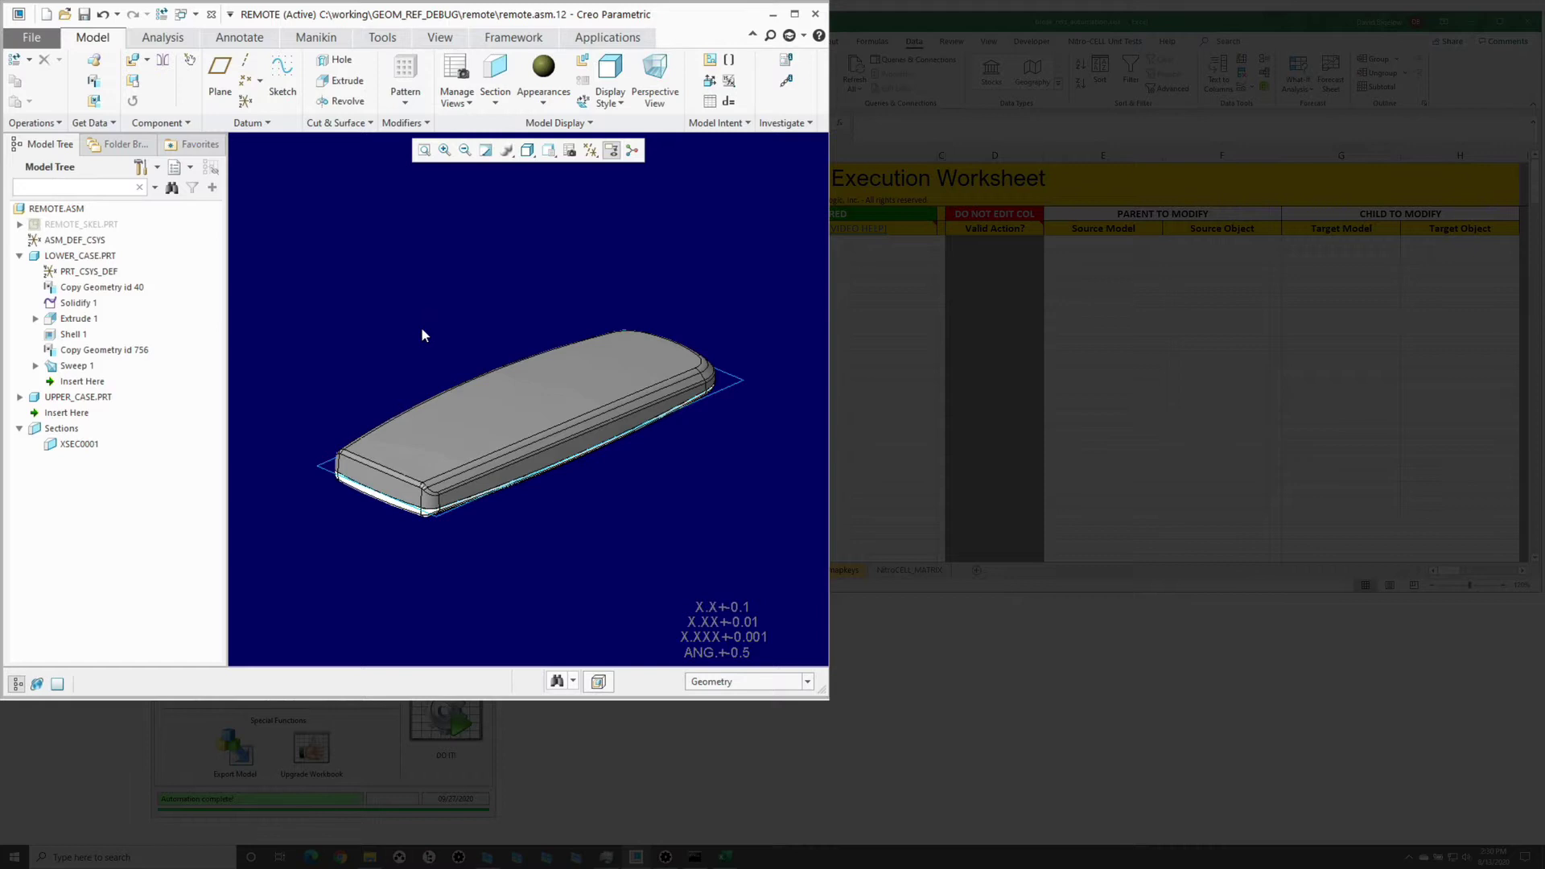
Open REMOTE_SKEL.PRT in its own window, inspect its LIP_INTERFACE geometry, then close it
left_click(87, 227)
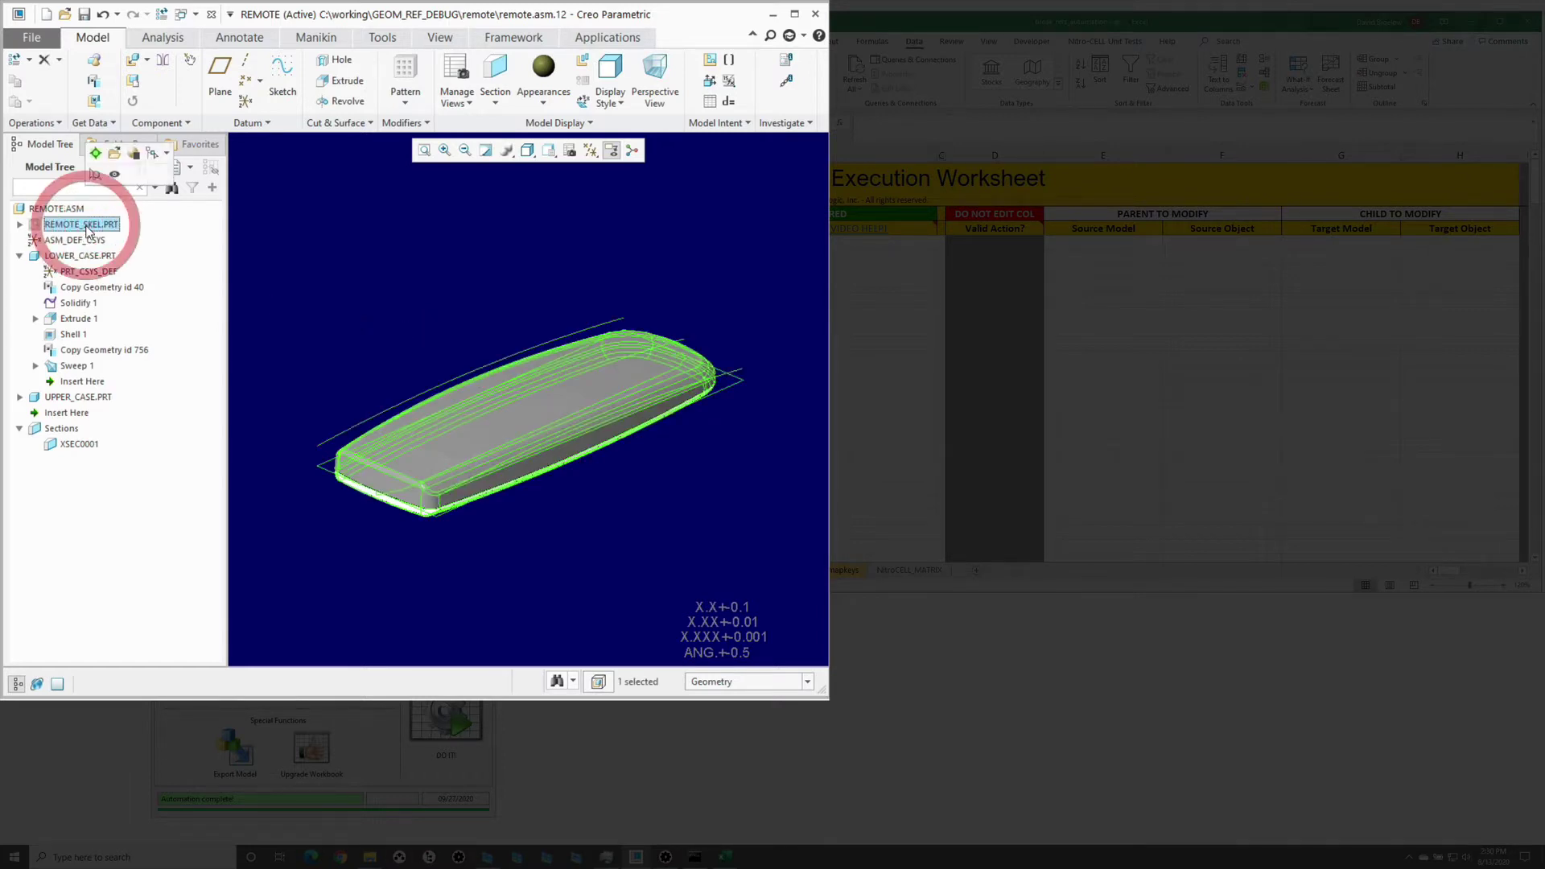
left_click(114, 153)
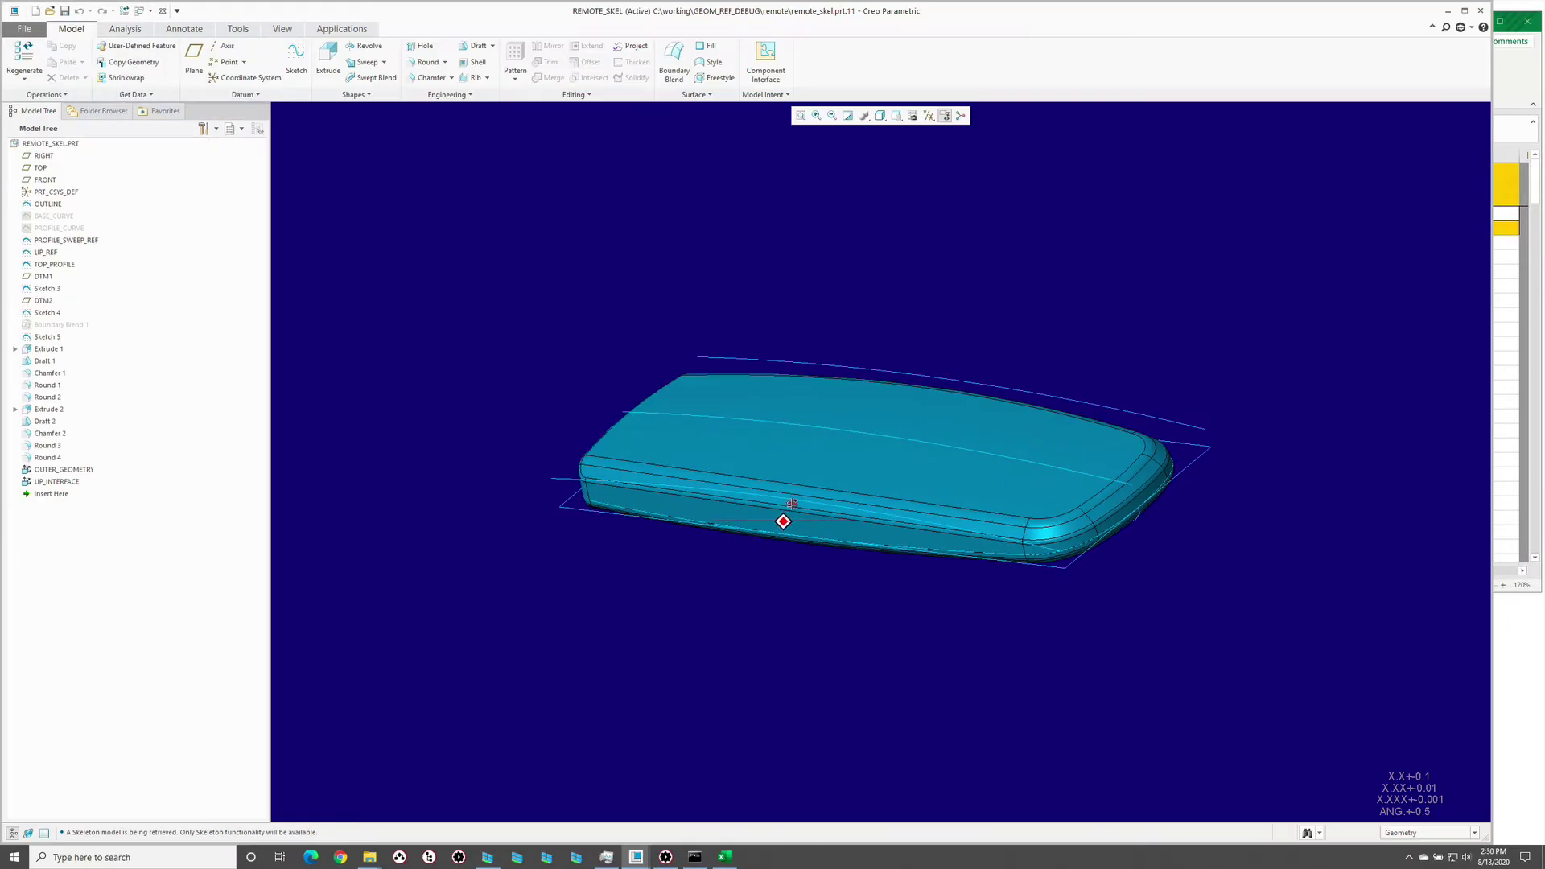
middle_click_drag(783, 520, 783, 522)
middle_click_drag(846, 410, 789, 378)
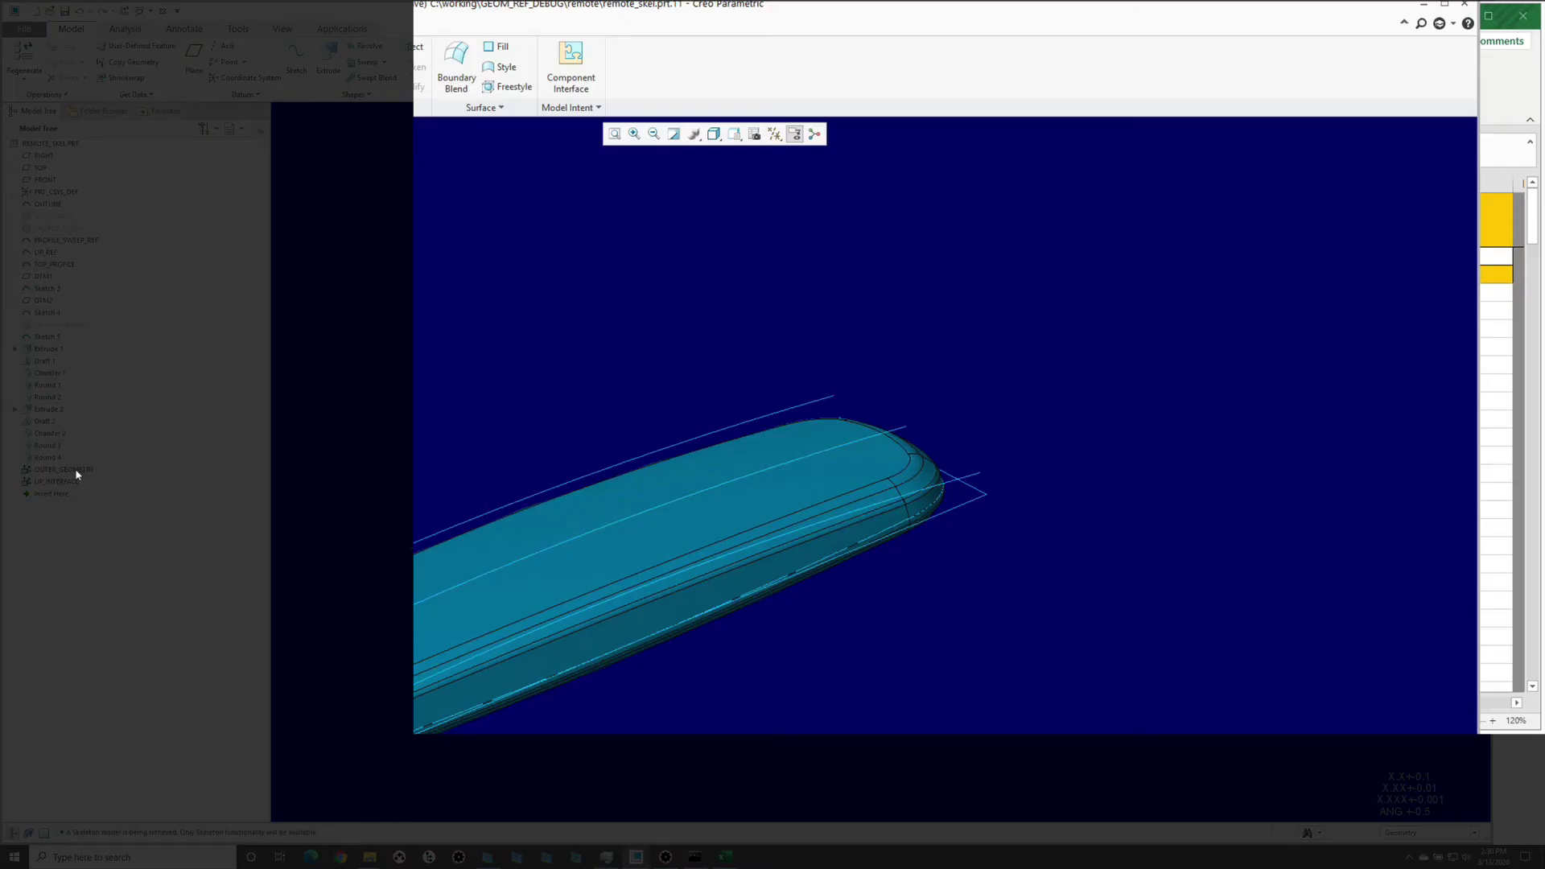
left_click(65, 481)
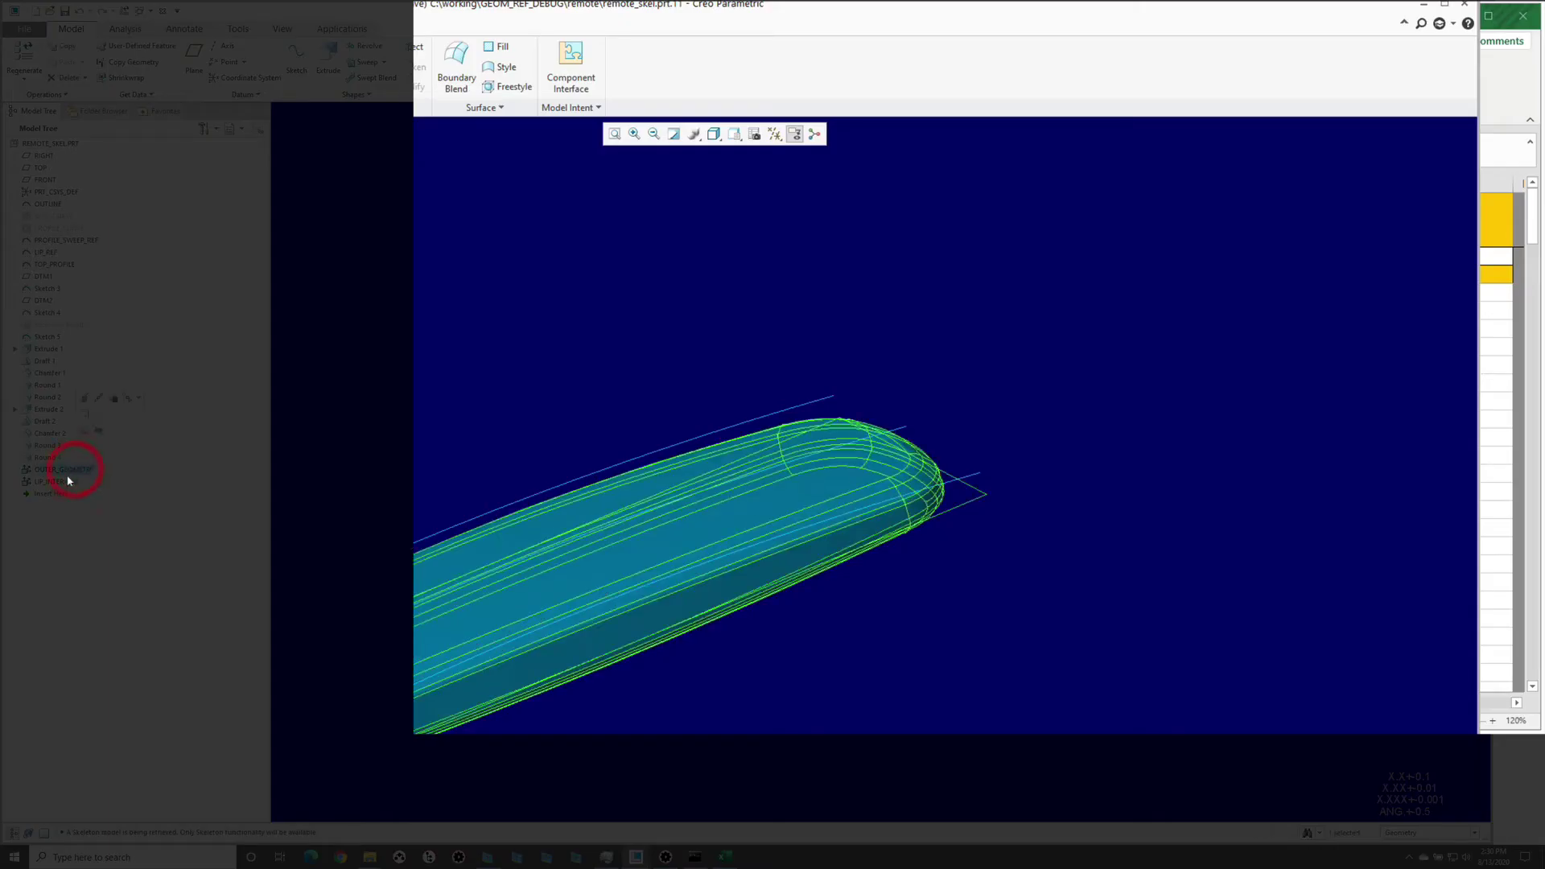
left_click(66, 481)
left_click(1465, 4)
left_click(320, 385)
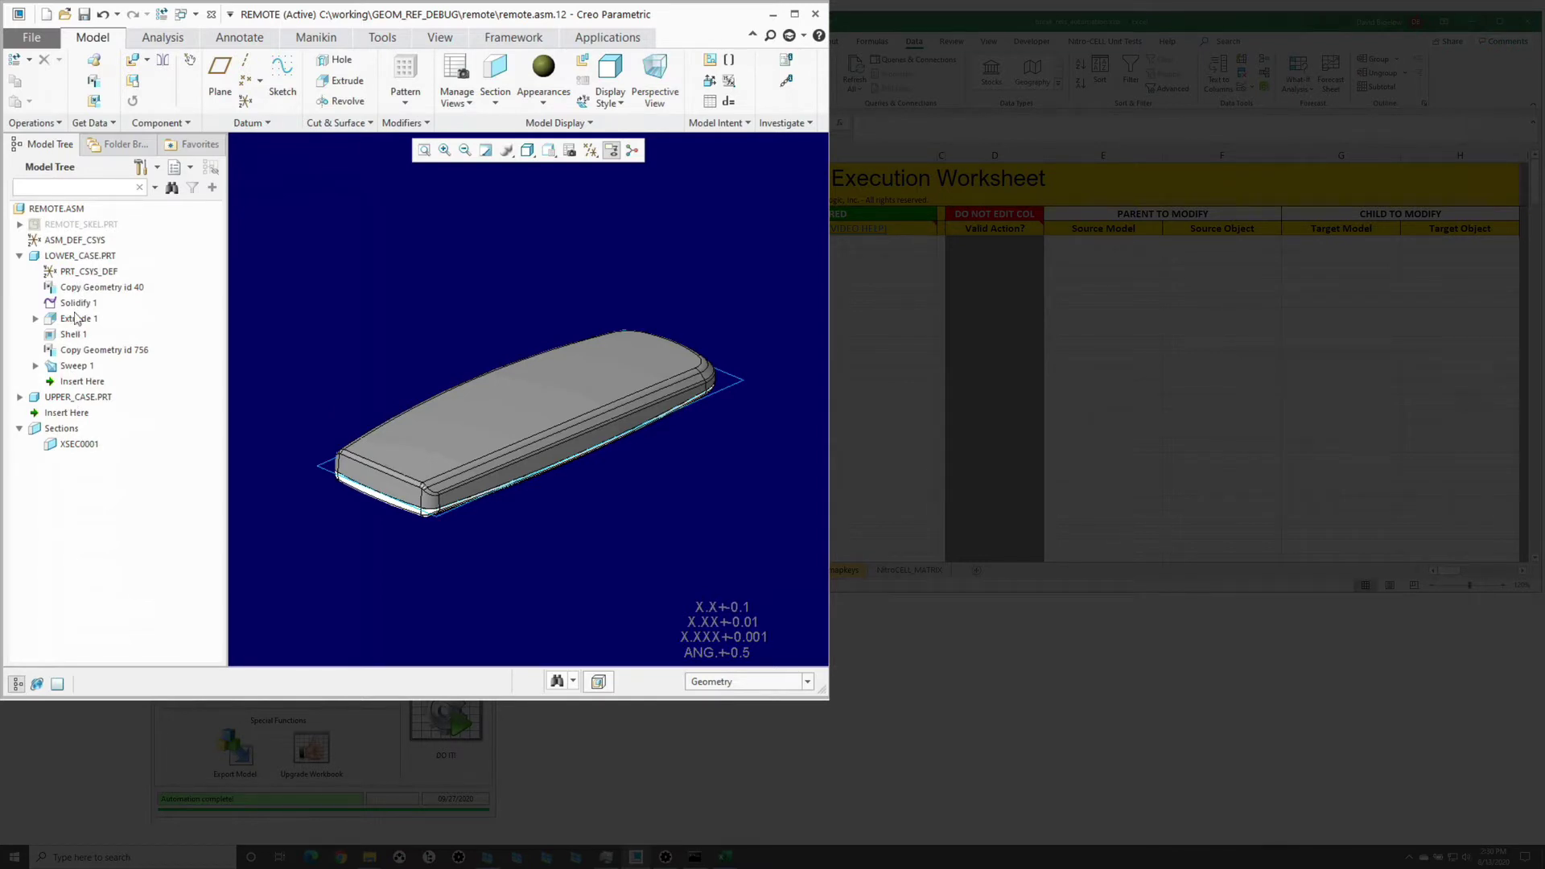
Activate cross-section XSEC0001 and zoom in on the lower case's right end
left_click(74, 445)
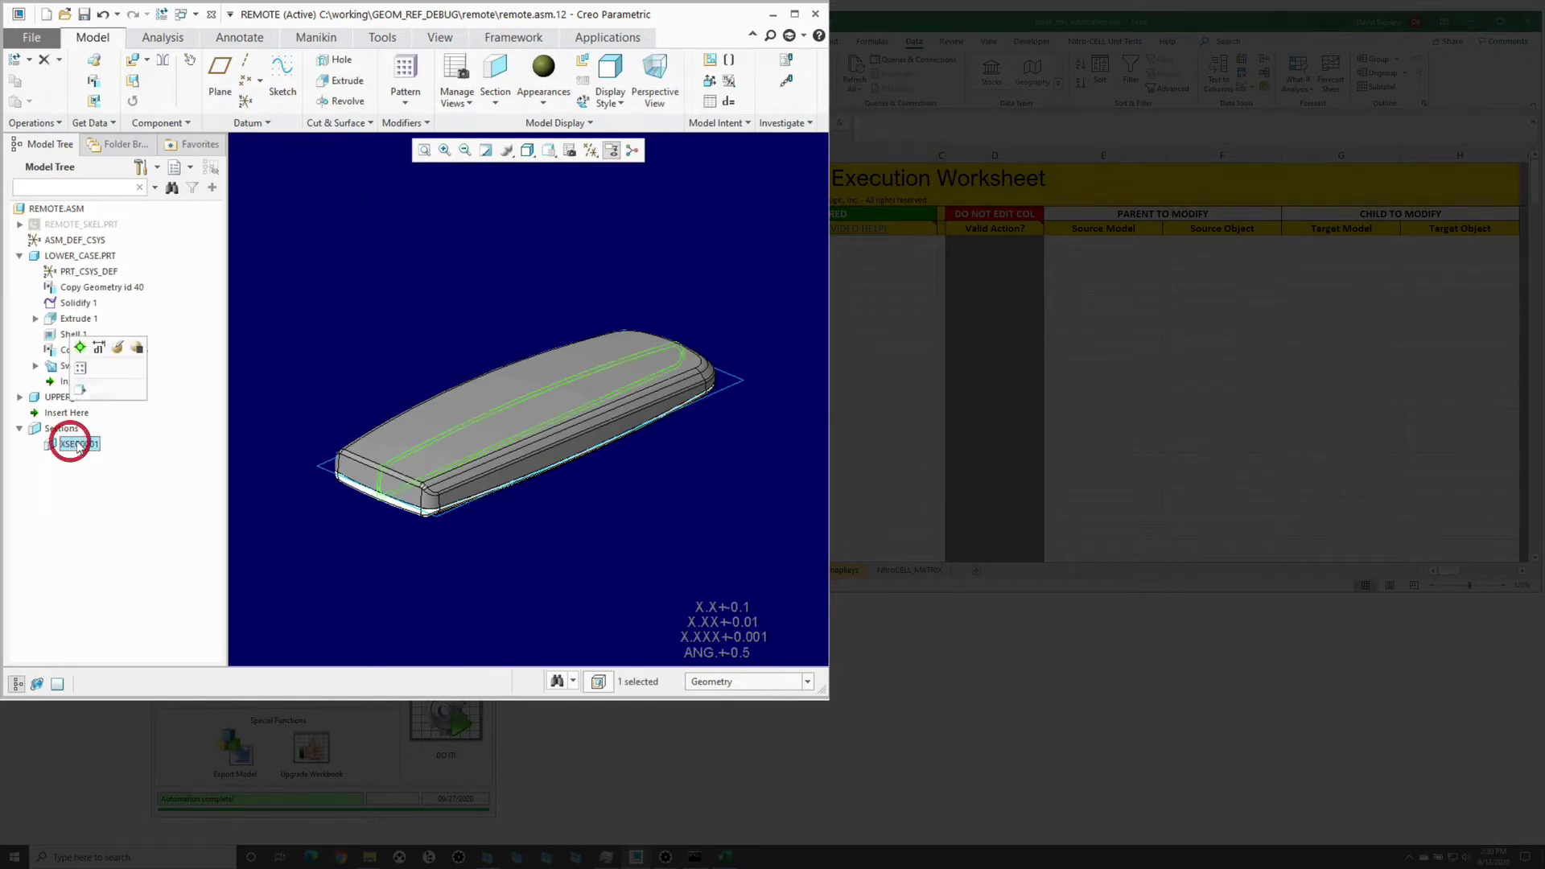
left_click(79, 346)
left_click(366, 335)
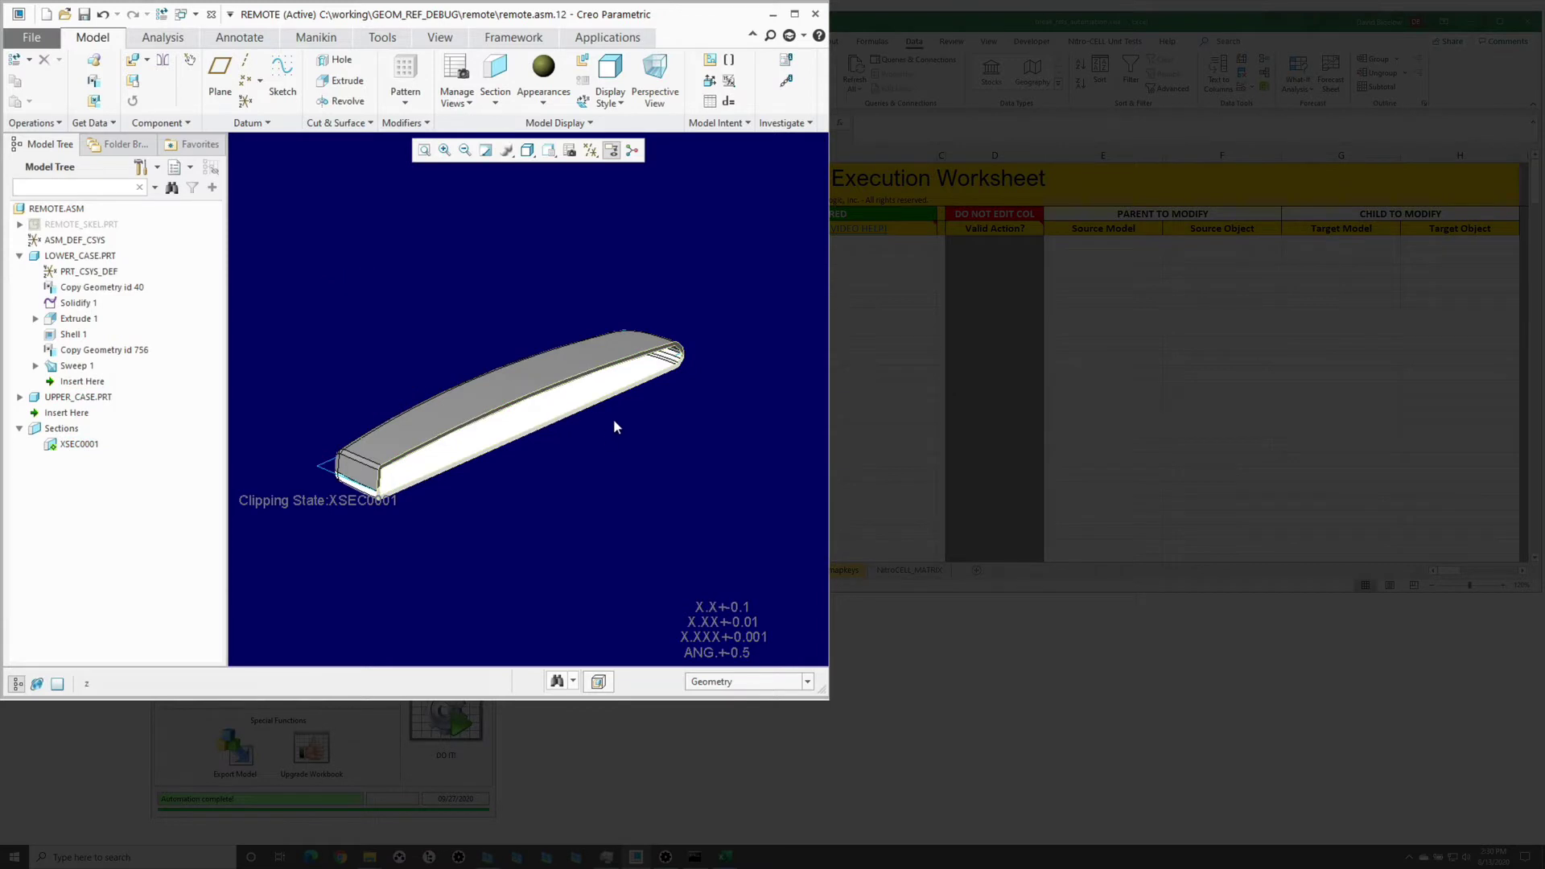
left_click(663, 311)
left_click(704, 398)
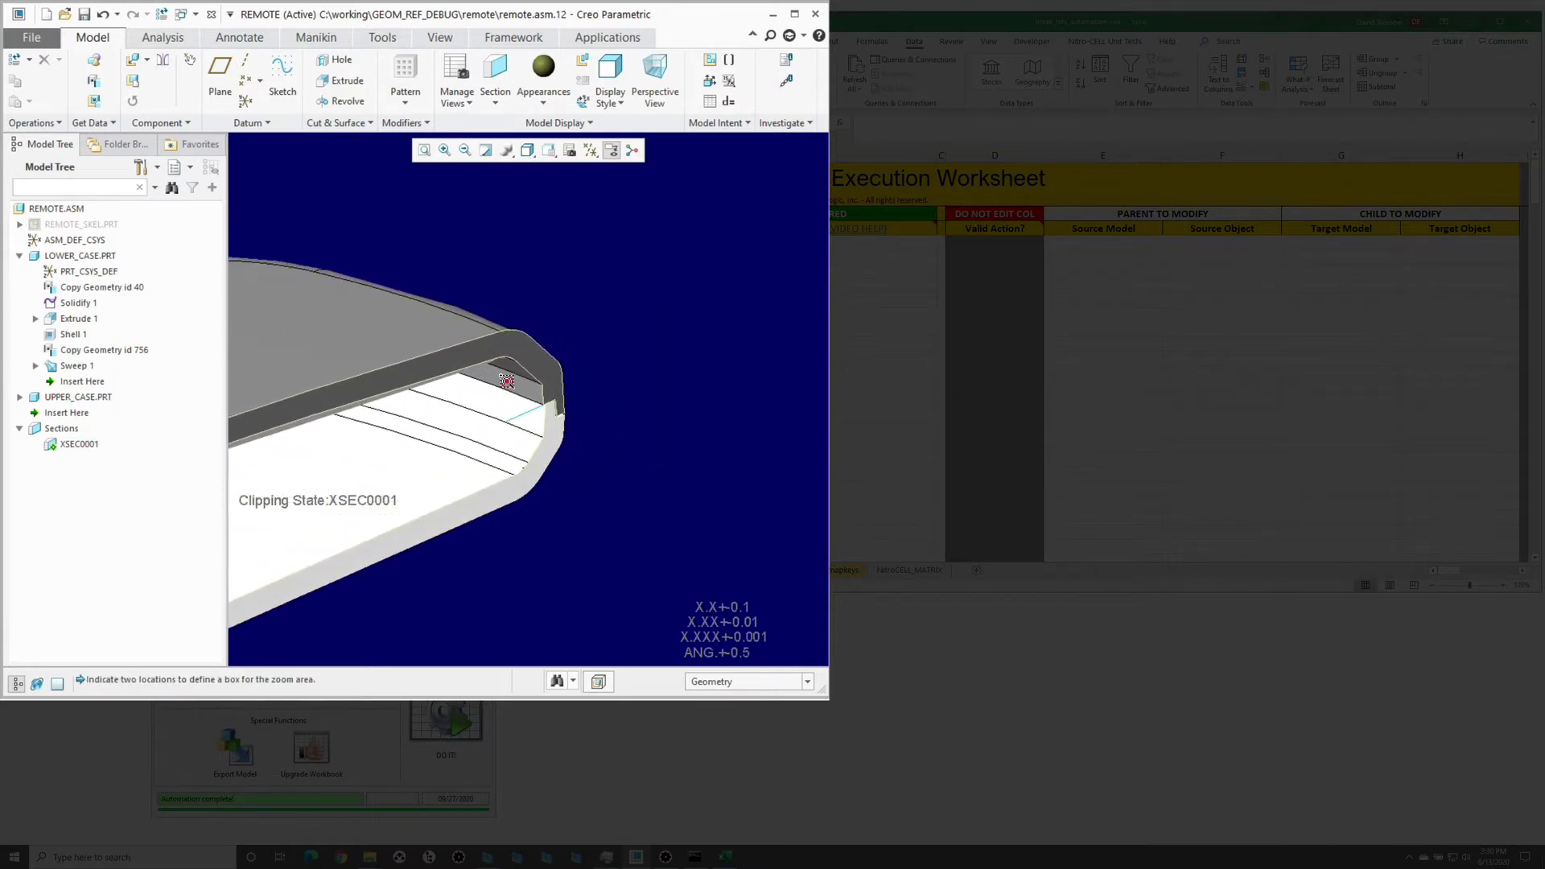
Orbit the clipped lower case to view its cut inner wall and hollow interior
middle_click_drag(468, 372, 546, 421)
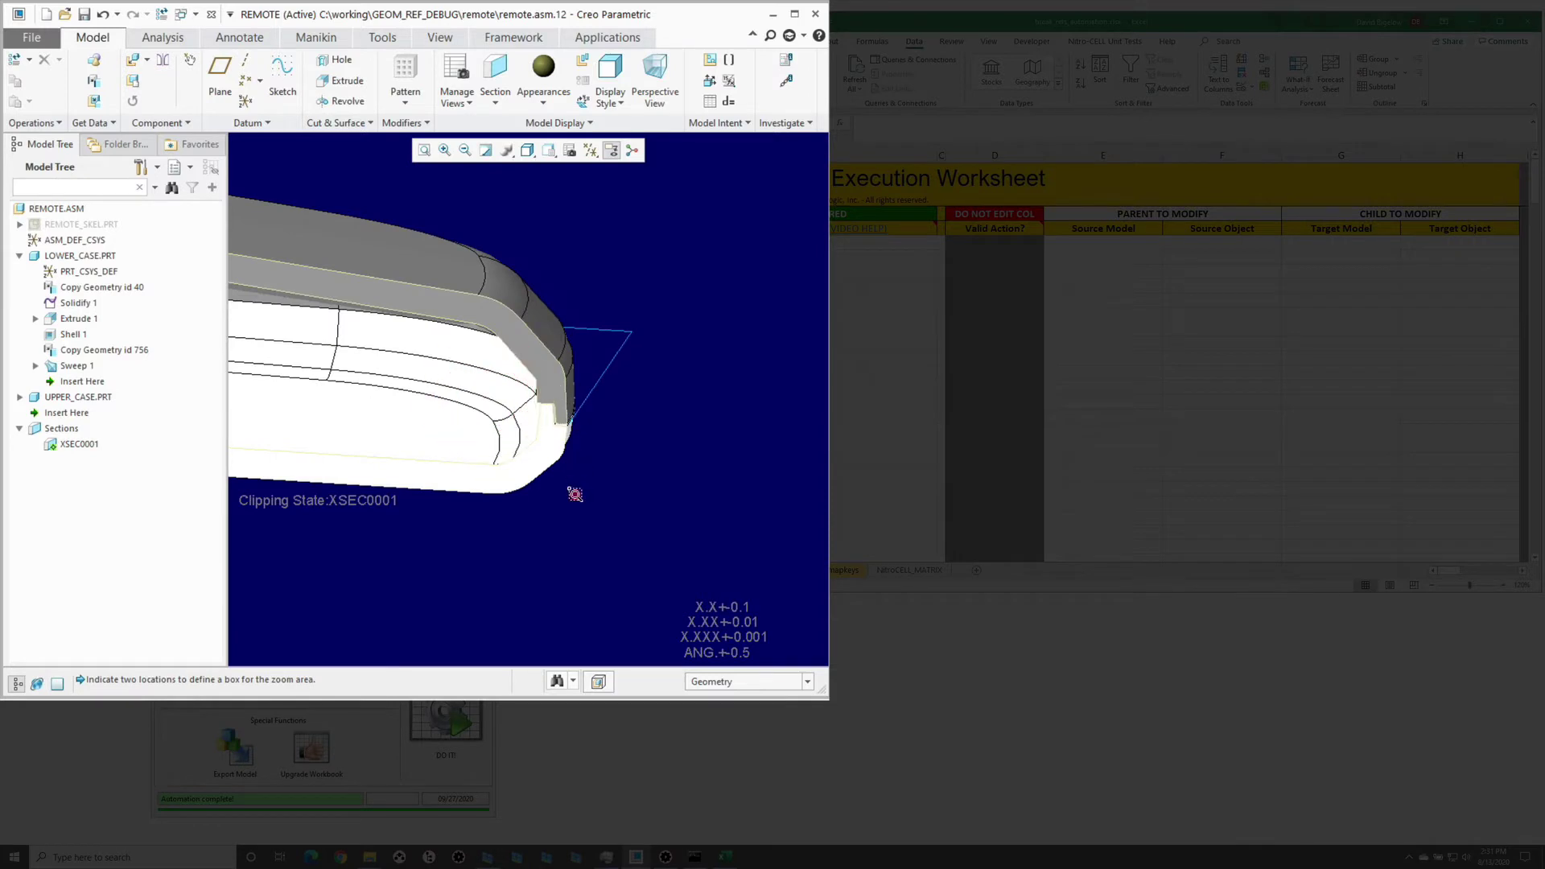
mouse_move(576, 494)
middle_mouse_down()
mouse_move(436, 479)
mouse_move(473, 459)
mouse_move(468, 412)
middle_mouse_up()
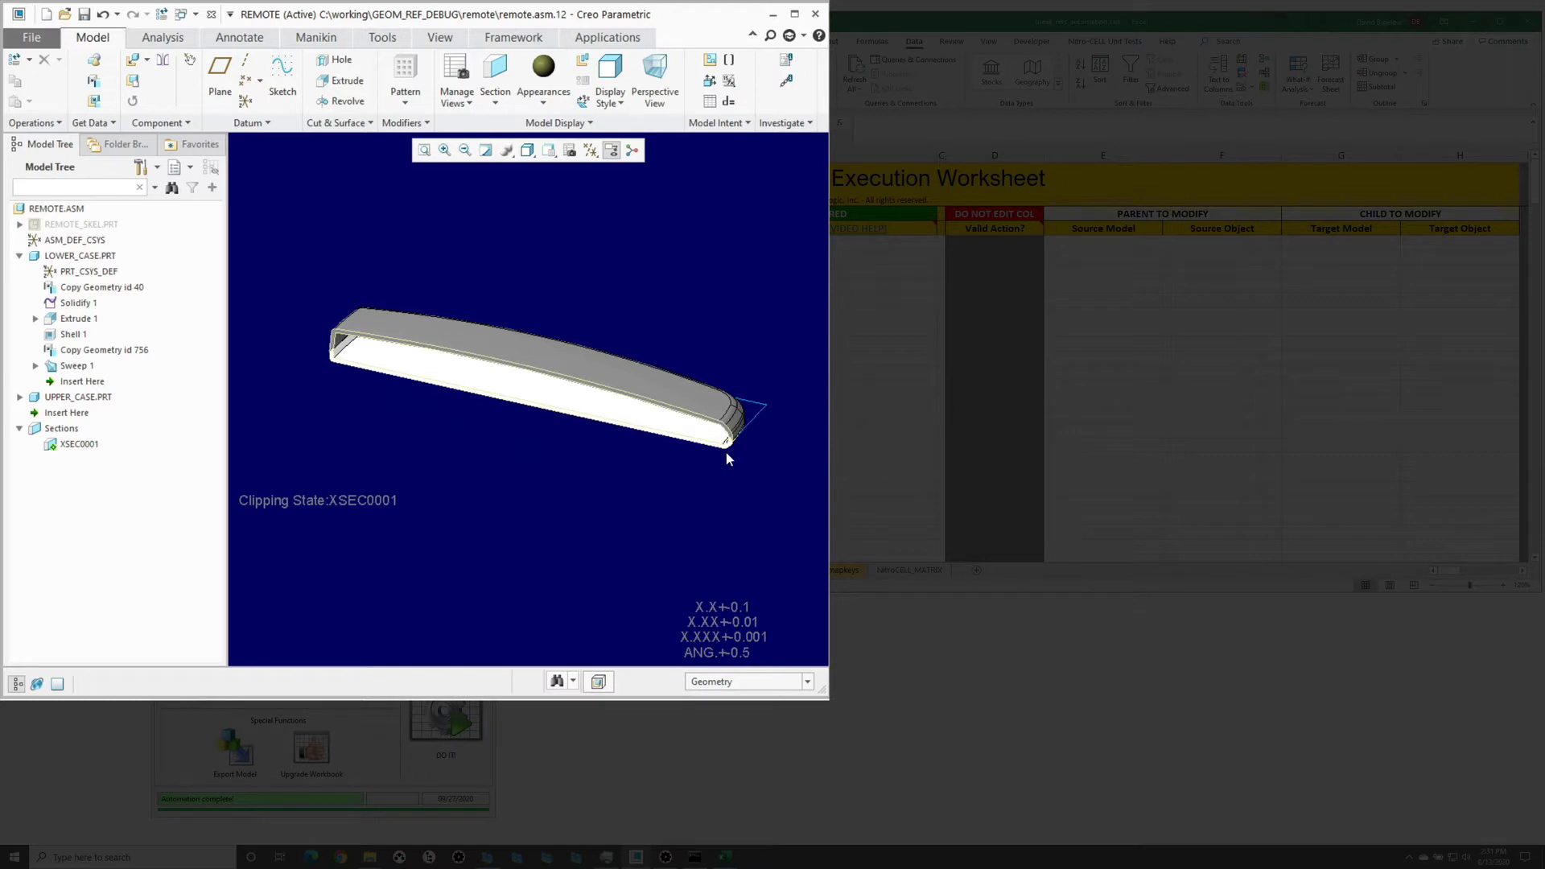
middle_click_drag(503, 490, 507, 464)
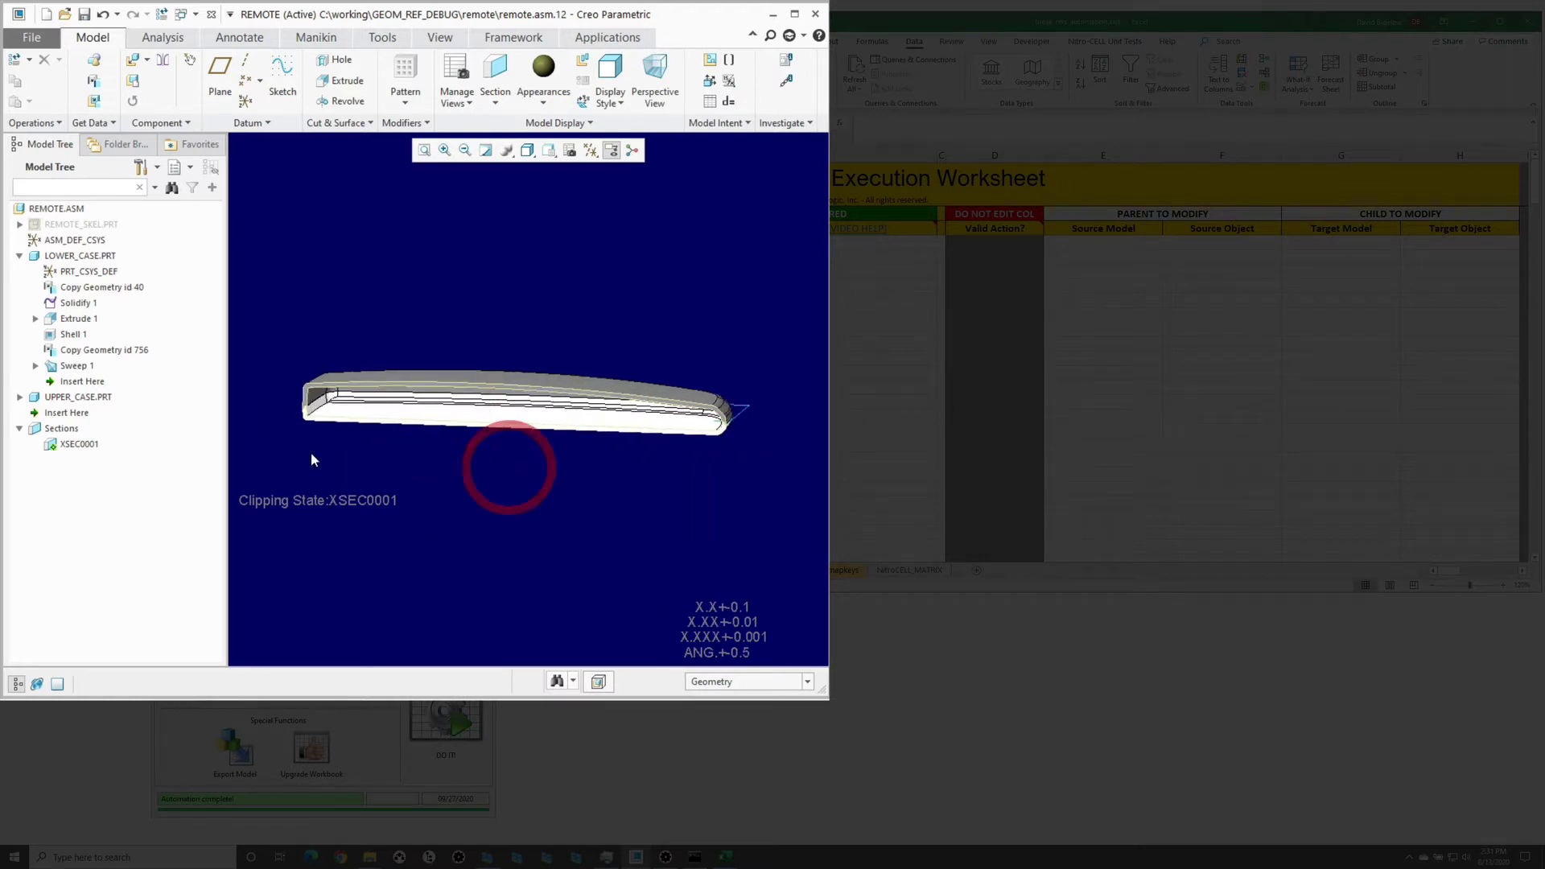
middle_click_drag(386, 474, 445, 459)
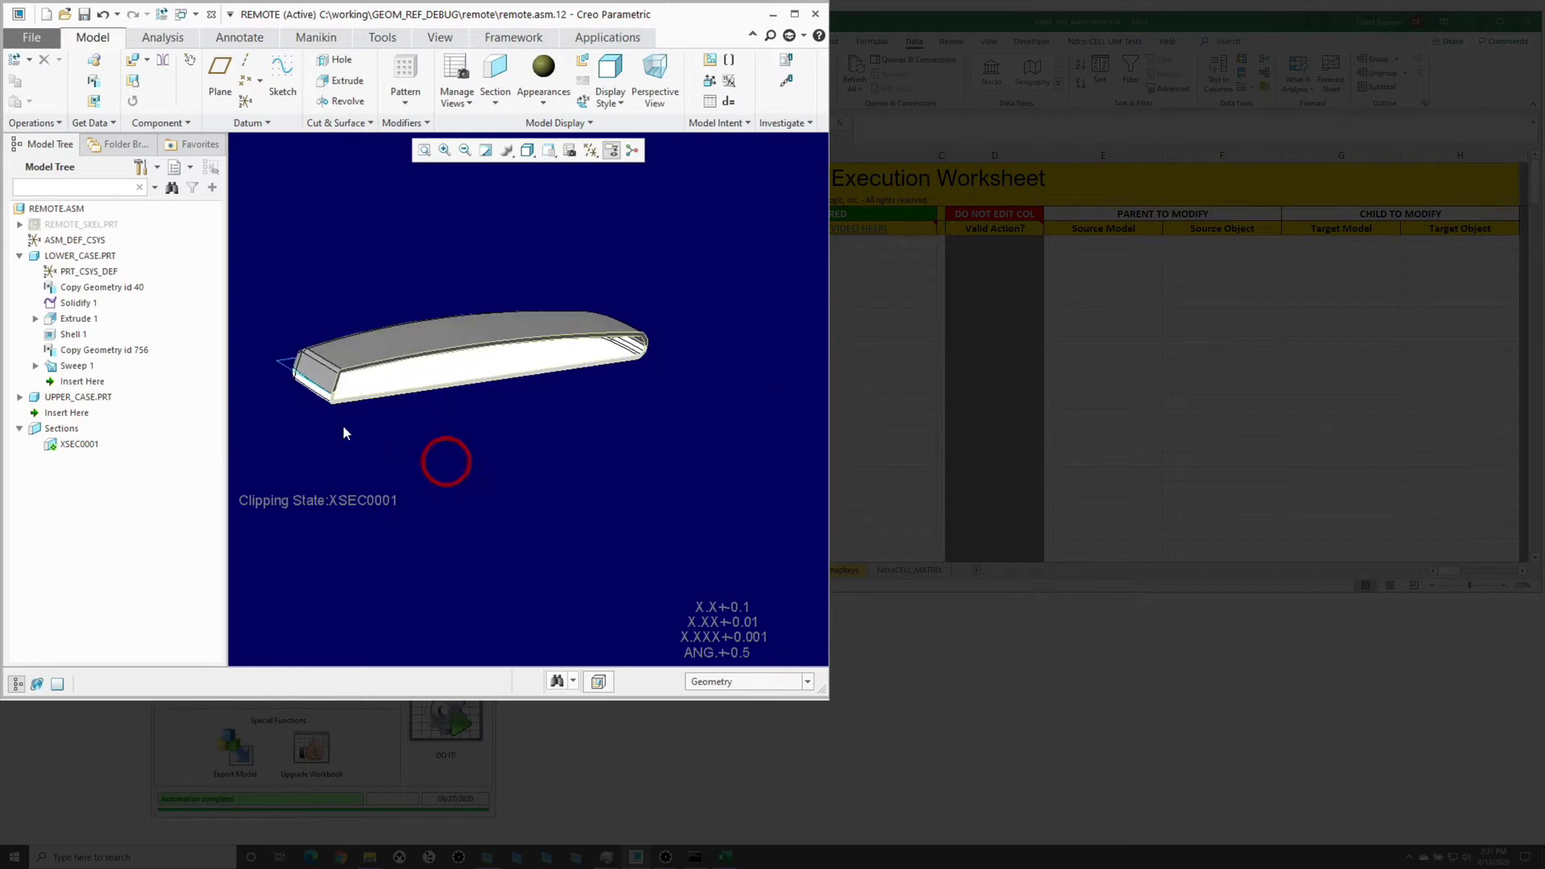
left_click(308, 260)
left_click(101, 287)
right_click(103, 288)
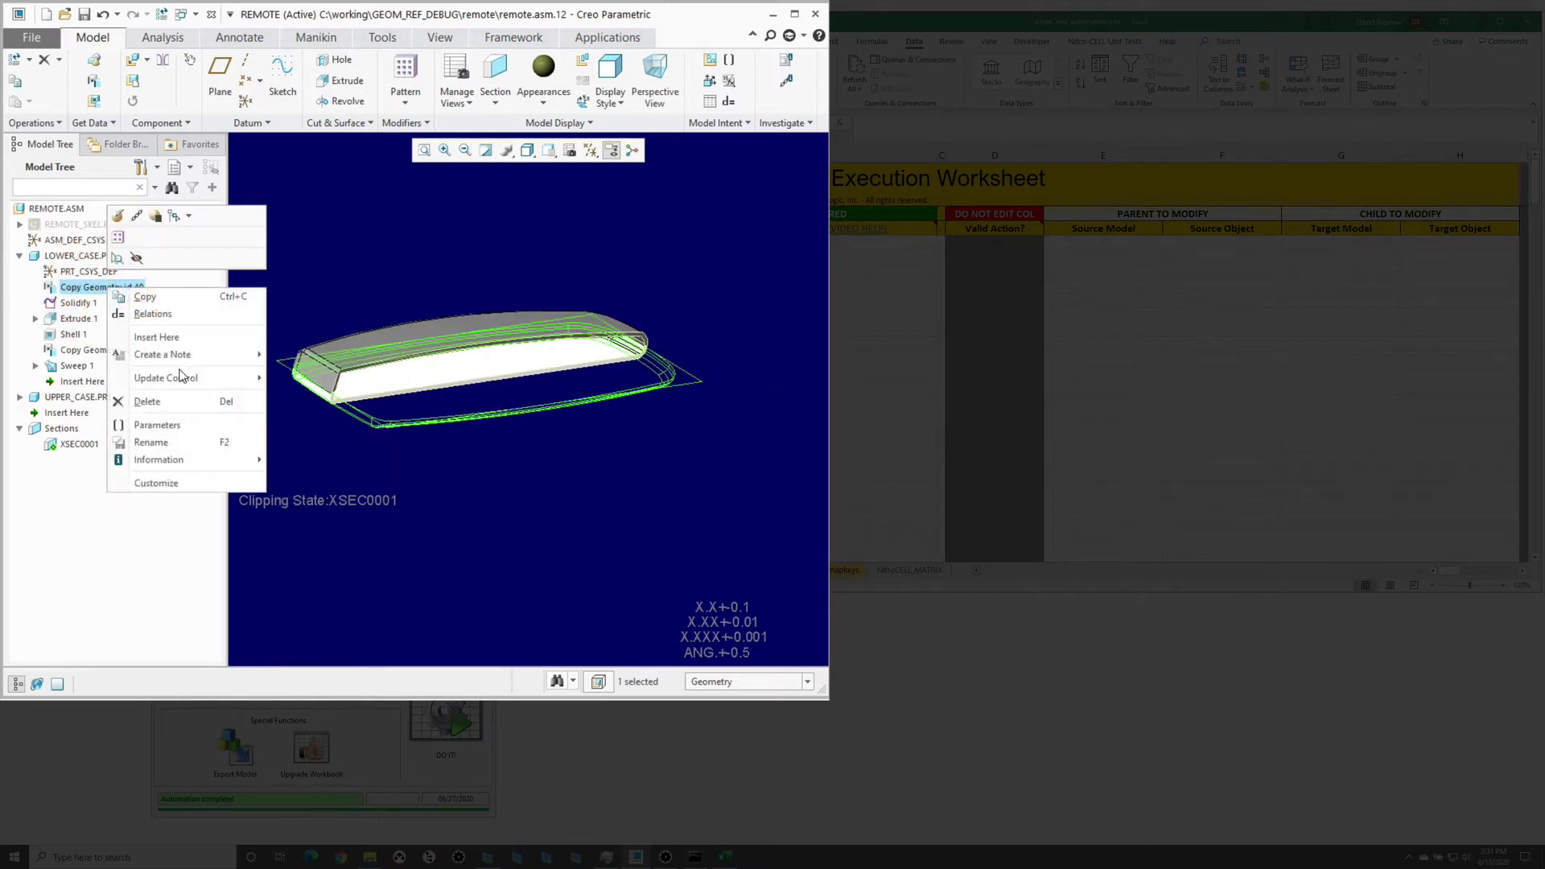
mouse_move(186, 379)
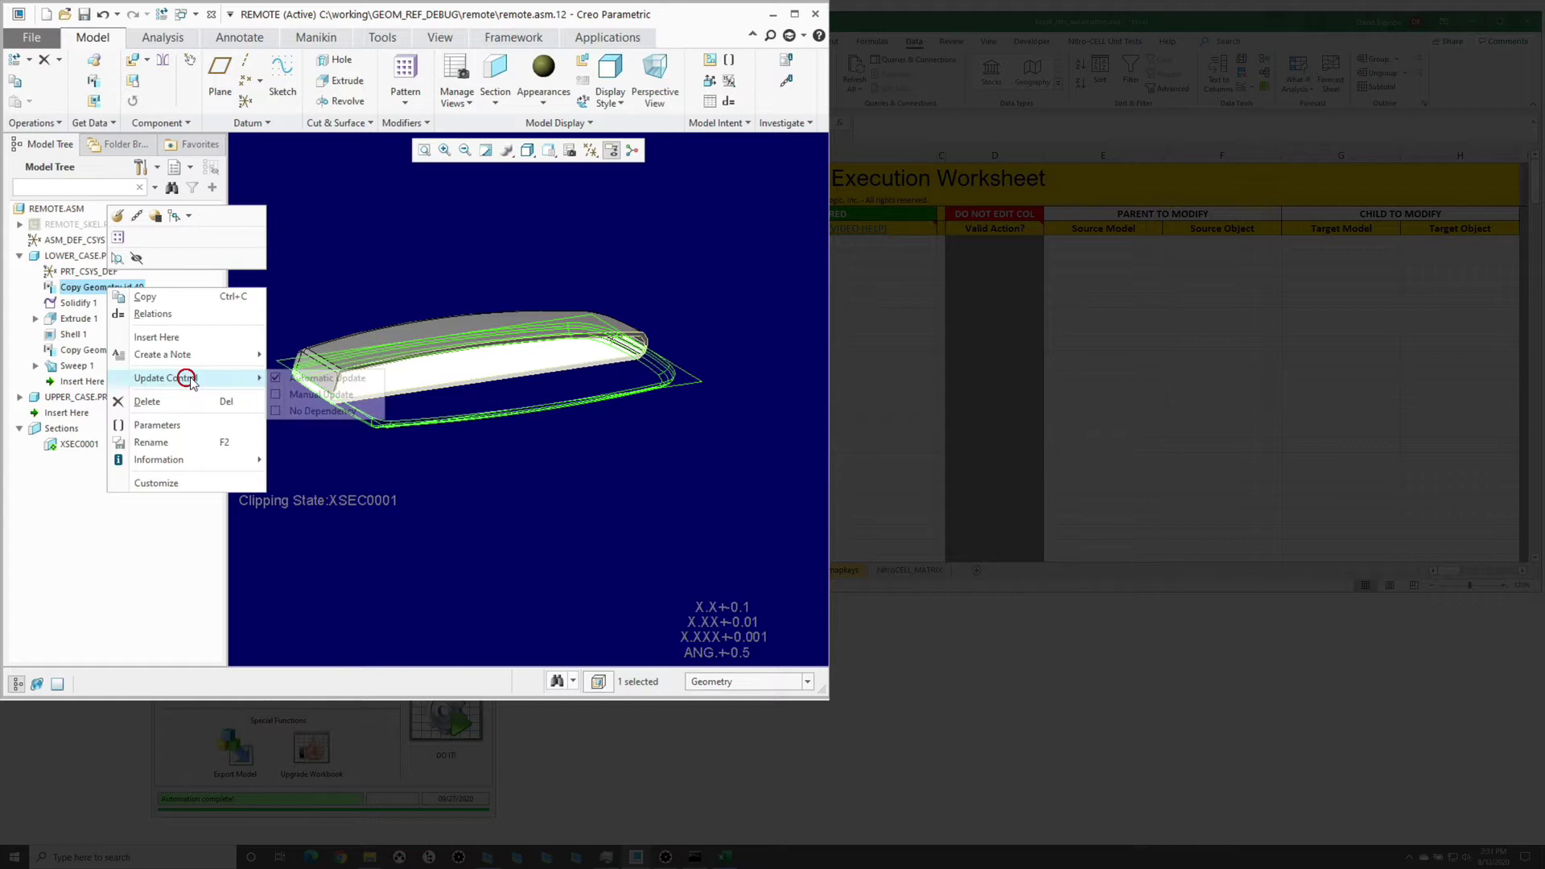
left_click(297, 412)
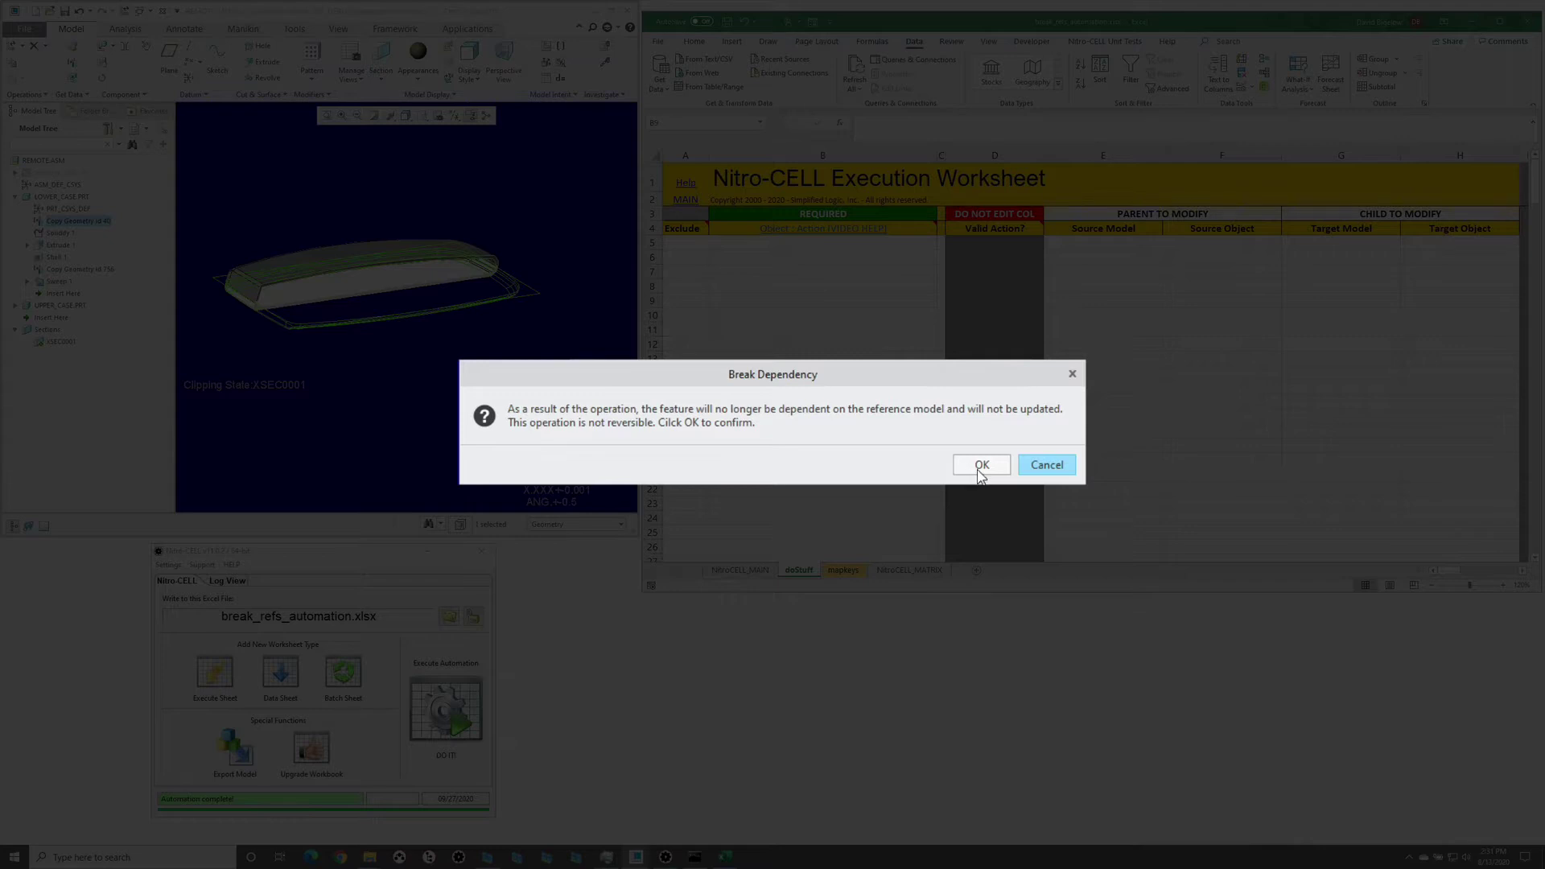
left_click(1038, 467)
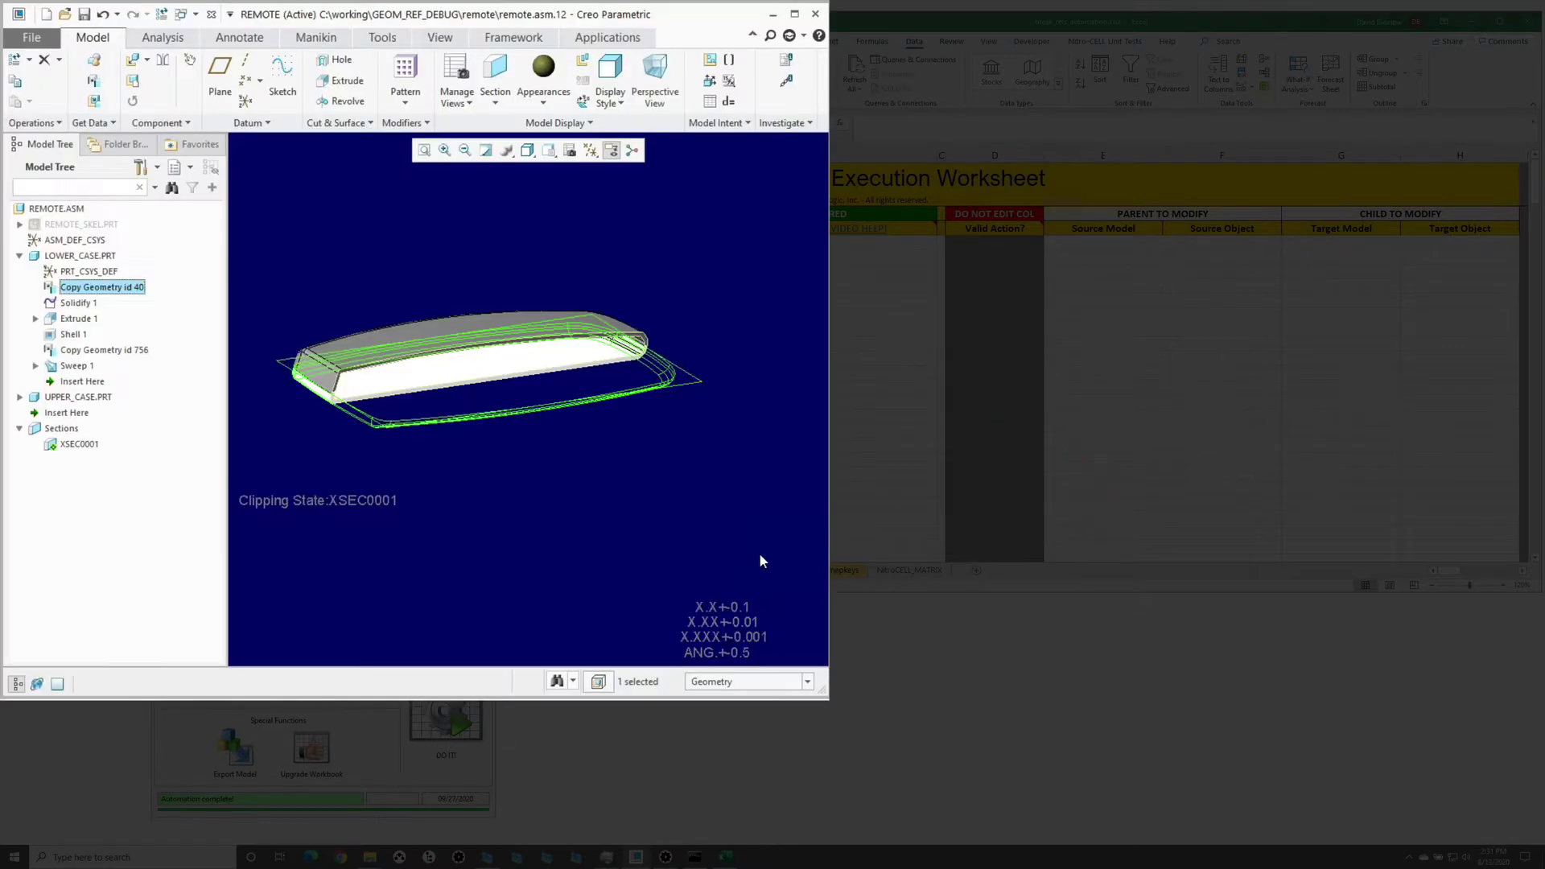
left_click(739, 550)
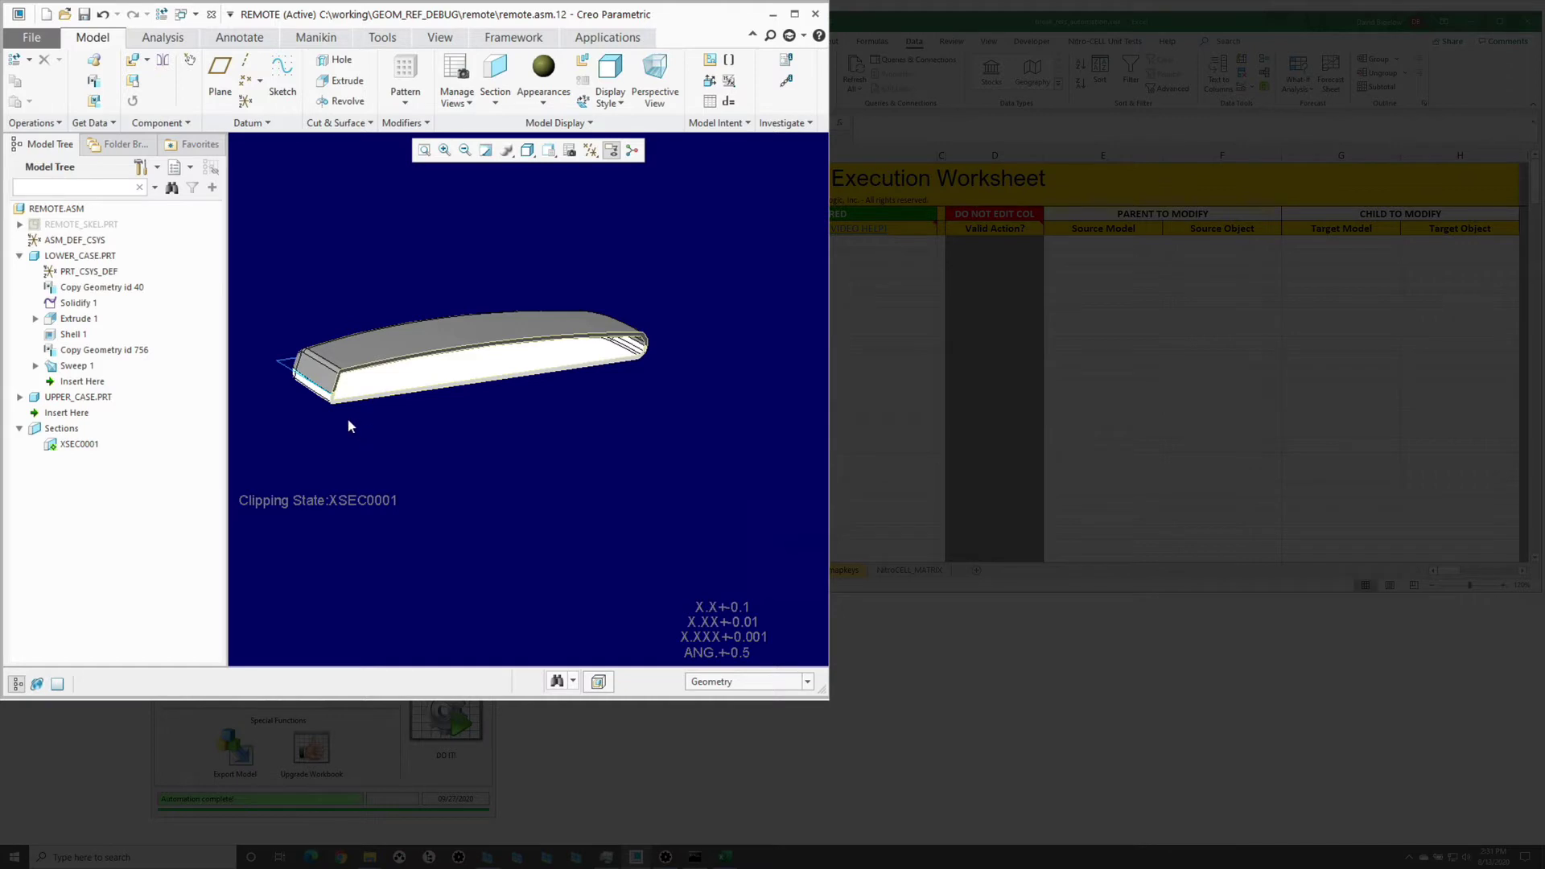
scroll(386, 416, "up", 2)
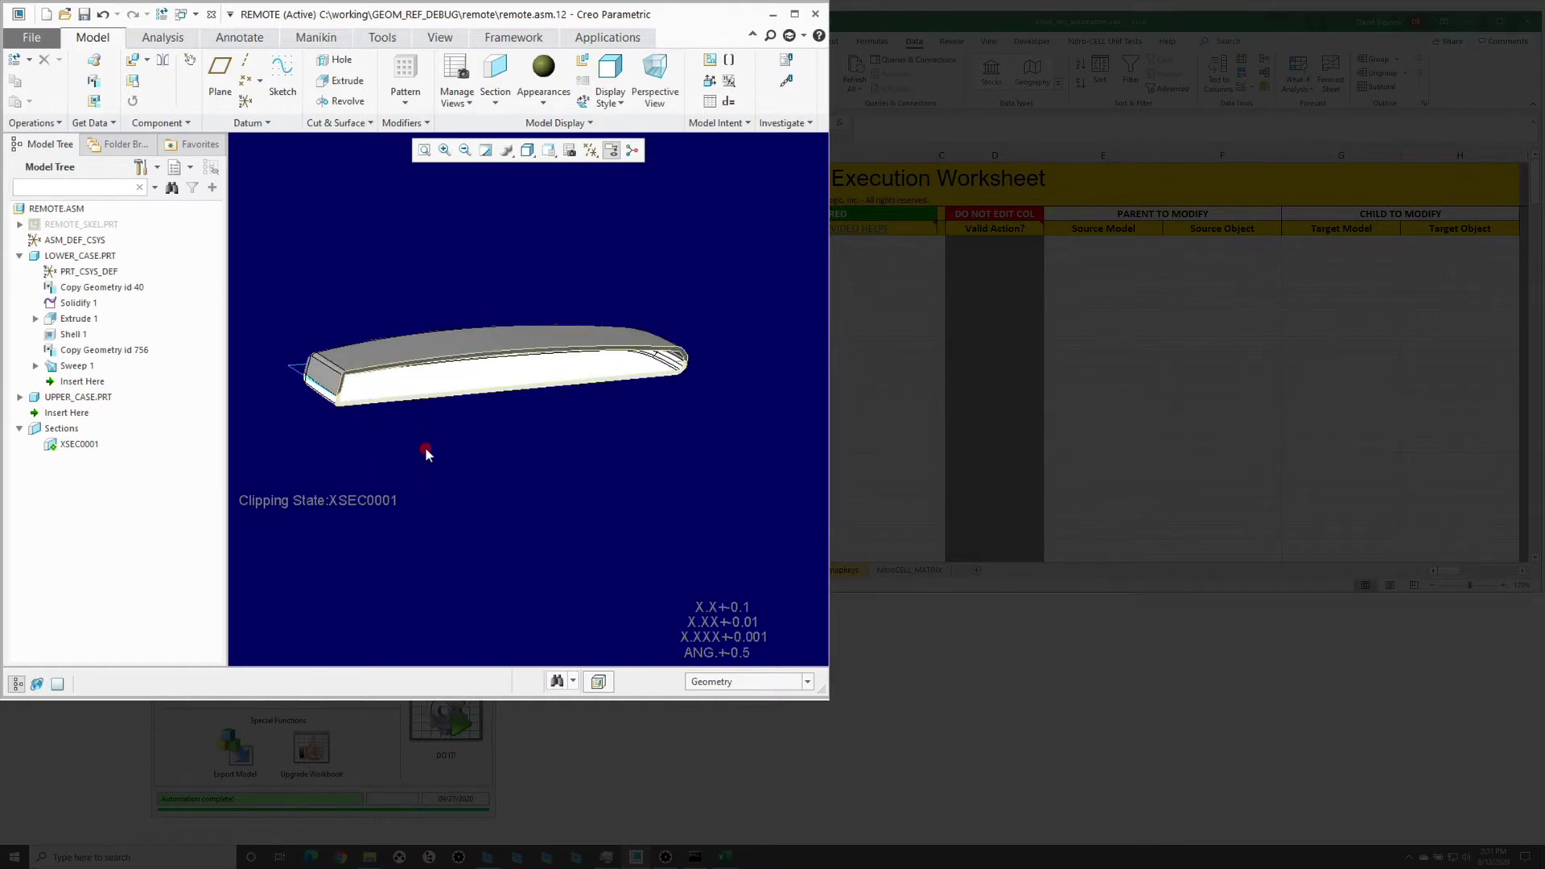
scroll(425, 447, "down", 2)
right_click(96, 287)
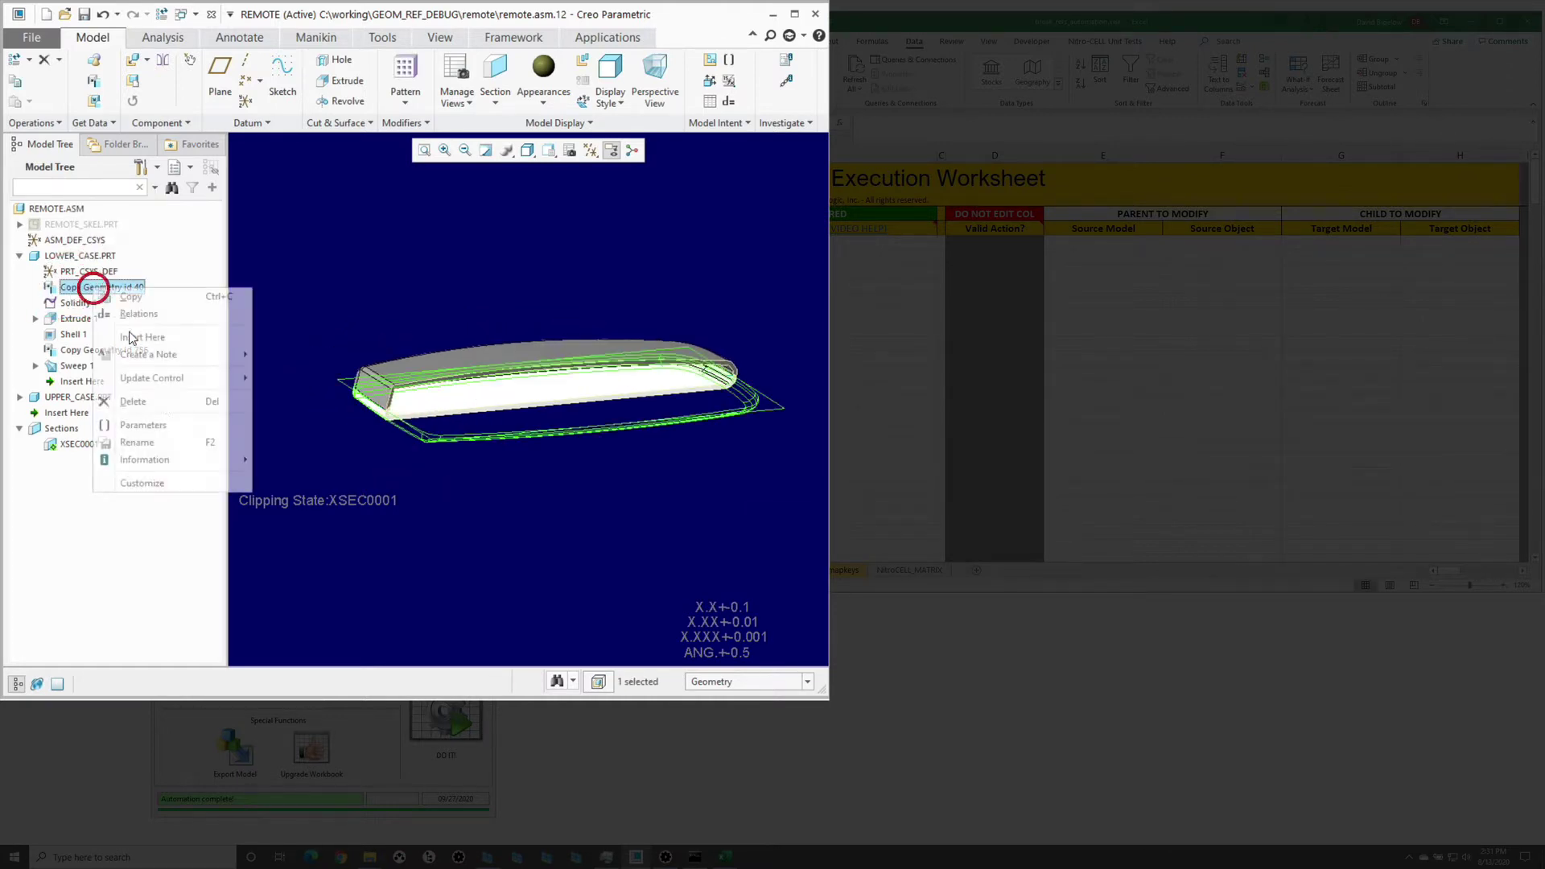
left_click(217, 379)
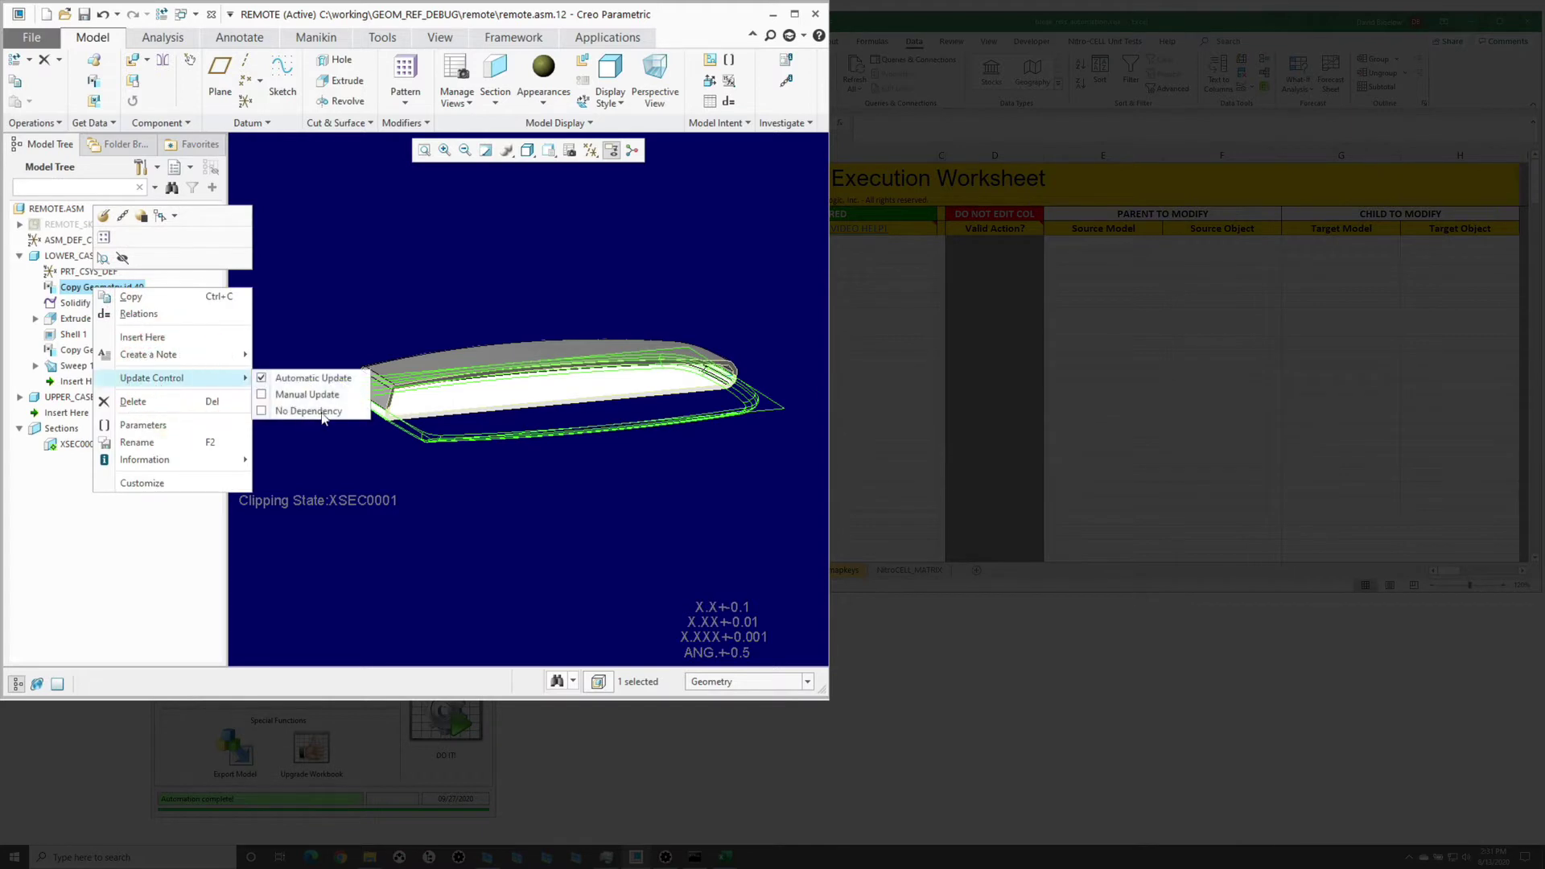
left_click(359, 467)
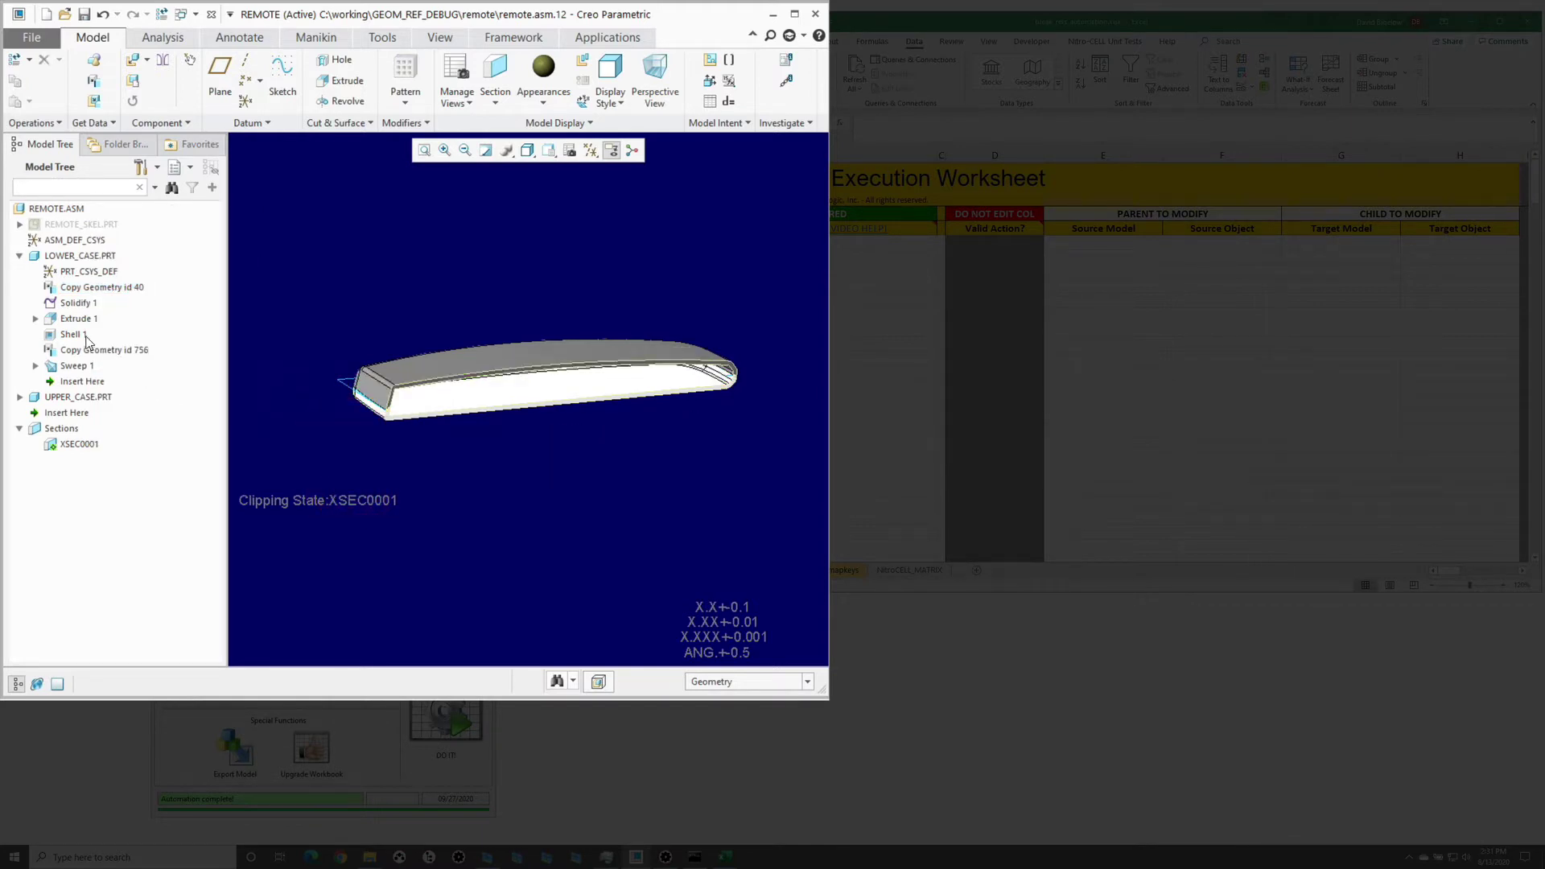
right_click(101, 287)
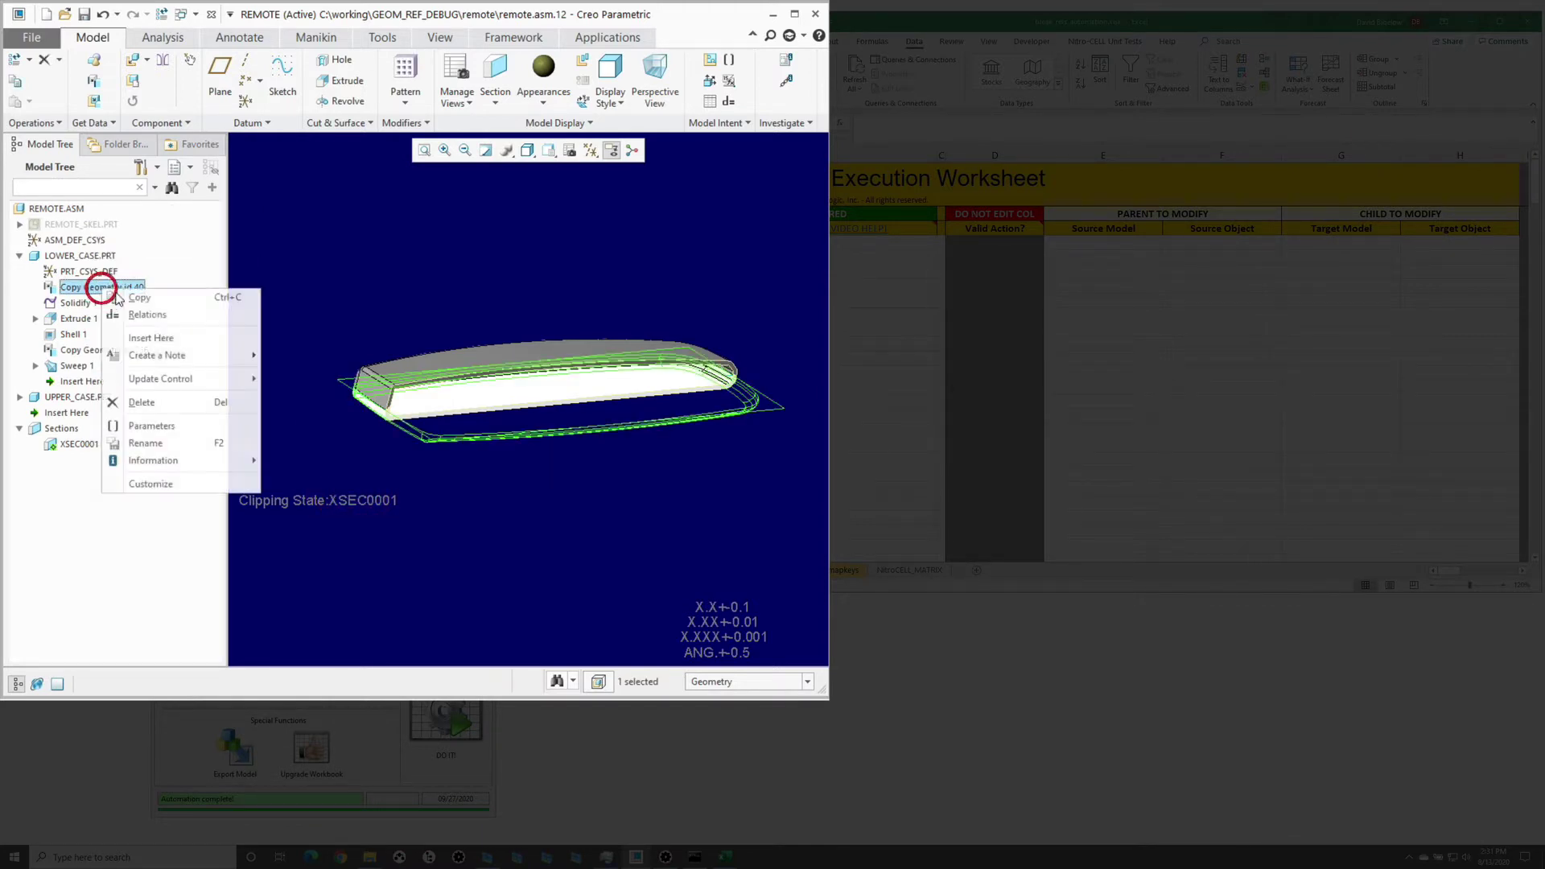
left_click(180, 460)
left_click(323, 495)
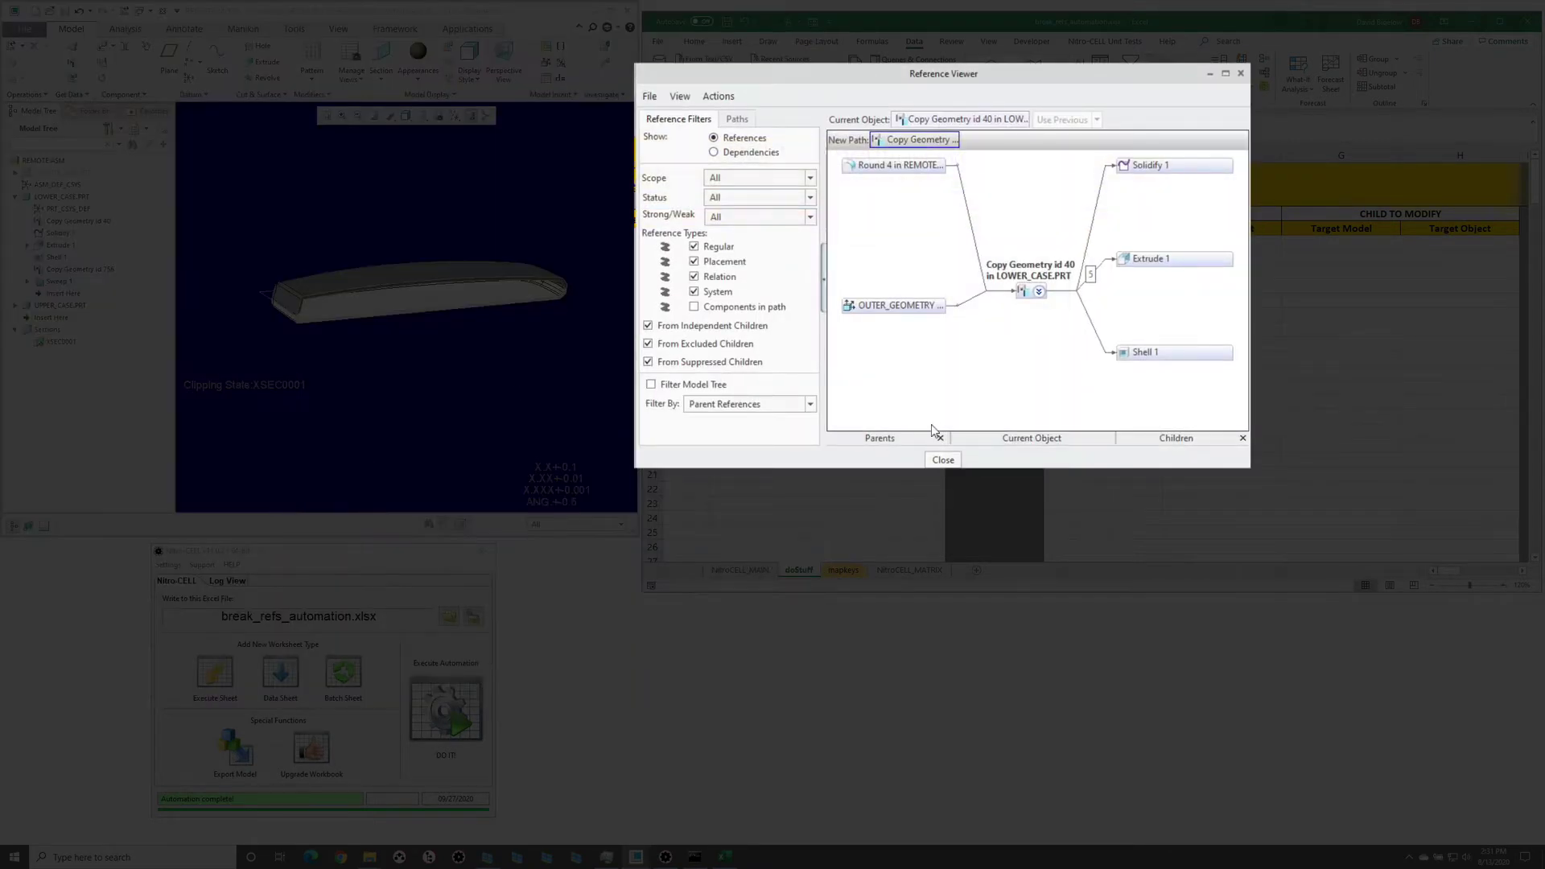
left_click(899, 310)
double_click(892, 307)
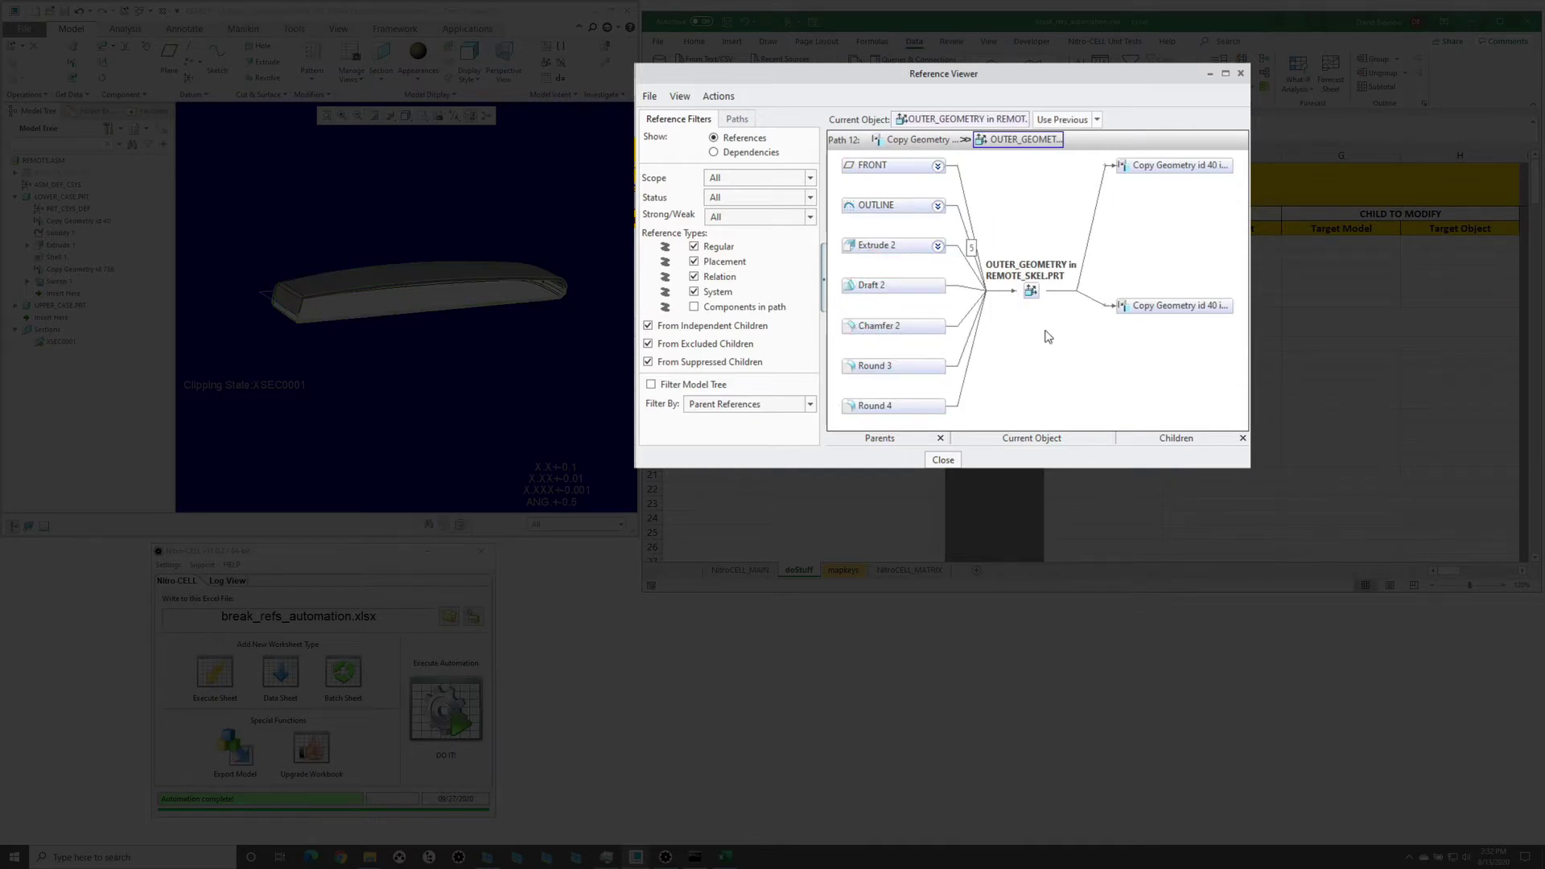
left_click(950, 462)
left_click(559, 565)
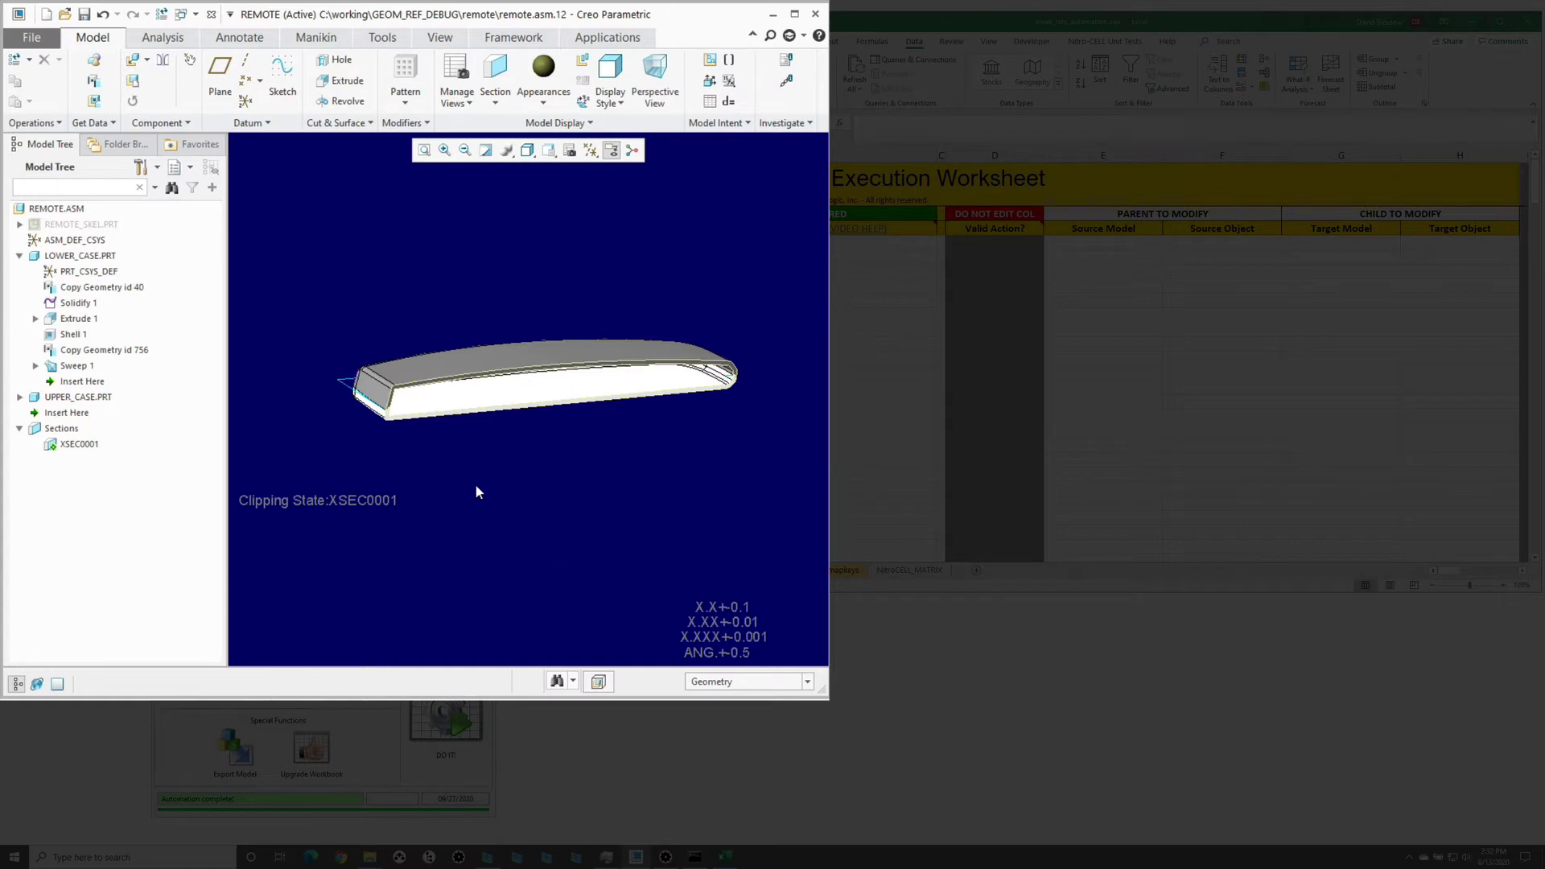
left_click(104, 288)
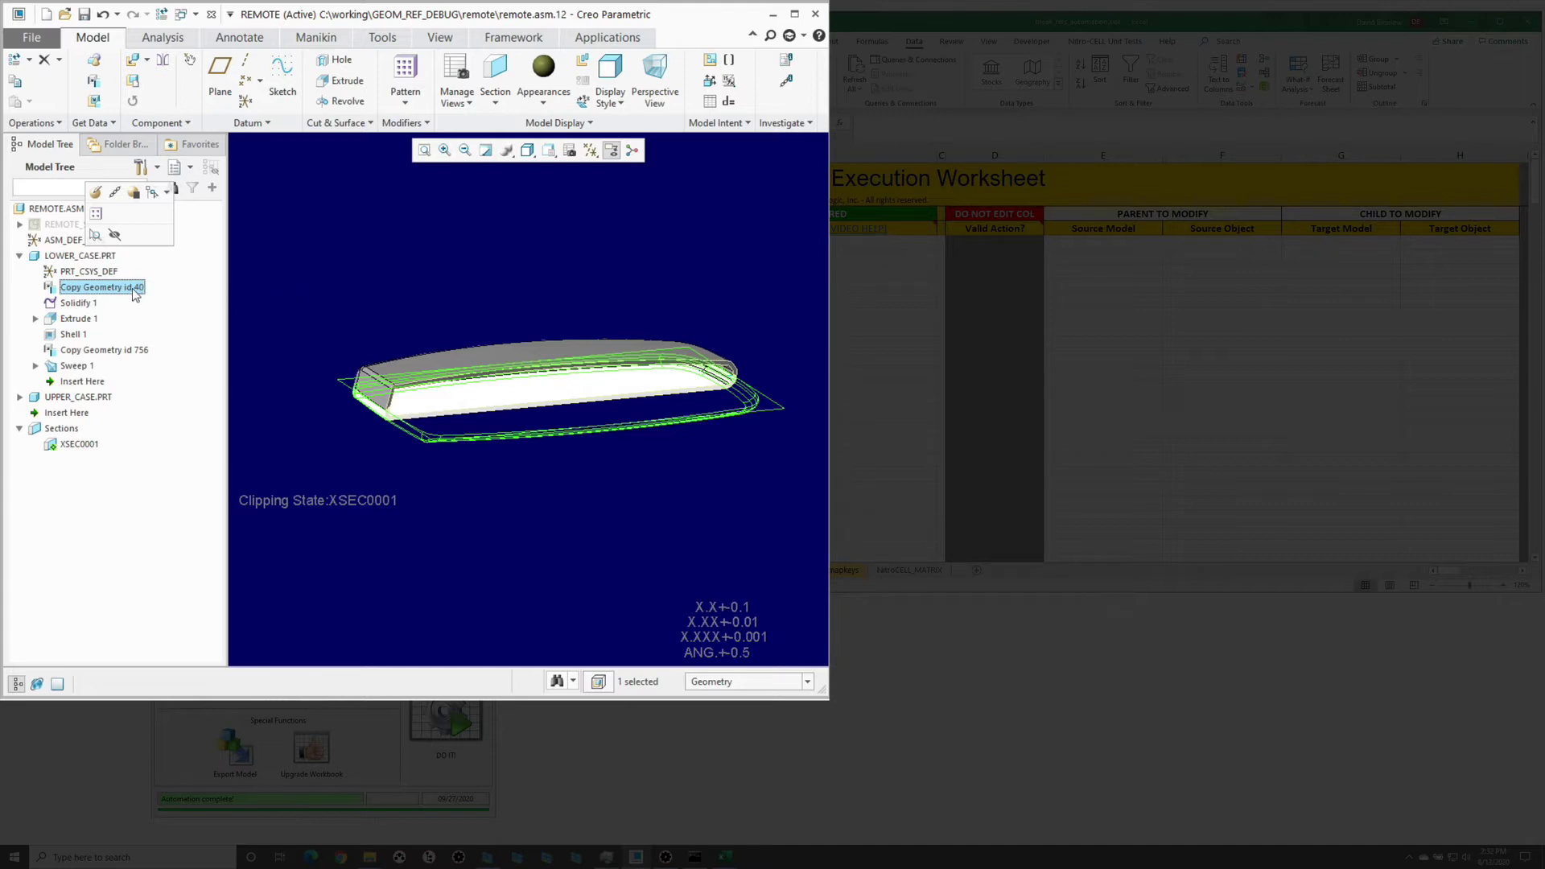
left_click(306, 264)
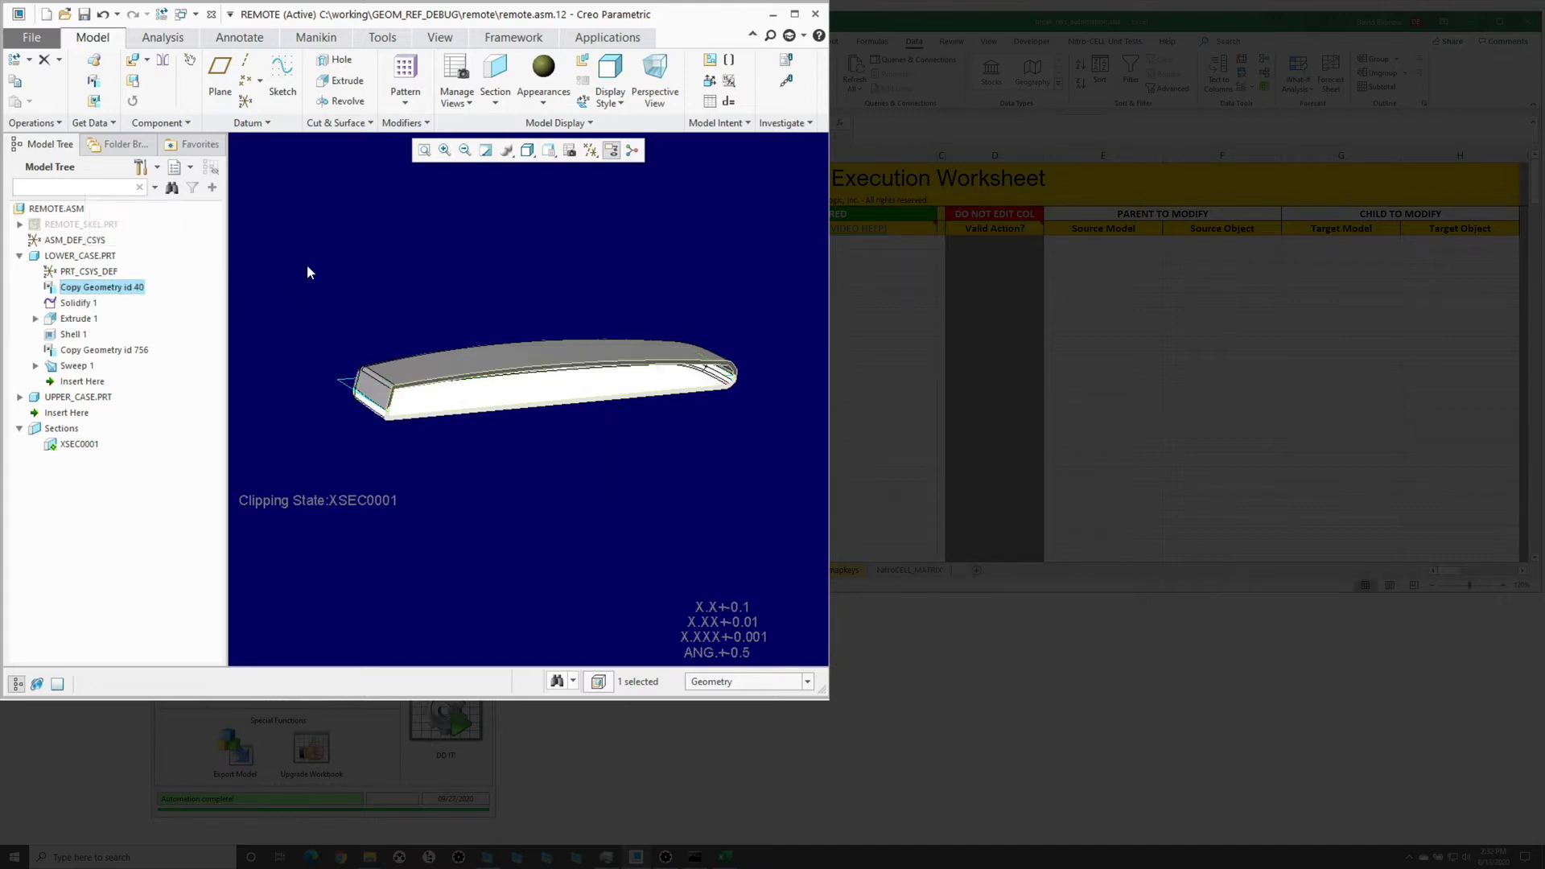
left_click(116, 290)
right_click(117, 290)
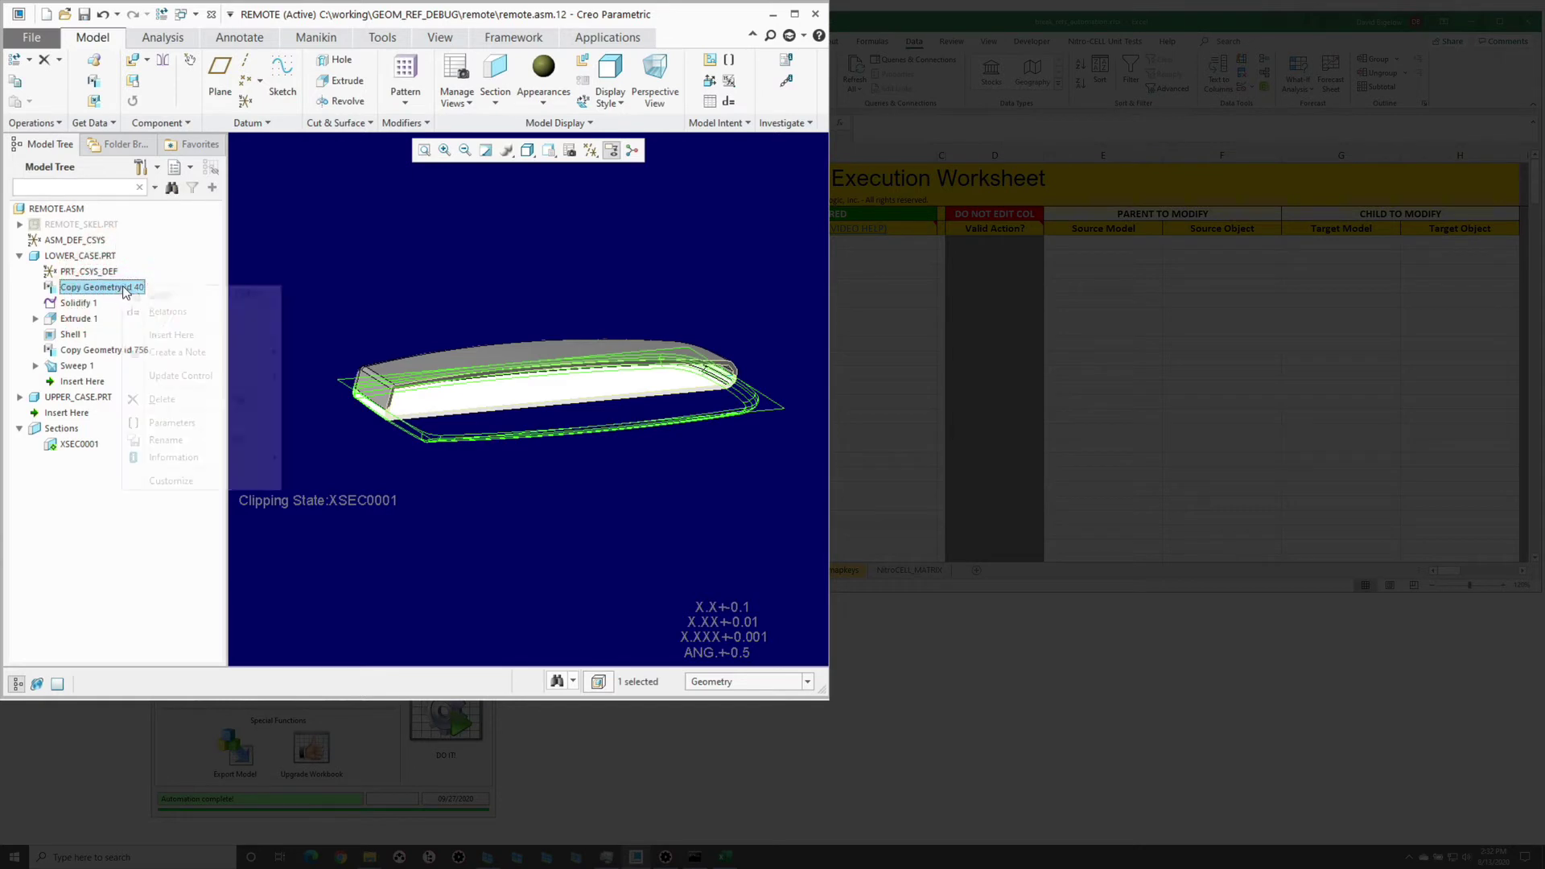
mouse_move(195, 378)
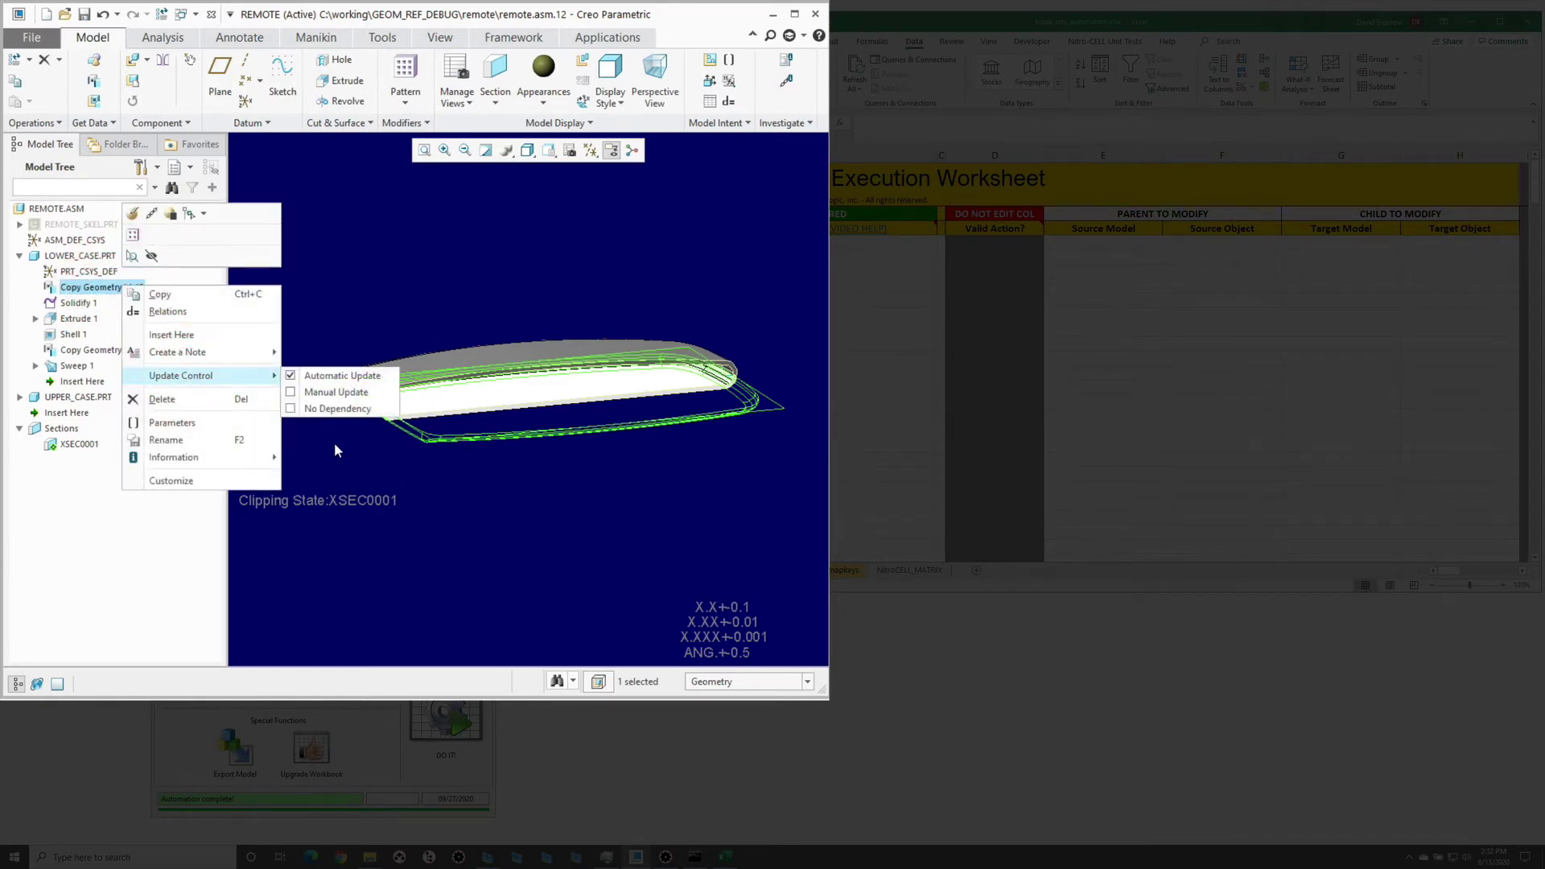
left_click(361, 457)
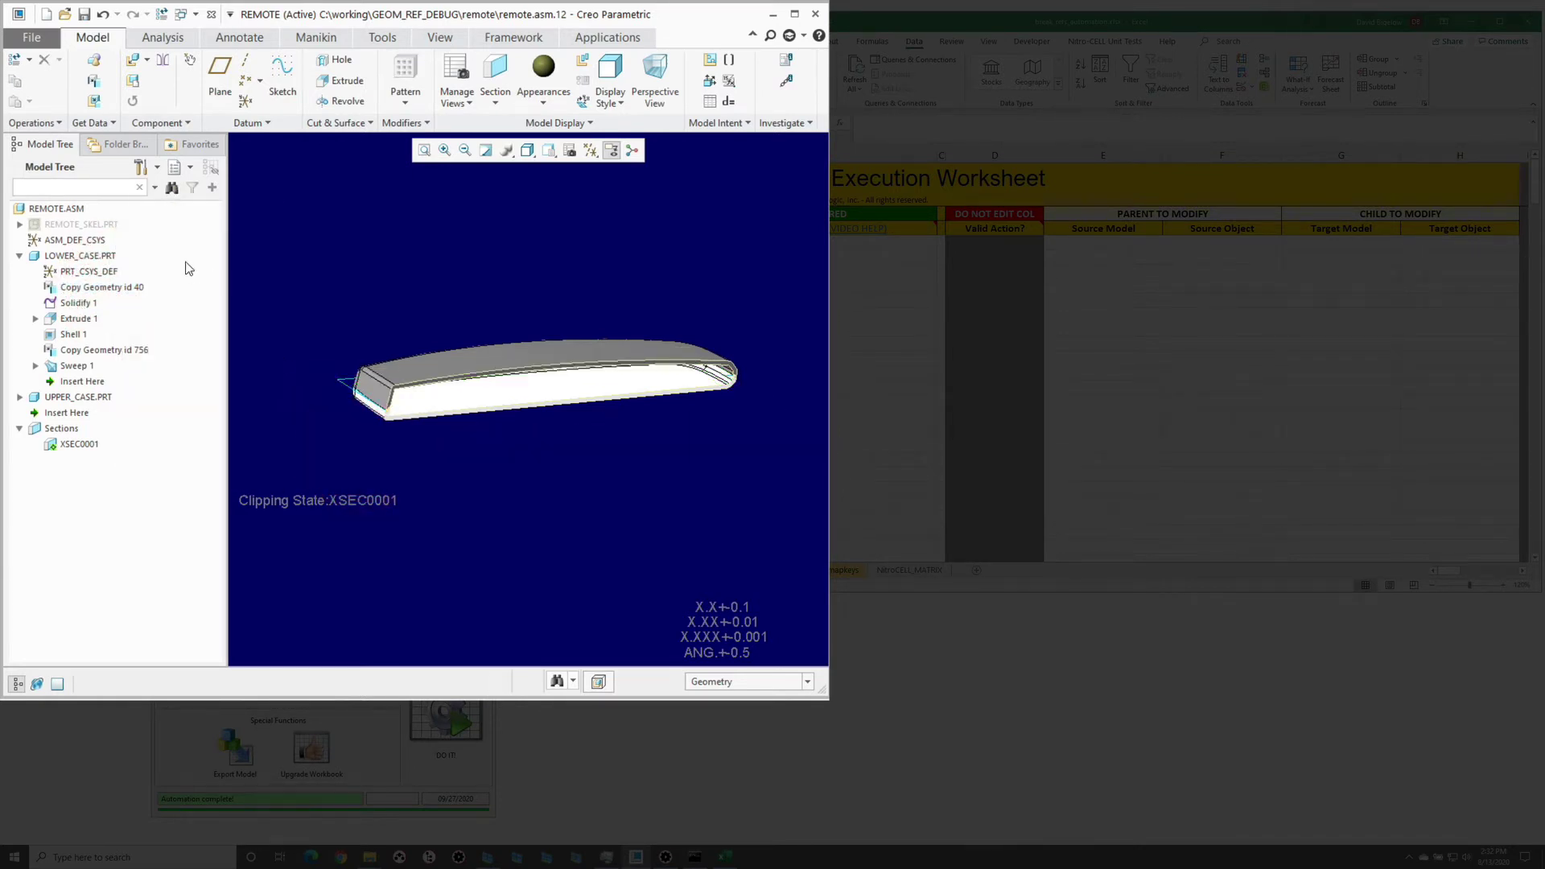
Add the Feat ID and Feat Type columns to the model tree
left_click(142, 168)
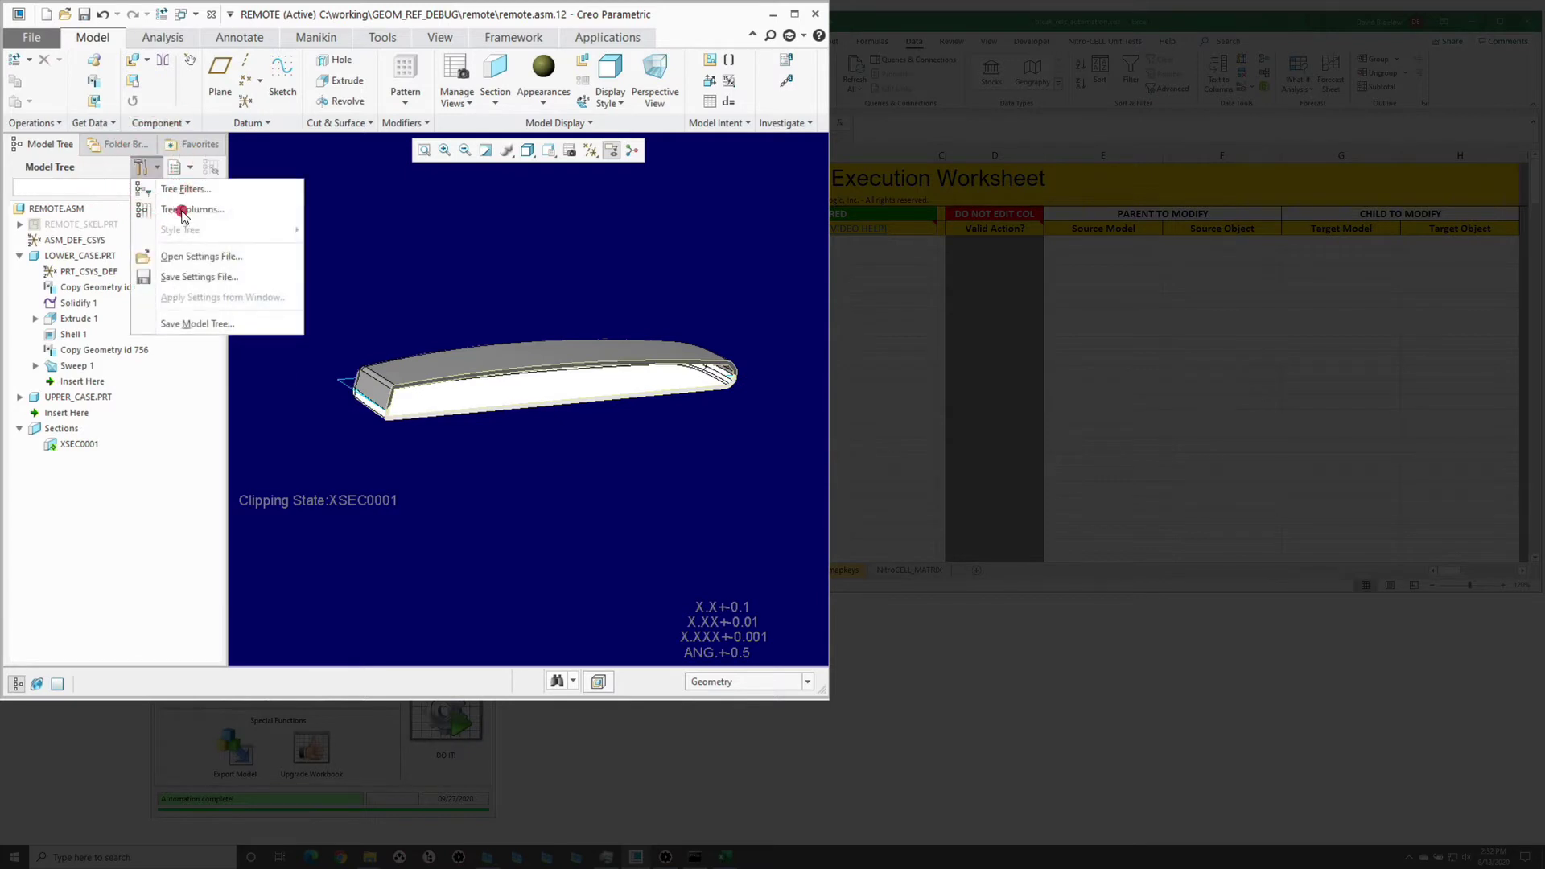
left_click(190, 210)
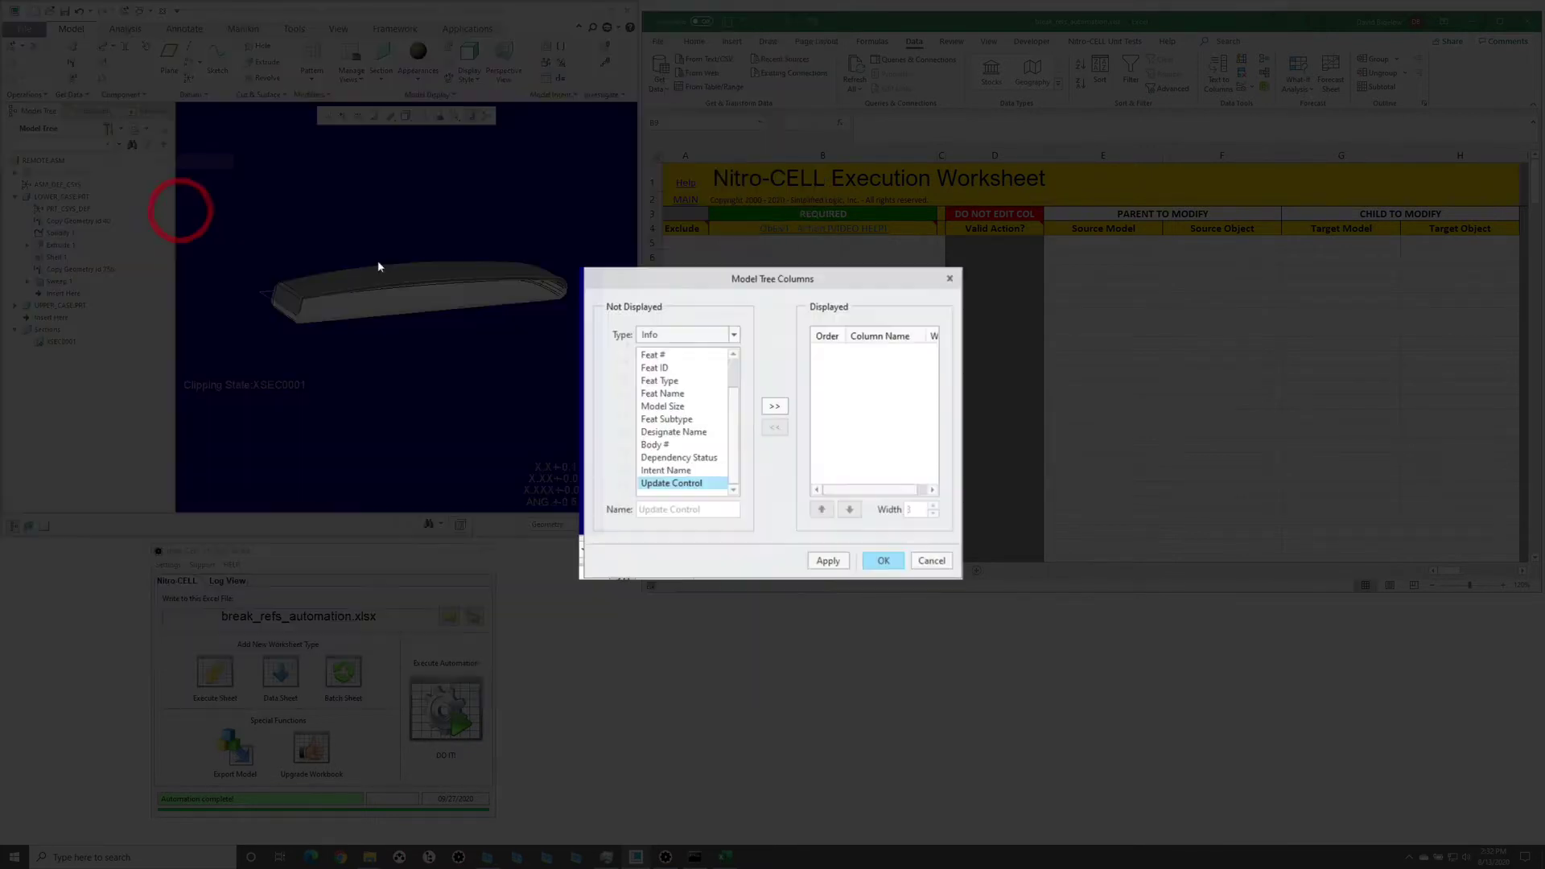
double_click(674, 368)
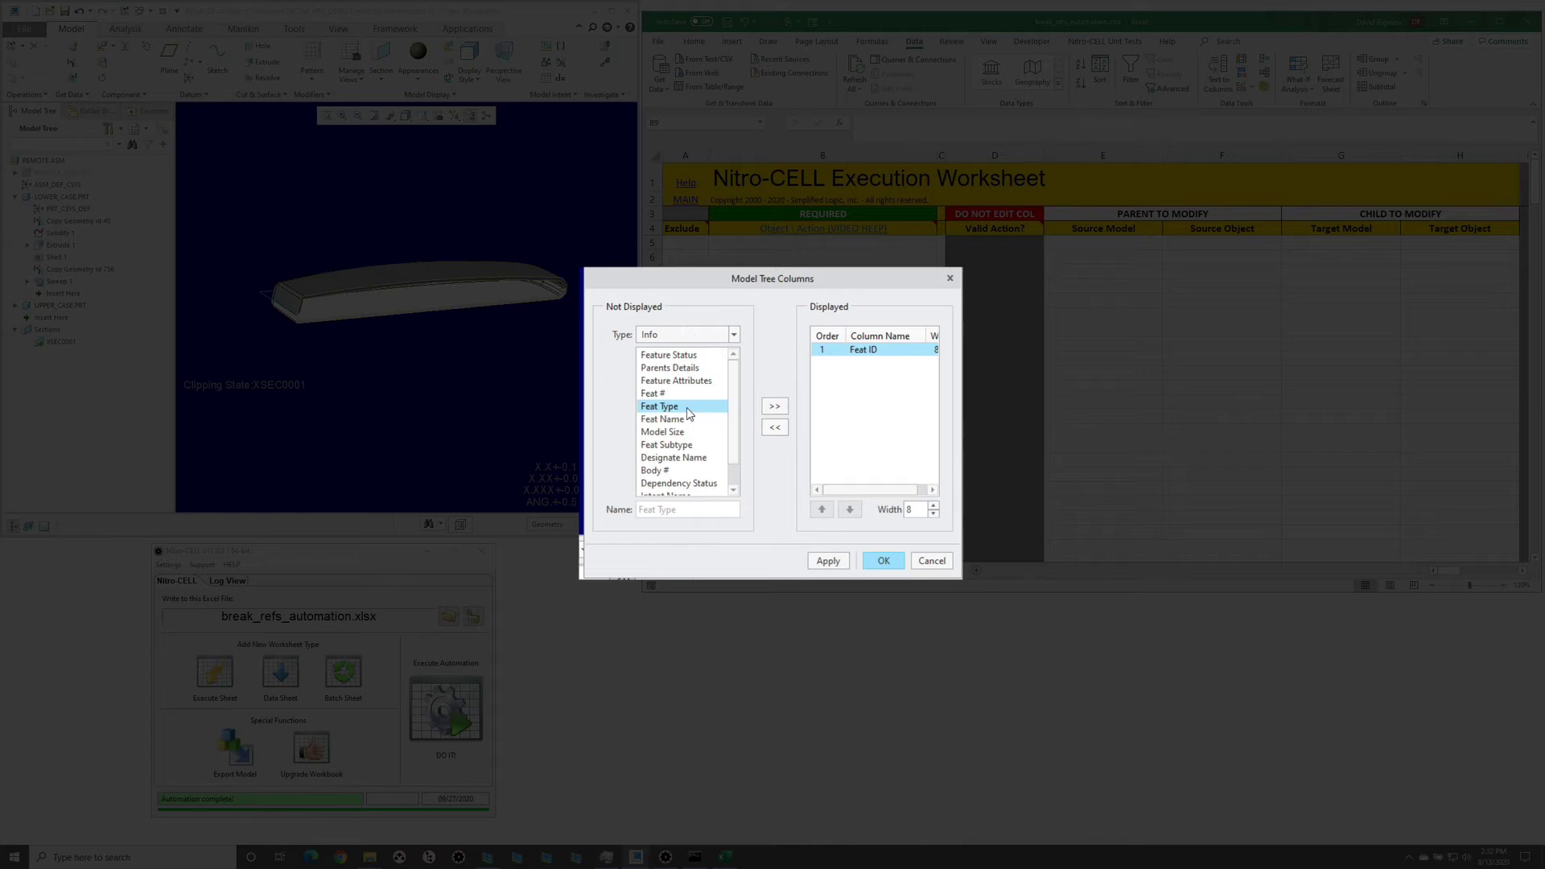
double_click(685, 407)
left_click(829, 561)
left_click(883, 561)
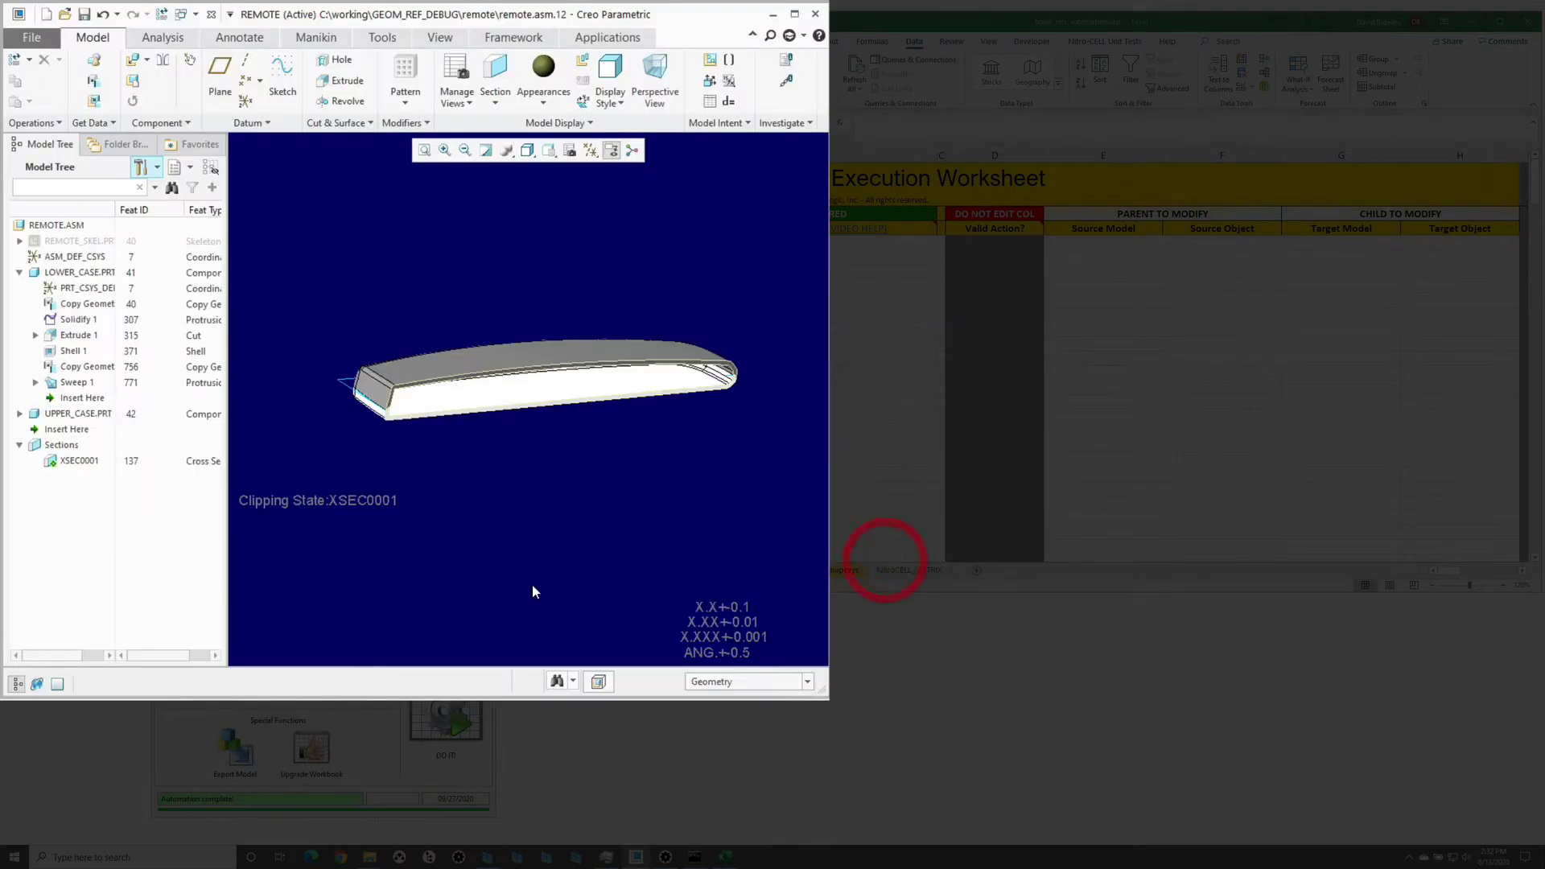
left_click(519, 578)
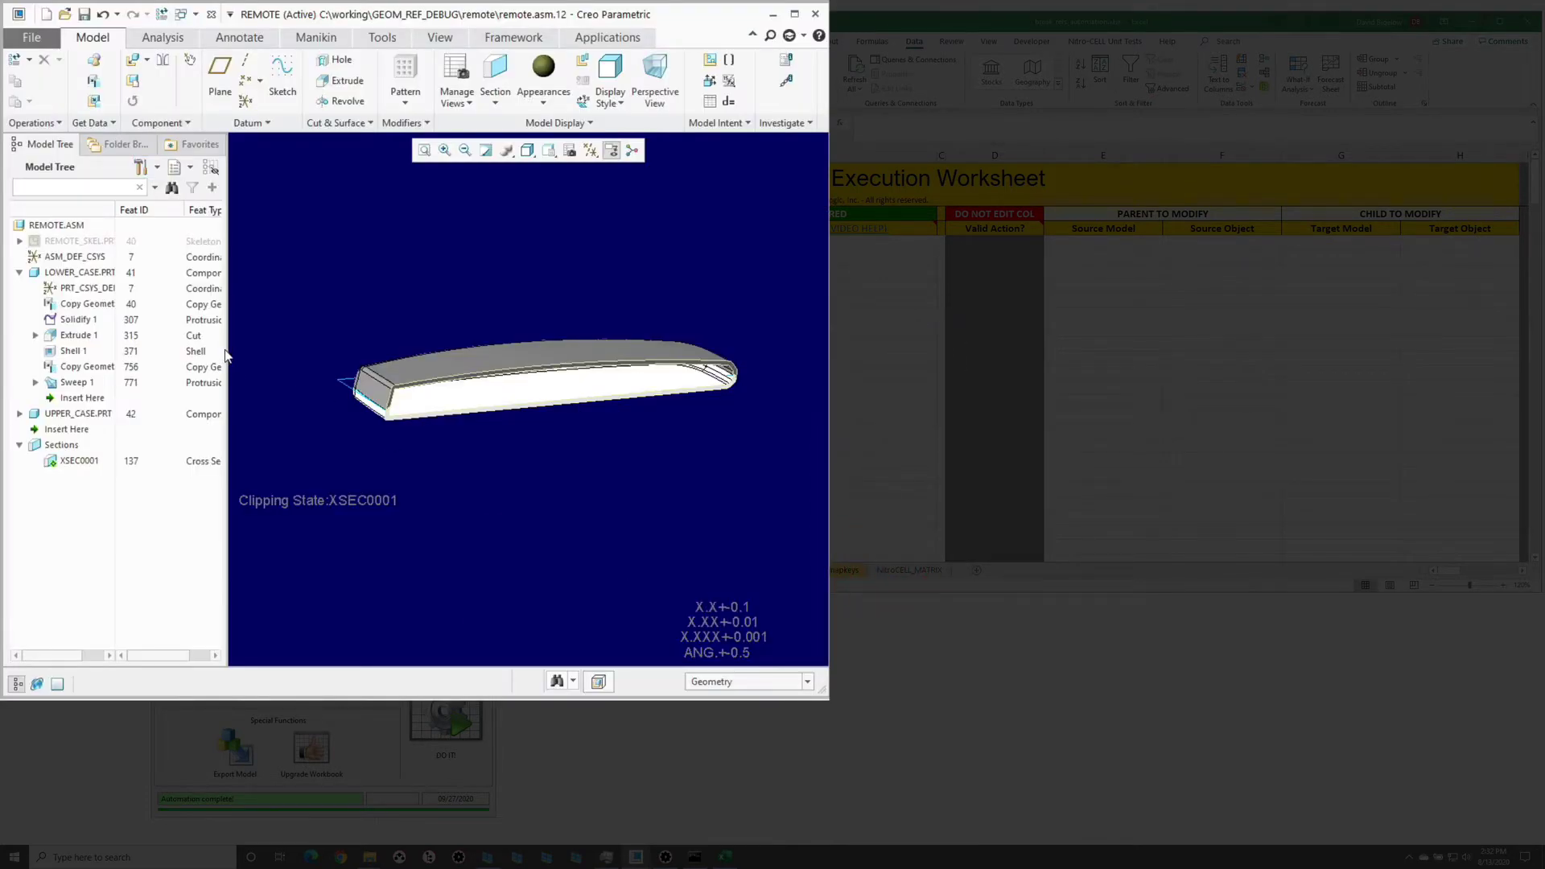
Widen the tree, then expand UPPER_CASE.PRT to show its Copy Geometry features (IDs 40, 566)
left_click_drag(228, 345, 352, 336)
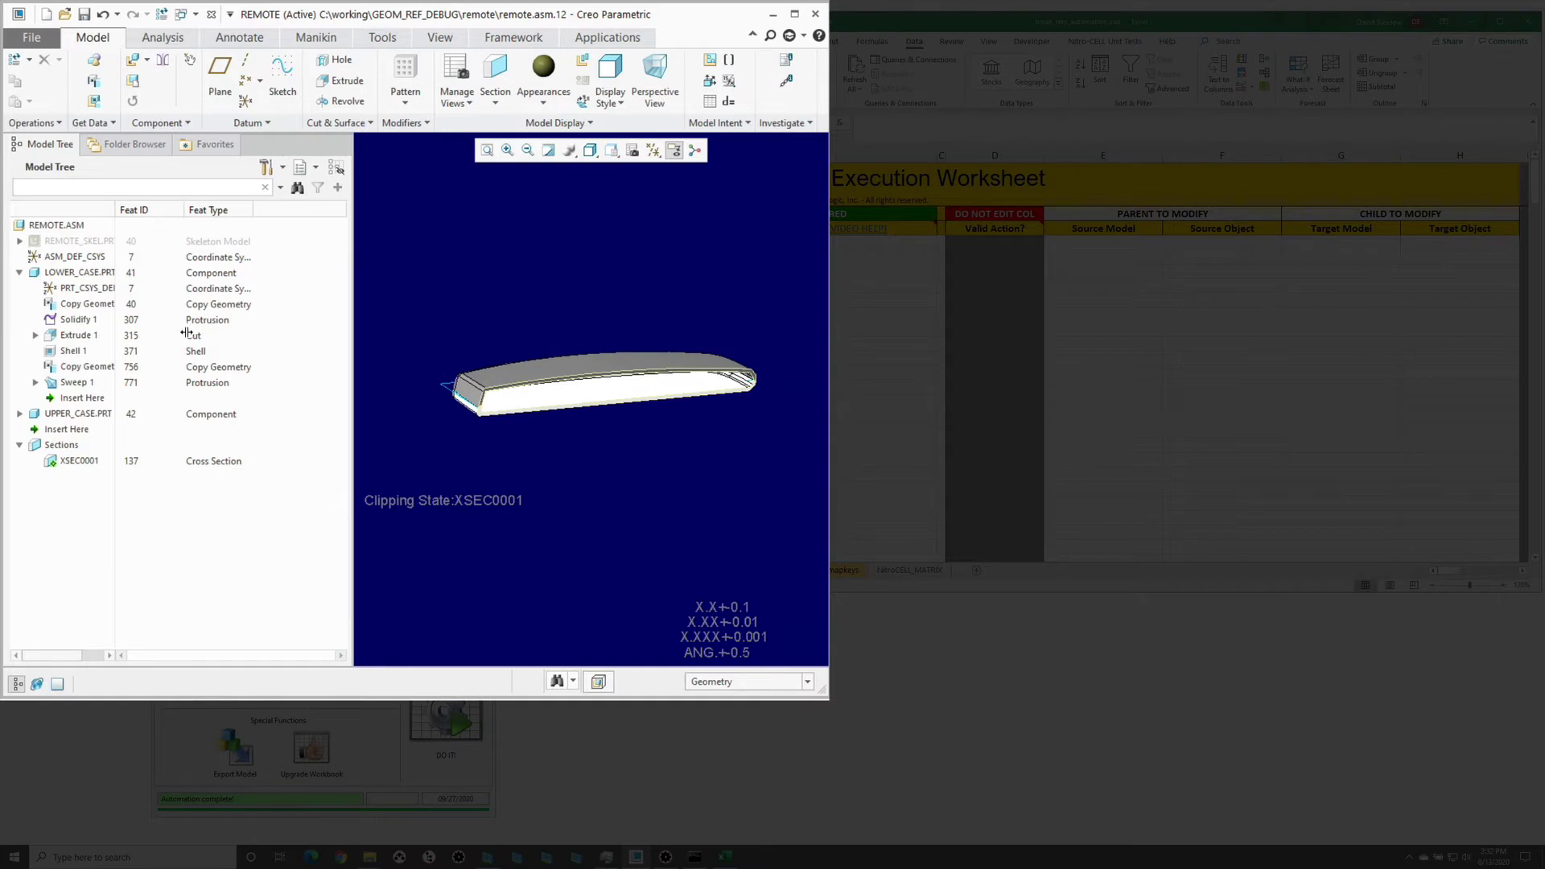
left_click(217, 366)
left_click(218, 304)
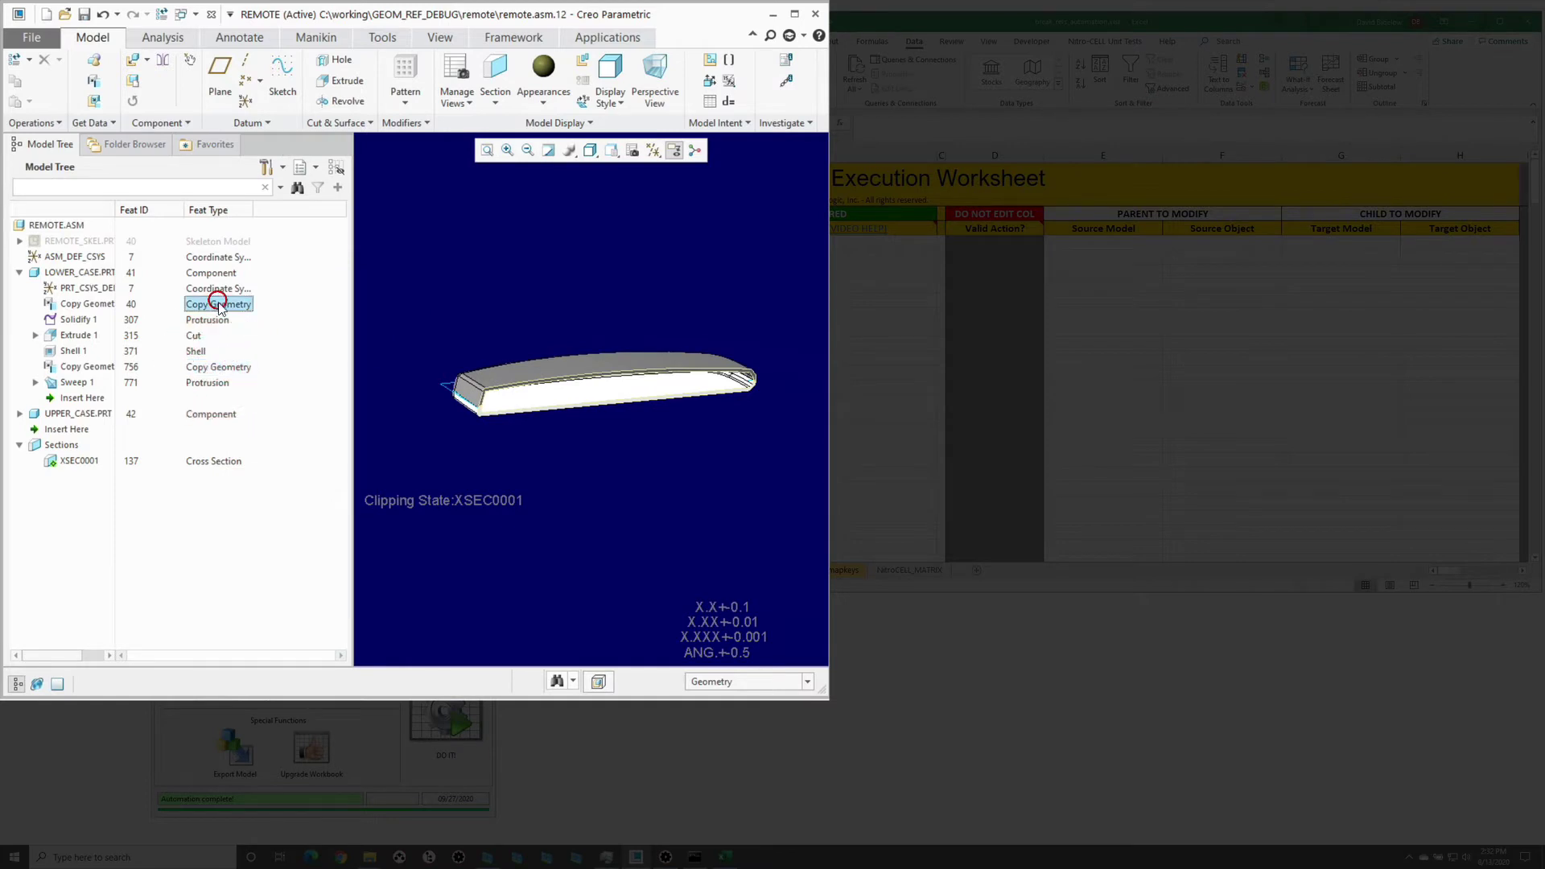
left_click(216, 368)
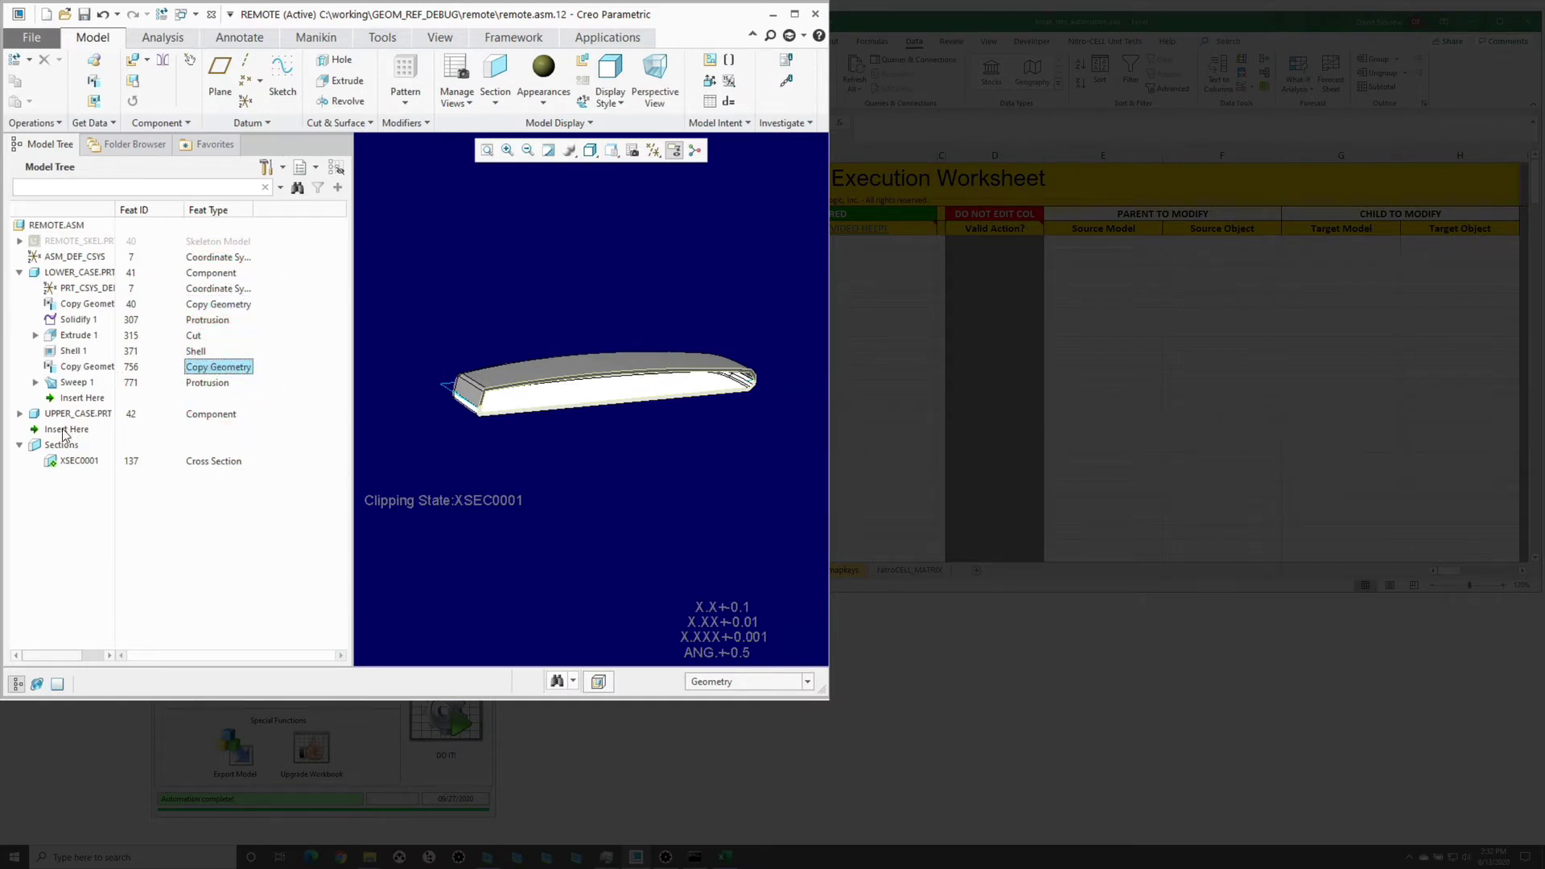
left_click(20, 414)
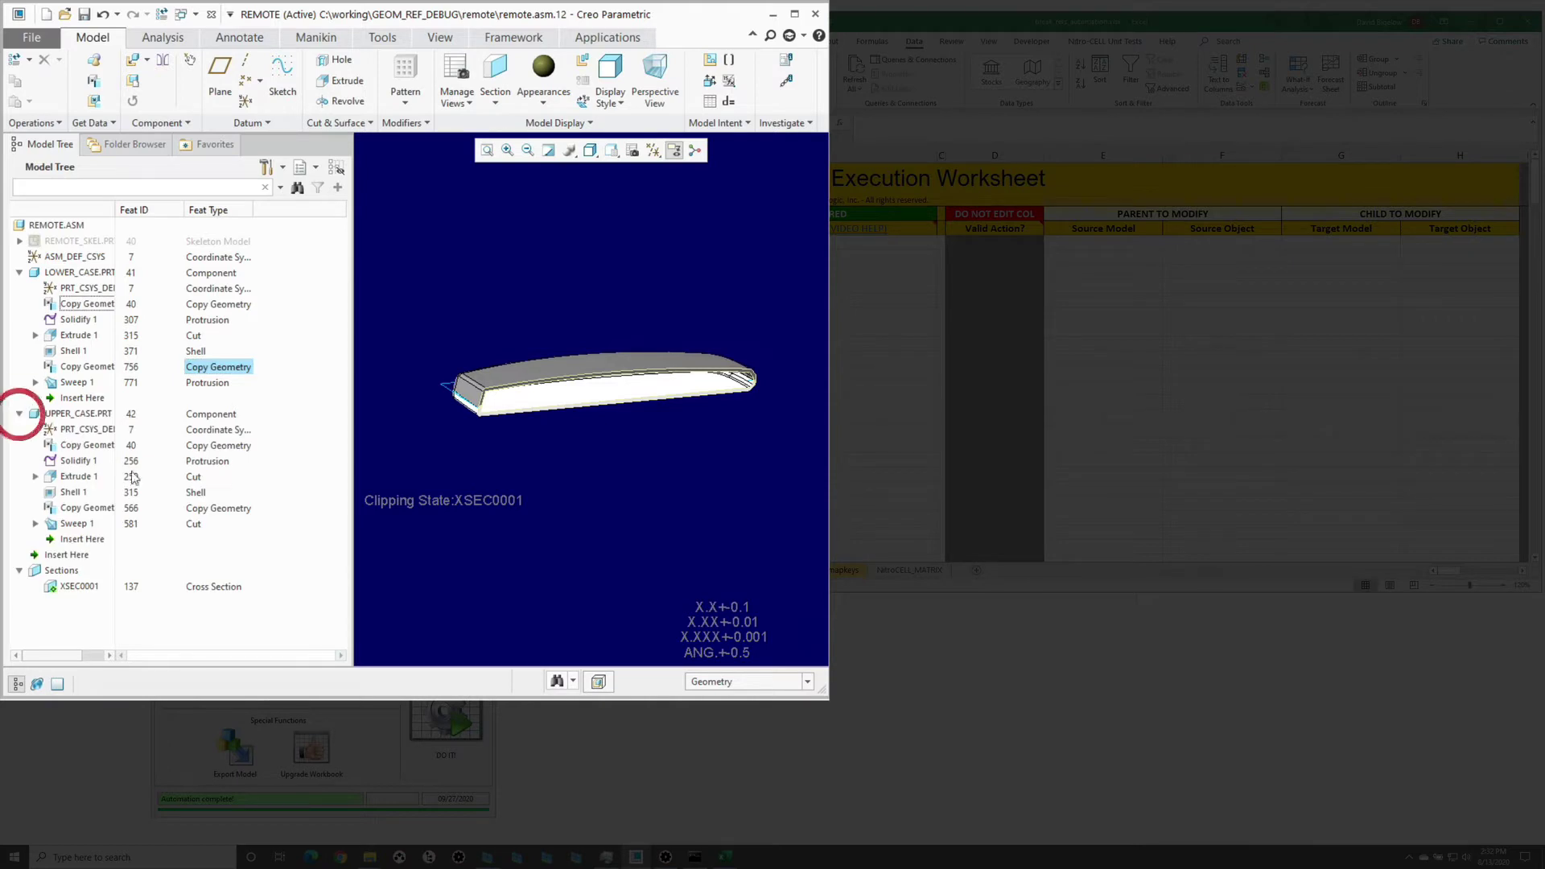
left_click(221, 446)
left_click(219, 508)
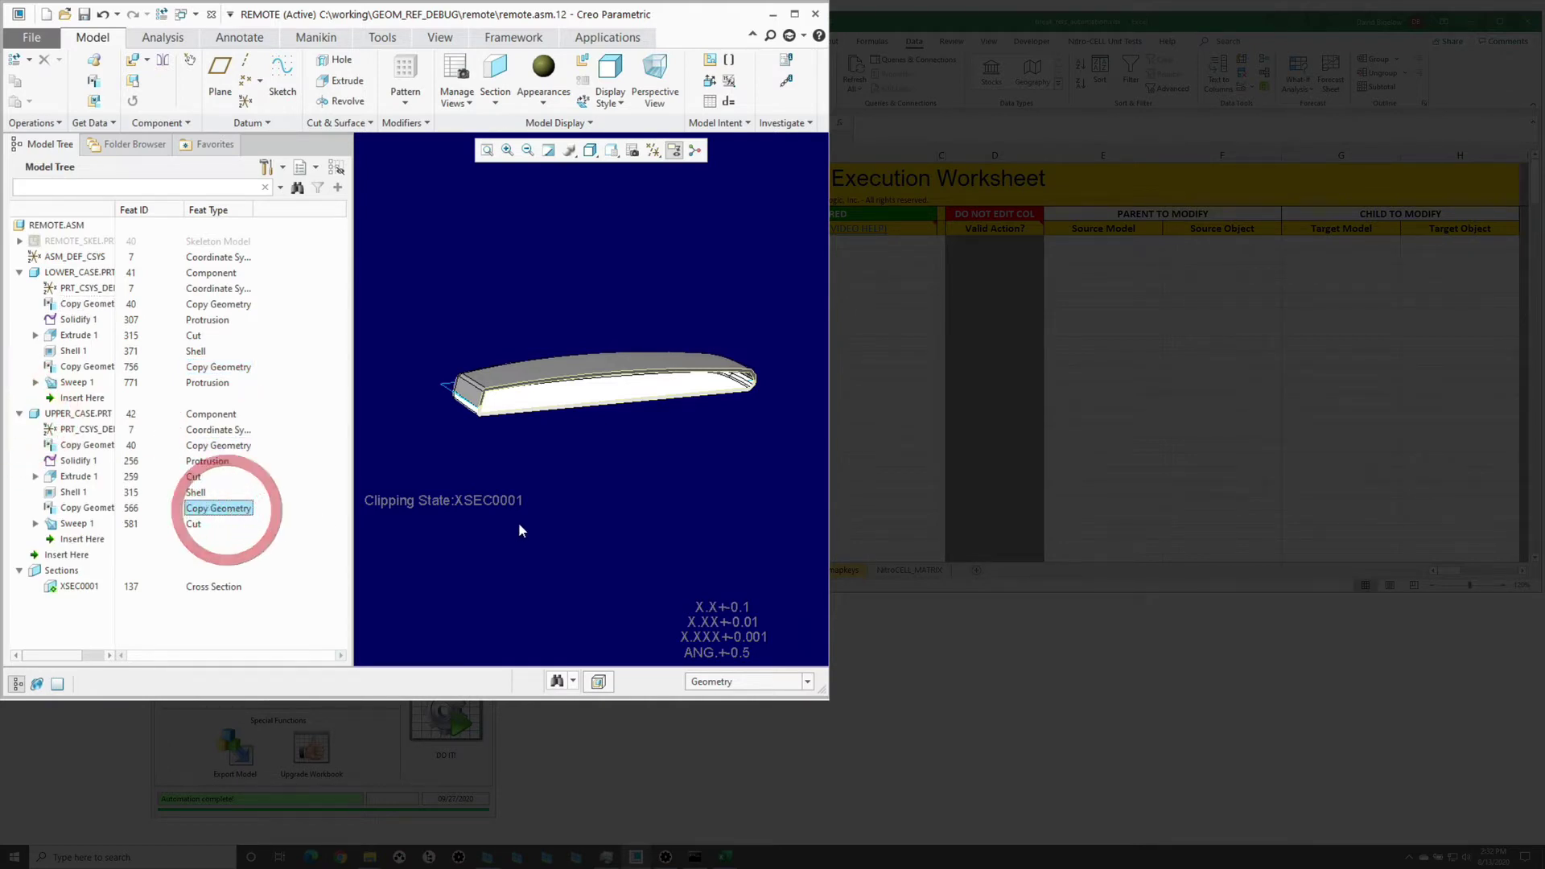
left_click(520, 527)
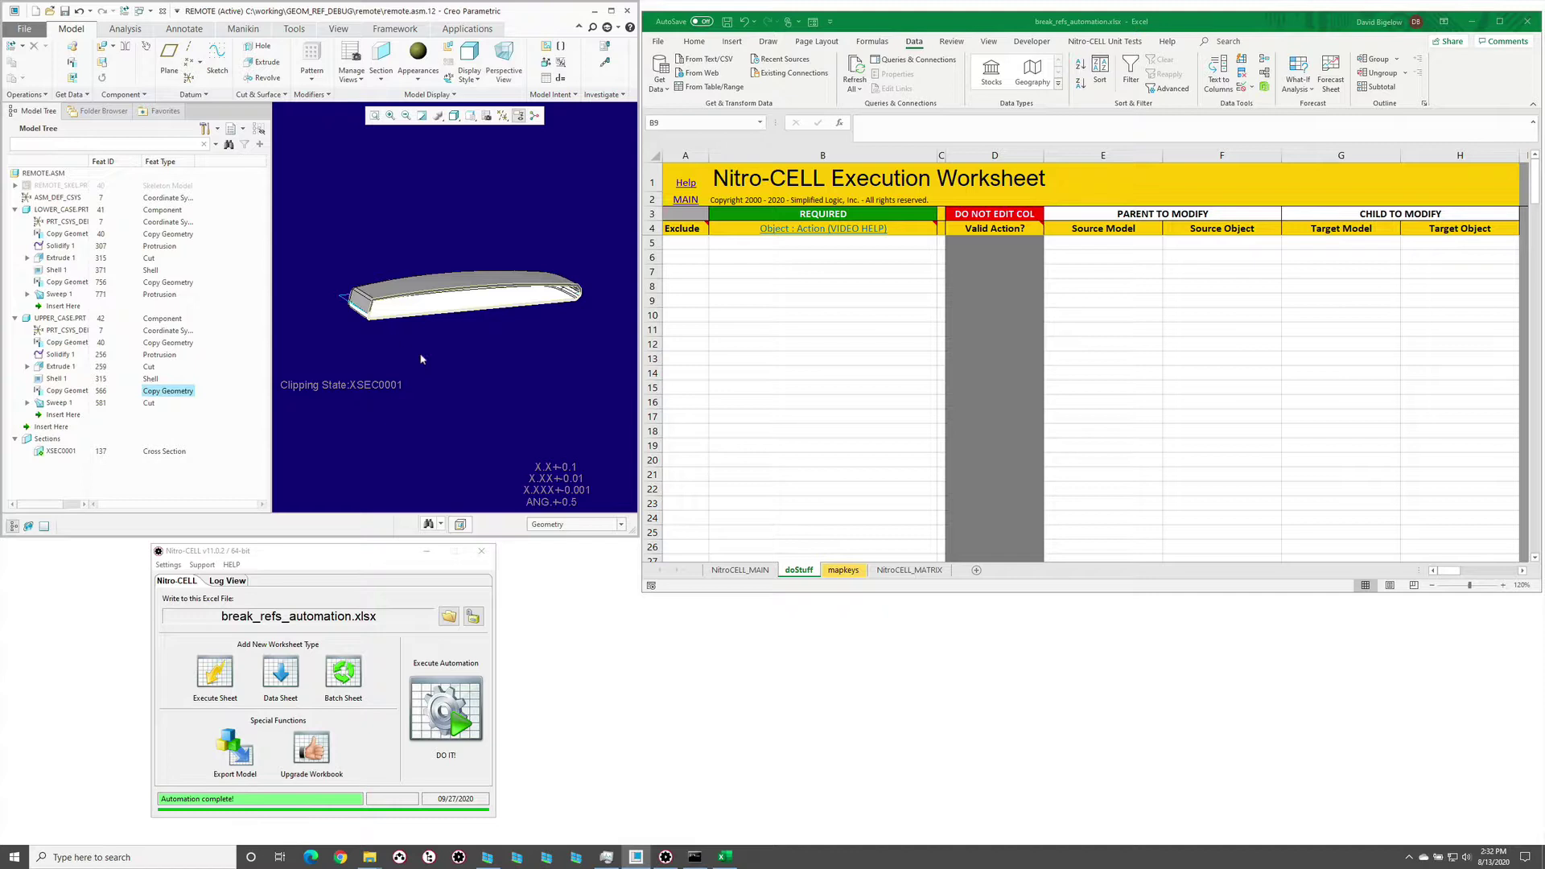
left_click(445, 352)
middle_click_drag(334, 345, 330, 342)
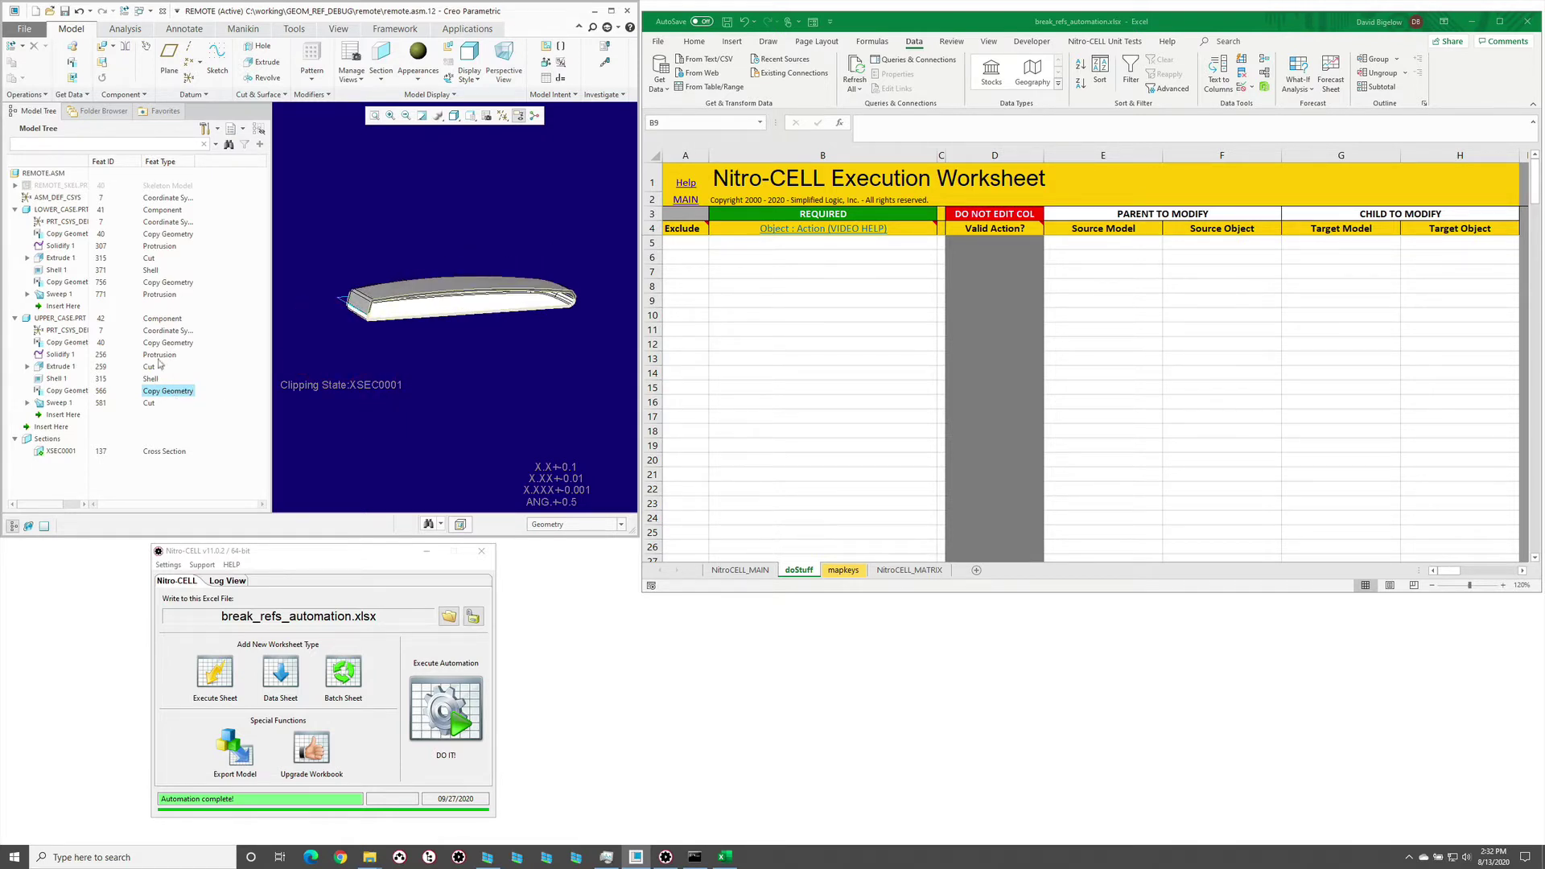
middle_click(352, 367)
key("ctrl+f")
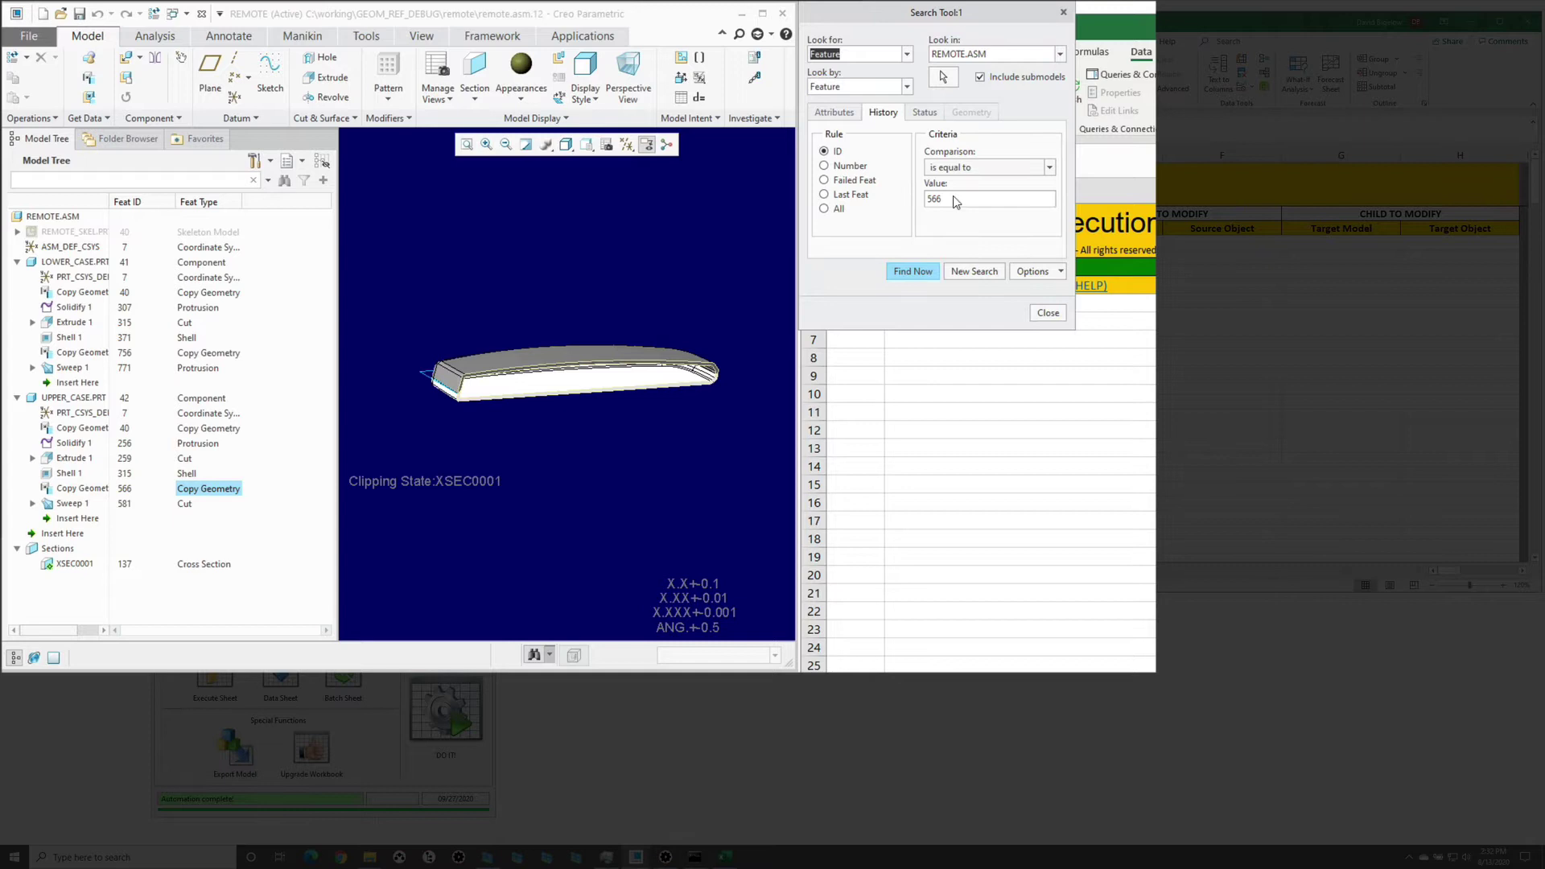
left_click(961, 199)
left_click(881, 193)
key("BackSpace")
key("BackSpace")
key("BackSpace")
type("756")
left_click(918, 273)
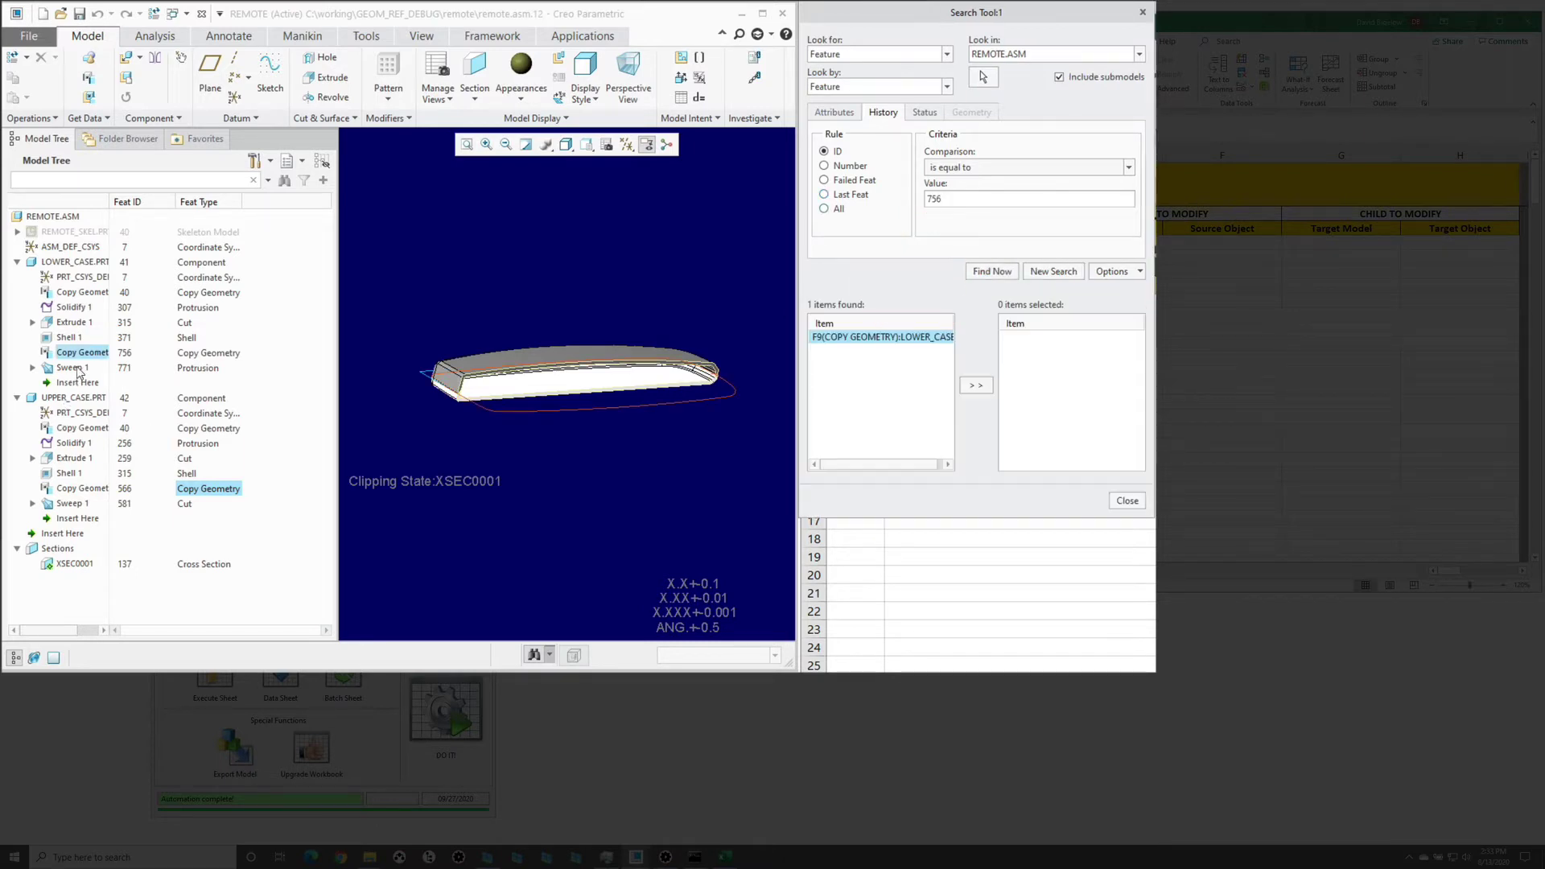
left_click(977, 386)
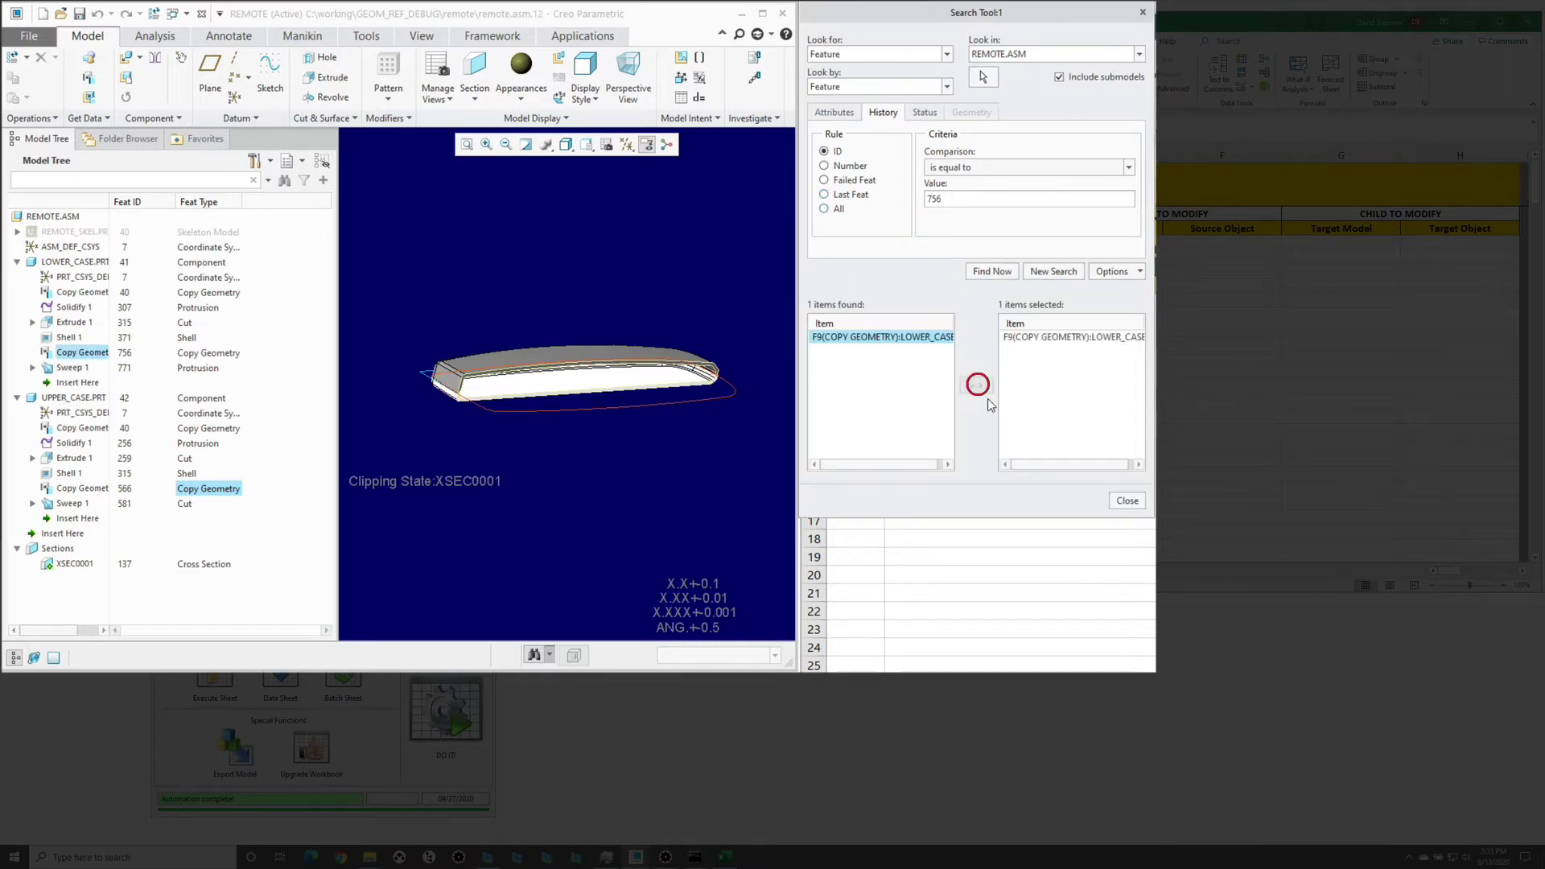
left_click(1126, 501)
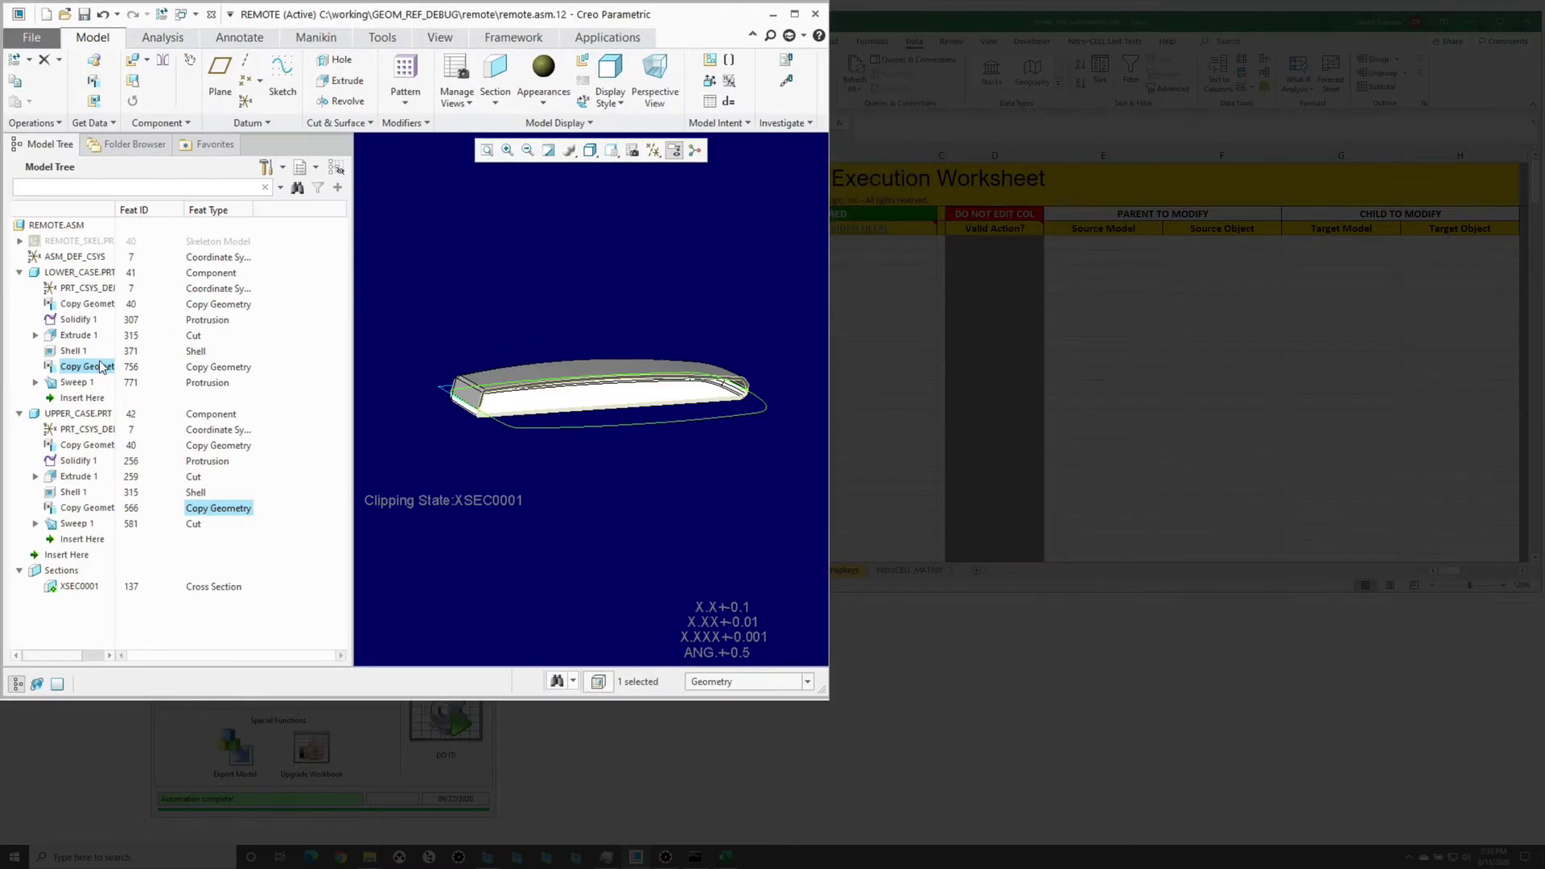
right_click(98, 368)
left_click(161, 454)
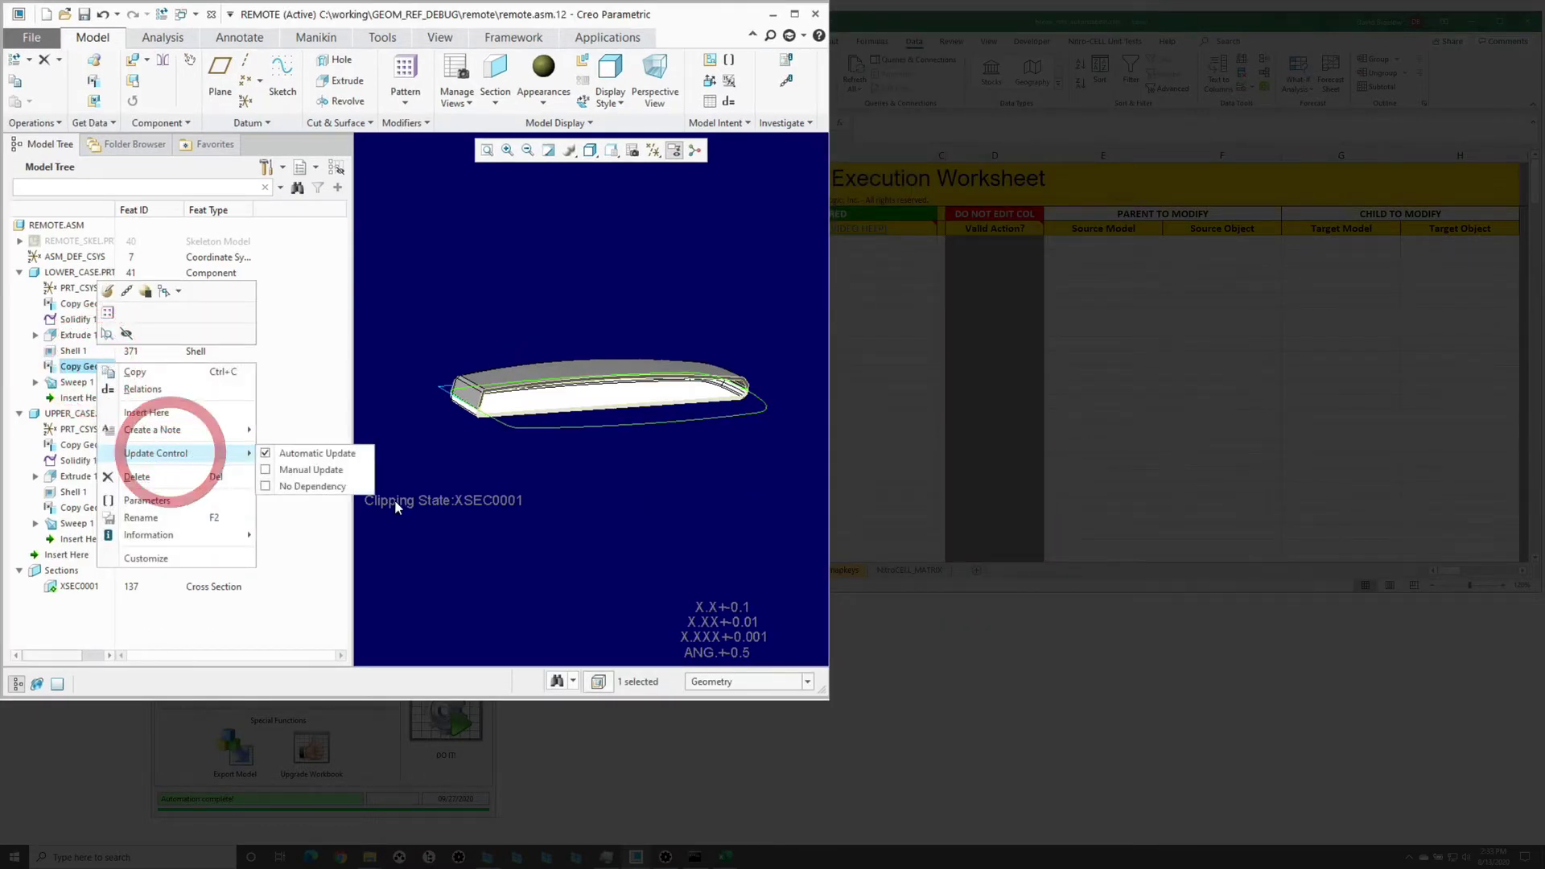
left_click(460, 556)
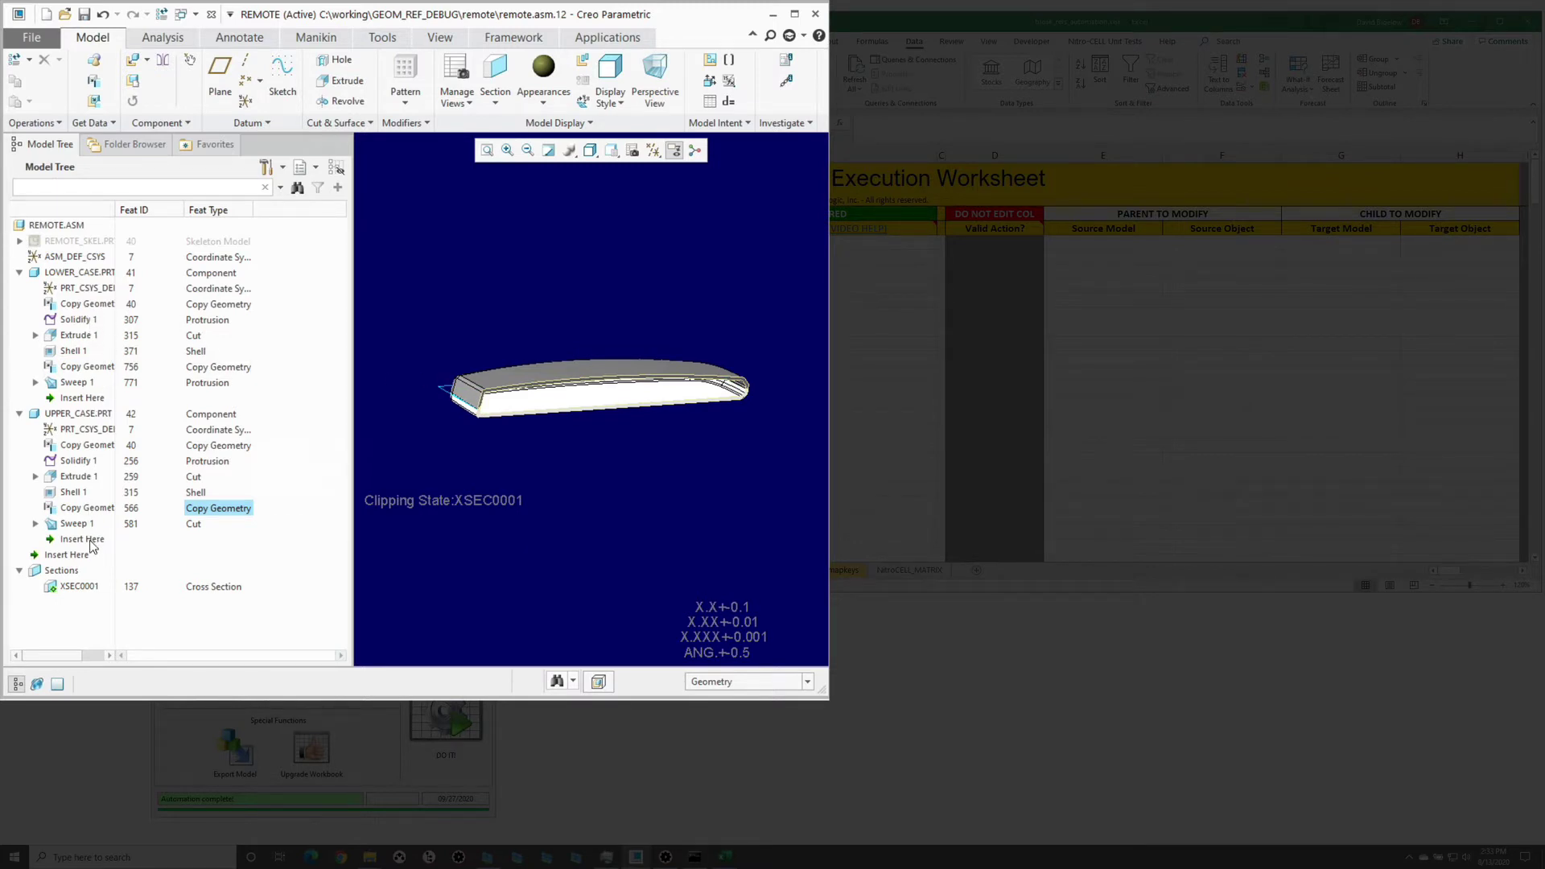
Add a worksheet : TABLE_CREATE row in B7 with source featIds and target wowTab
mouse_move(561, 471)
middle_mouse_down()
mouse_move(555, 435)
mouse_move(635, 266)
middle_mouse_up()
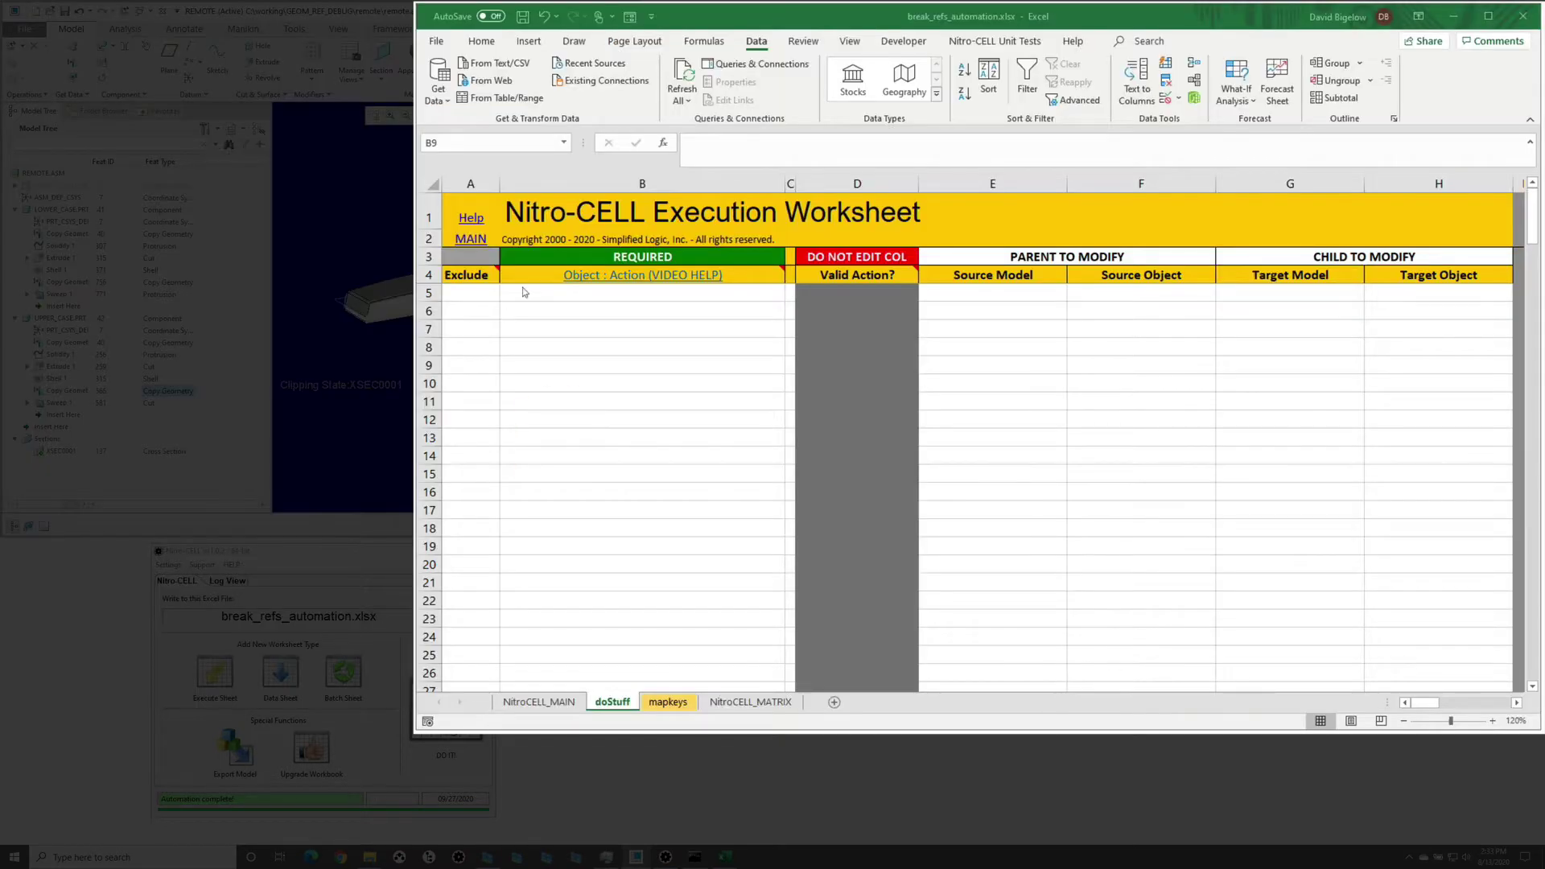
left_click(587, 328)
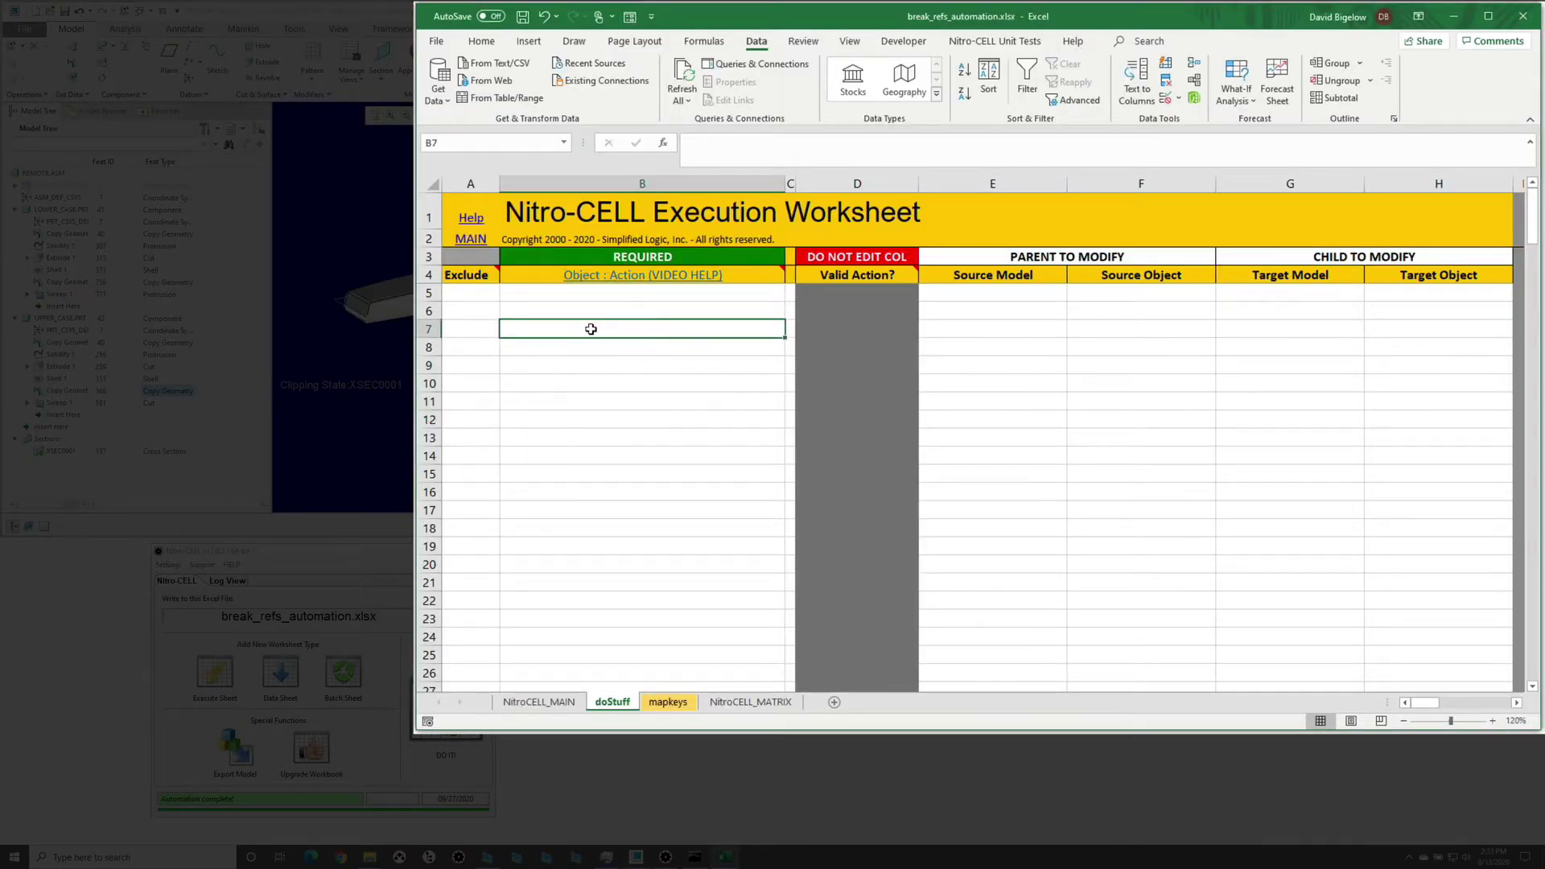
type("=nc_command[")
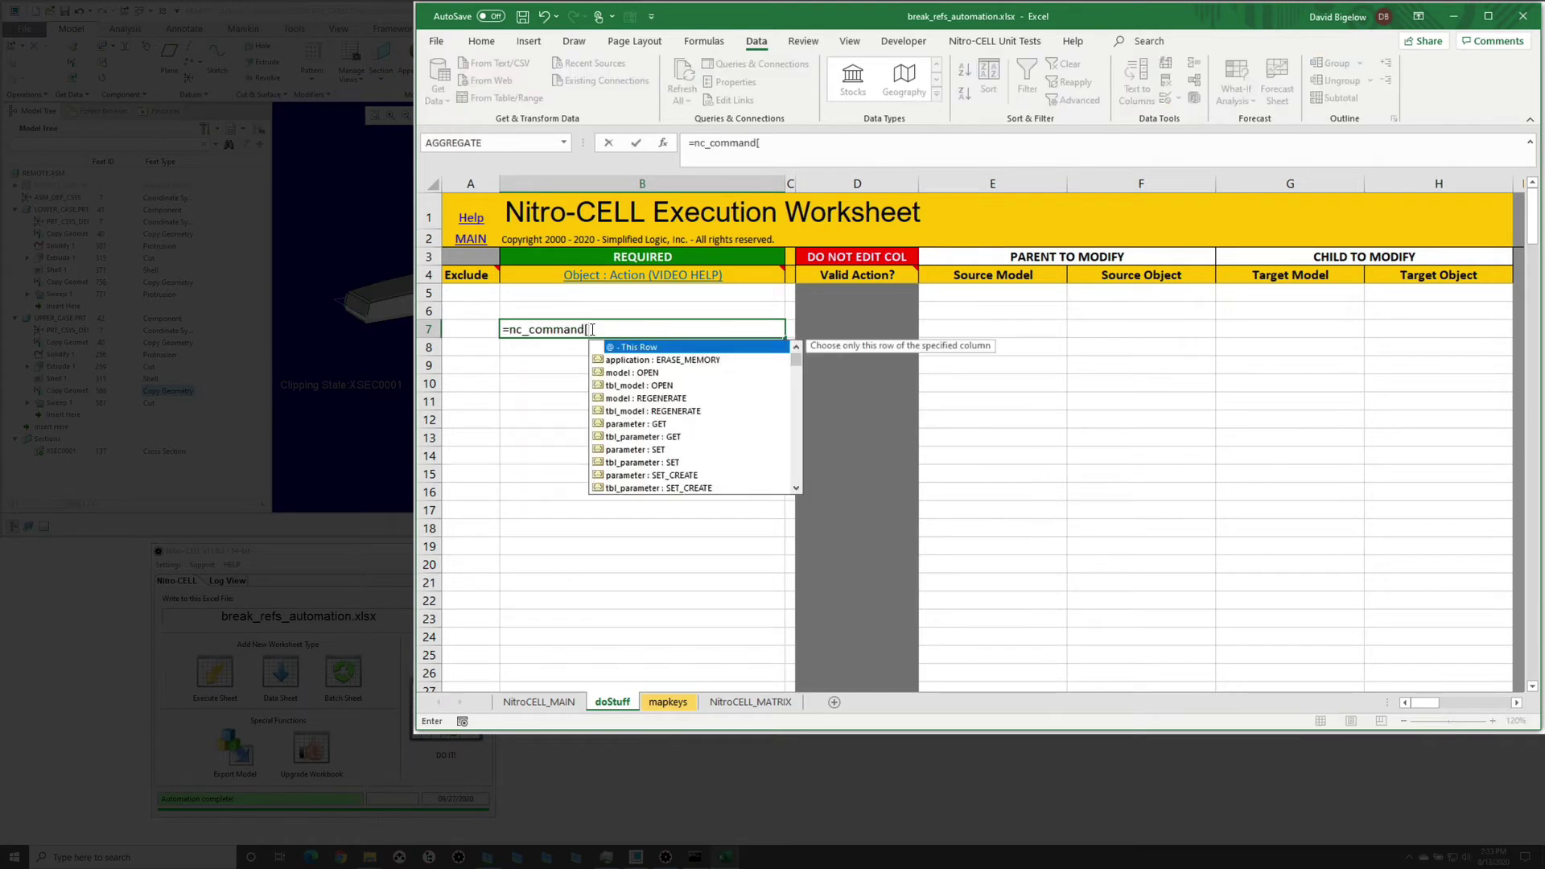
type("work")
key("Tab")
key("Return")
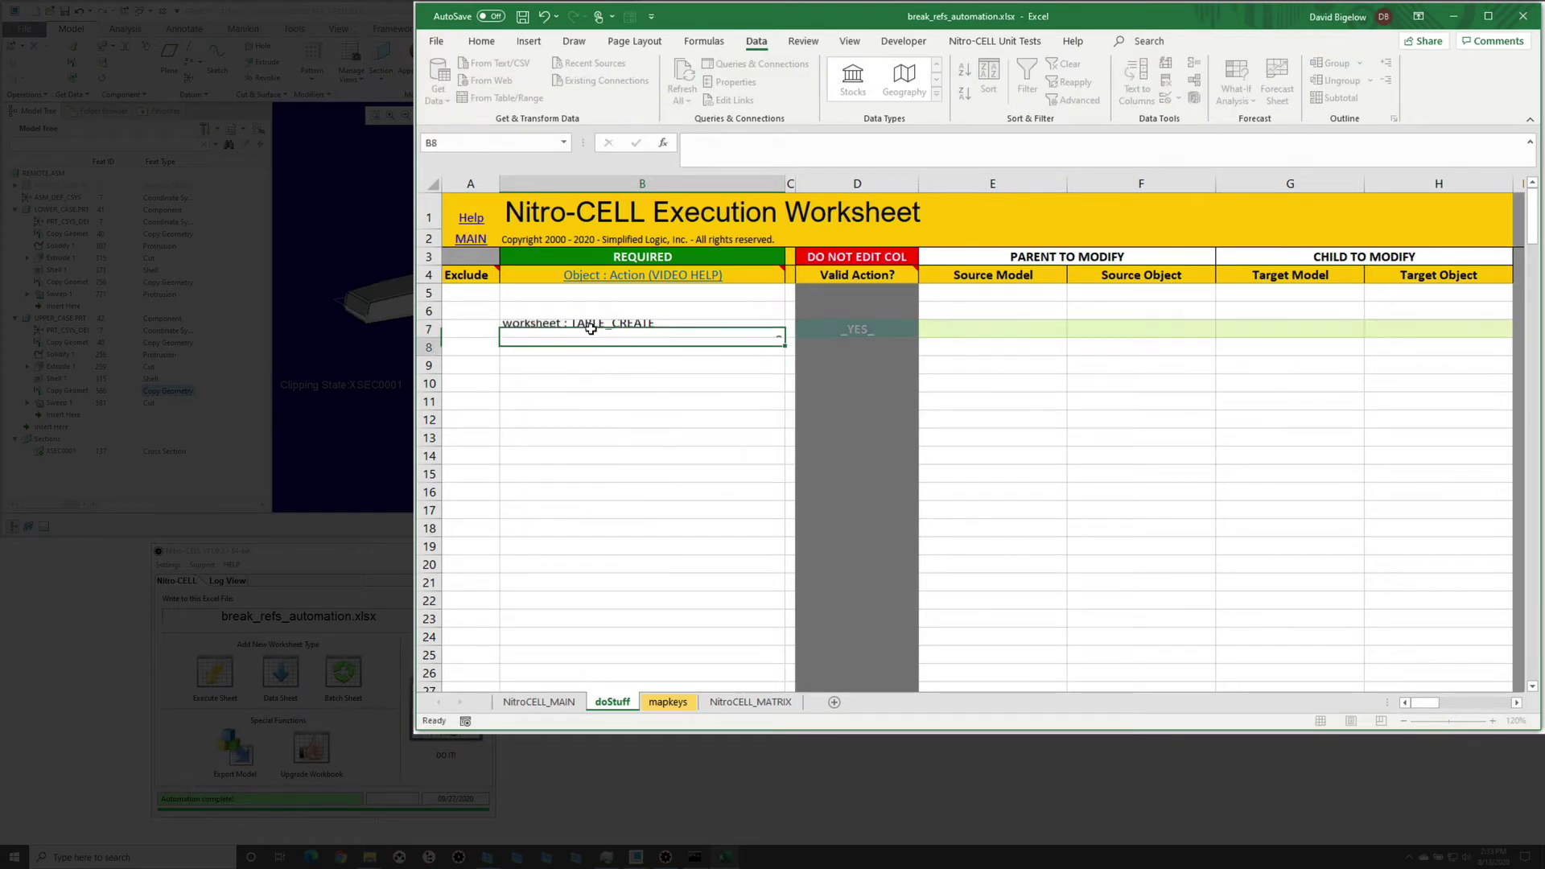
left_click(966, 330)
type("feat")
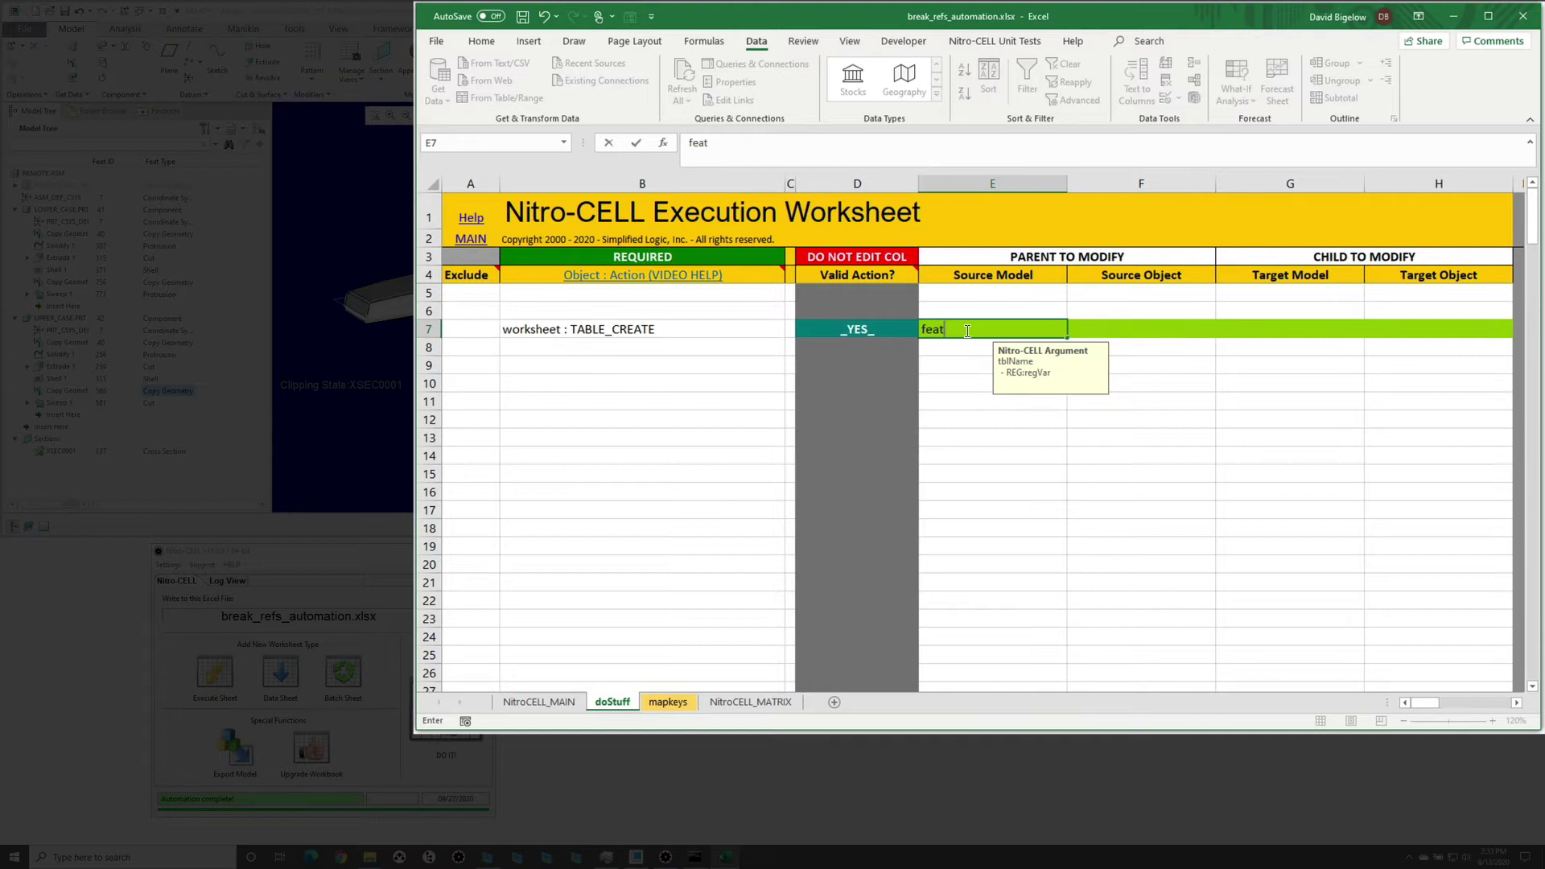
type("Ids")
key("Return")
left_click(1221, 327)
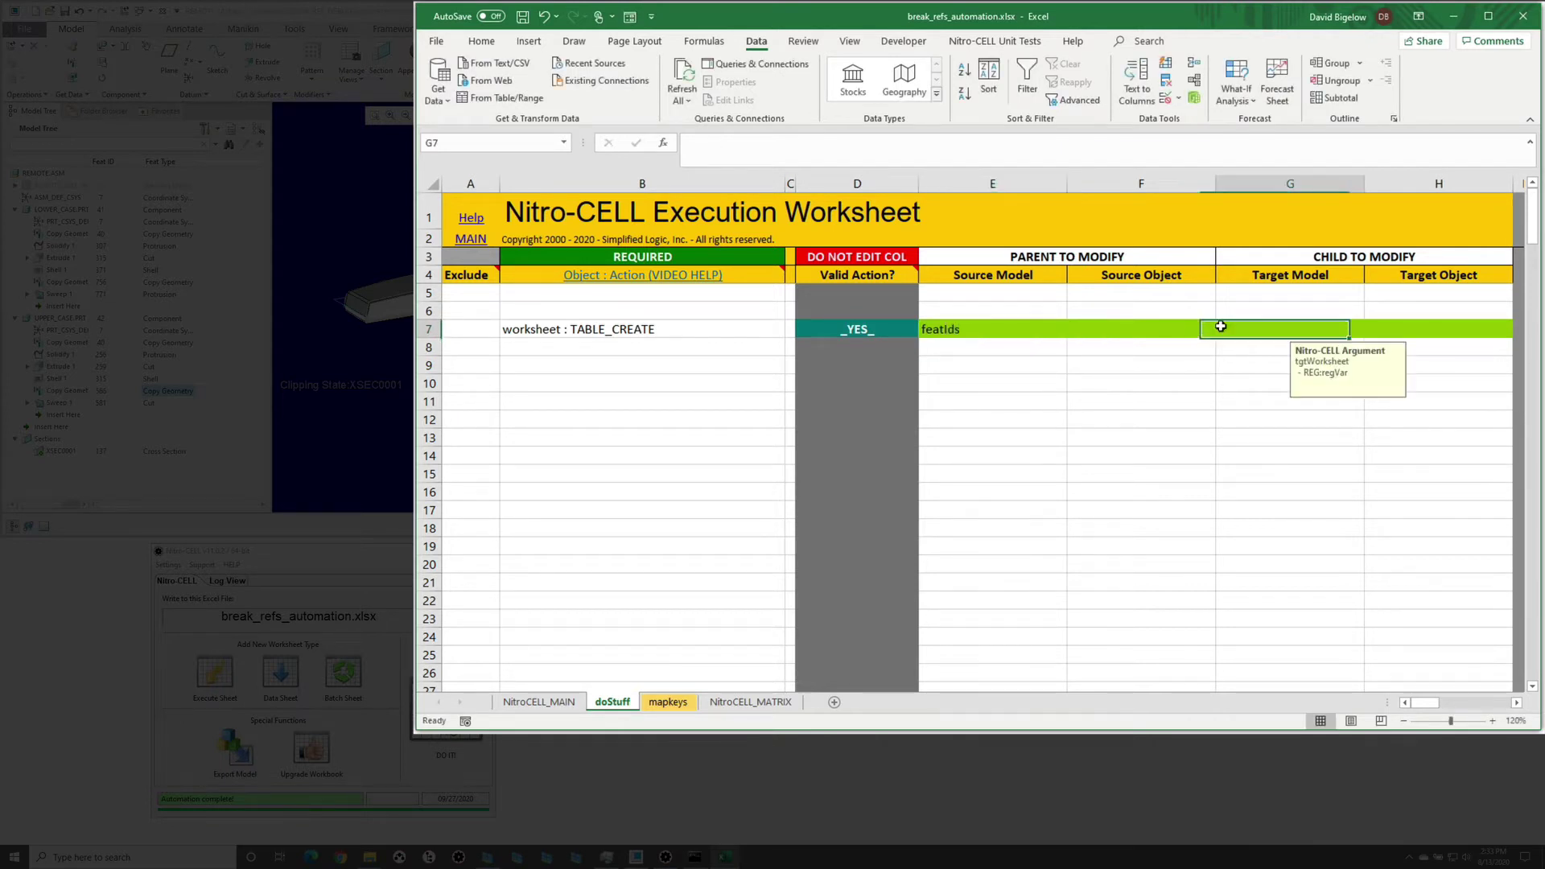
type("wowTab")
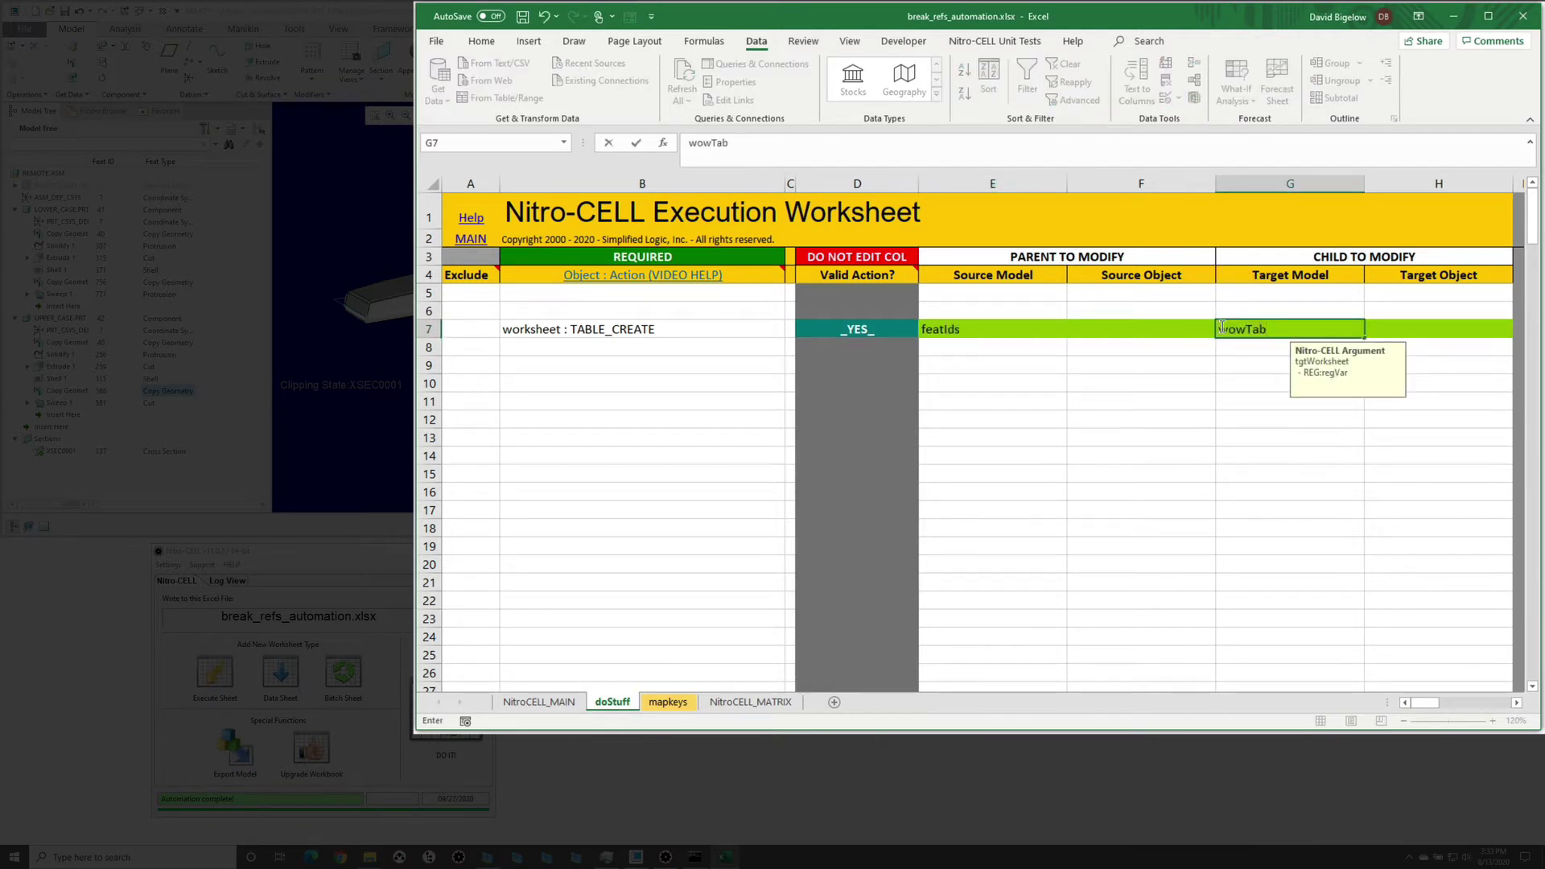
key("Return")
Add a tbl_feature : GET_TYPE_IDS row in B9 with *.* and the *COPY*GEOM filter
left_click(603, 363)
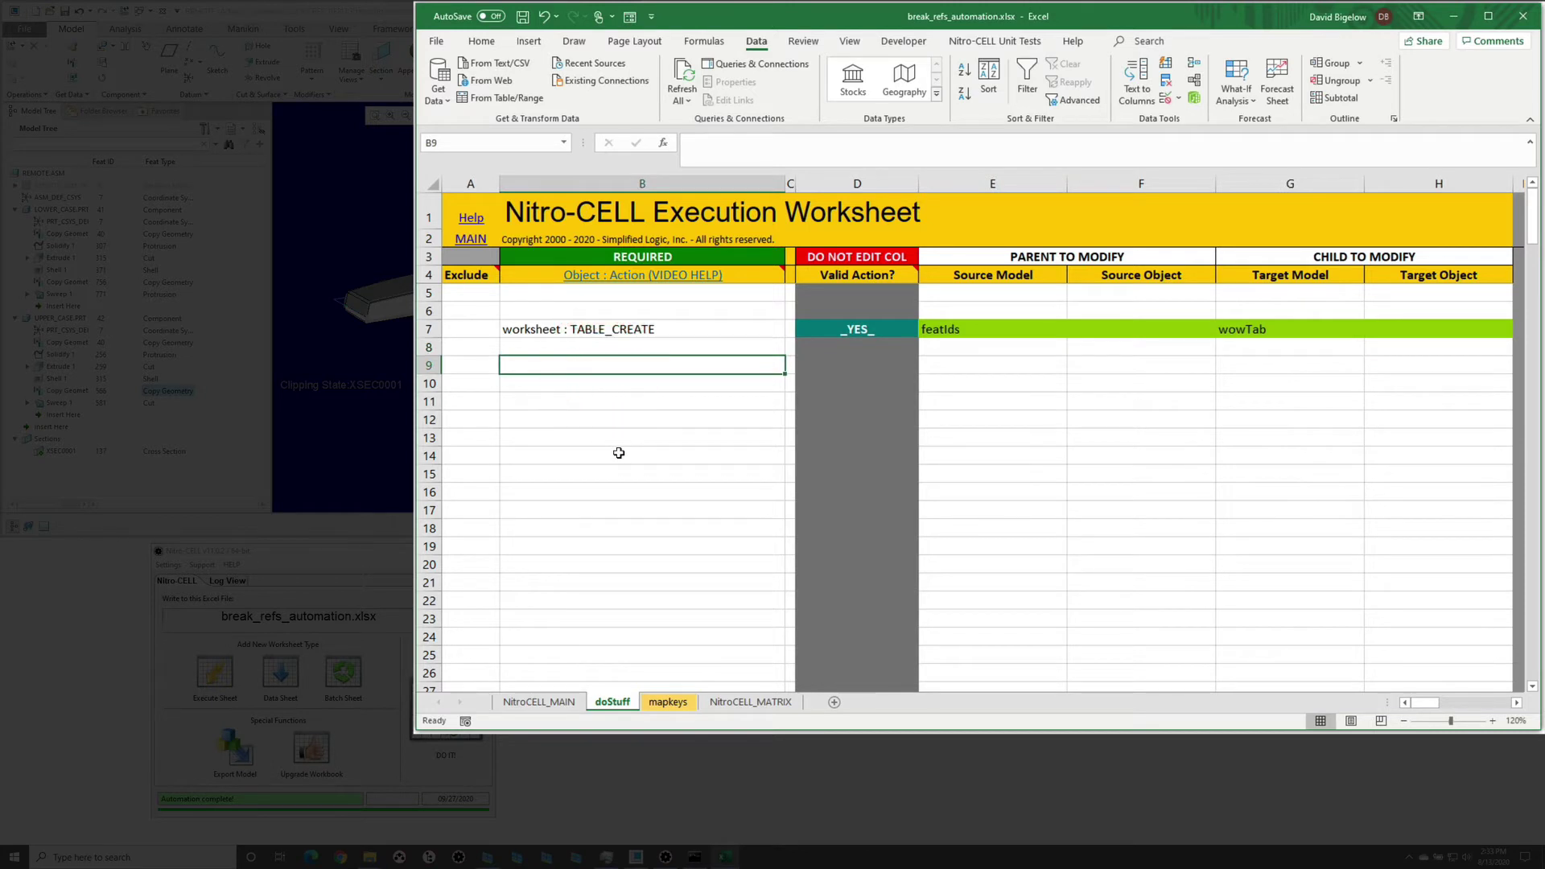
type("=nc_command[type")
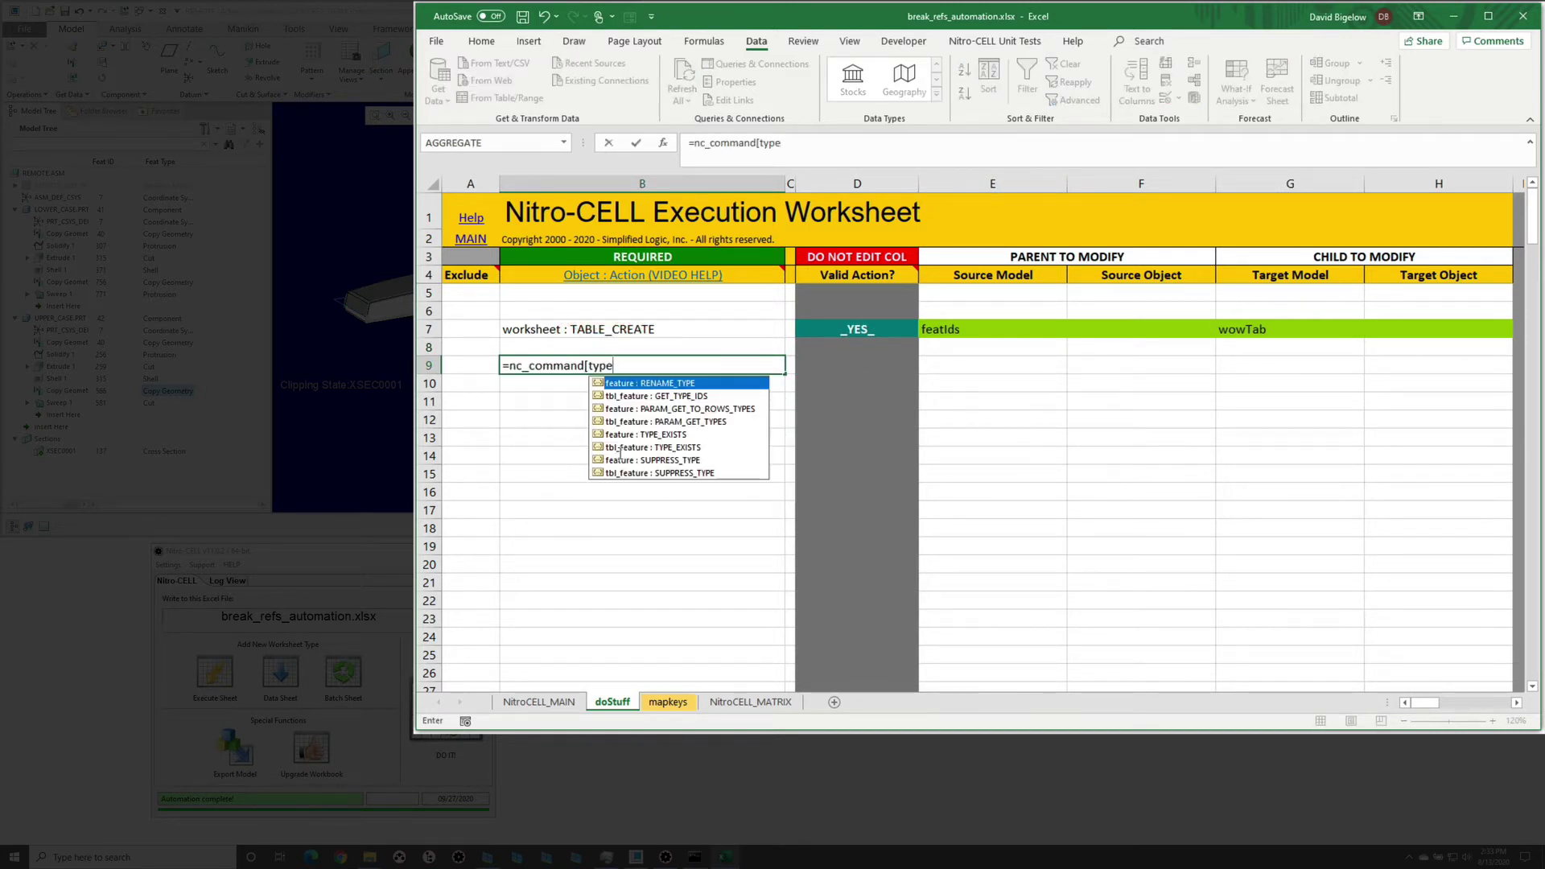
key("Down")
key("Tab")
key("Return")
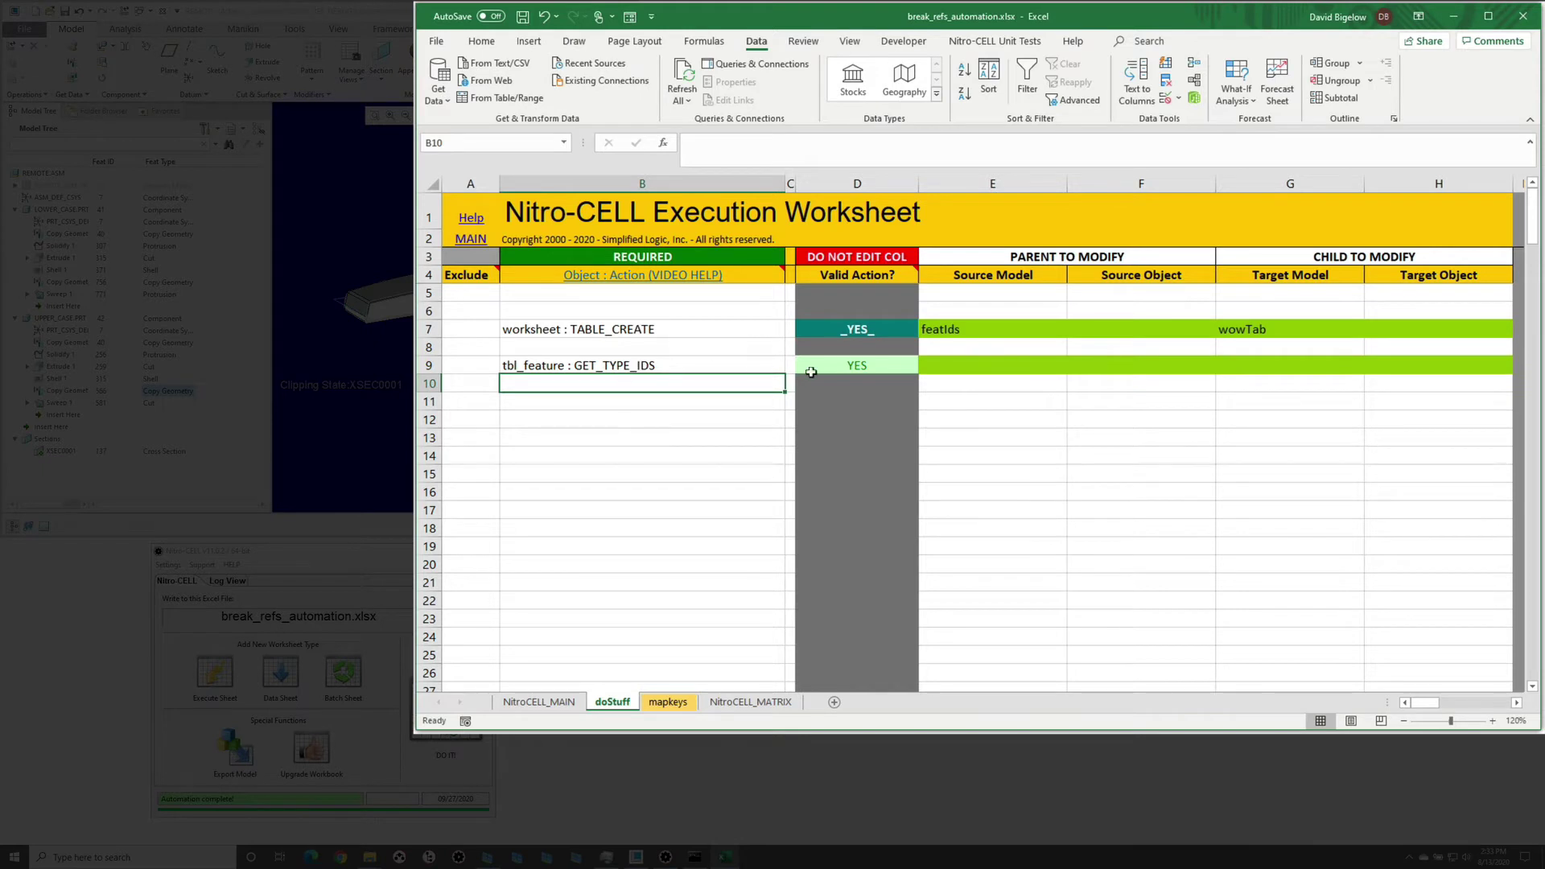
left_click(980, 369)
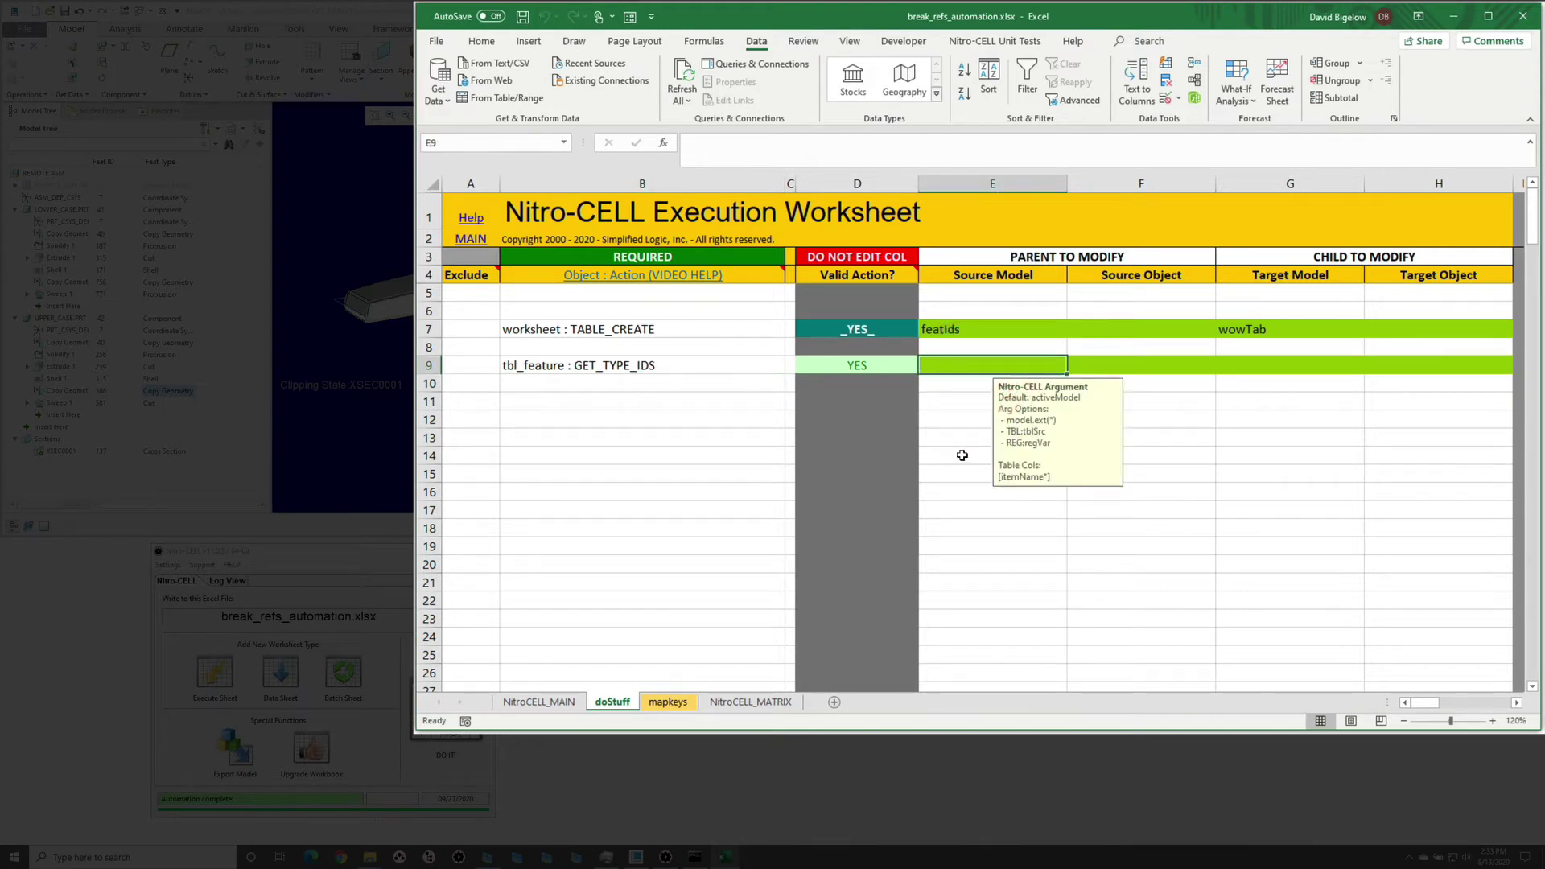
type("*.*")
key("Return")
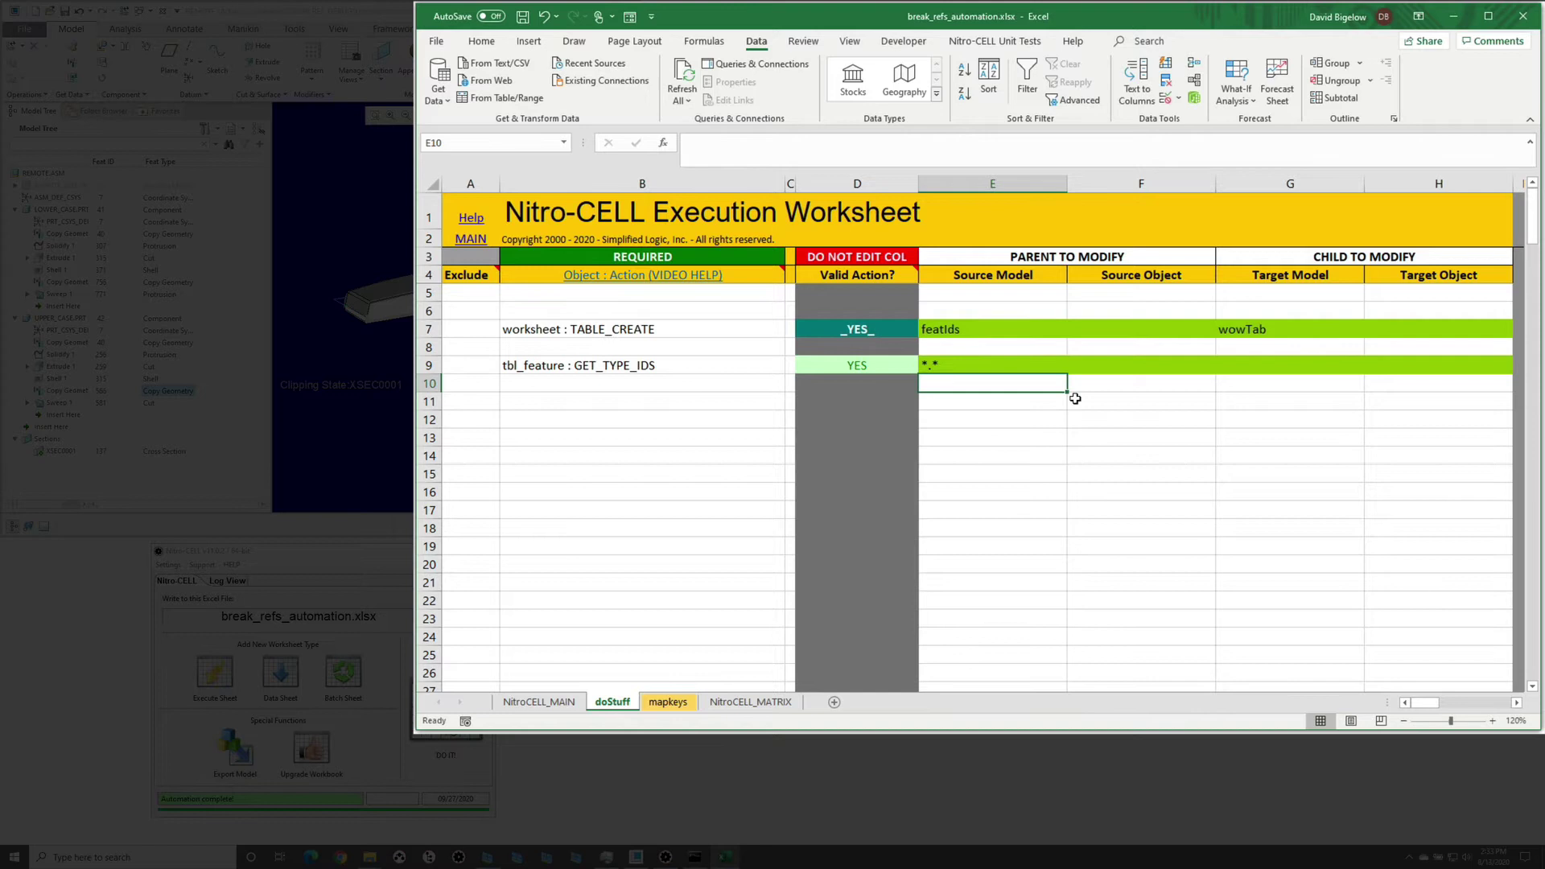
left_click(1131, 368)
type("*COP")
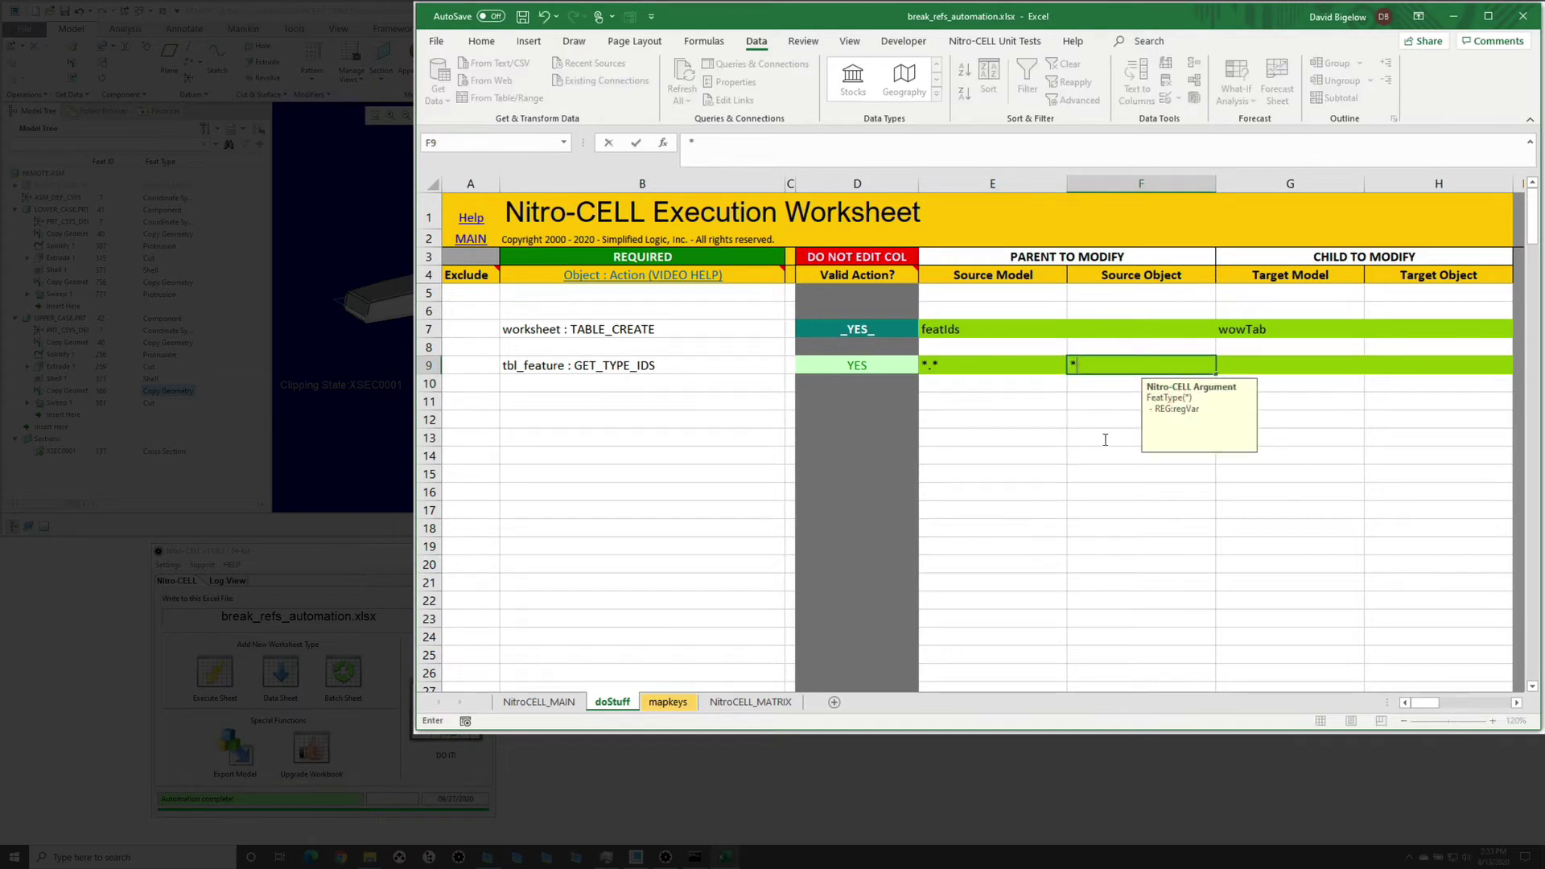
type("Y*GEOM*")
key("Return")
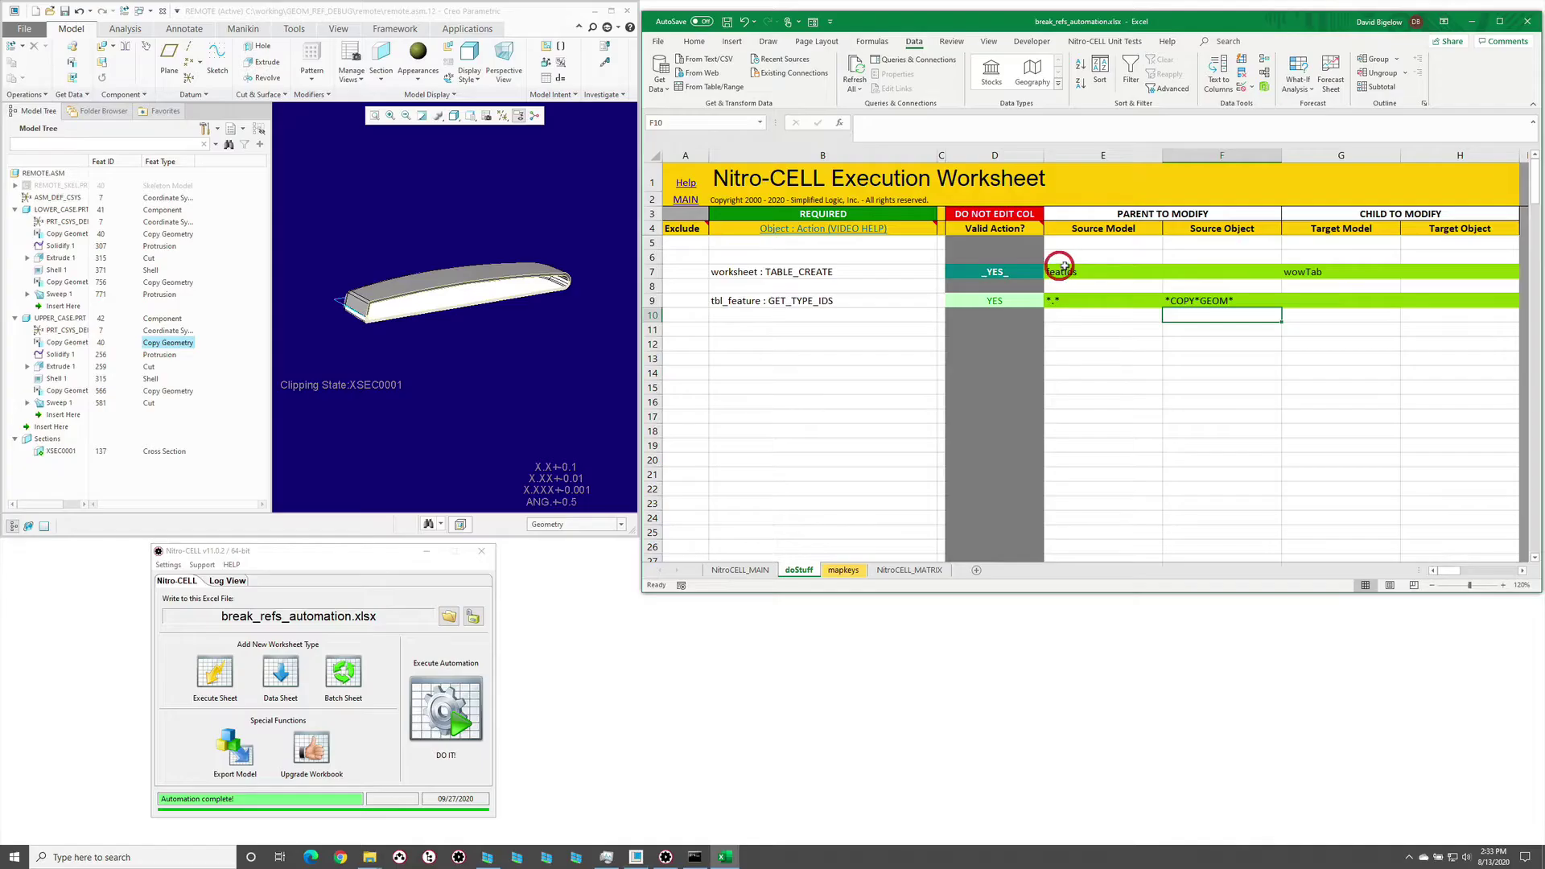
Copy featIds from E7 into H9 as the target, then run the worksheet with DO IT
left_click(1108, 271)
key("ctrl+c")
left_click(1429, 302)
key("Return")
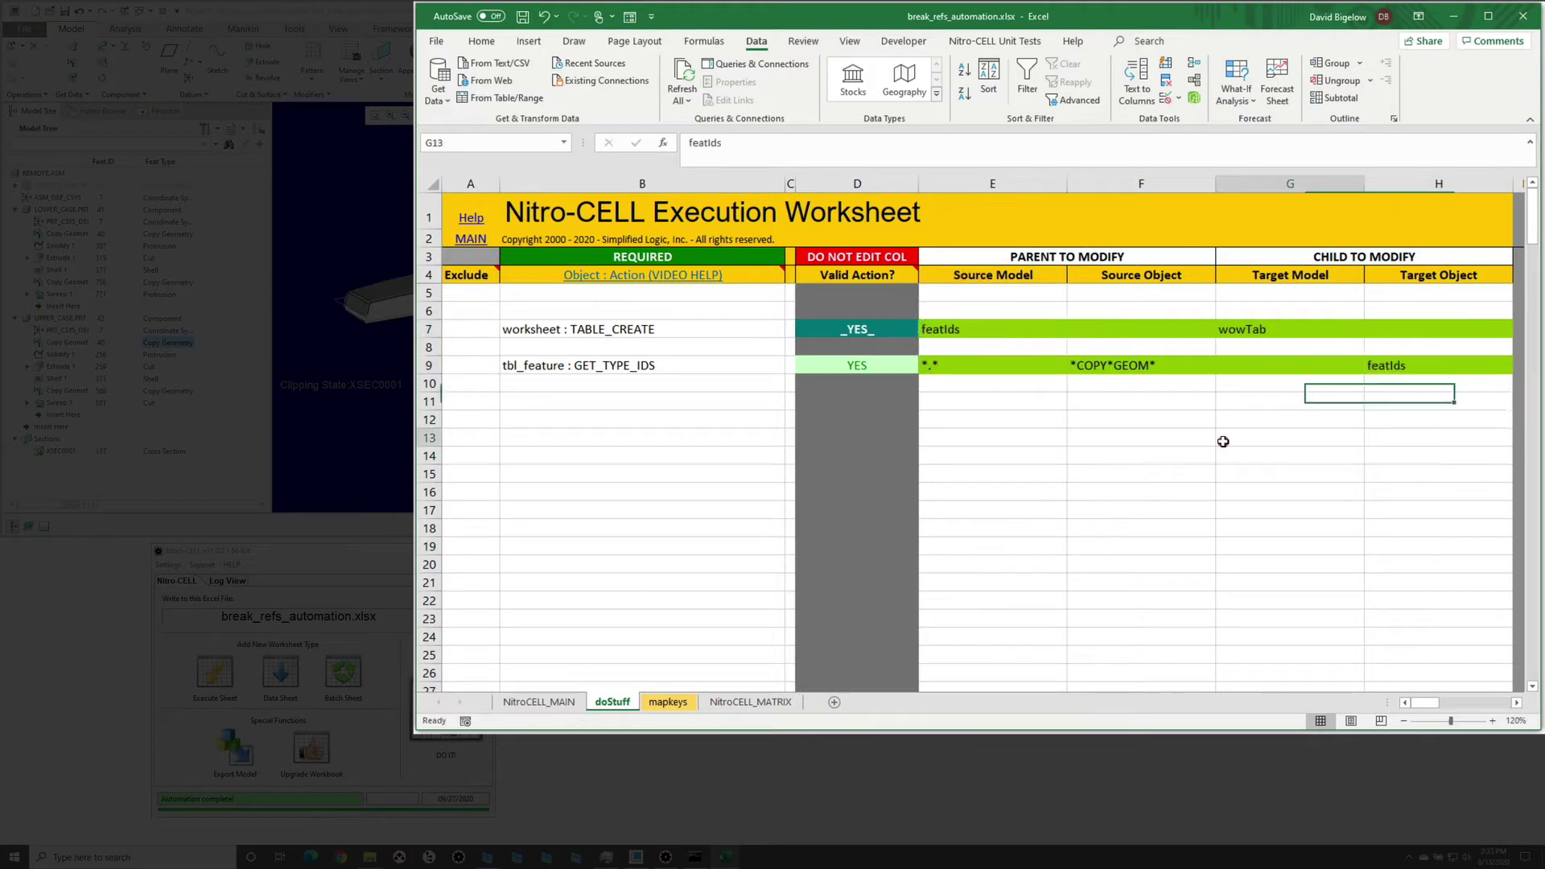
left_click(1225, 438)
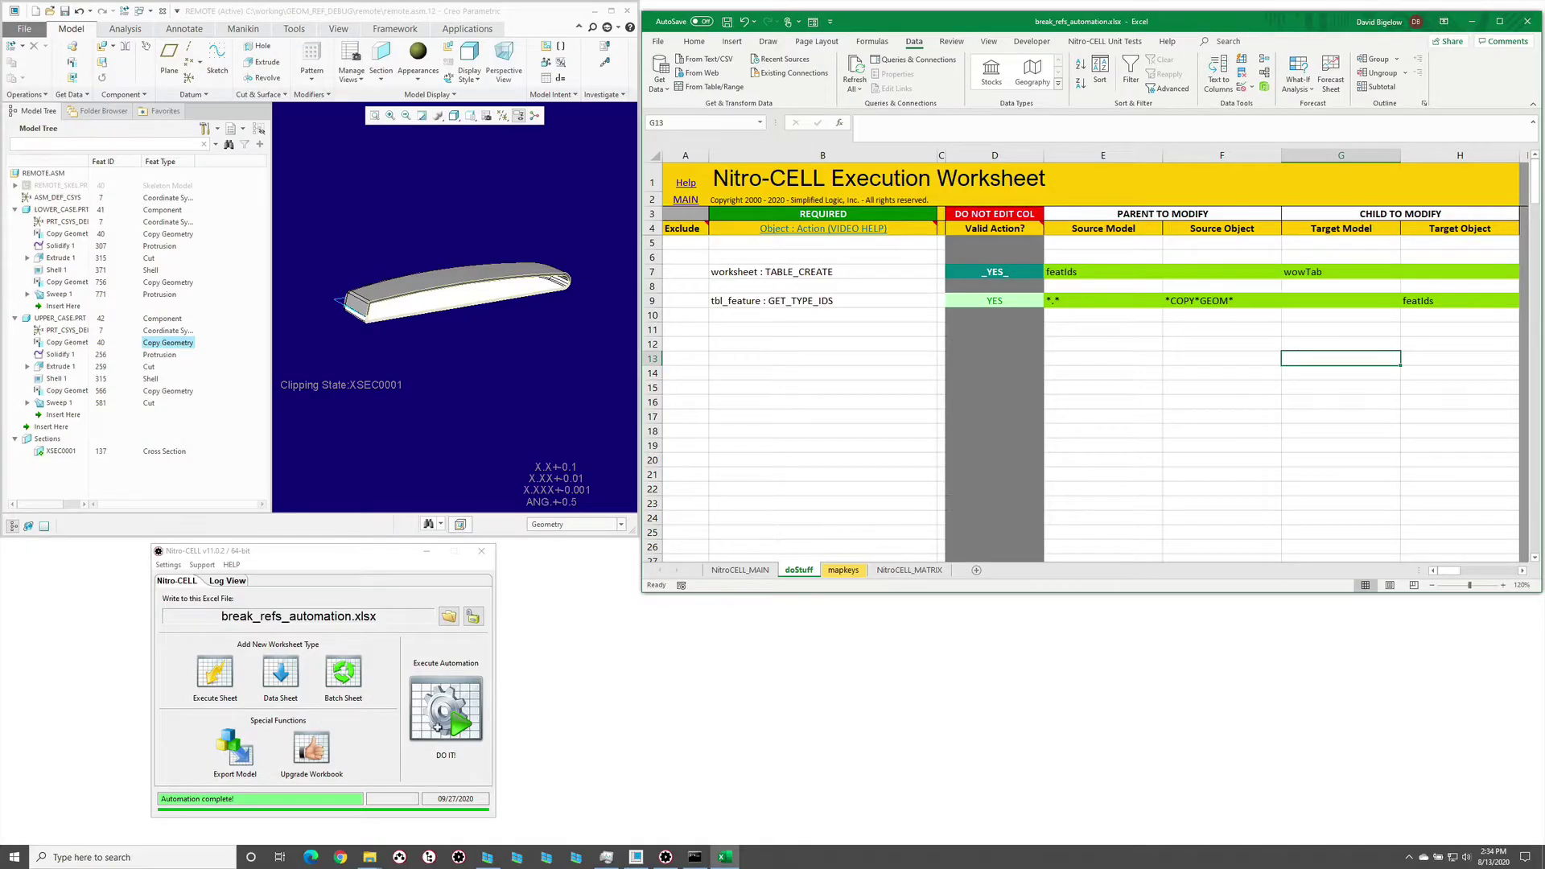
left_click(439, 727)
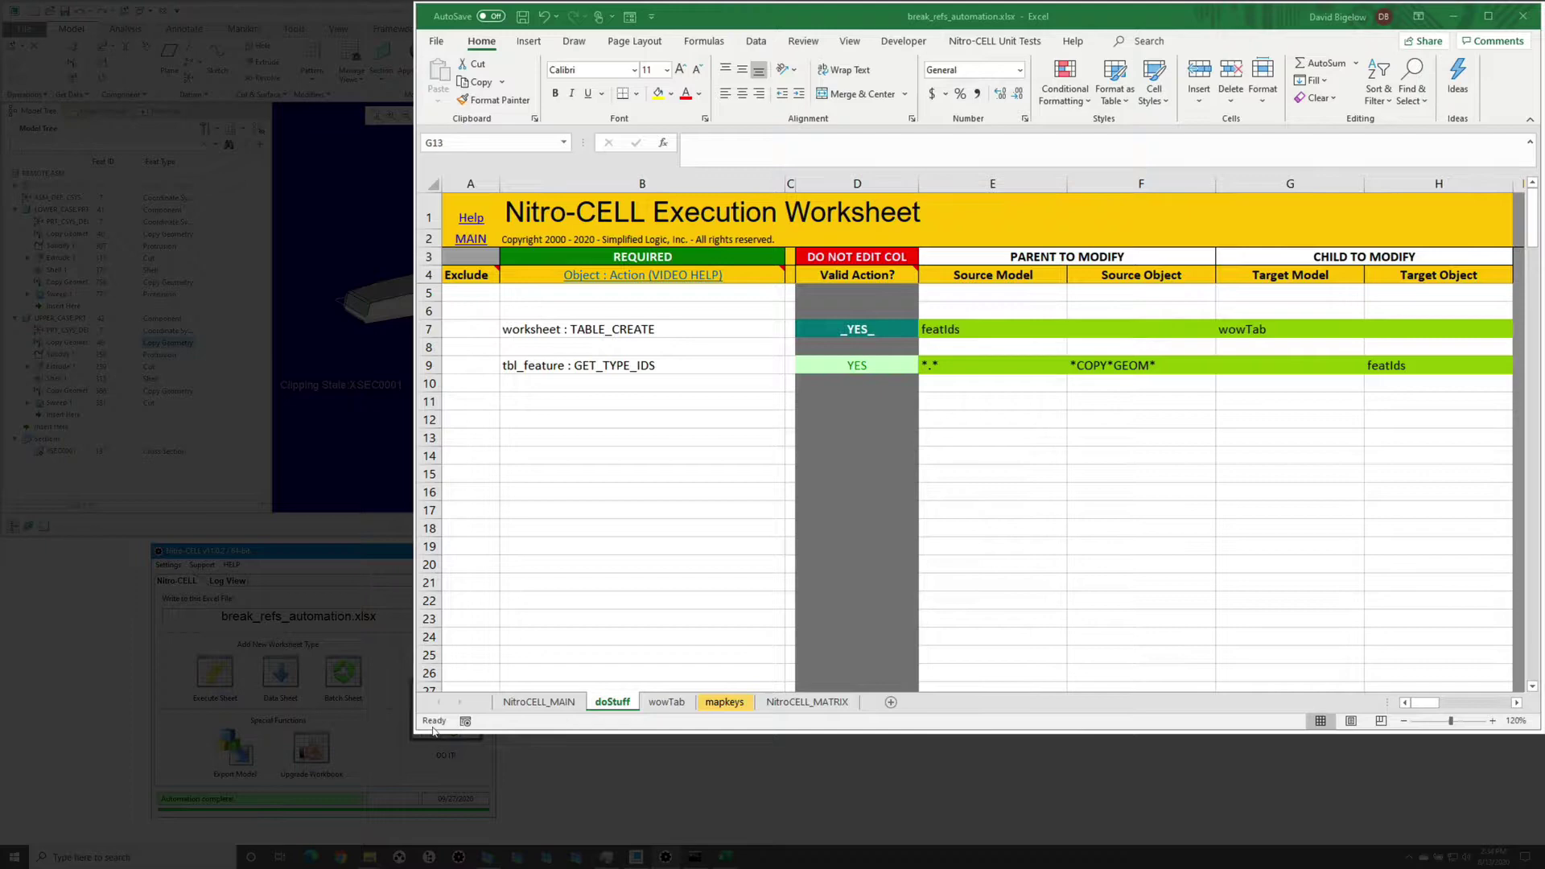
On the wowTab sheet, autofit columns A–E to the featIds table contents
left_click(665, 703)
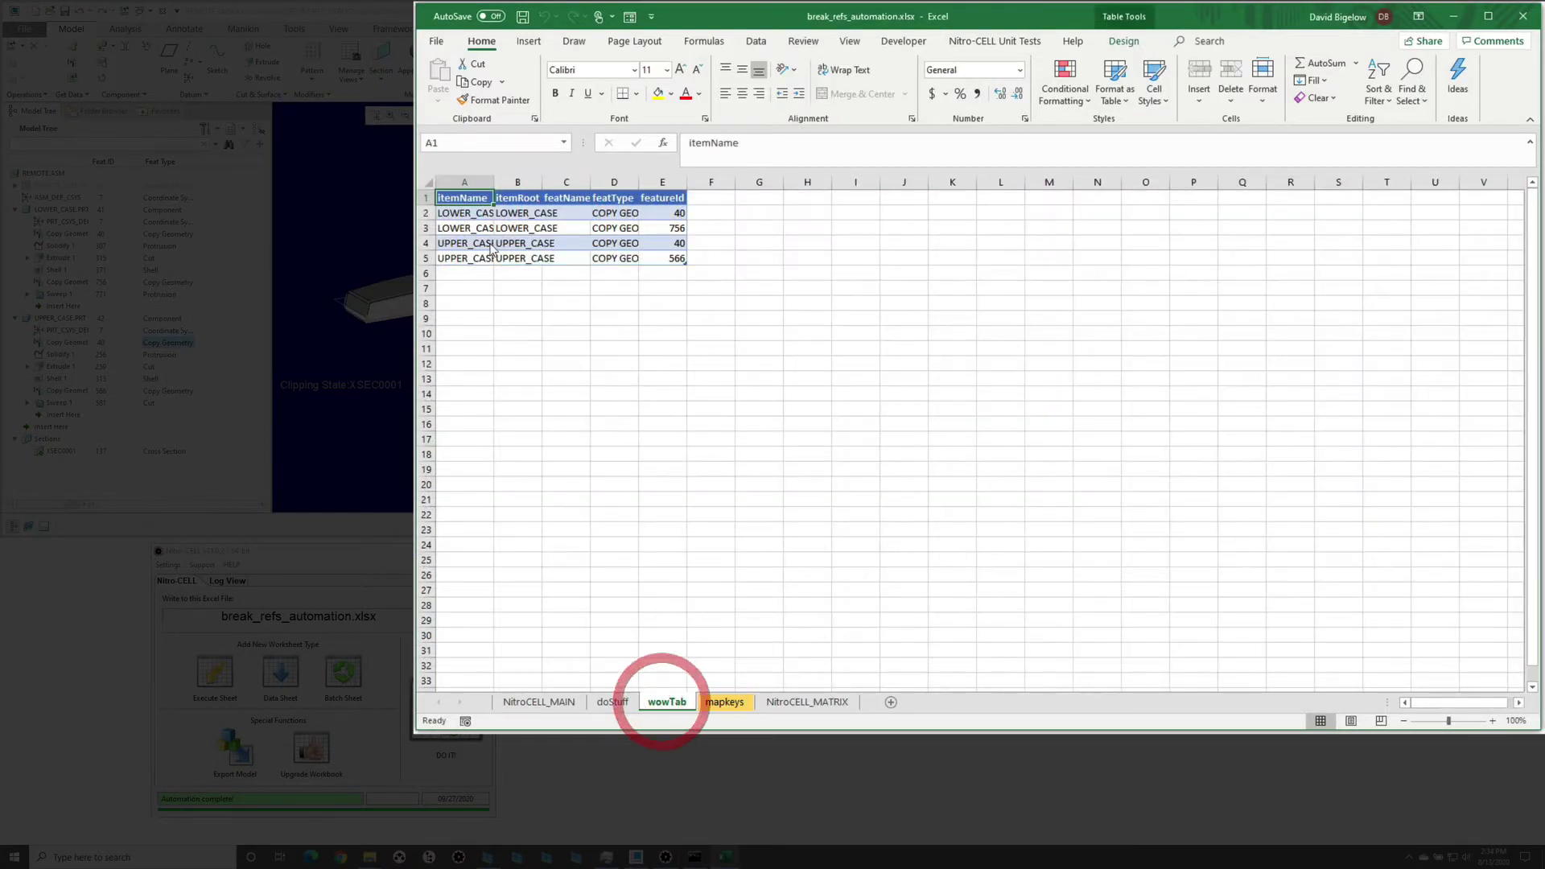
left_click(474, 184)
left_click_drag(475, 184, 662, 184)
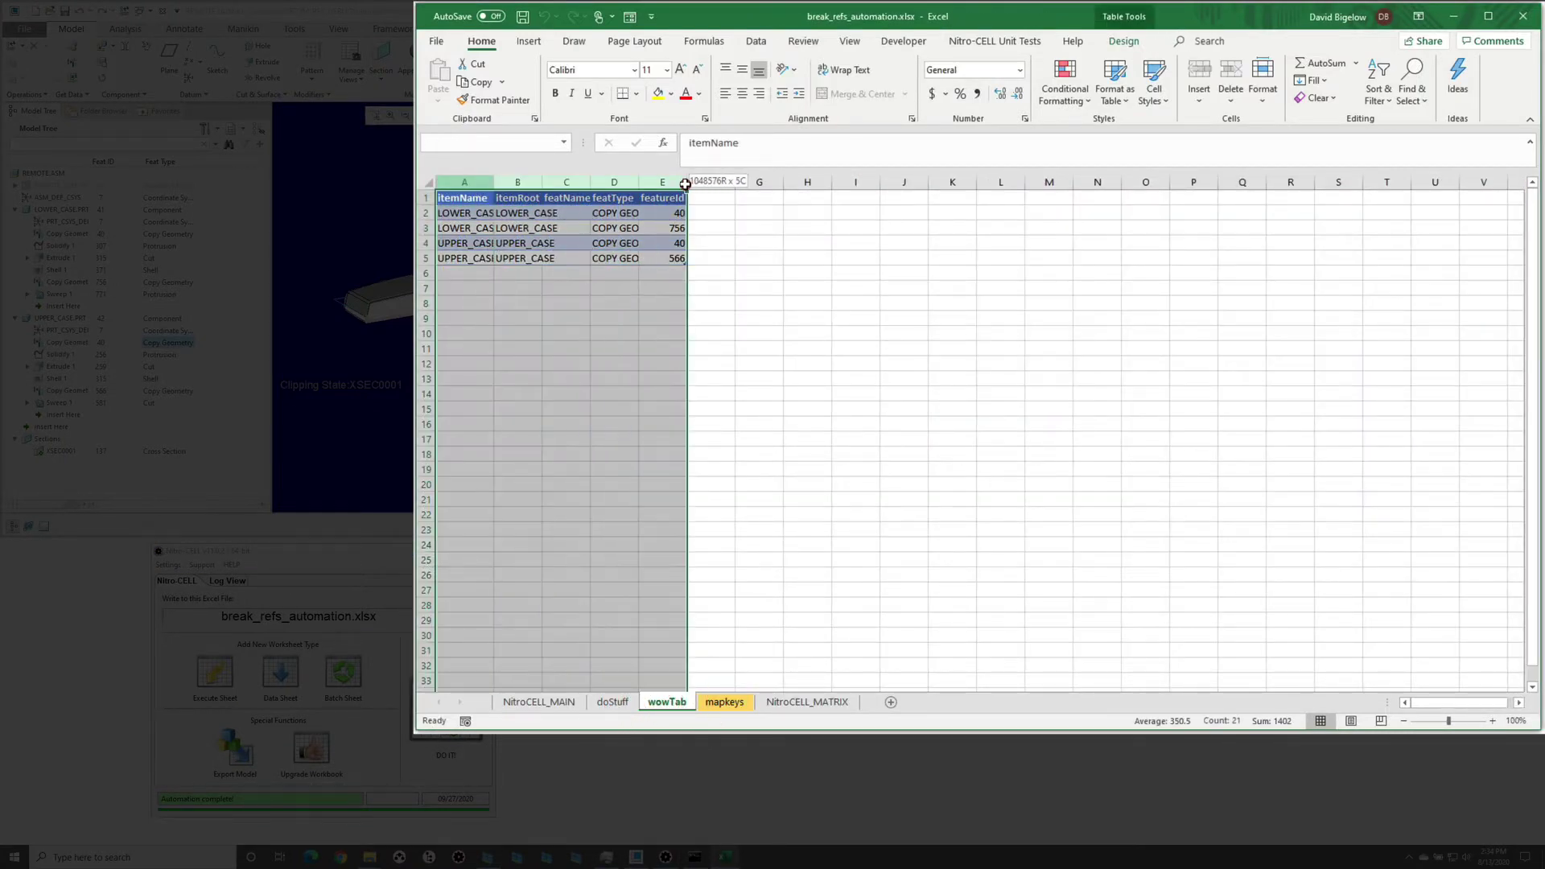
double_click(638, 182)
left_click(624, 320)
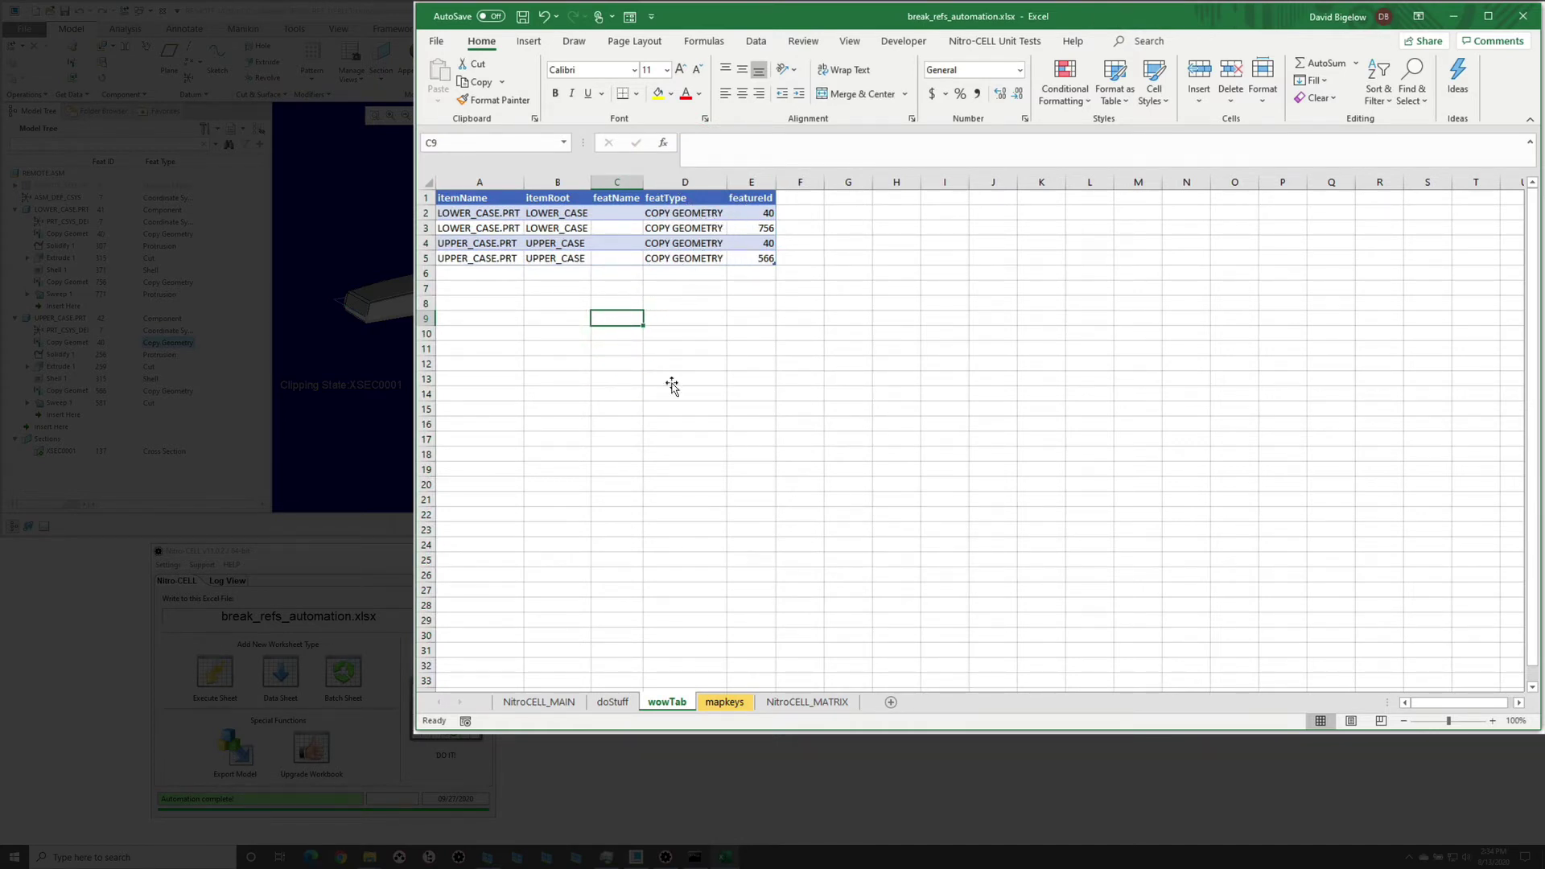
left_click_drag(669, 484, 673, 471)
Check the featIds table's name under Table Design, then go to the mapkeys sheet
left_click(617, 243)
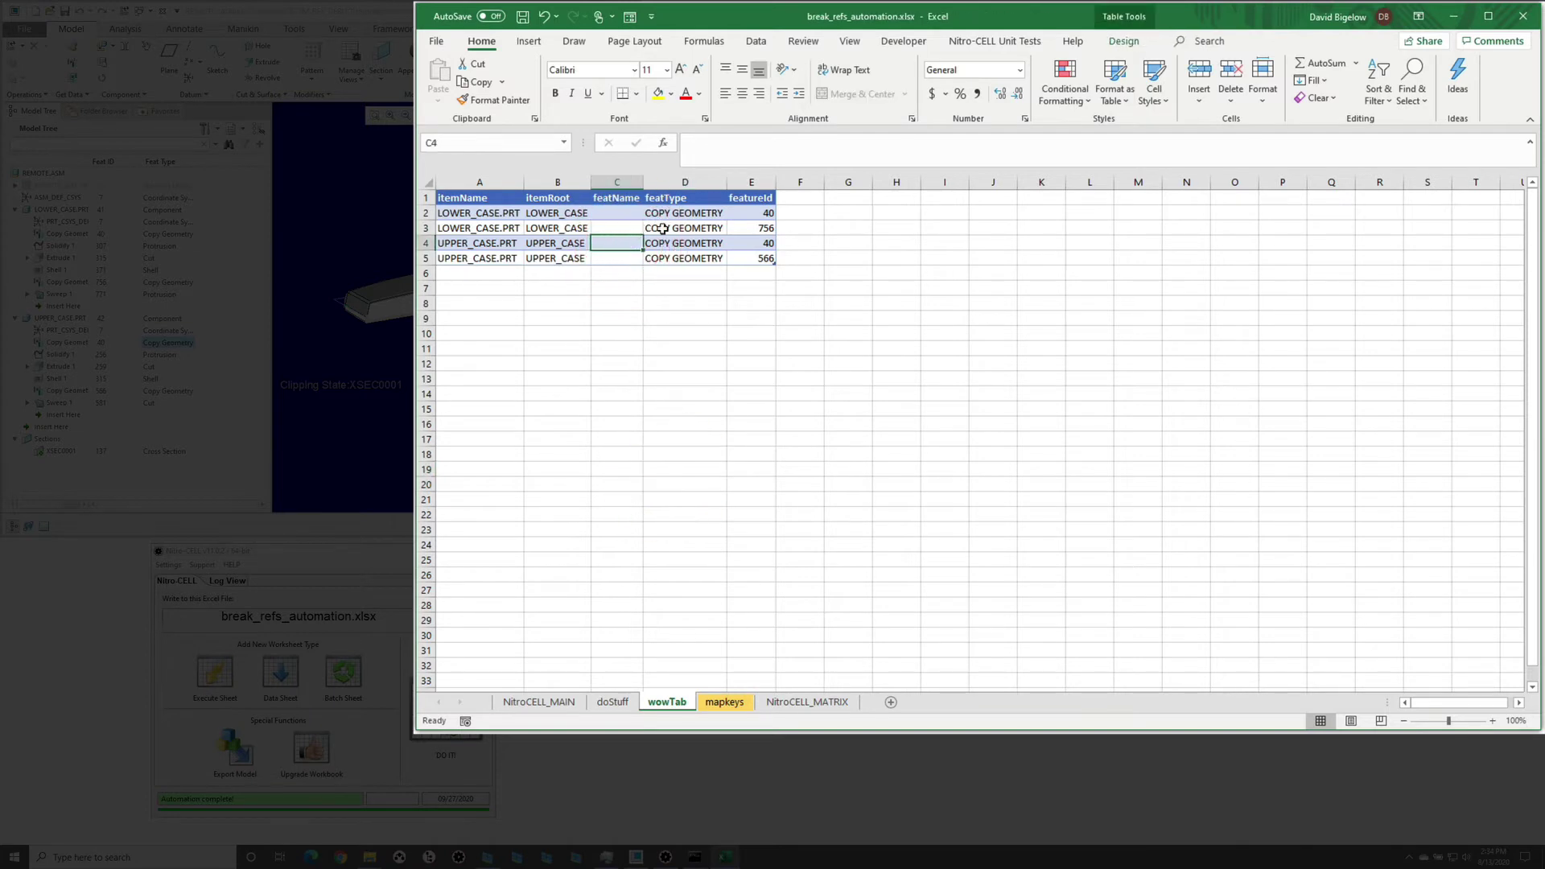
left_click(1124, 41)
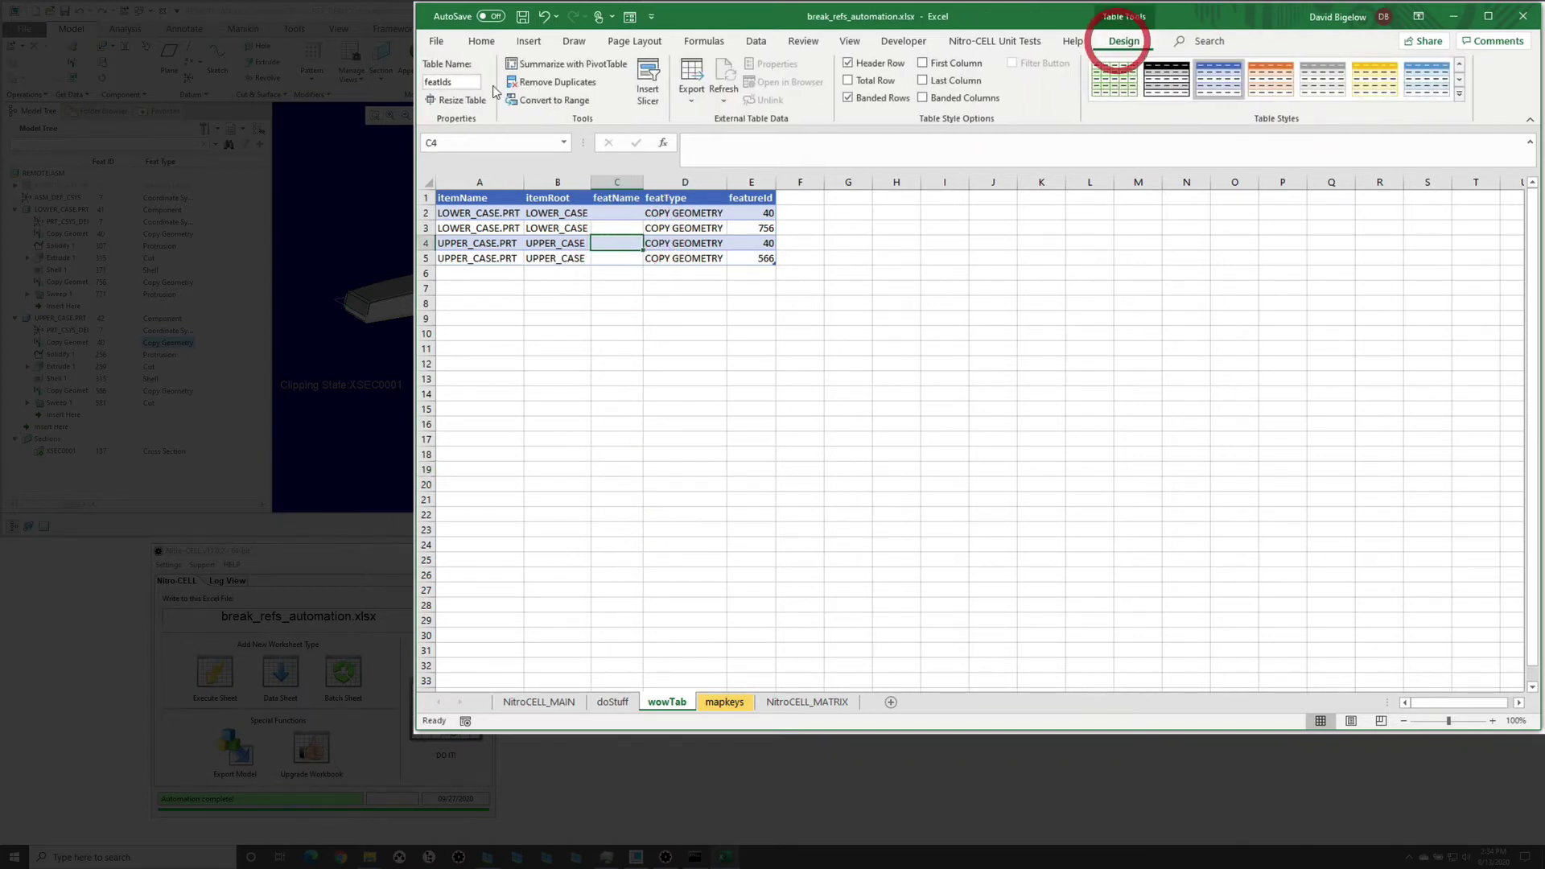
left_click(721, 702)
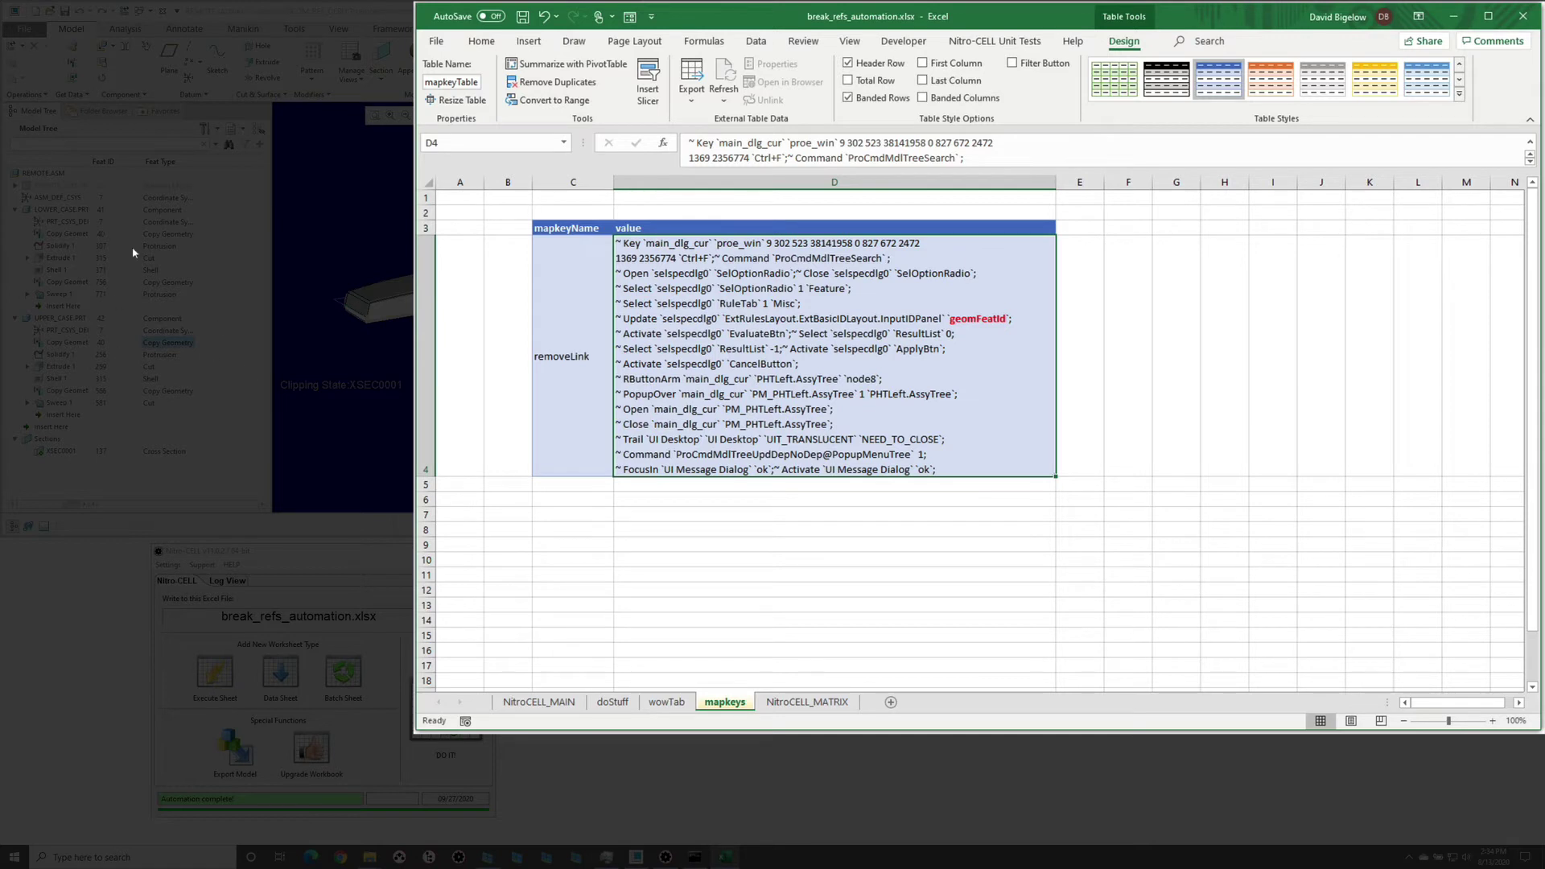
Review the removeLink mapkey and its geomFeatId placeholder, comparing against the wowTab sheet
left_click(958, 320)
left_click(563, 364)
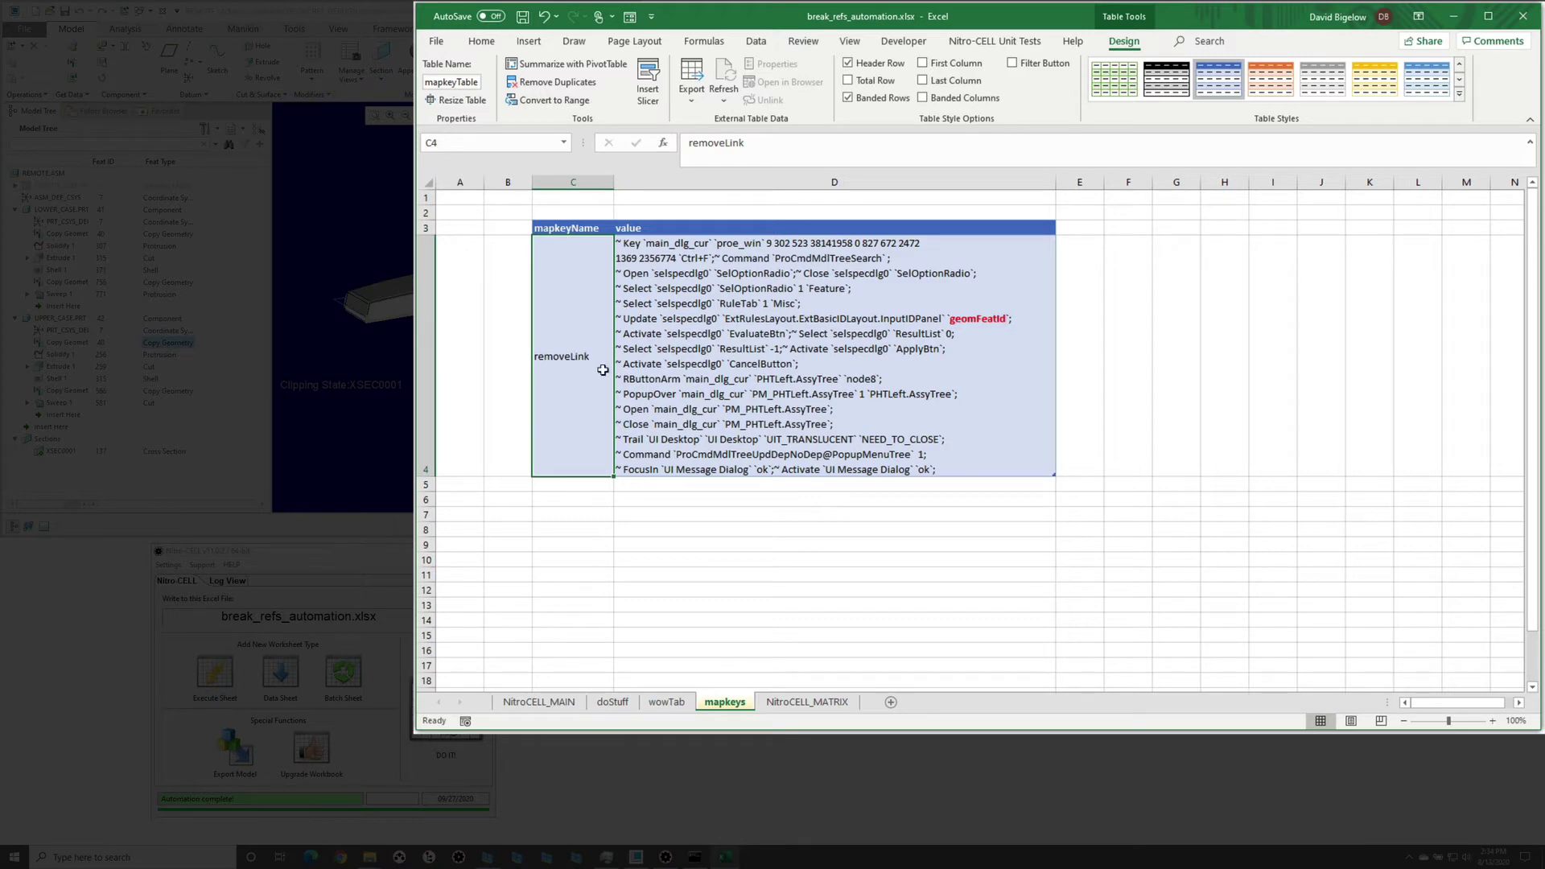
left_click(665, 702)
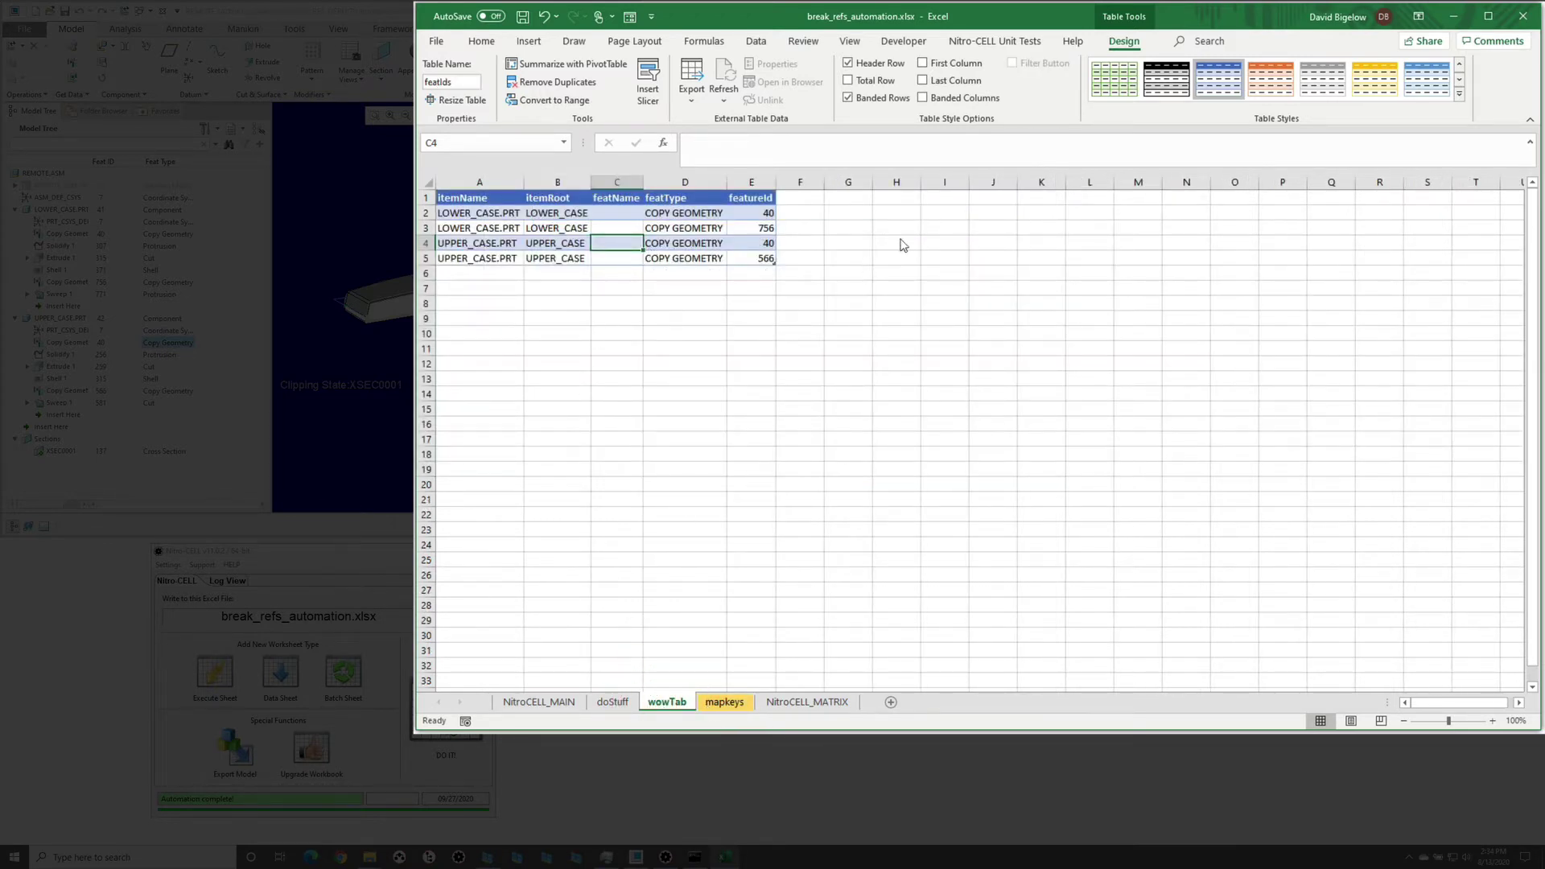
left_click(719, 703)
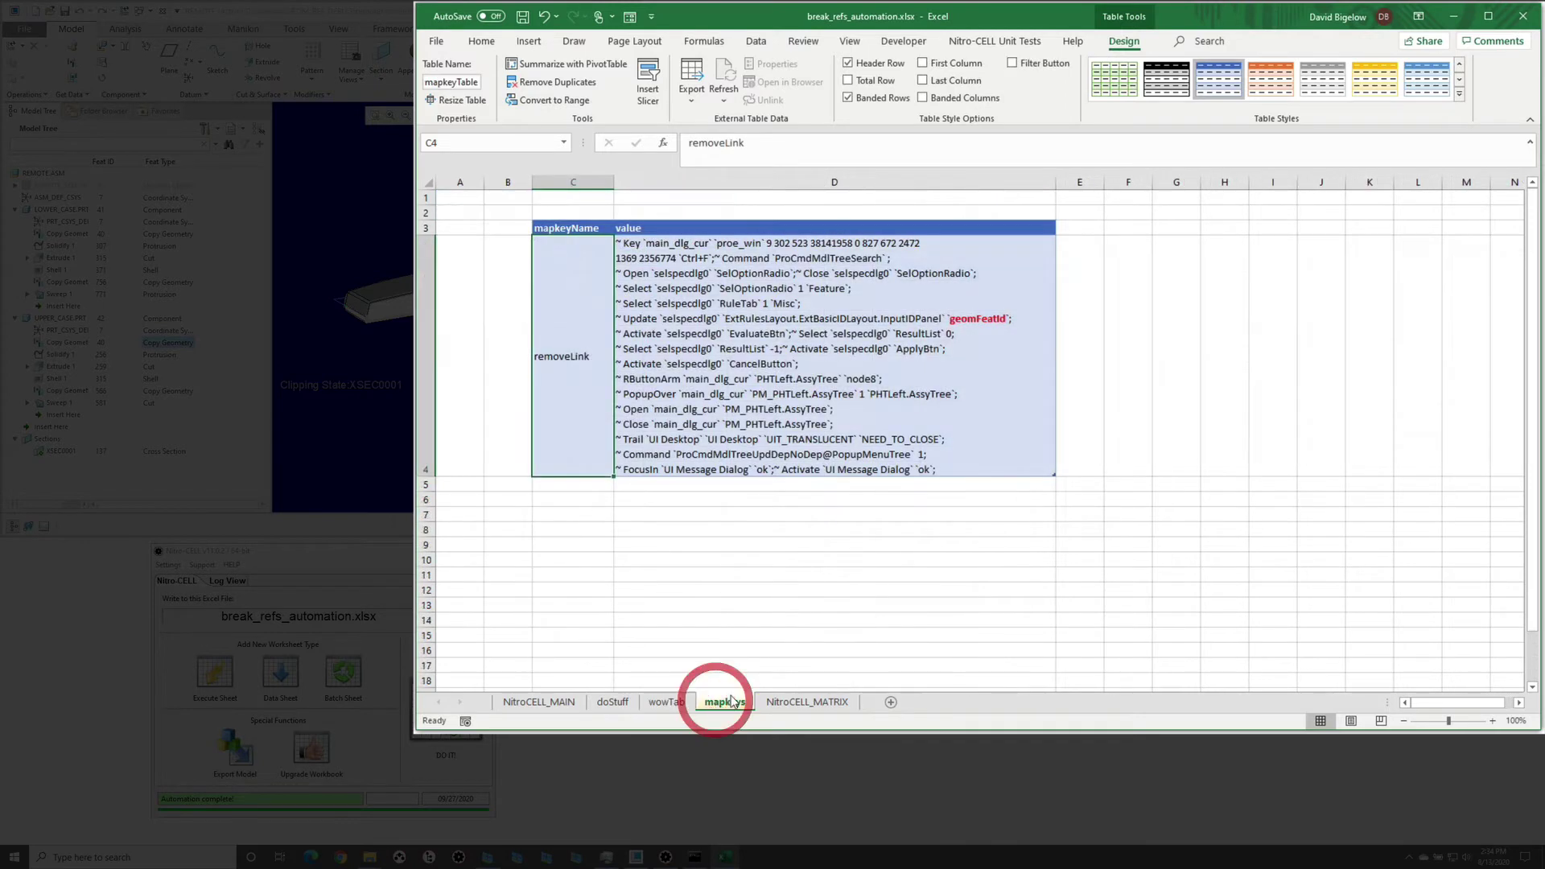
Load the mapkey table via From Table/Range as connection-only query mapkeyTable
left_click(757, 41)
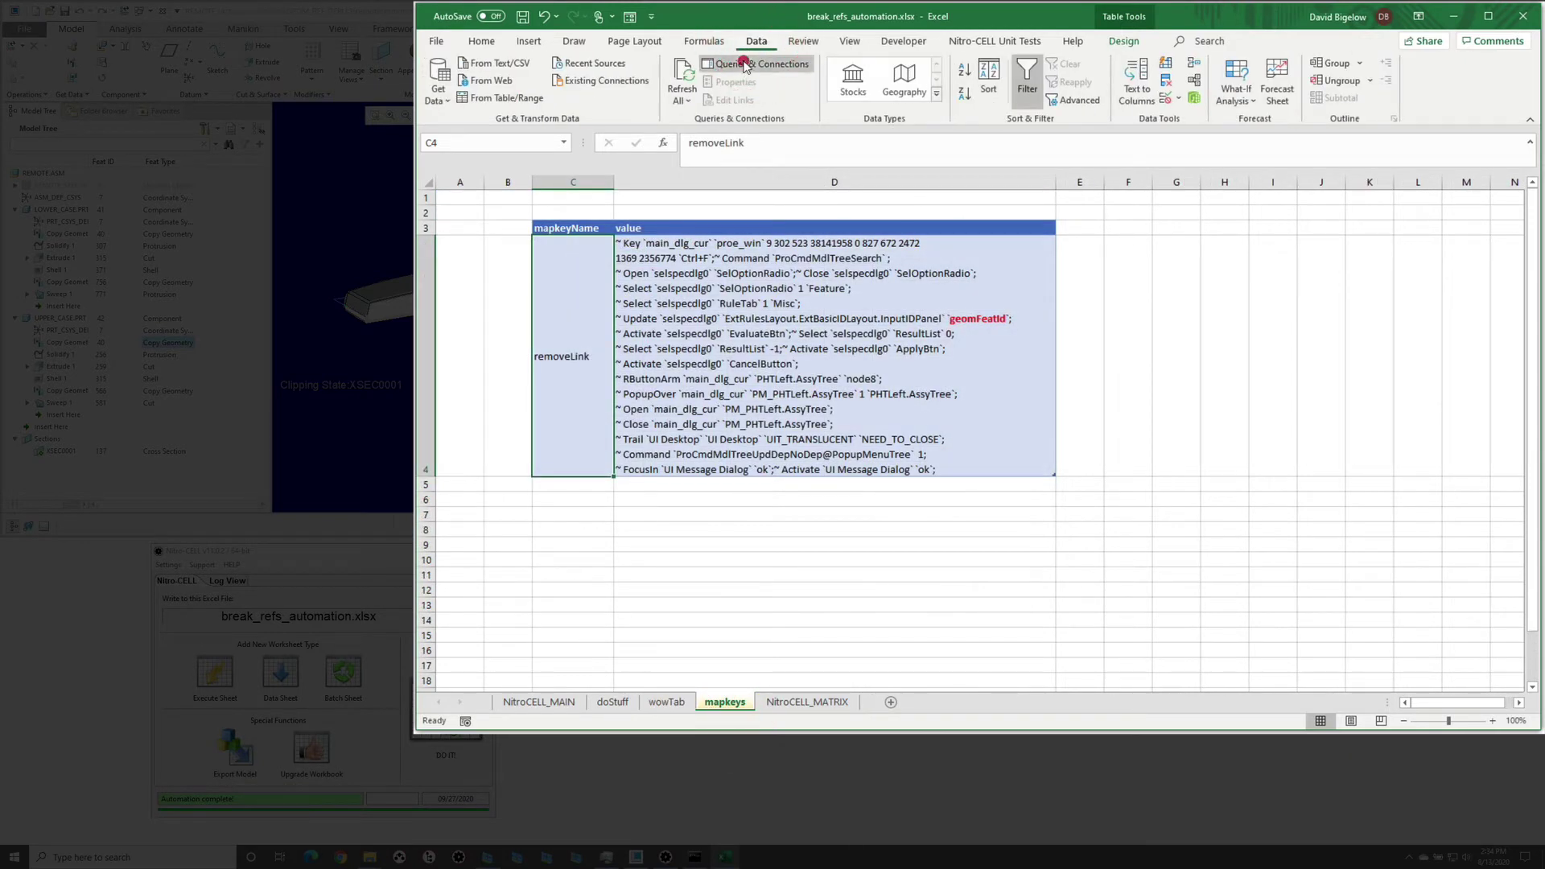
left_click(757, 63)
left_click(908, 396)
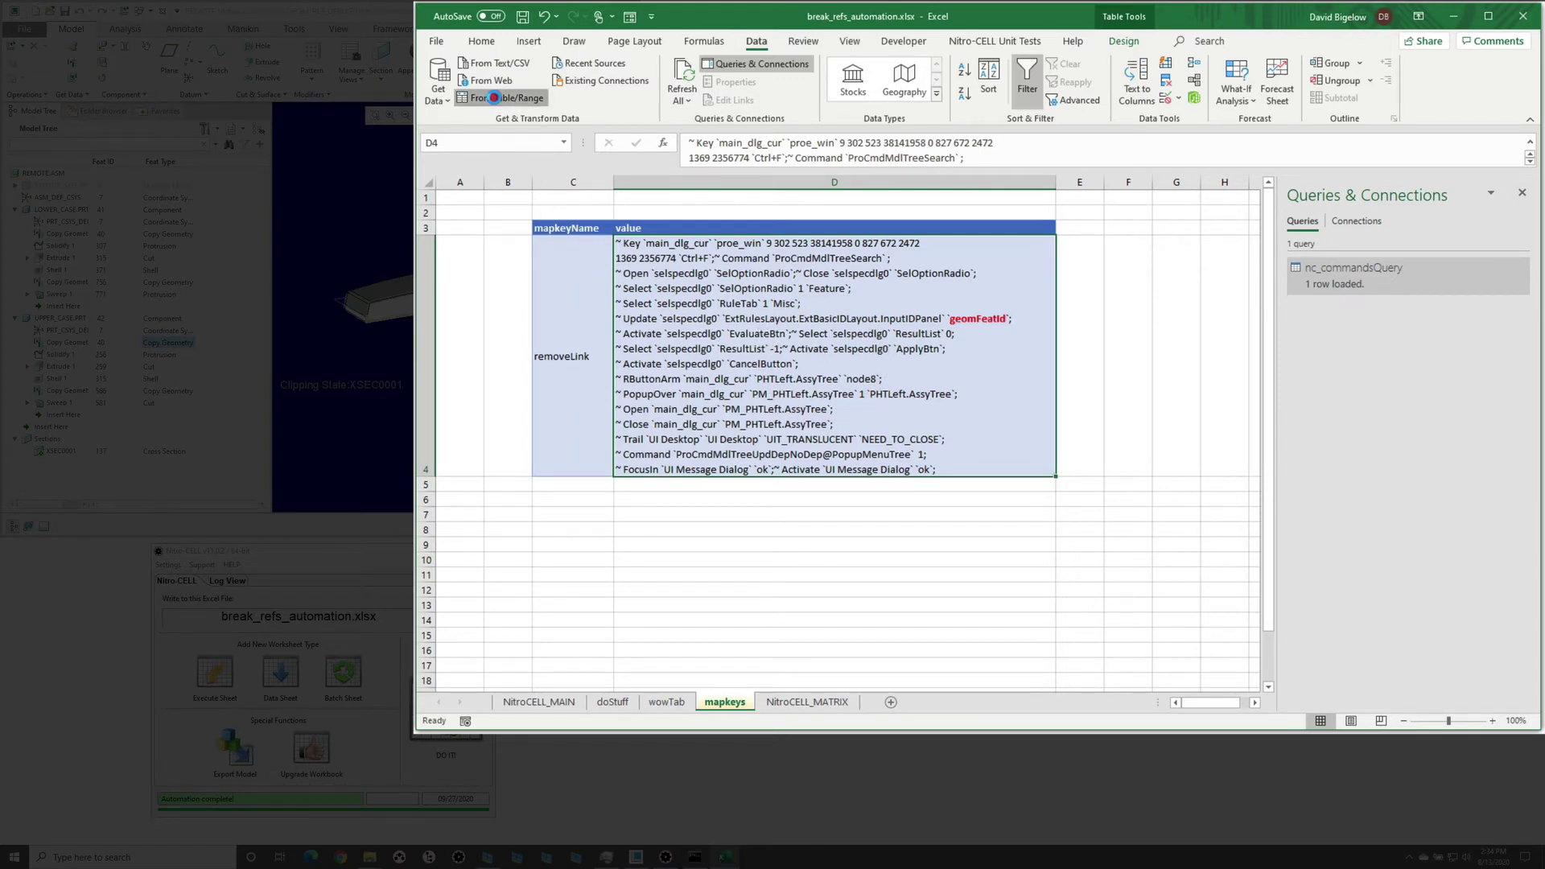
left_click(496, 98)
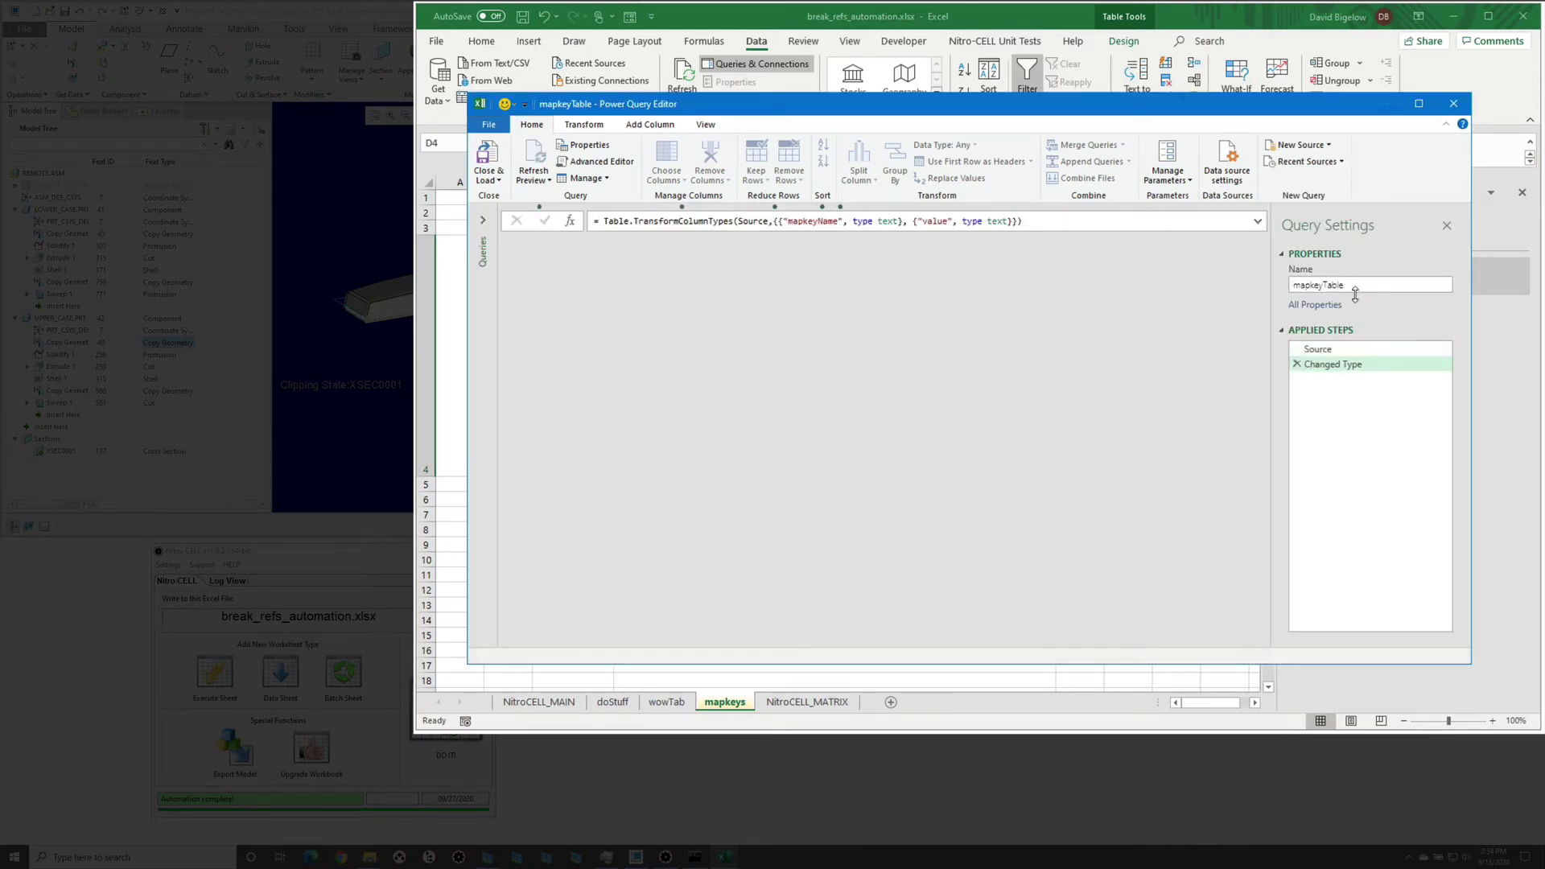
left_click(487, 176)
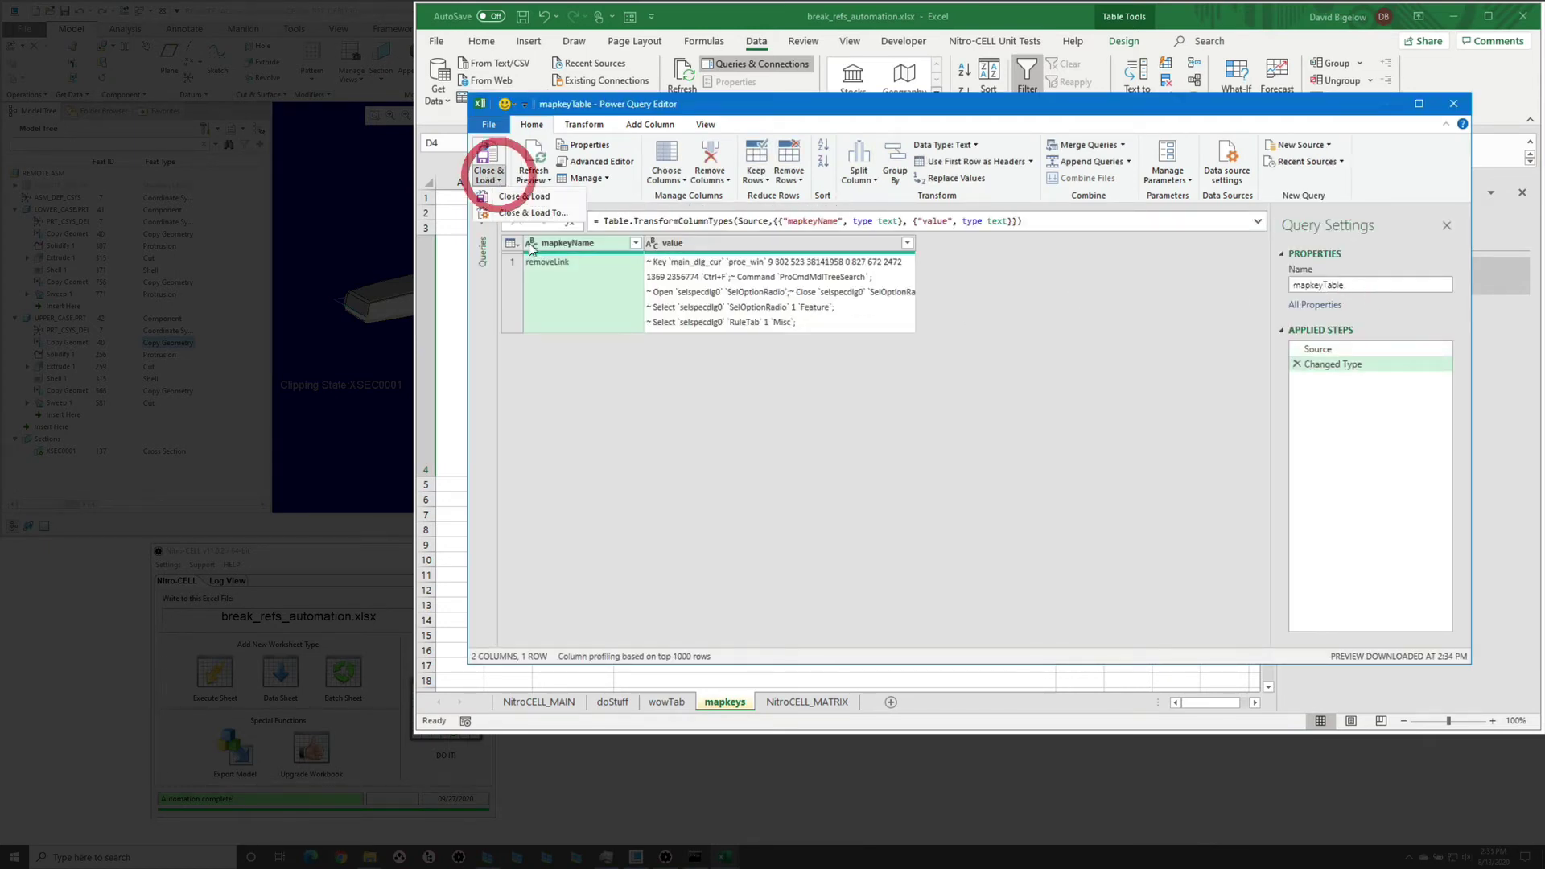
left_click(537, 209)
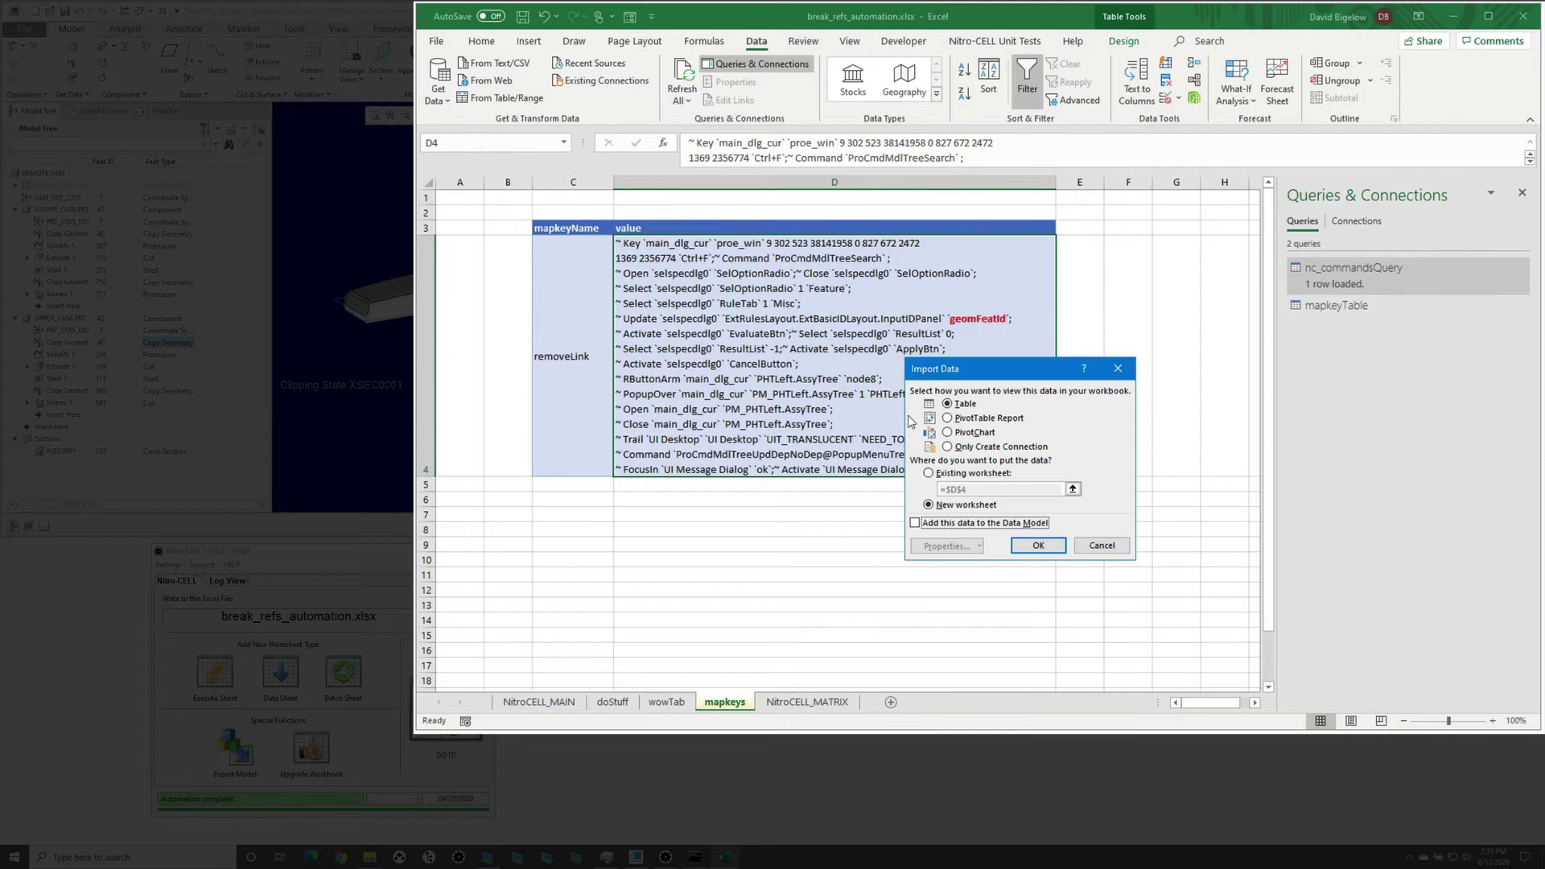
left_click(966, 447)
left_click(1038, 545)
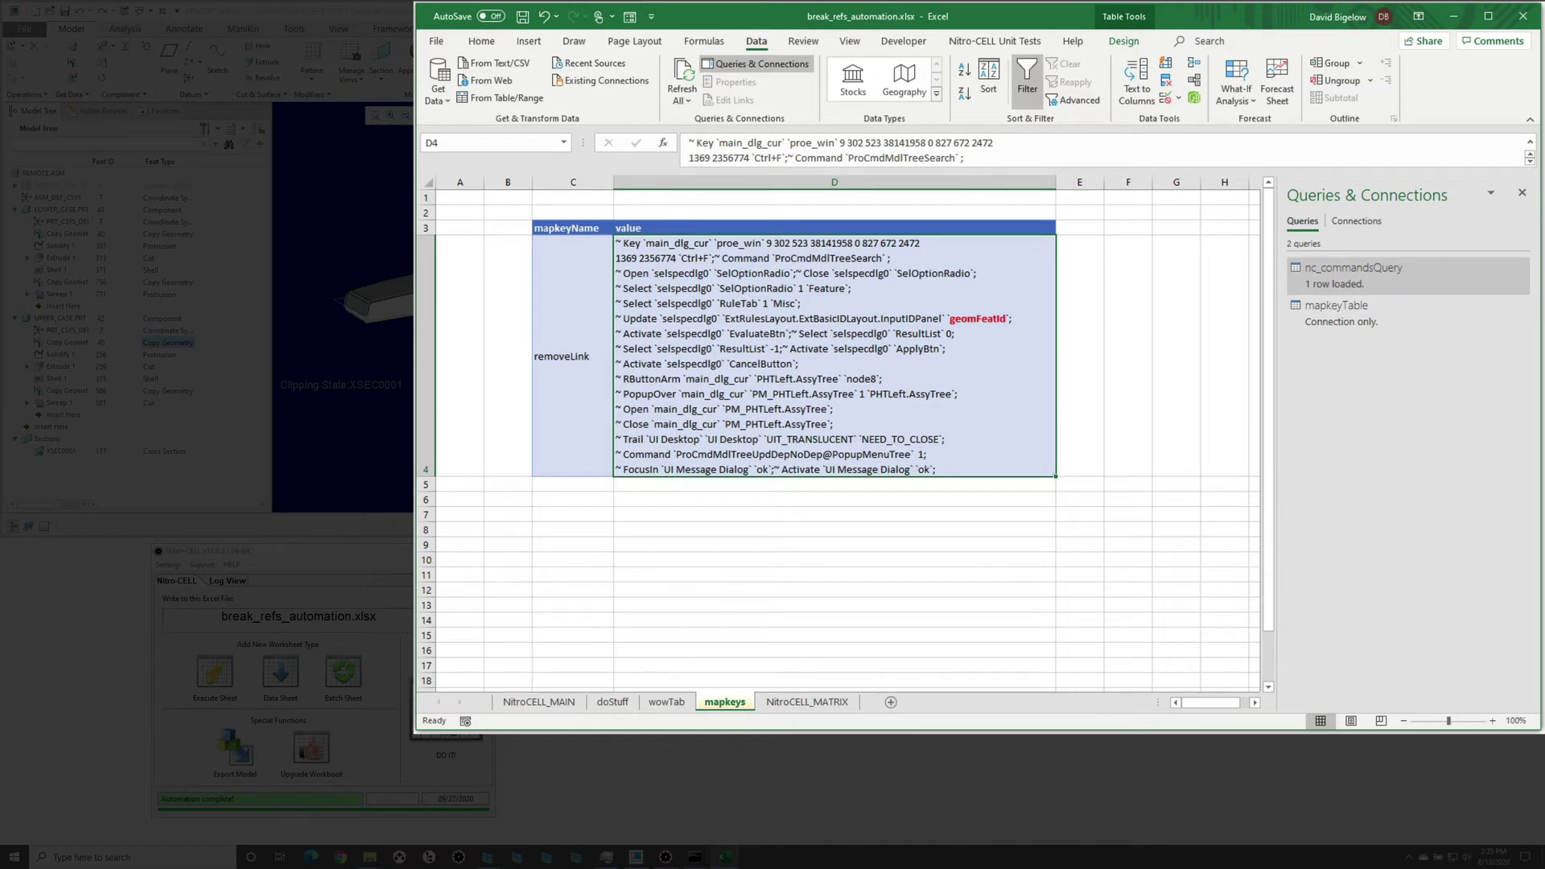
left_click(1378, 310)
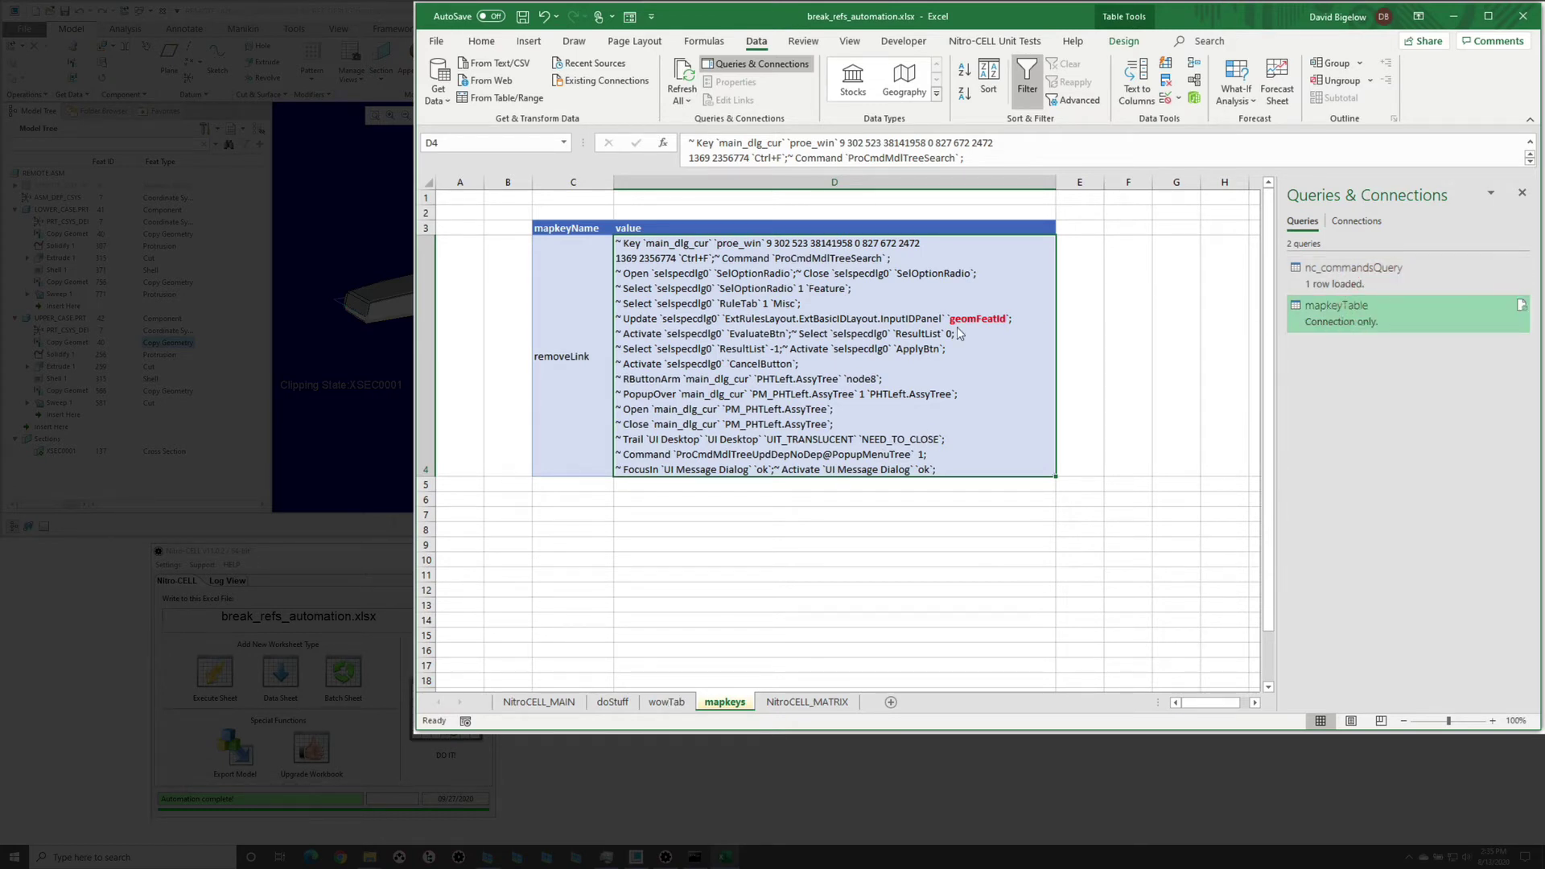
Load the wowTab featIds table via From Table/Range as a connection-only featIds query
left_click(664, 702)
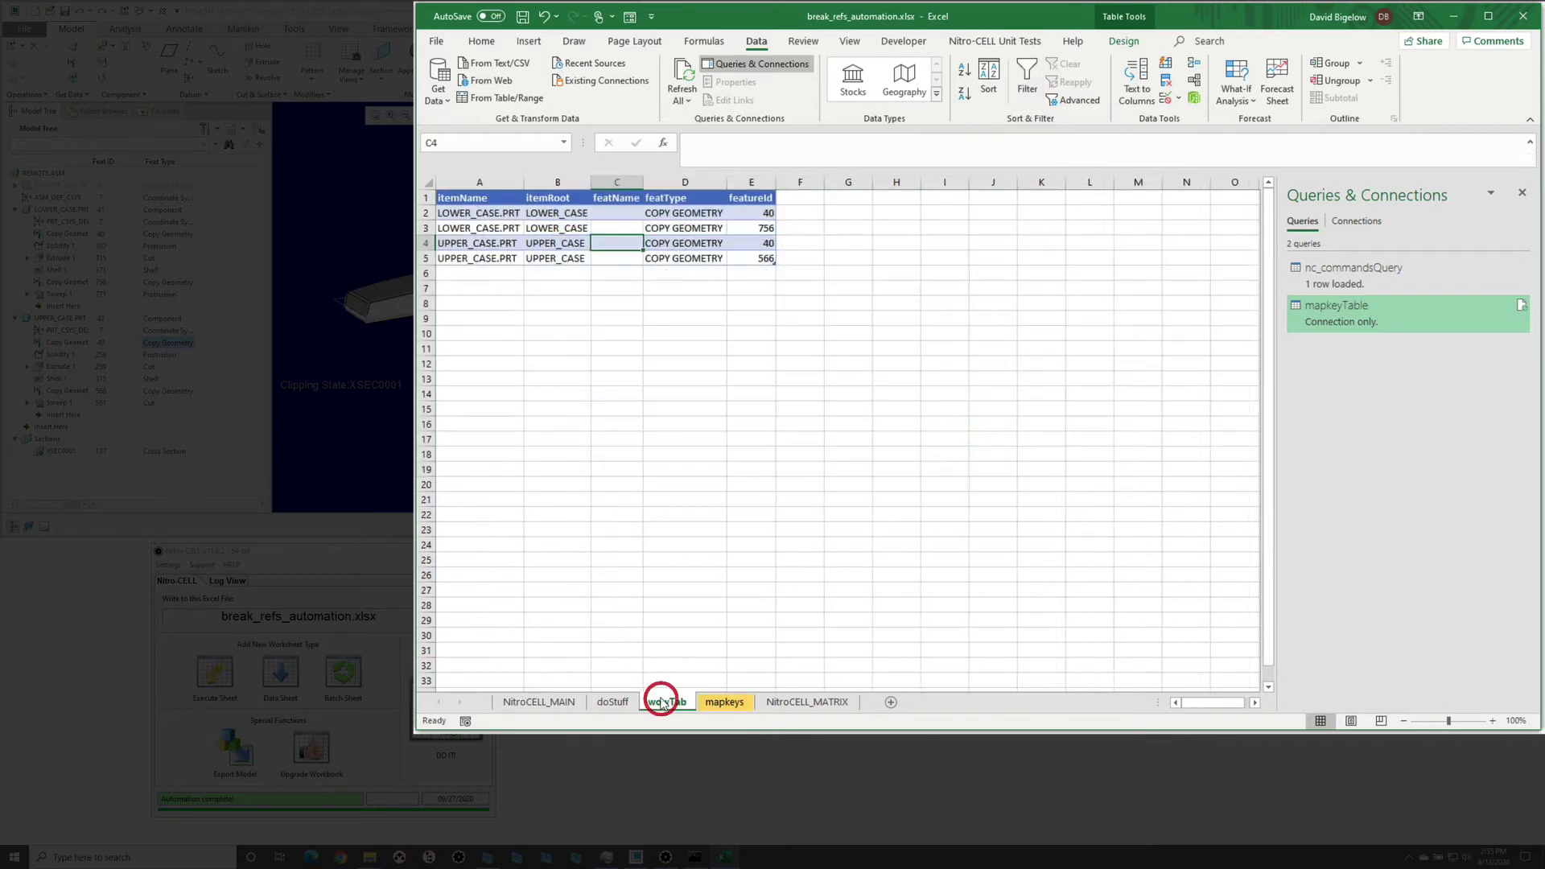
left_click(547, 226)
left_click(511, 98)
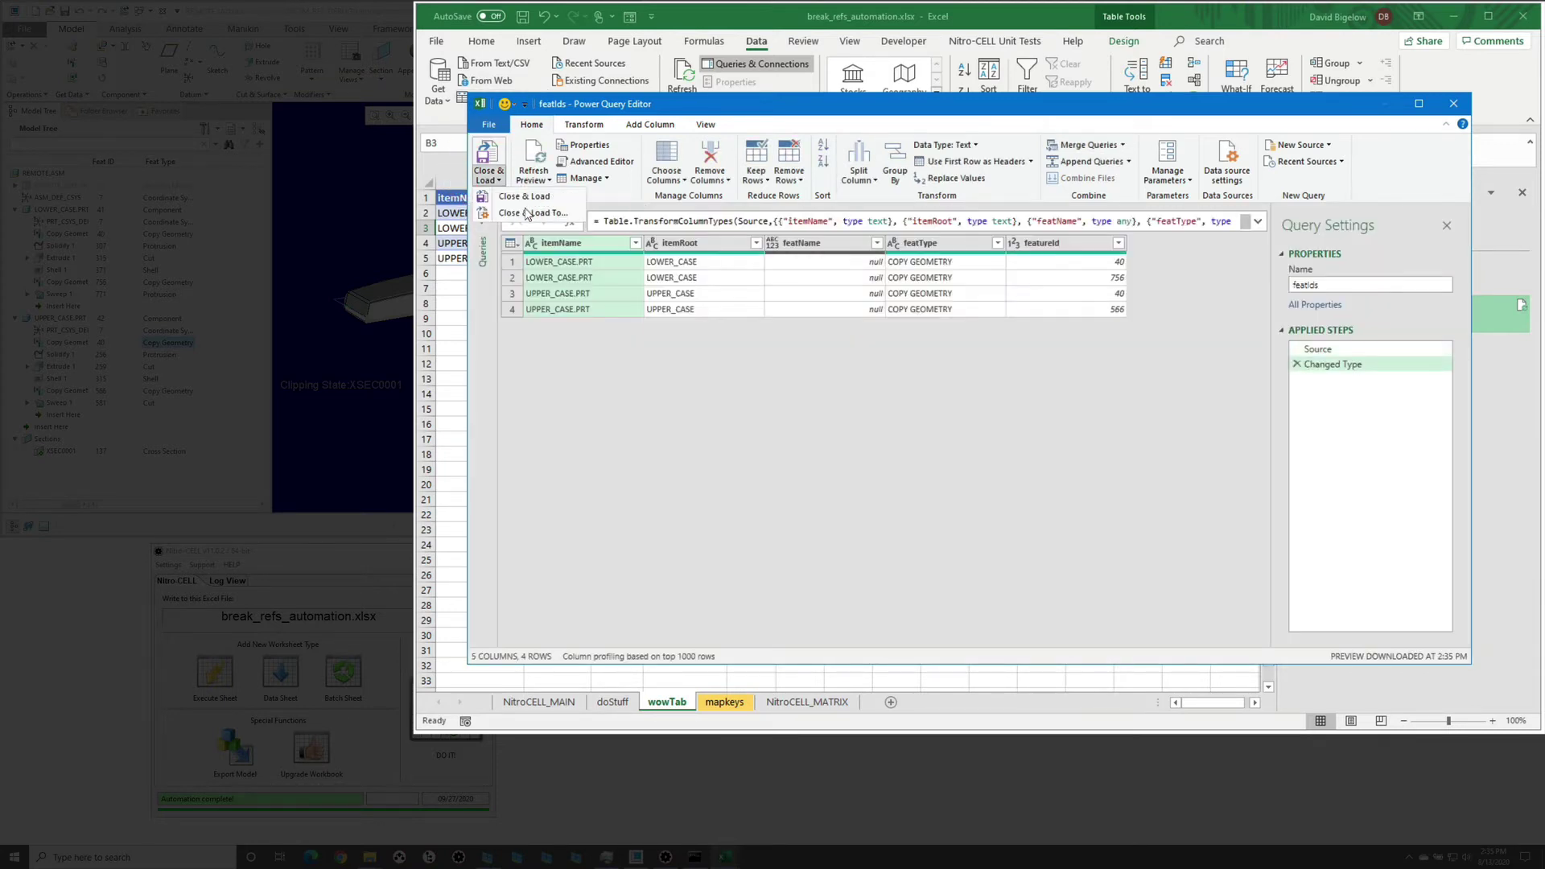
left_click(524, 207)
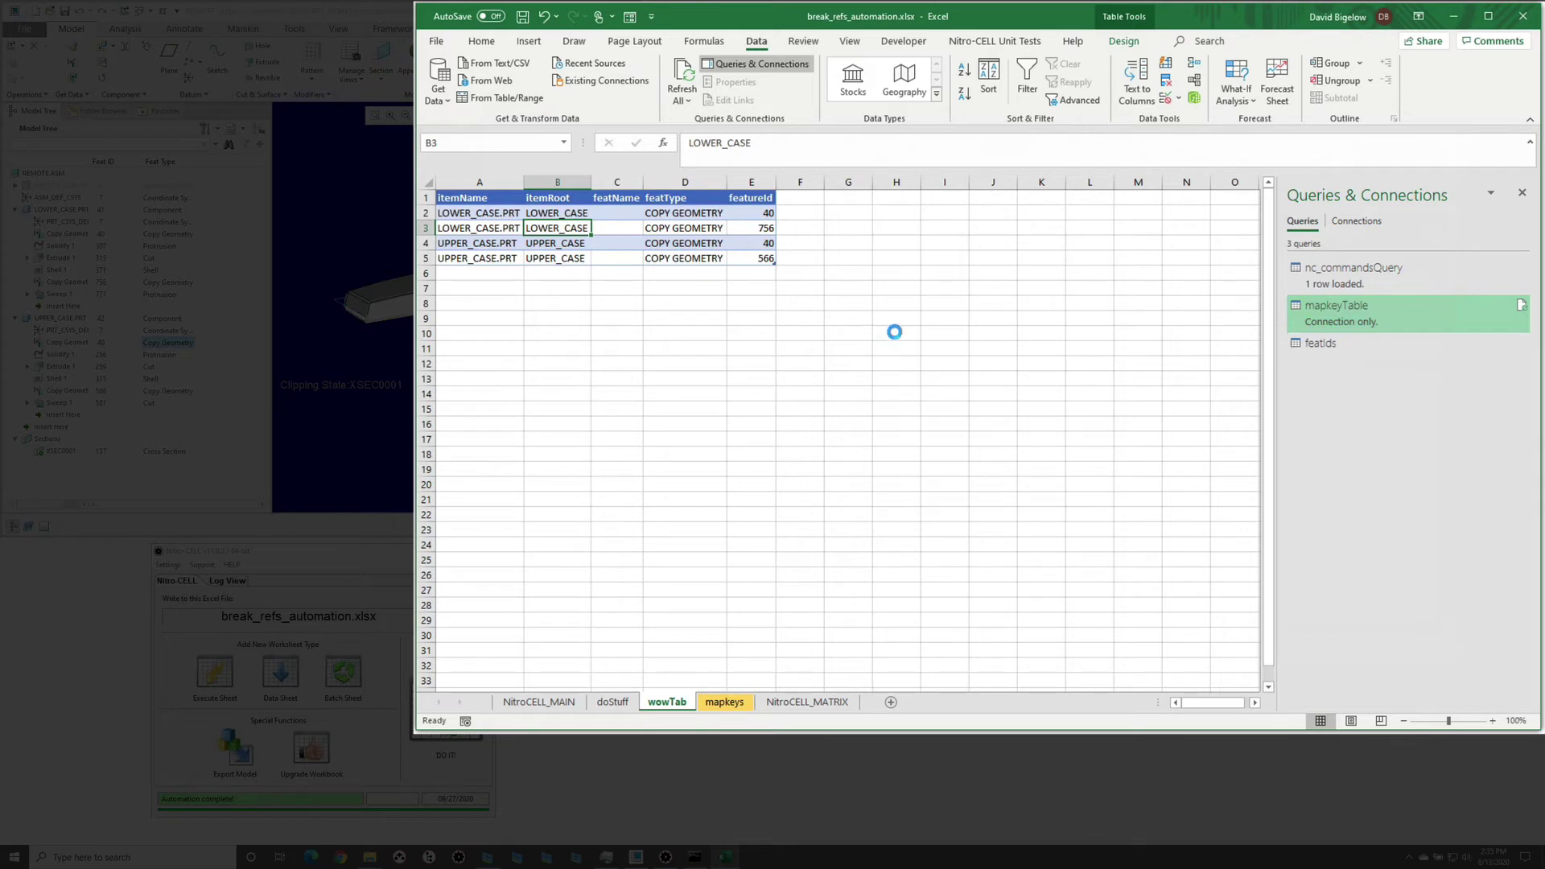
left_click(982, 447)
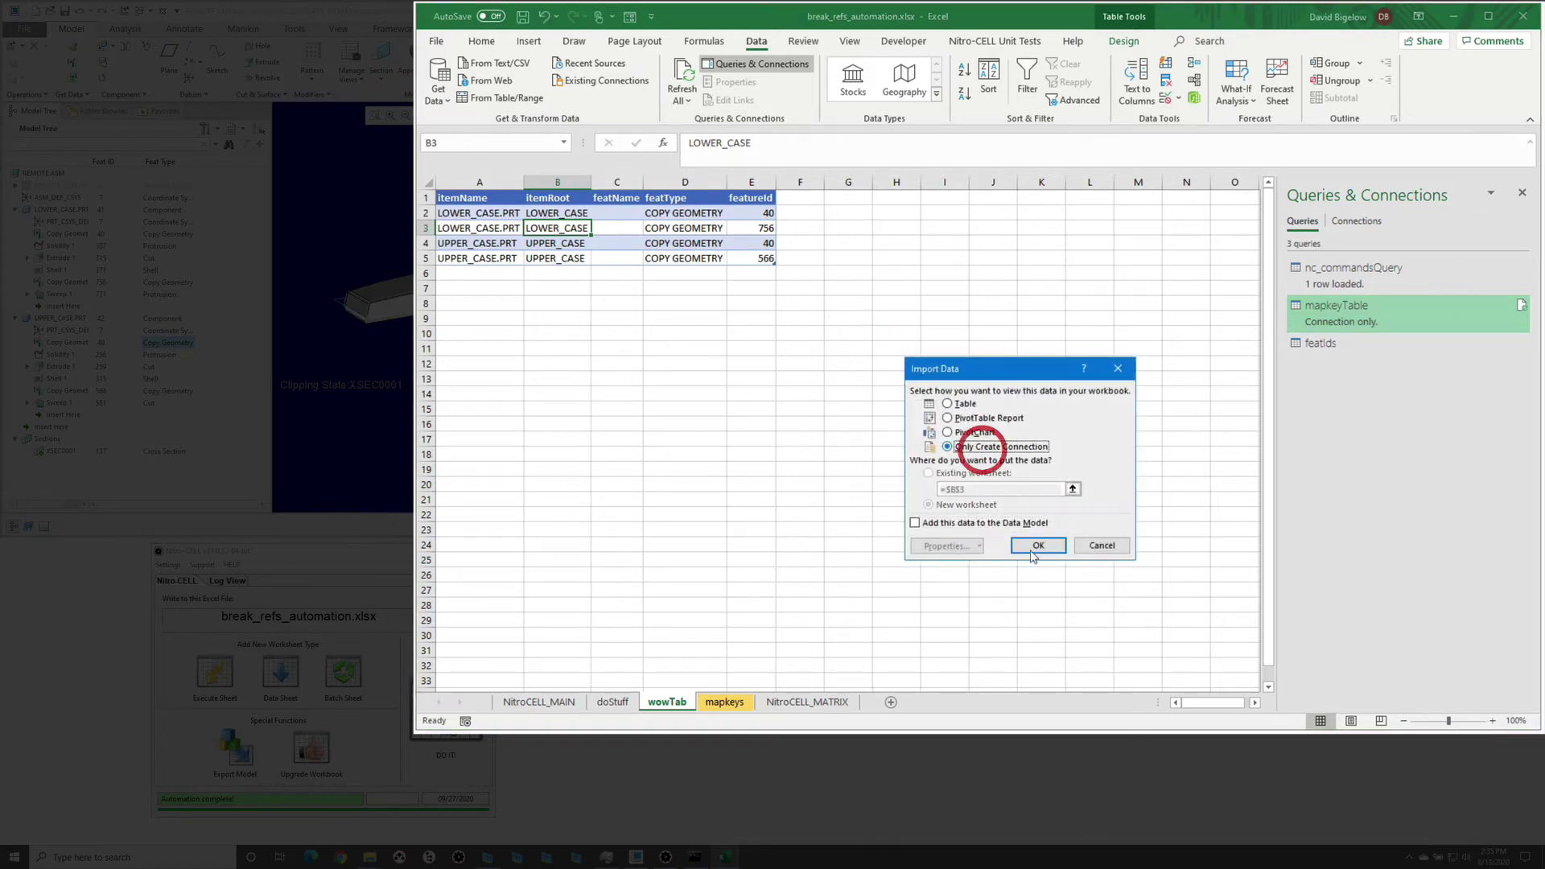
left_click(1037, 544)
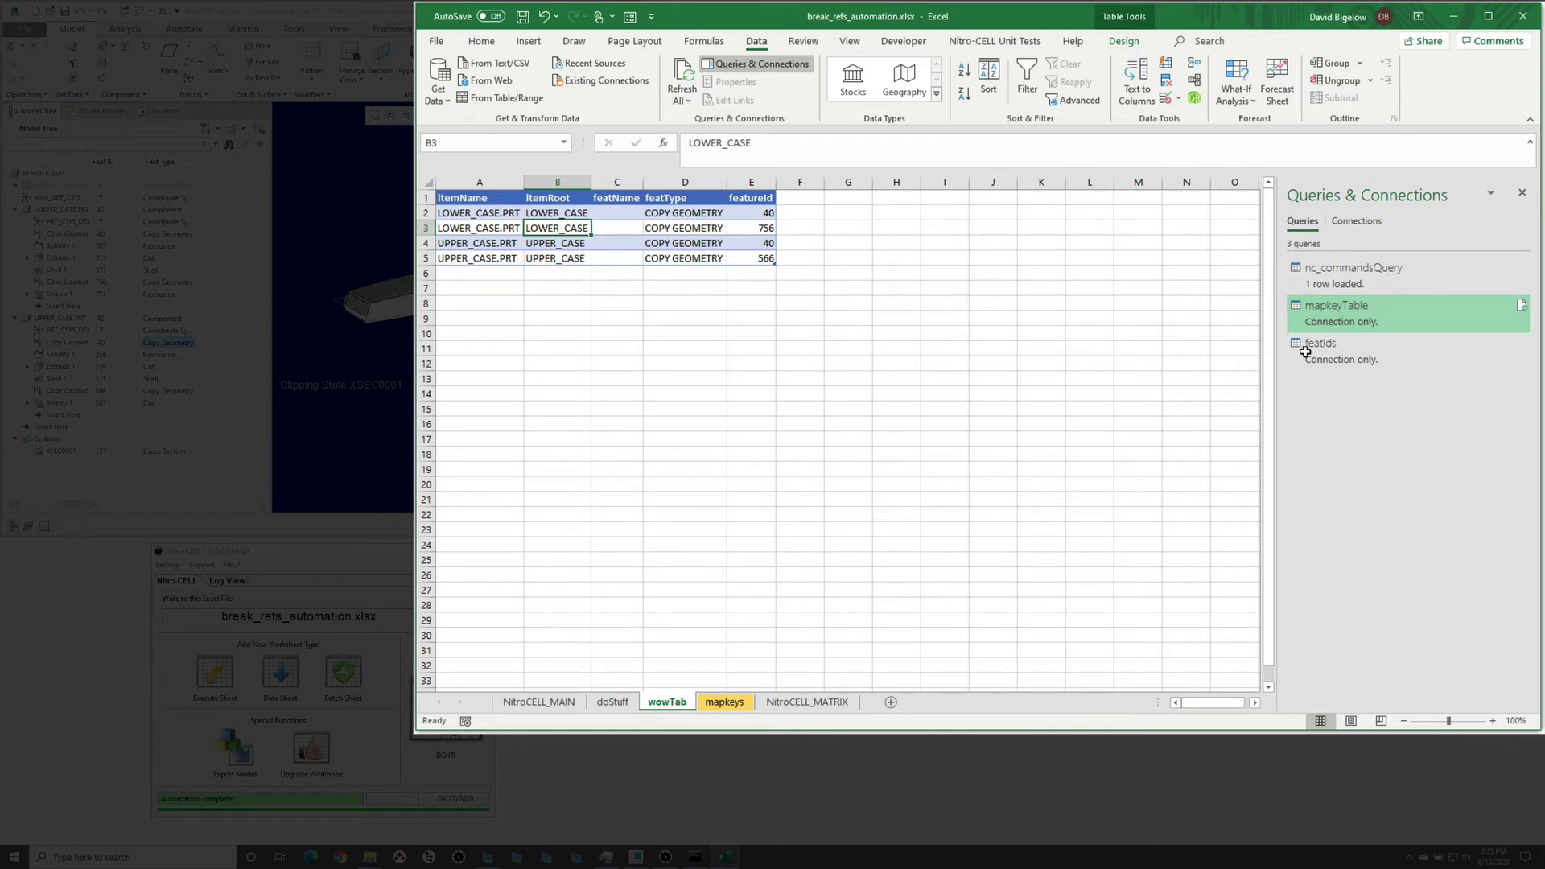
Open Power Query and preview mapkeyTable's removeLink text with its geomFeatId placeholder
double_click(1314, 353)
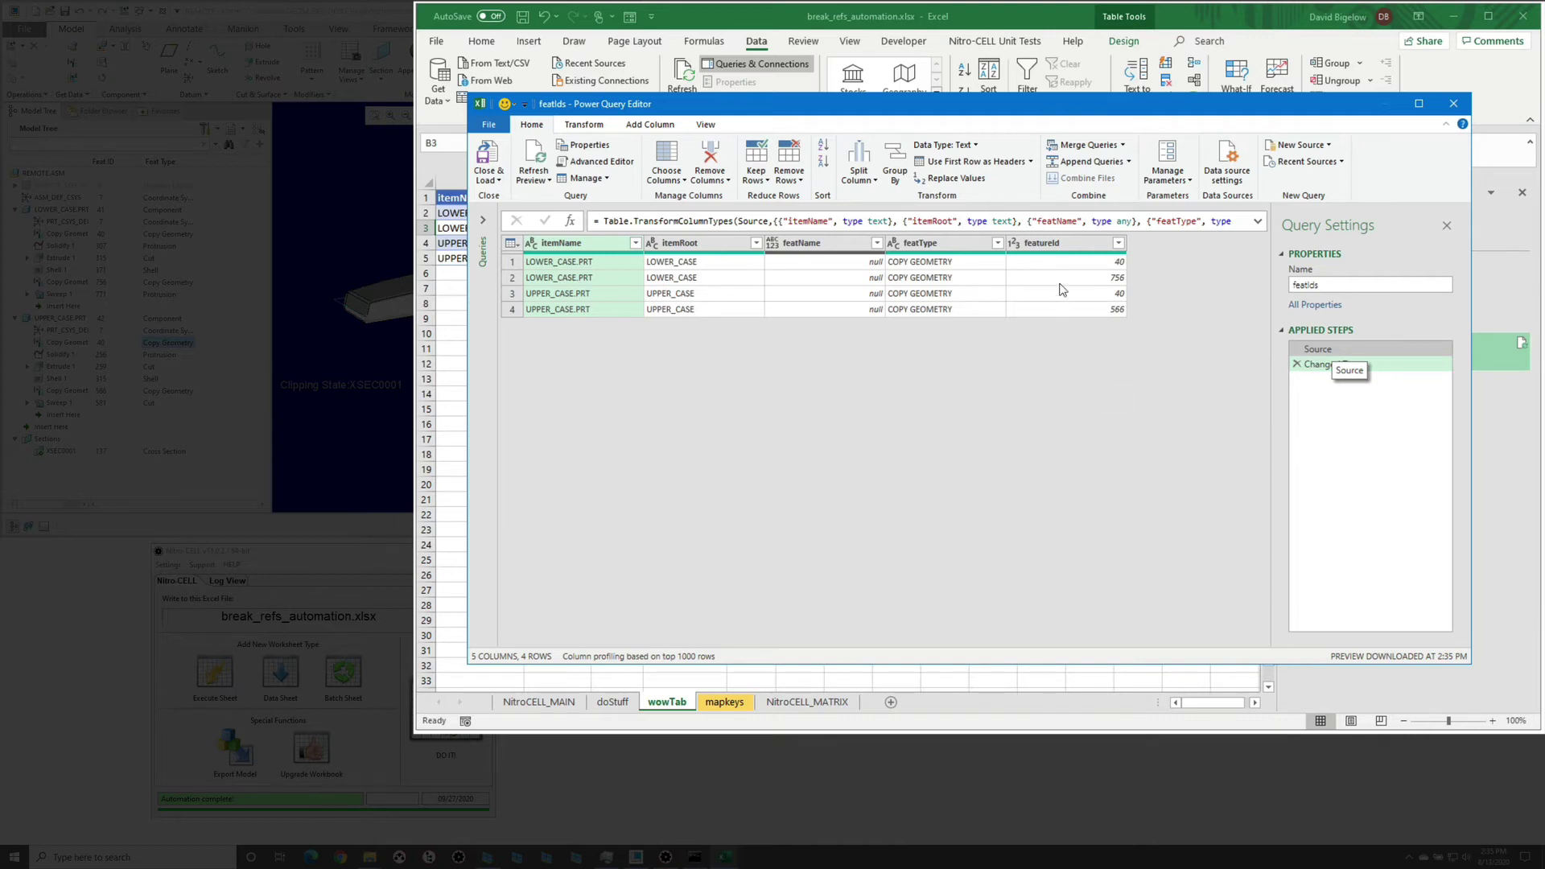
left_click(482, 219)
left_click(527, 252)
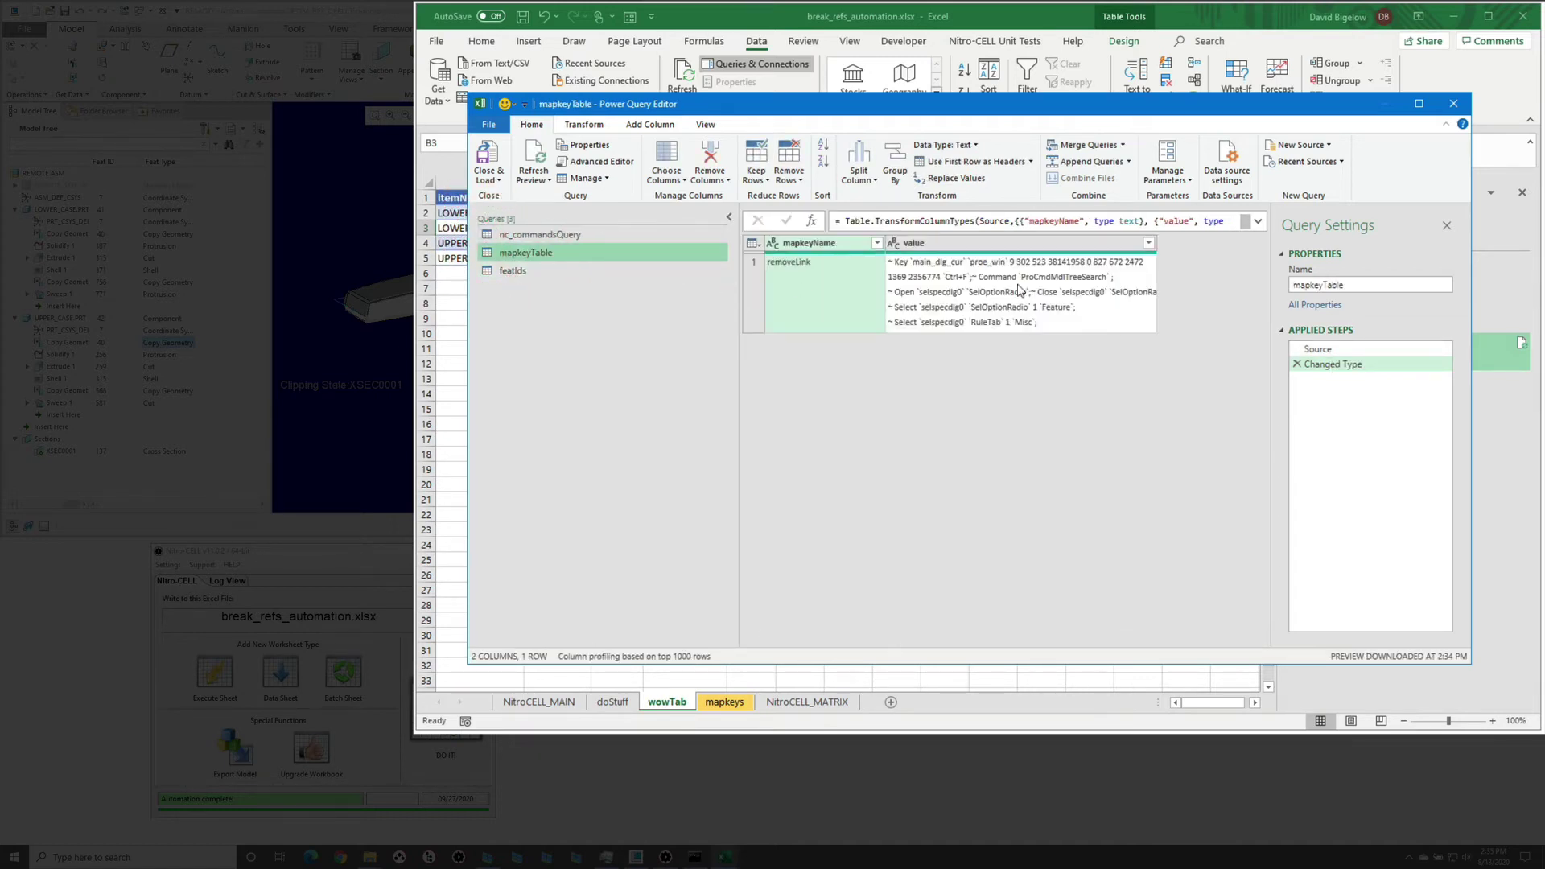
left_click(1019, 289)
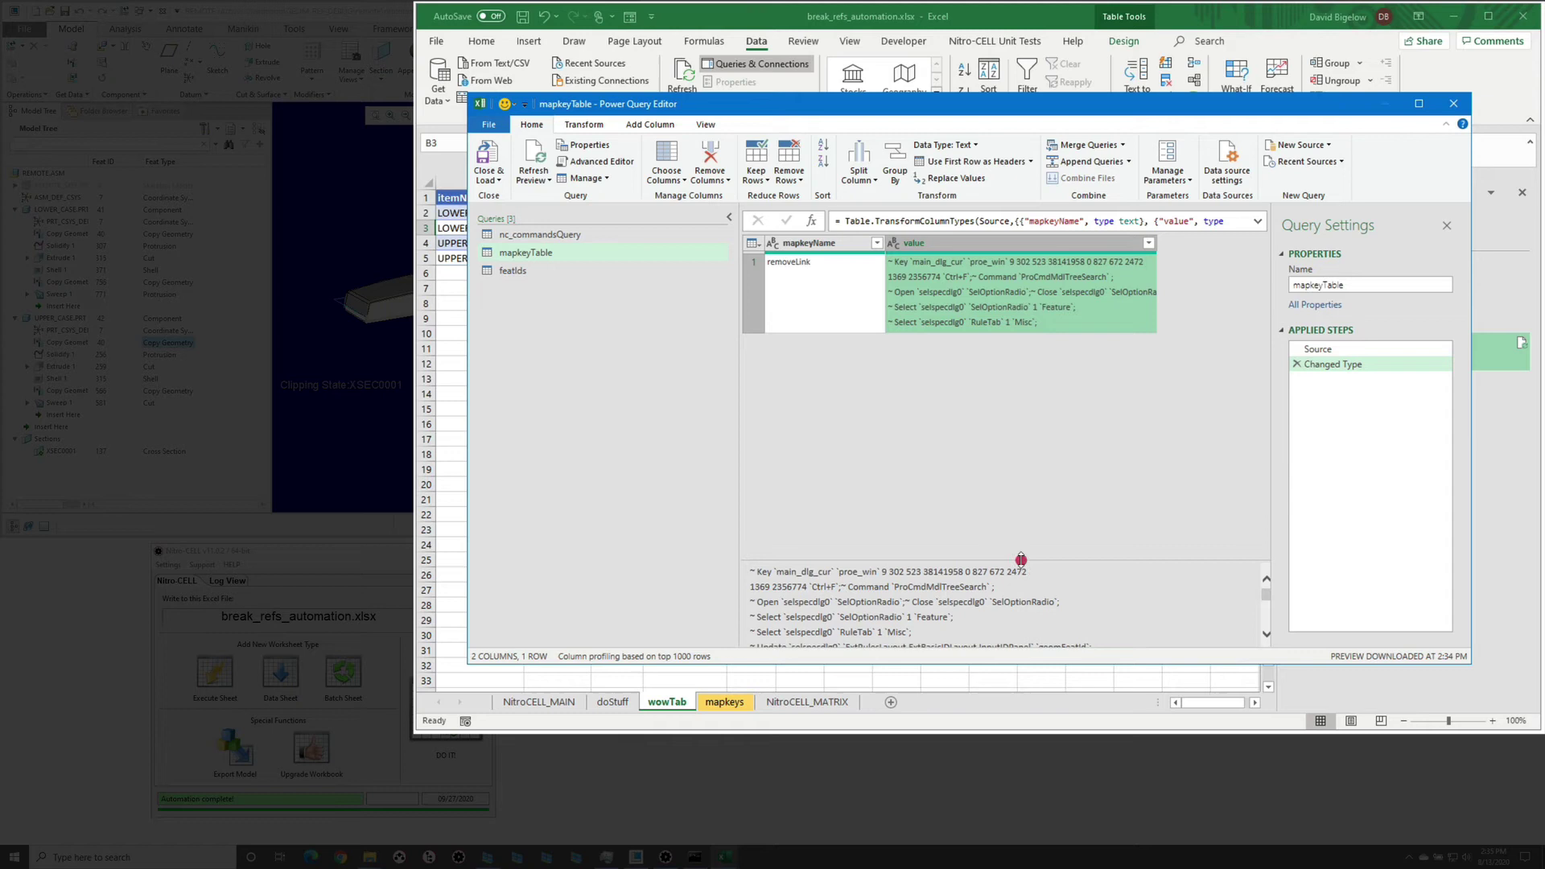
left_click_drag(1021, 560, 1024, 447)
double_click(1063, 534)
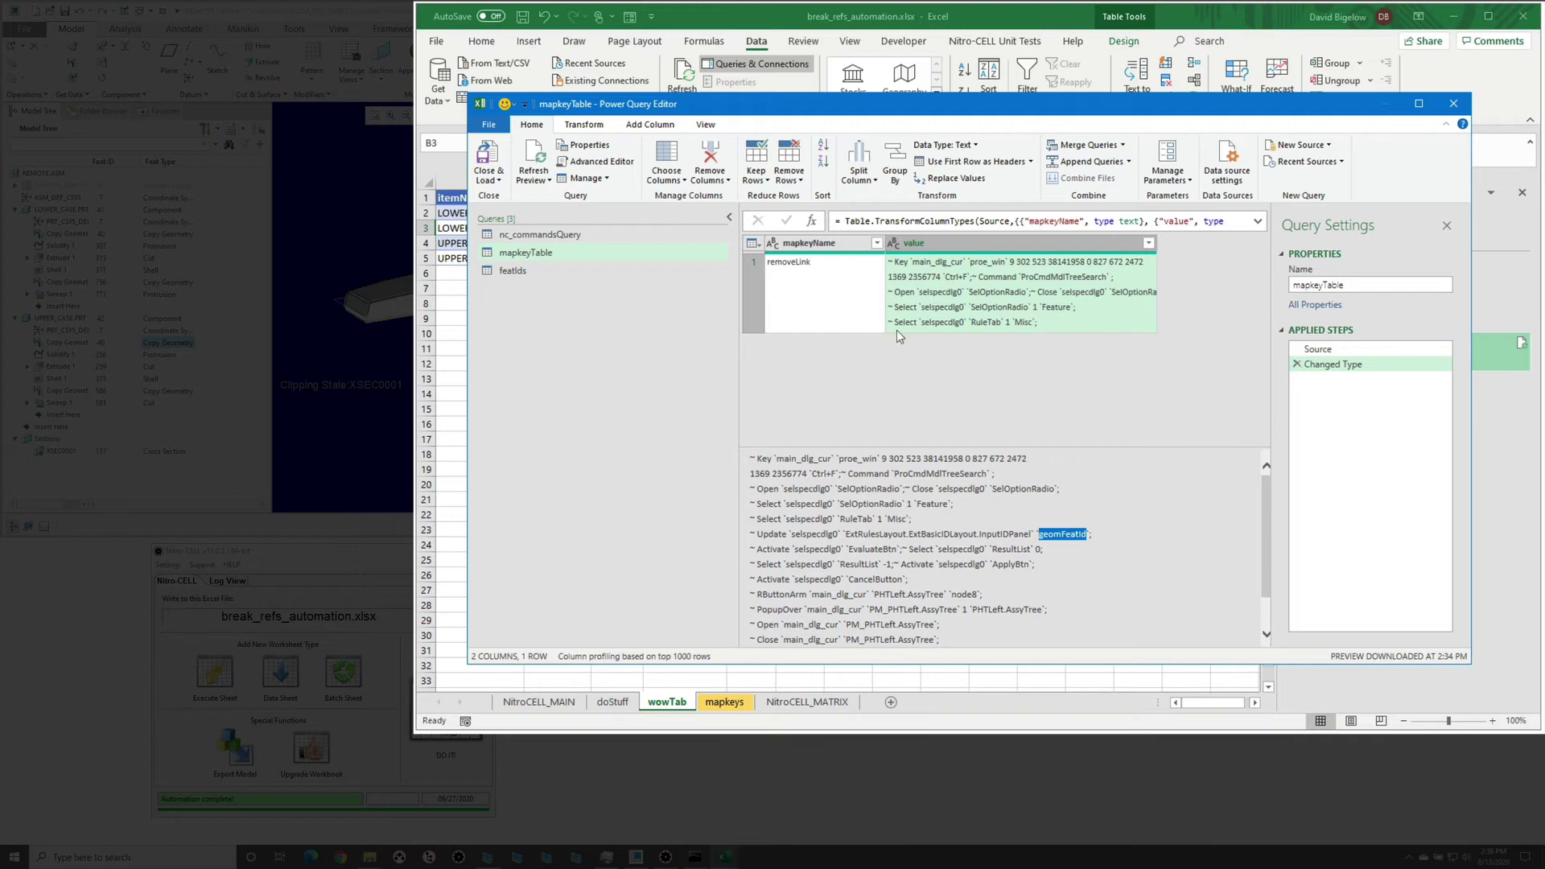
In the featIds query, keep only the itemName and featureId columns
left_click(523, 275)
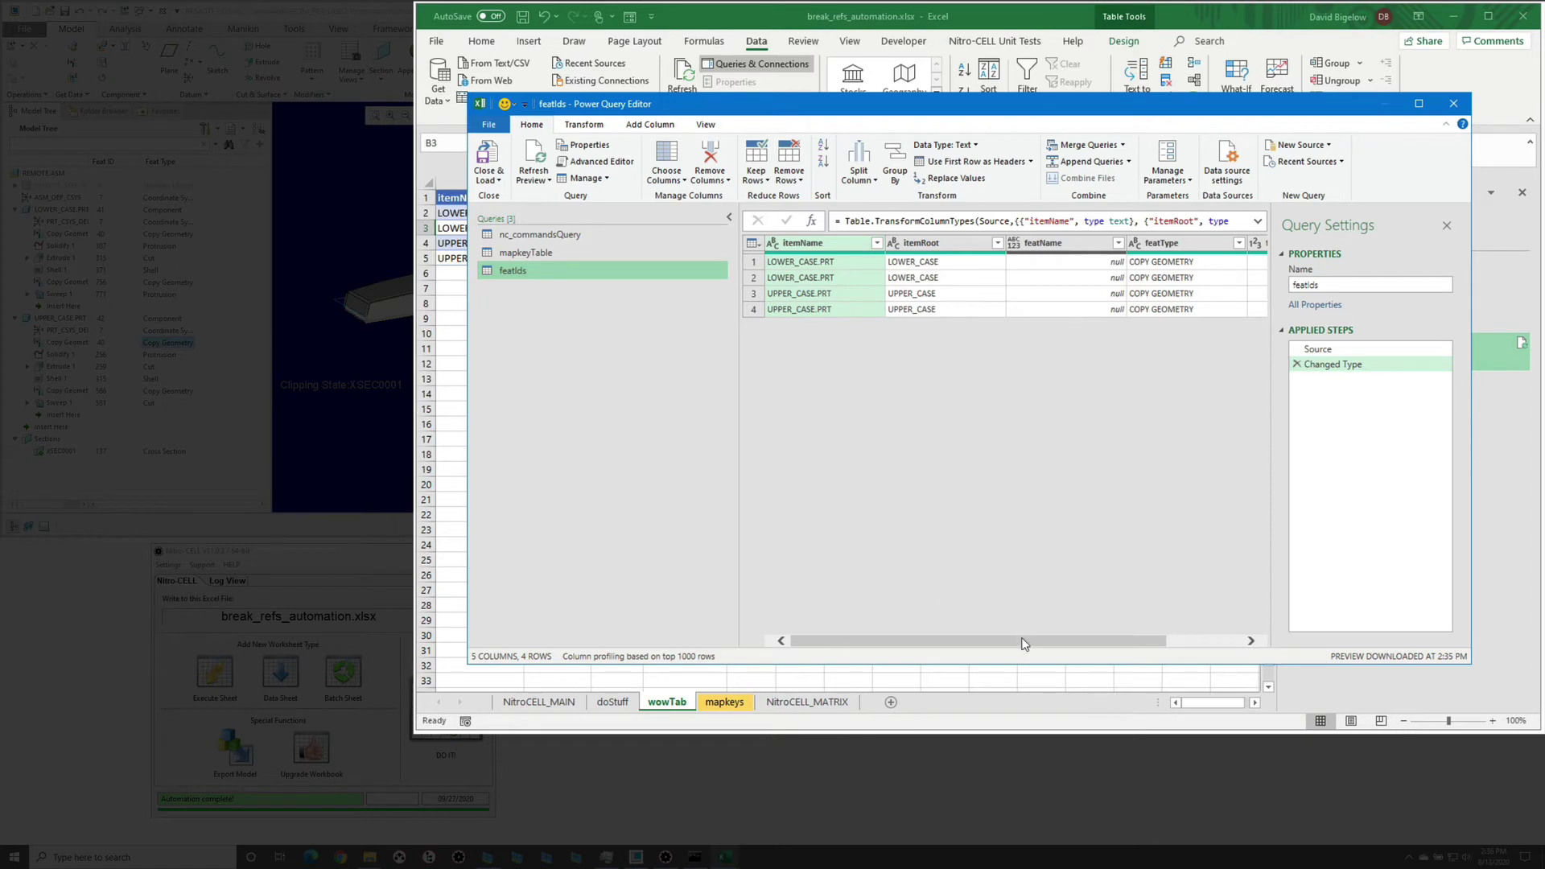
mouse_move(1024, 644)
left_mouse_down()
mouse_move(1186, 635)
mouse_move(1038, 644)
left_mouse_up()
left_click(824, 243)
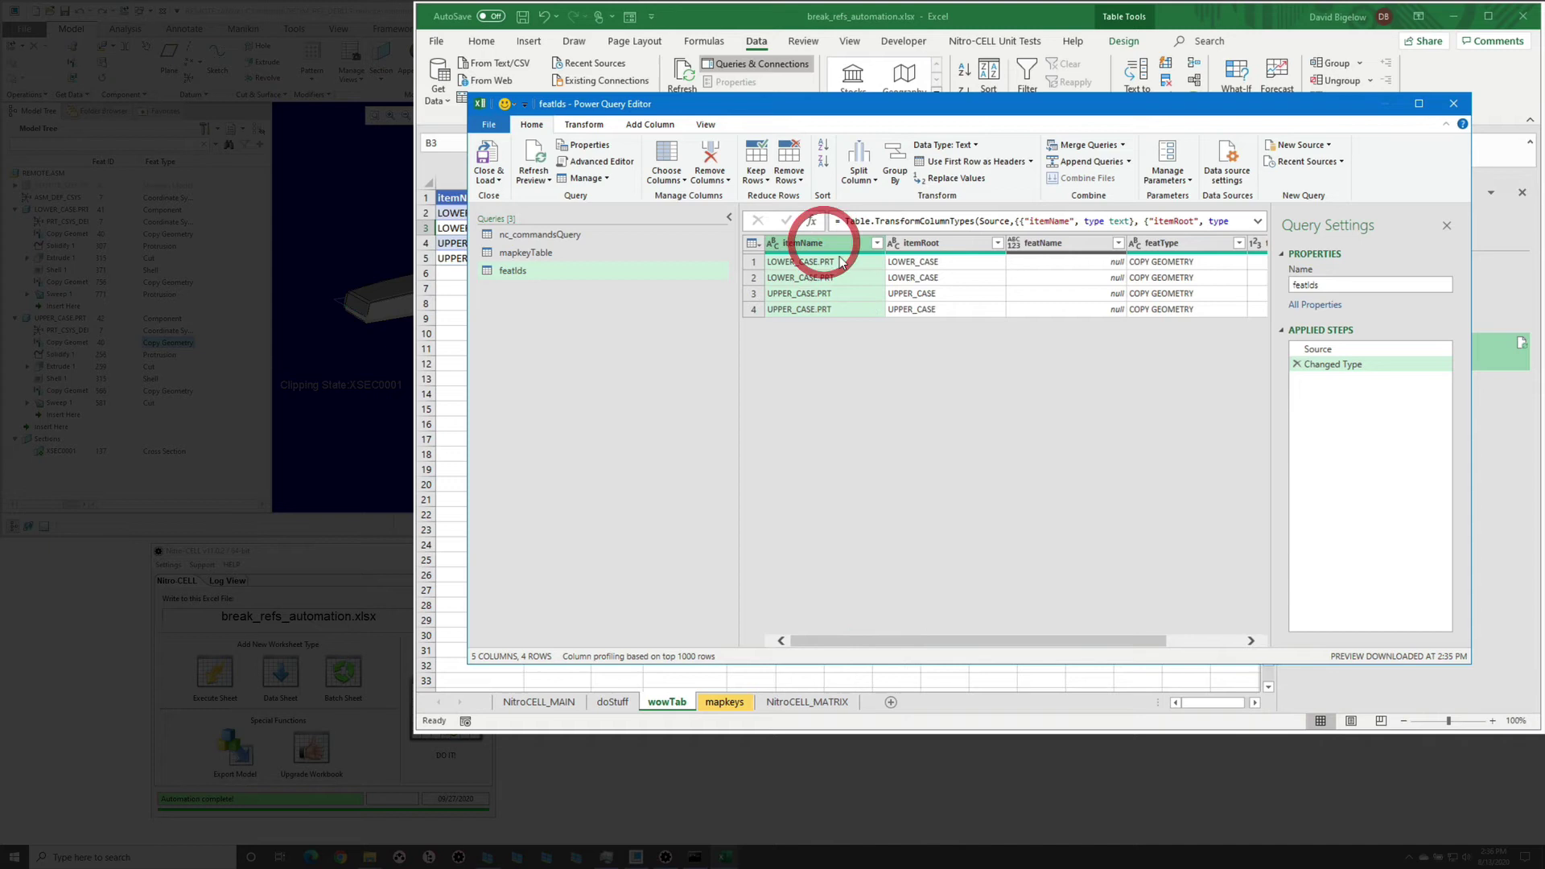
left_click_drag(1083, 646, 1158, 644)
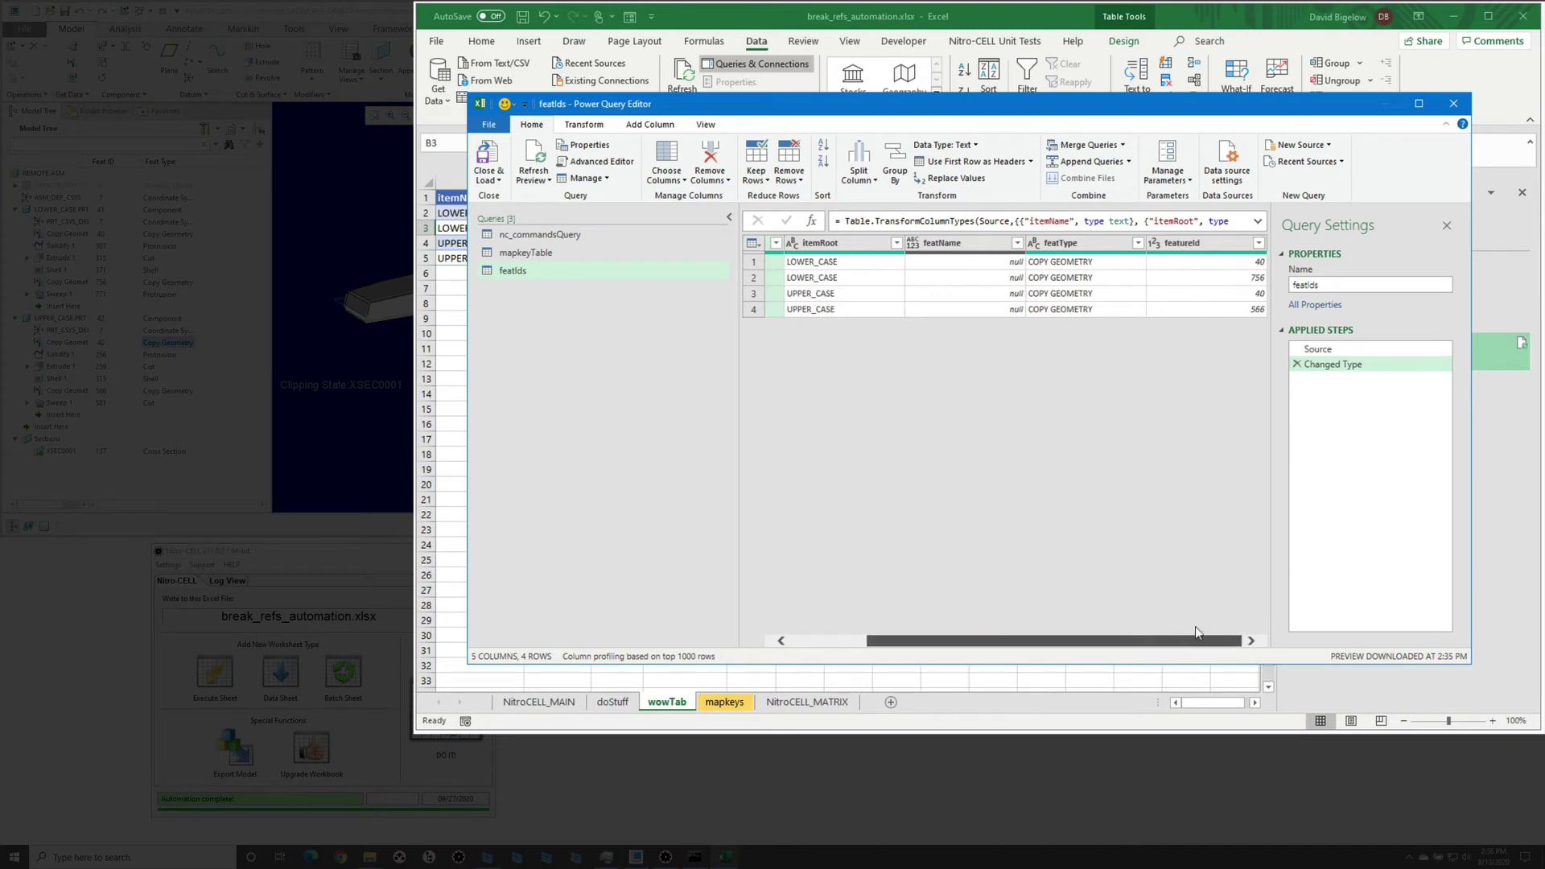
right_click(1209, 245)
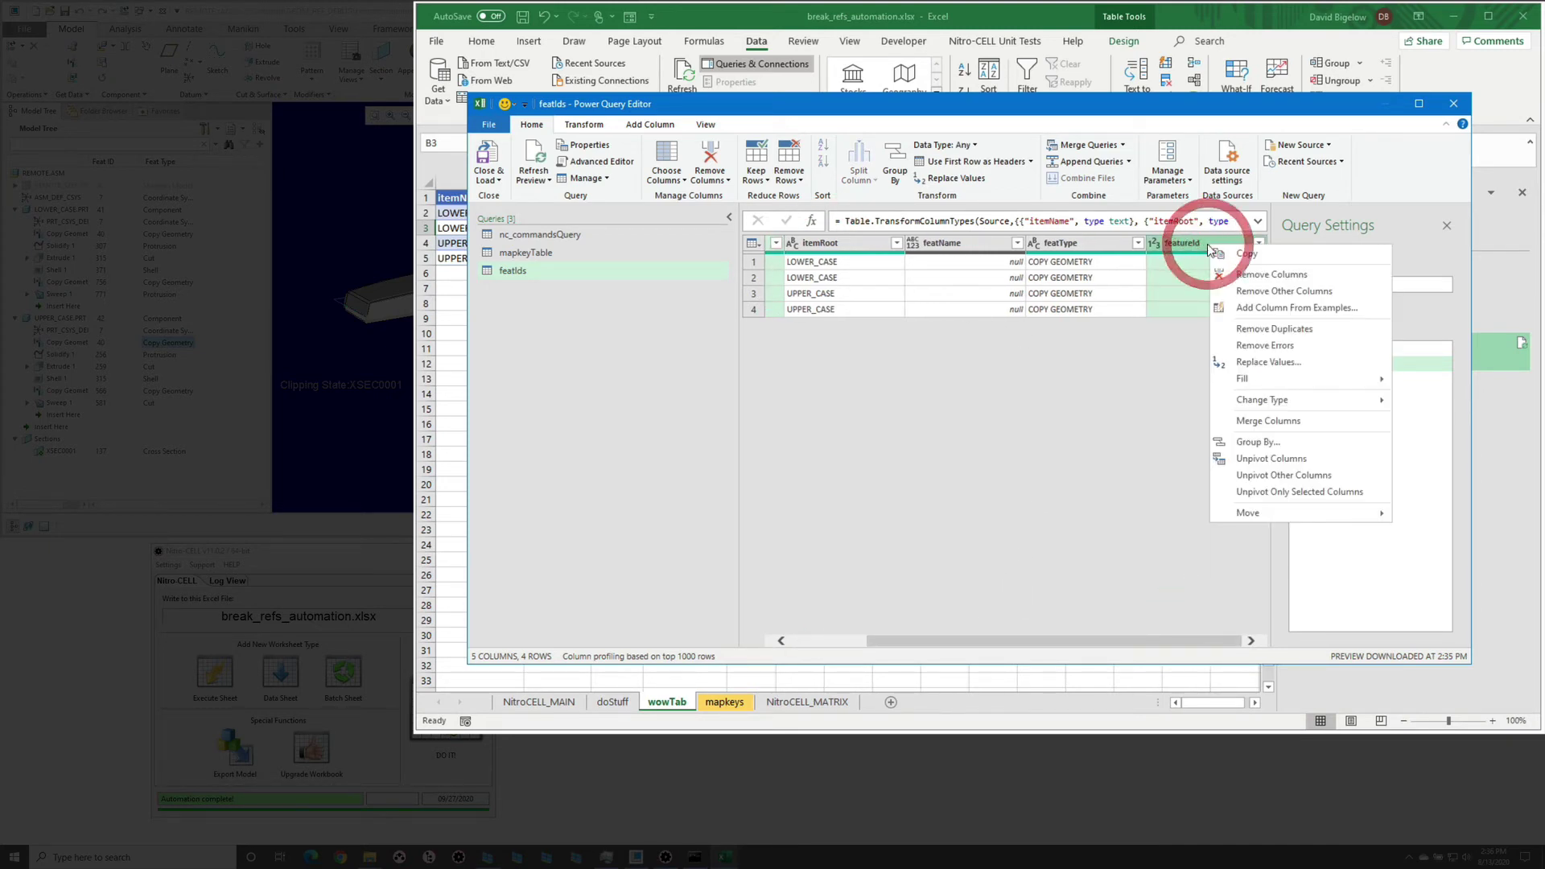
left_click(1250, 293)
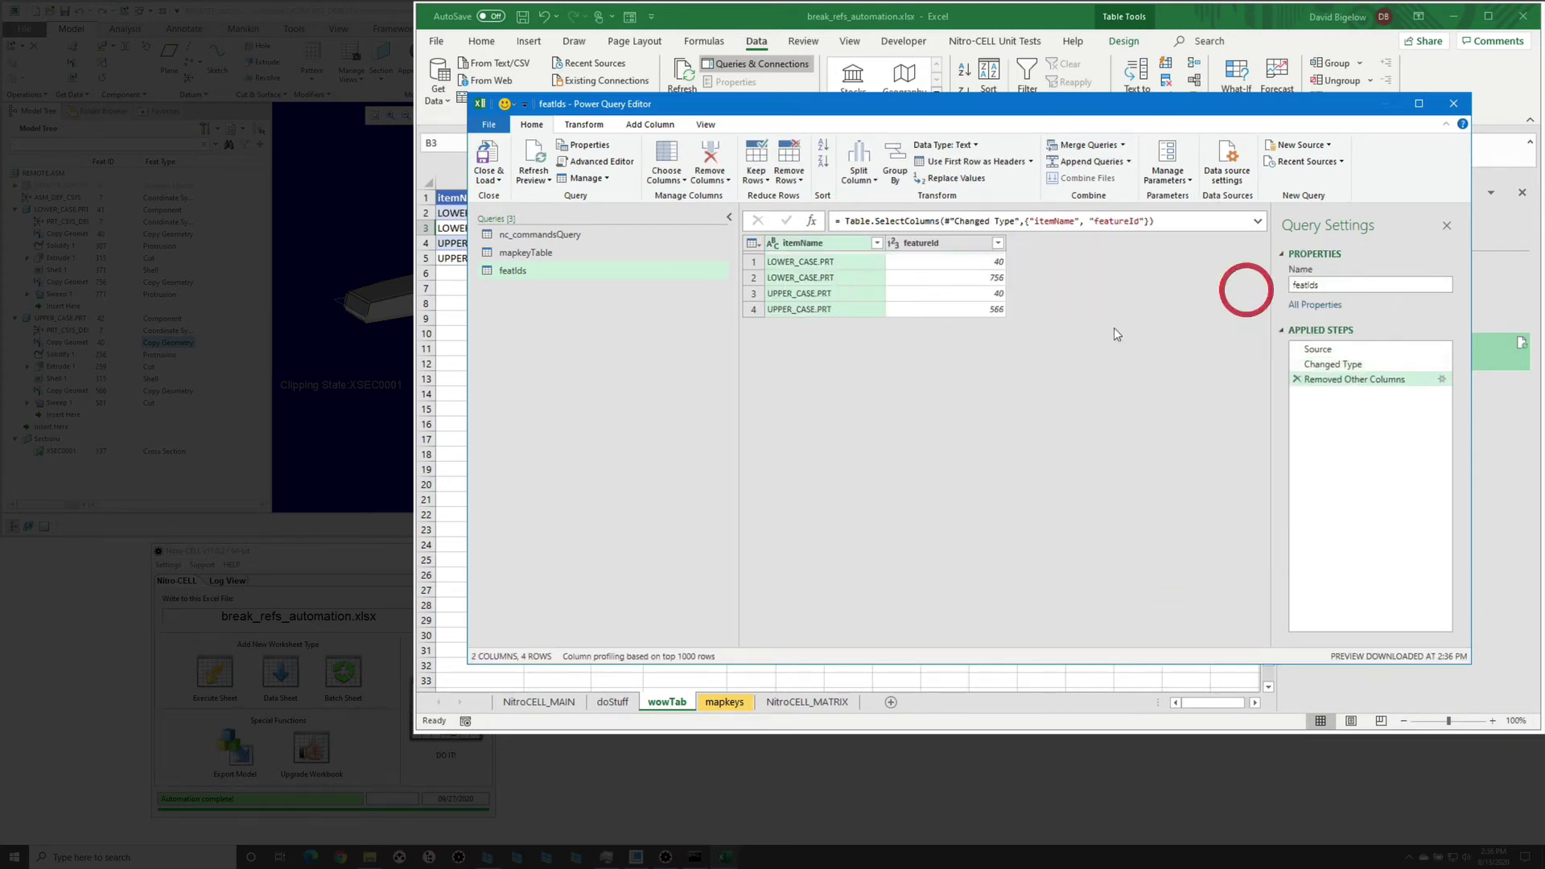
Change featureId's type to Text and review the query's applied steps
left_click(939, 246)
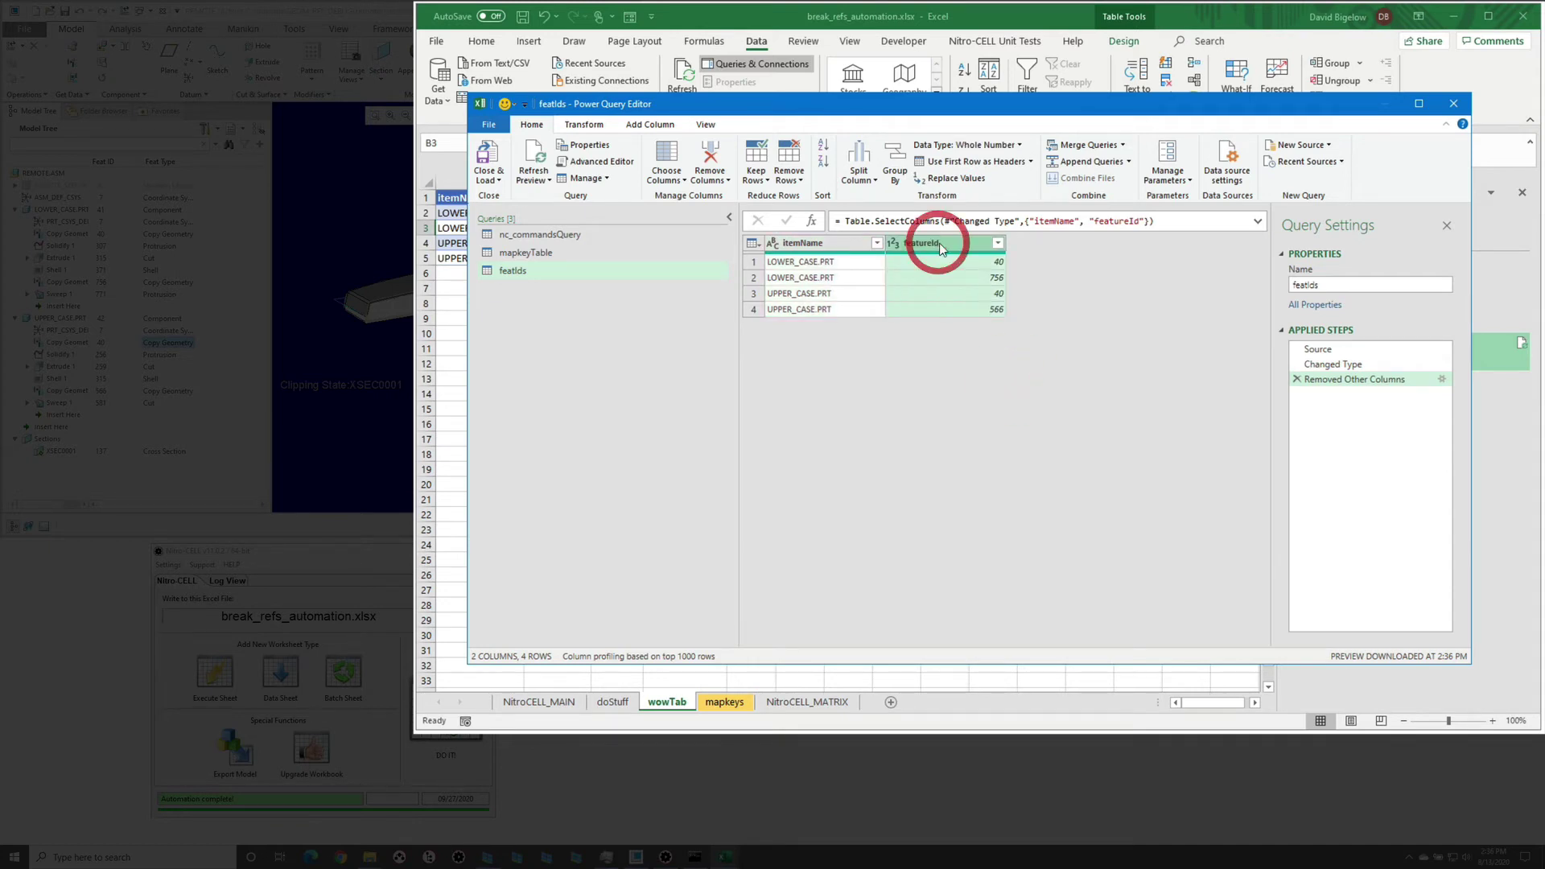
right_click(948, 244)
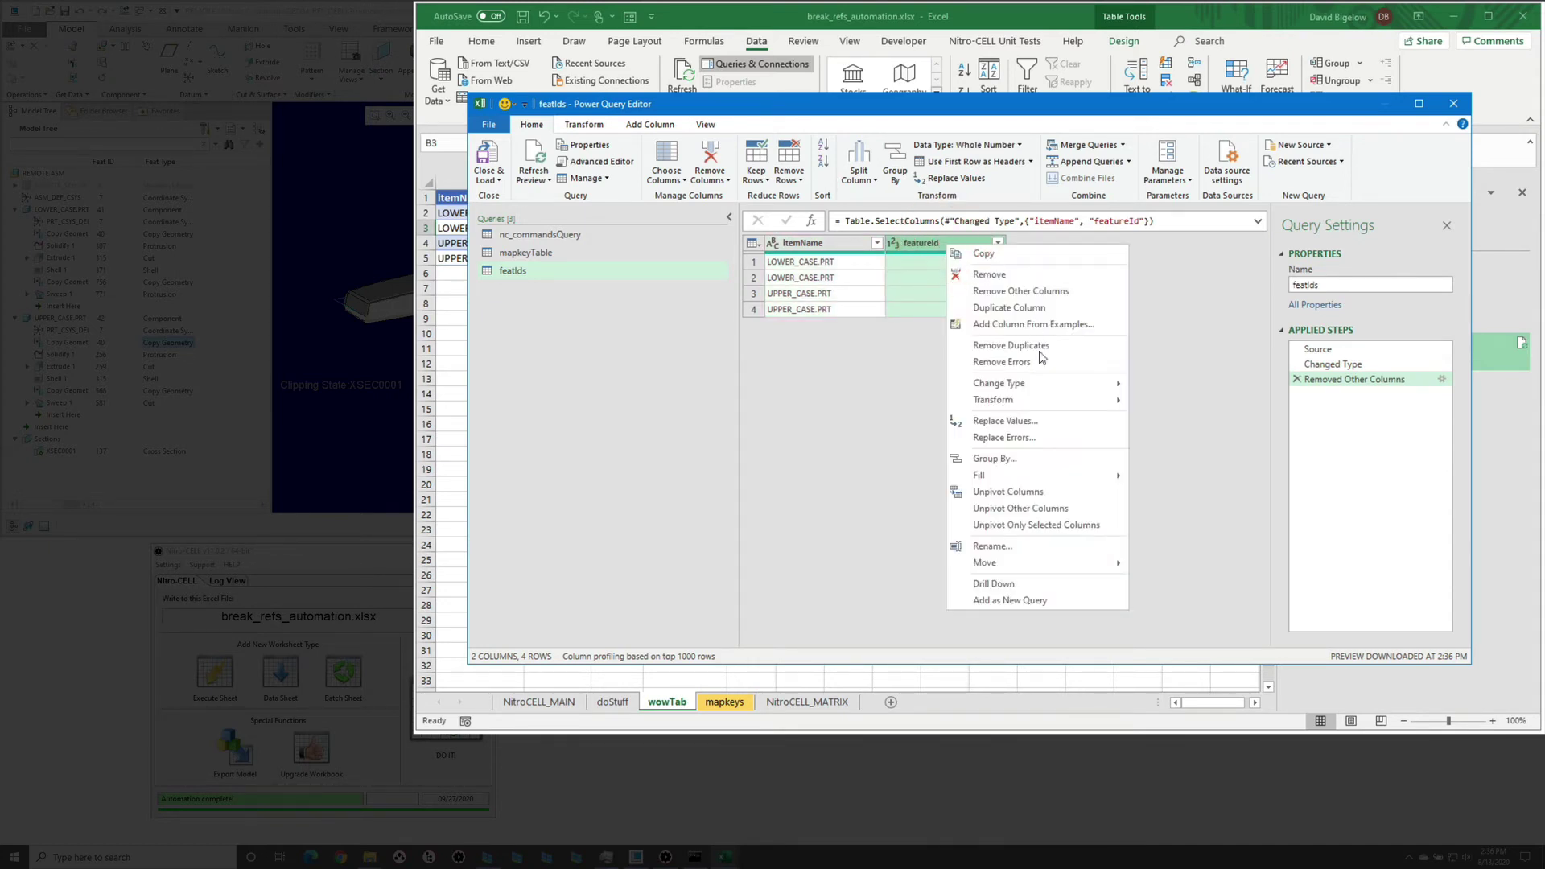
left_click(1048, 384)
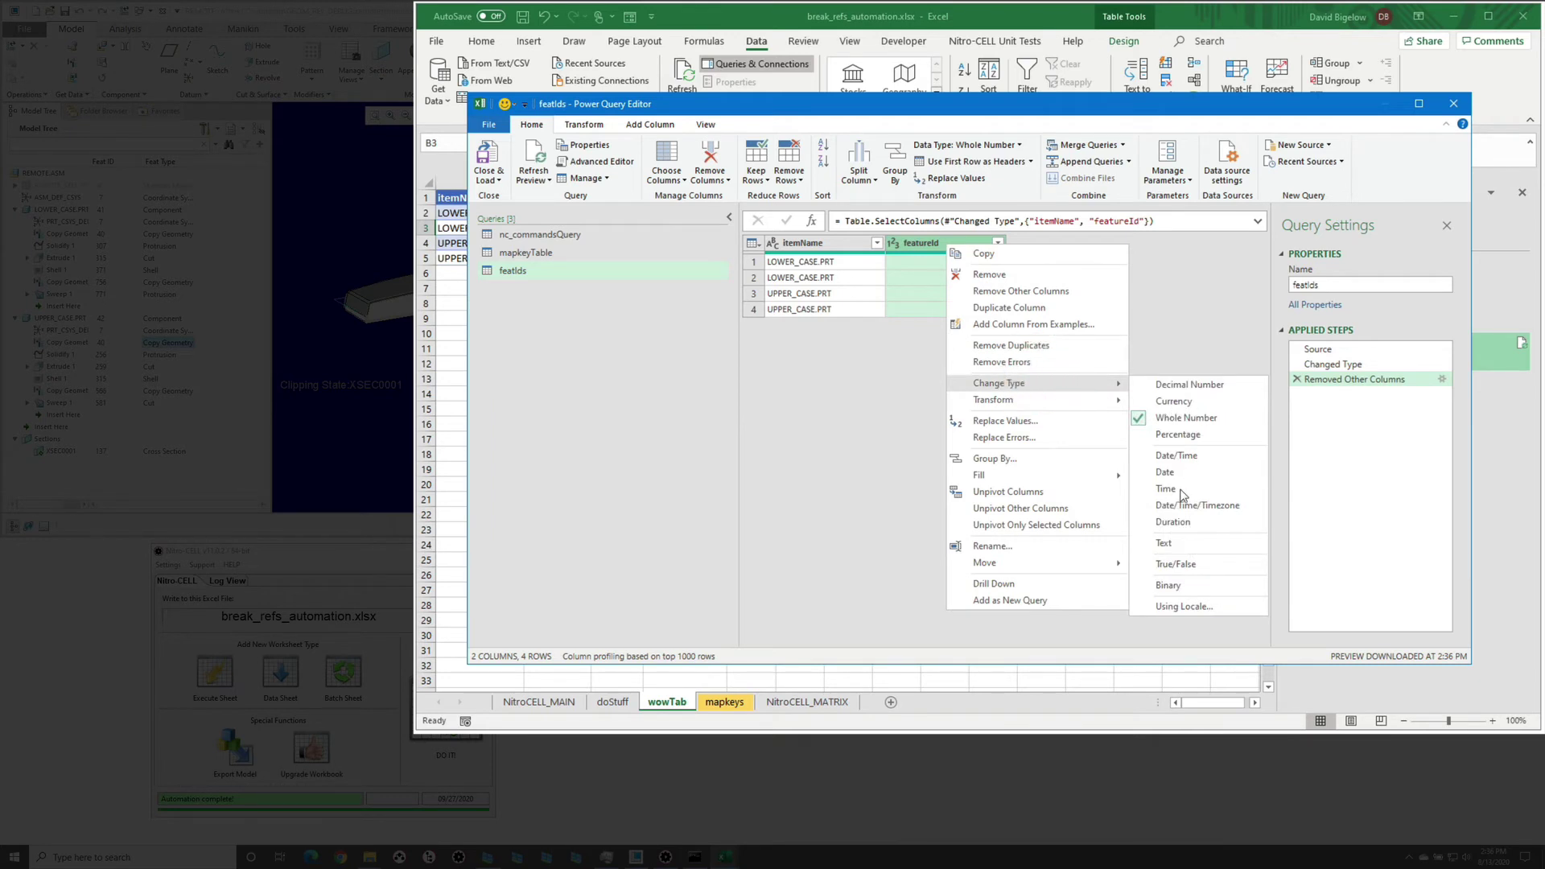
left_click(1185, 544)
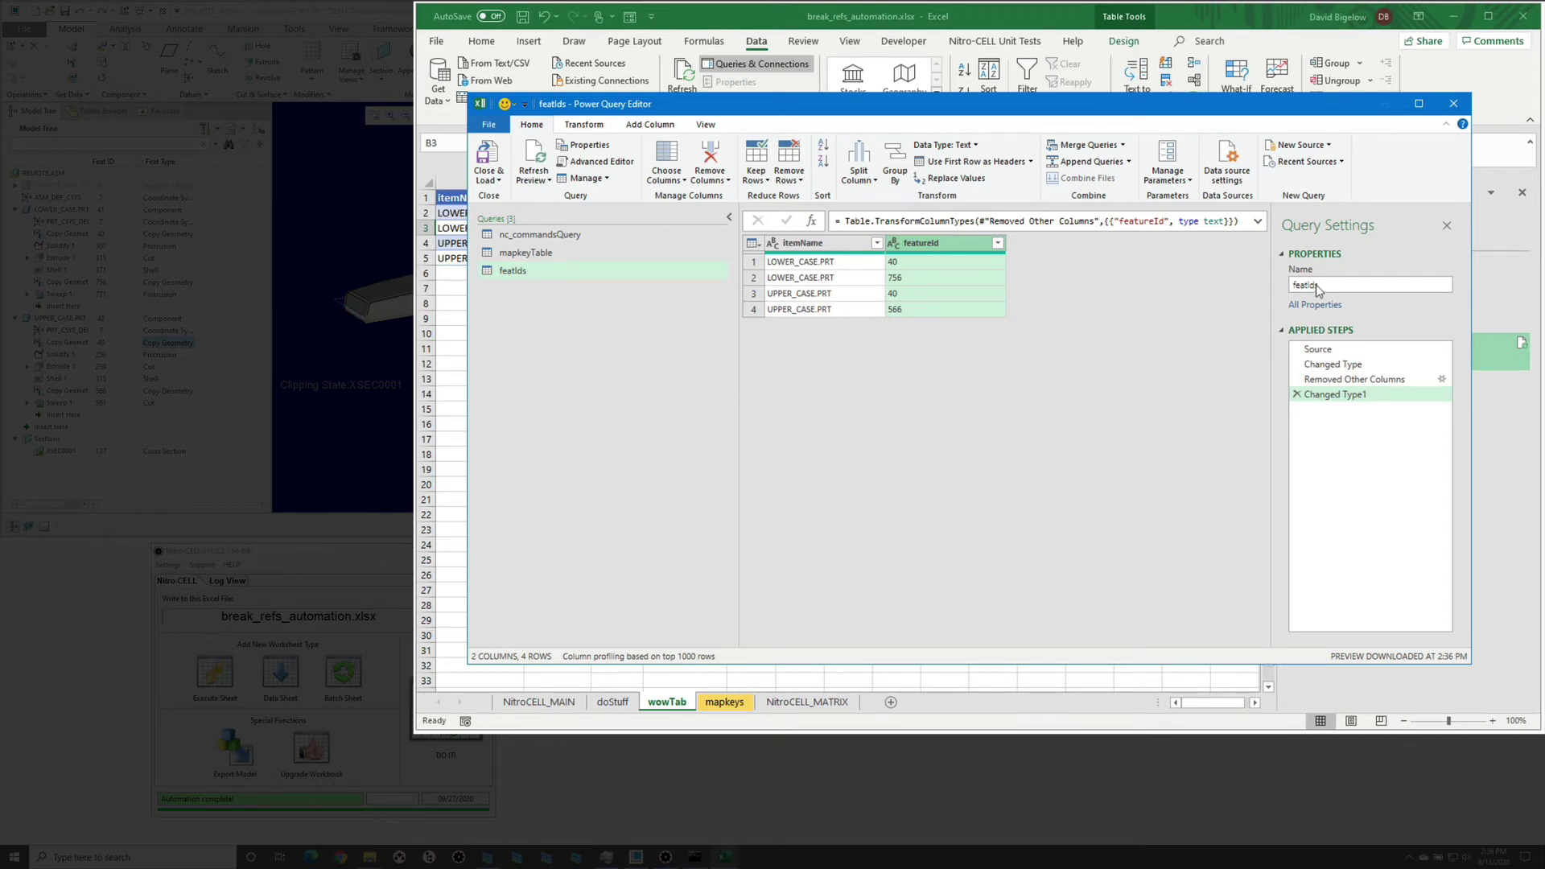
left_click(1361, 351)
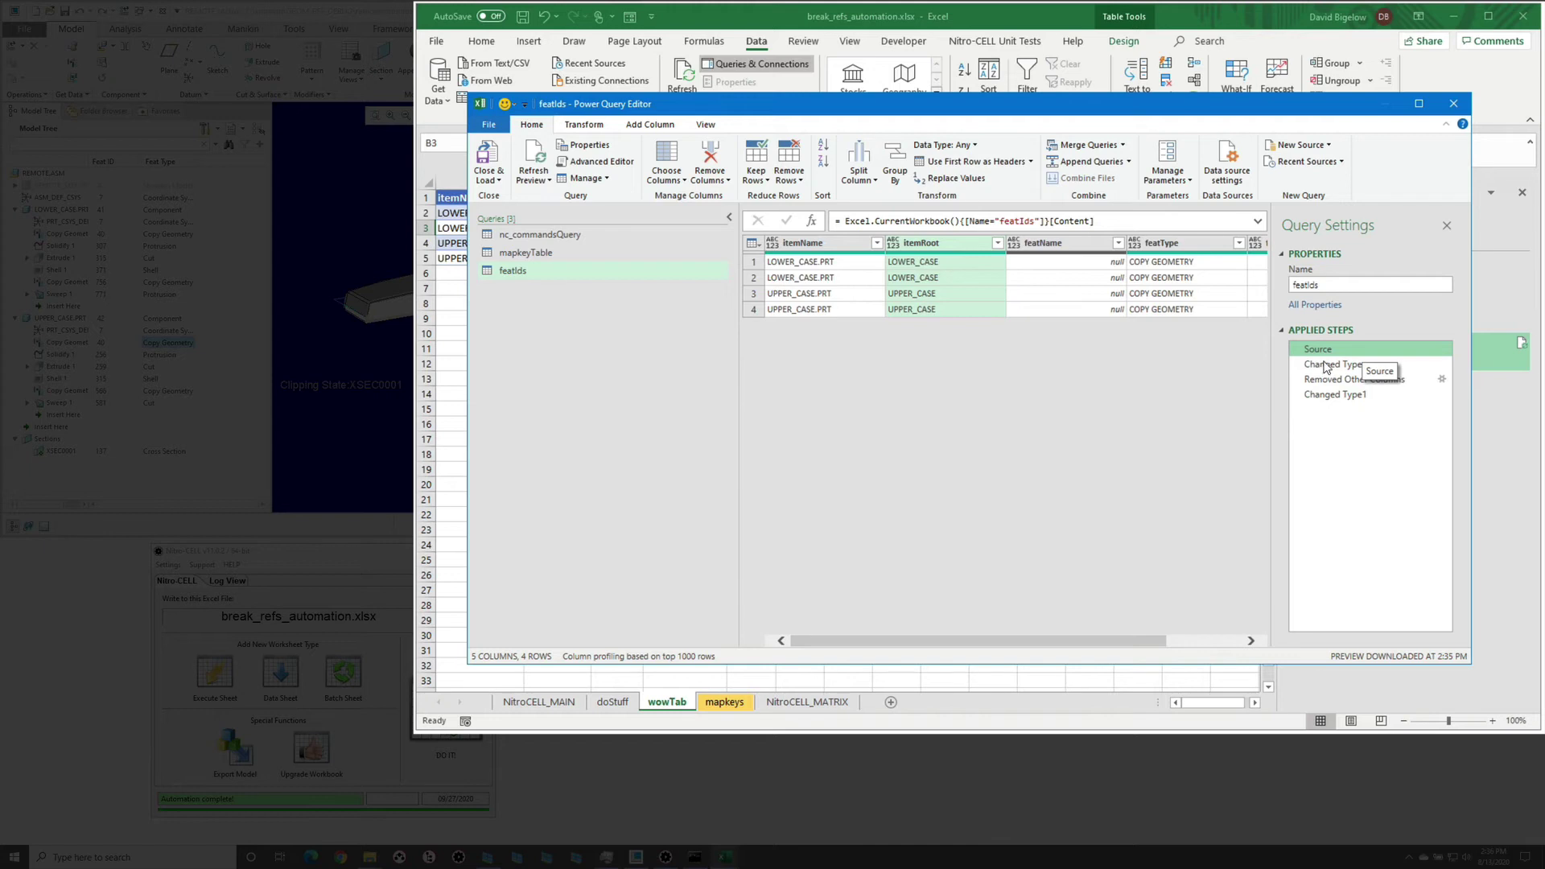
left_click(1327, 366)
left_click(1320, 380)
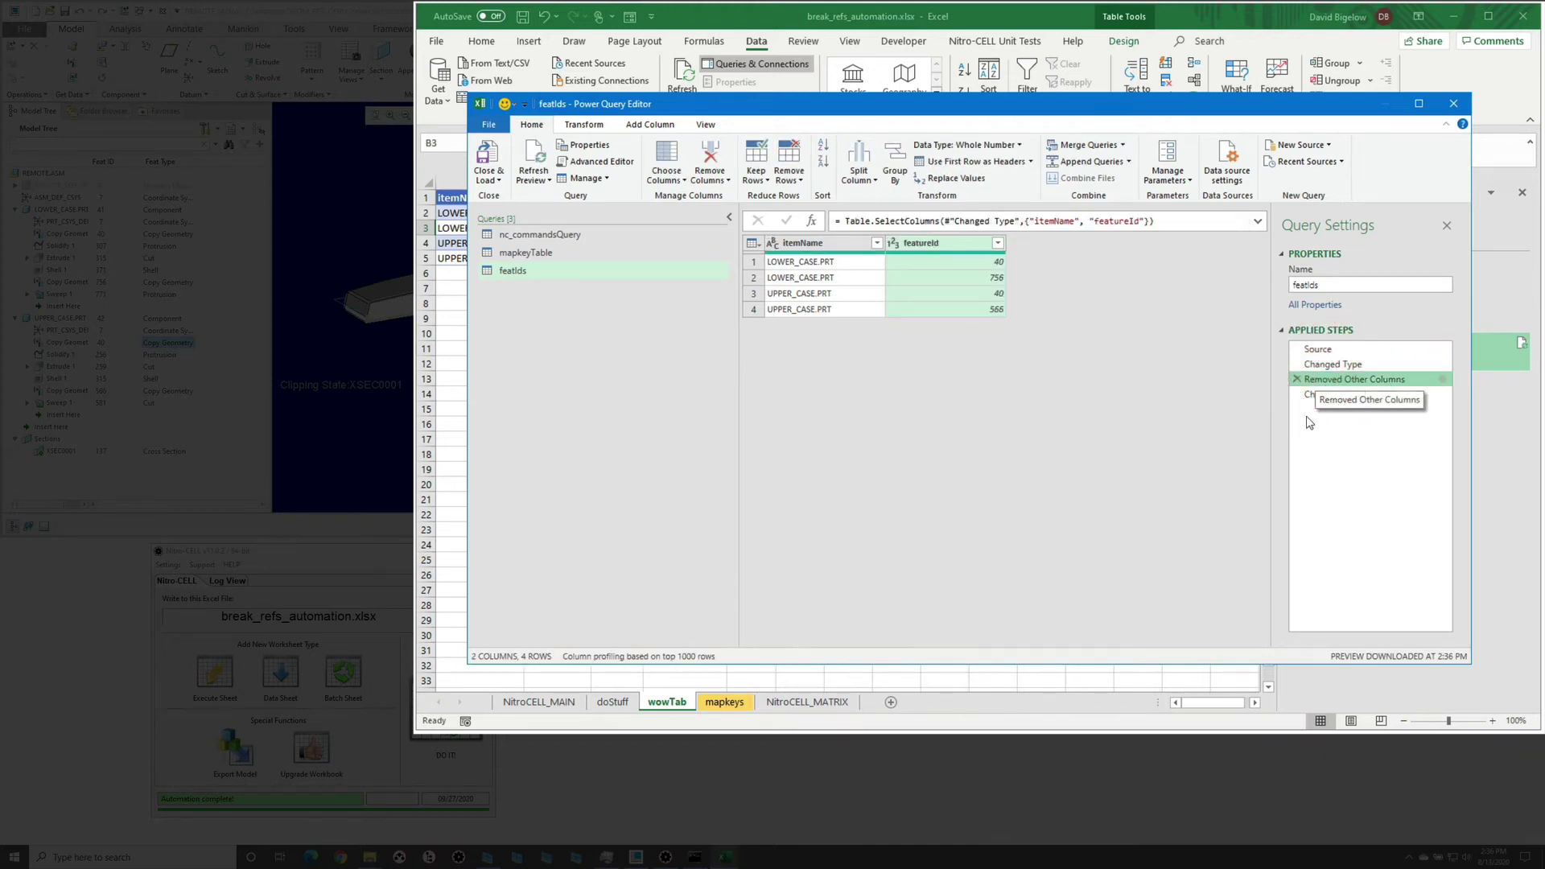
left_click(1332, 394)
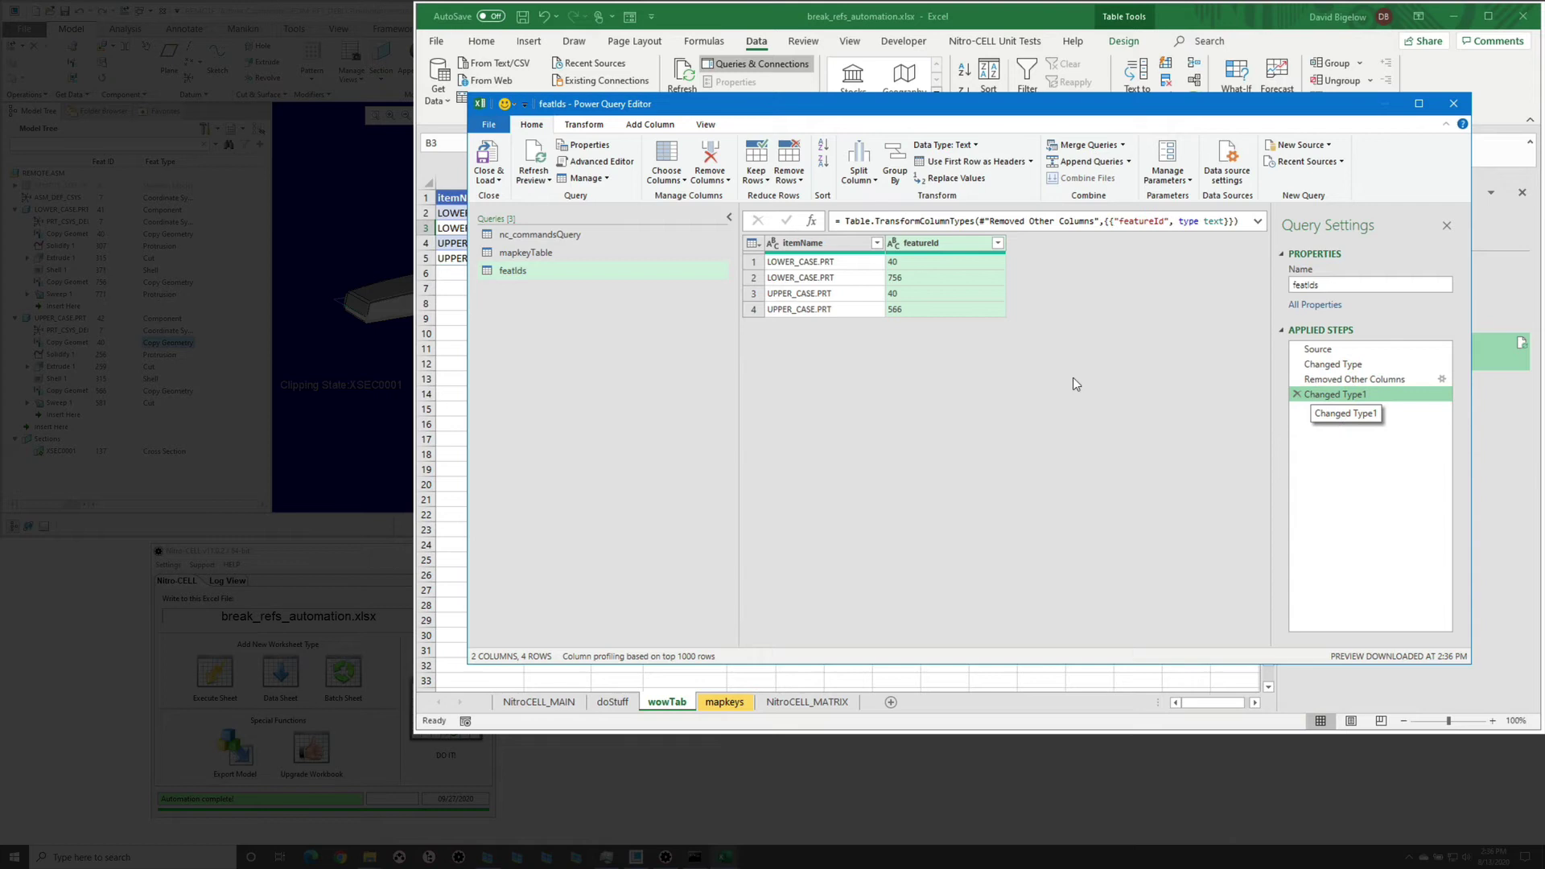
left_click(644, 126)
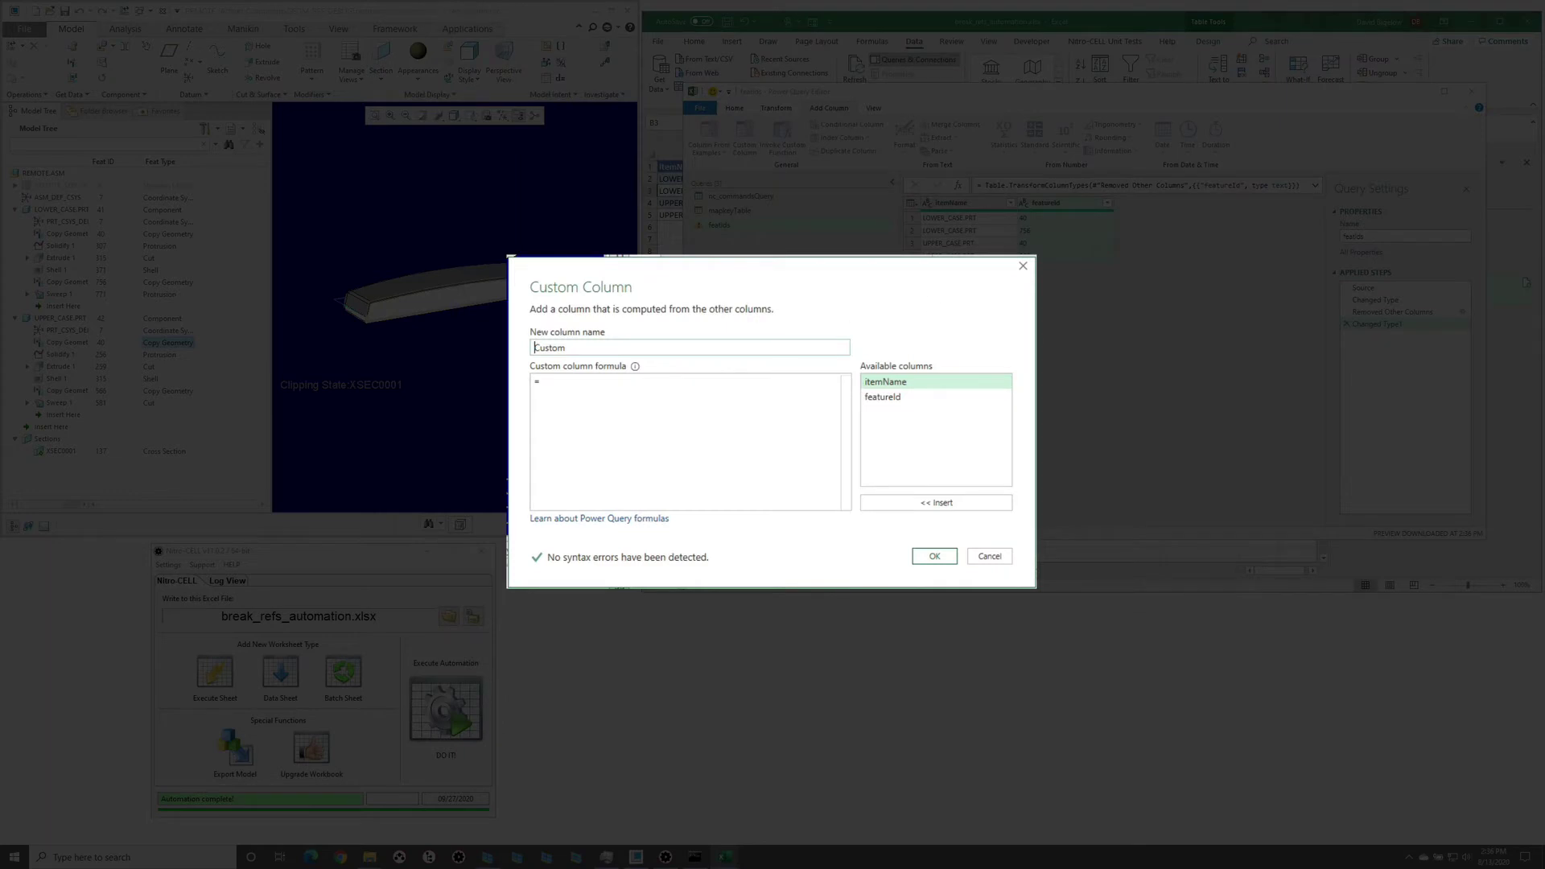
Add custom column mapkeyName with formula "removeLink", then recheck mapkeyTable and reselect featIds
double_click(611, 346)
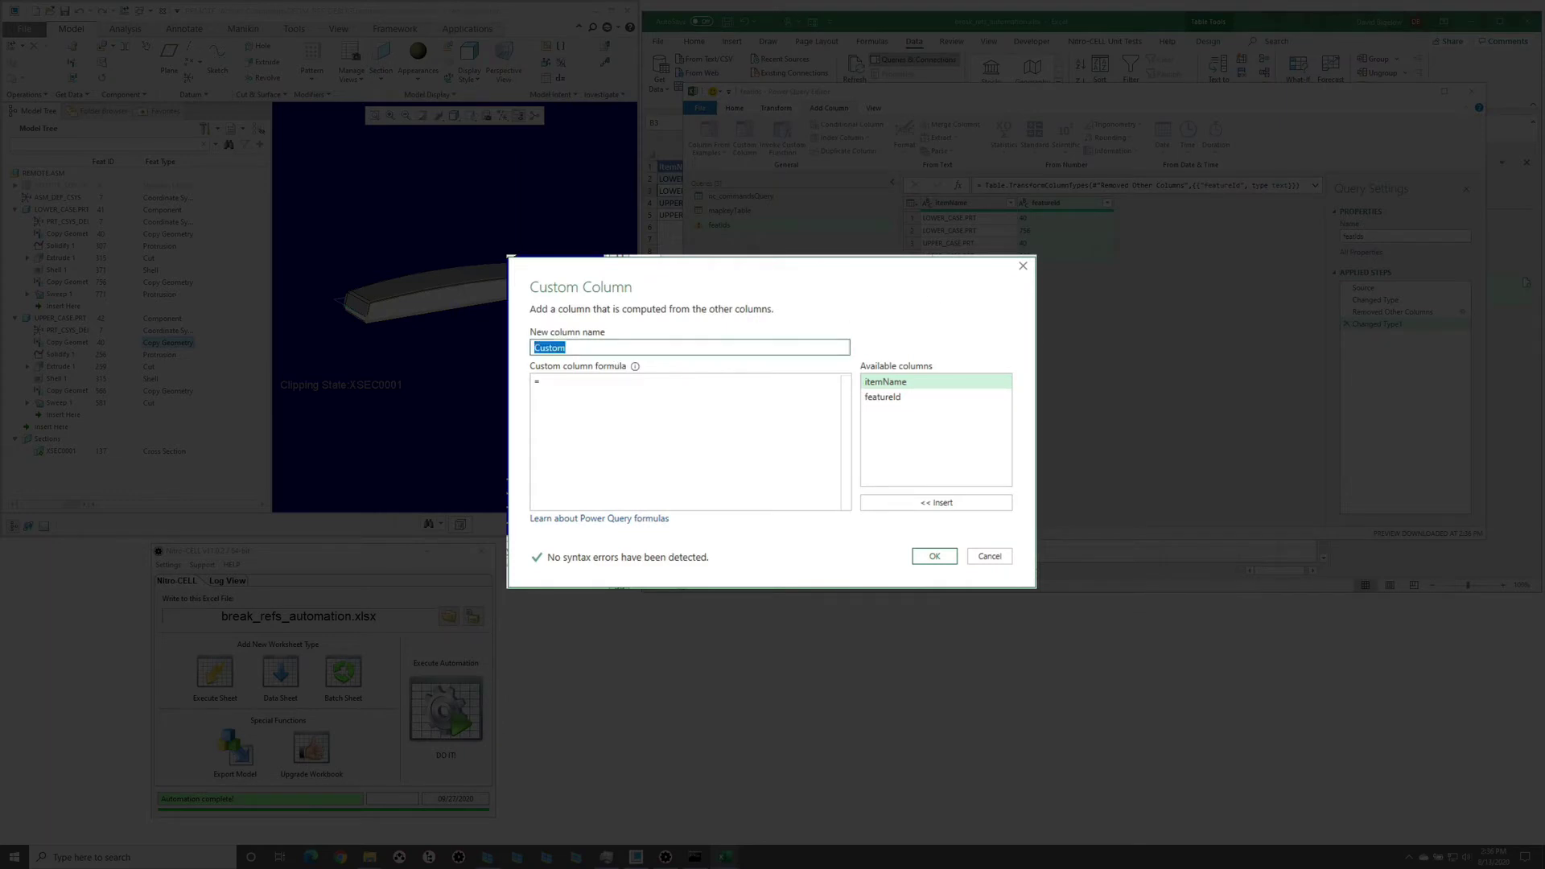
type("mapkeyName")
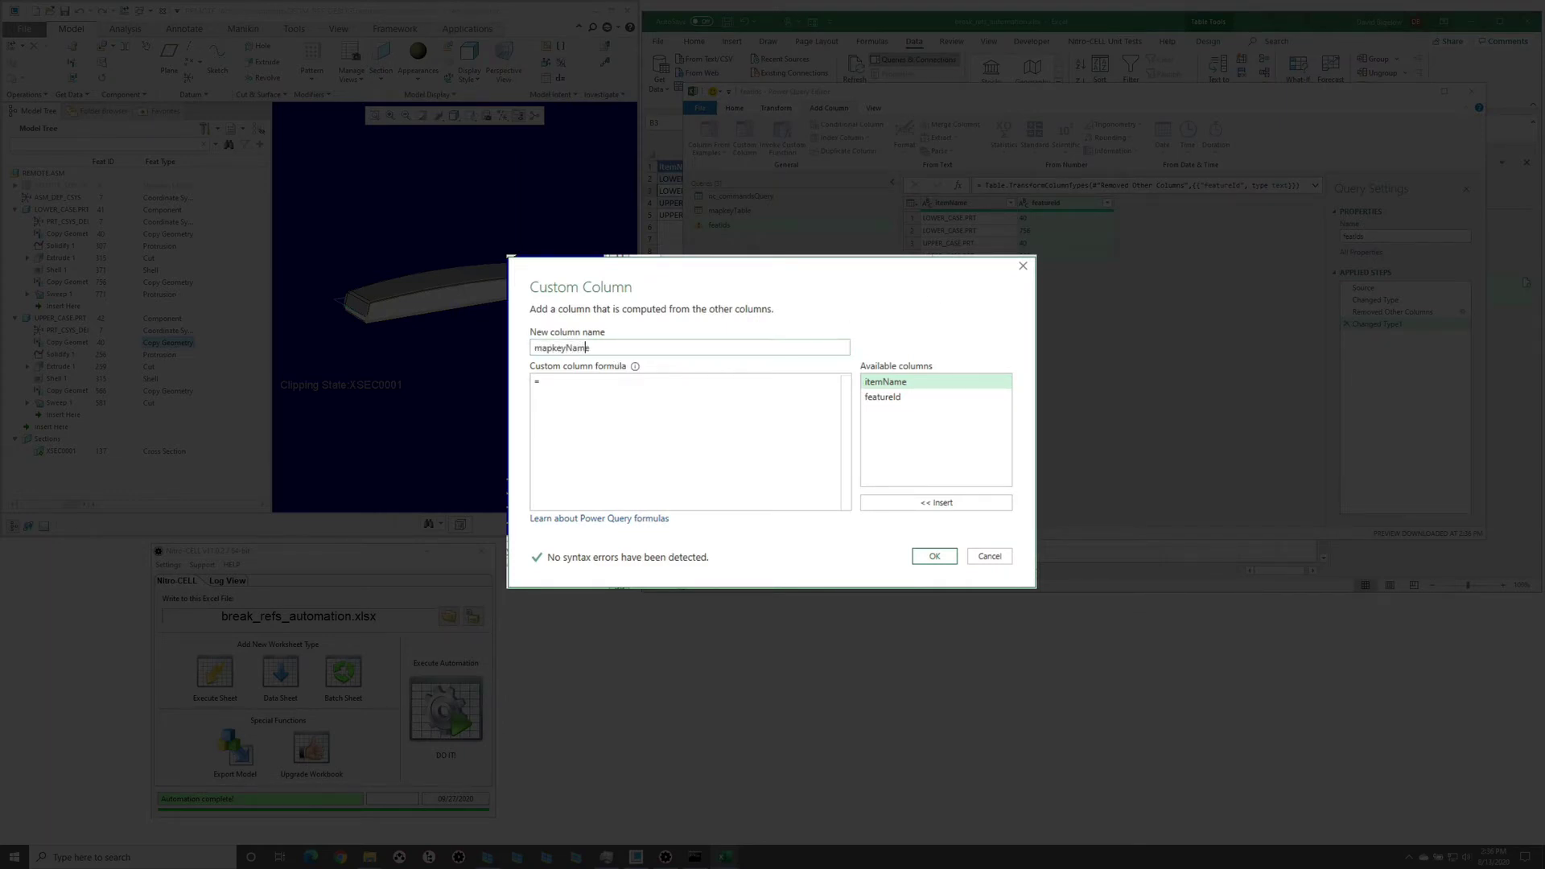
left_click(588, 379)
type("[")
left_click(938, 555)
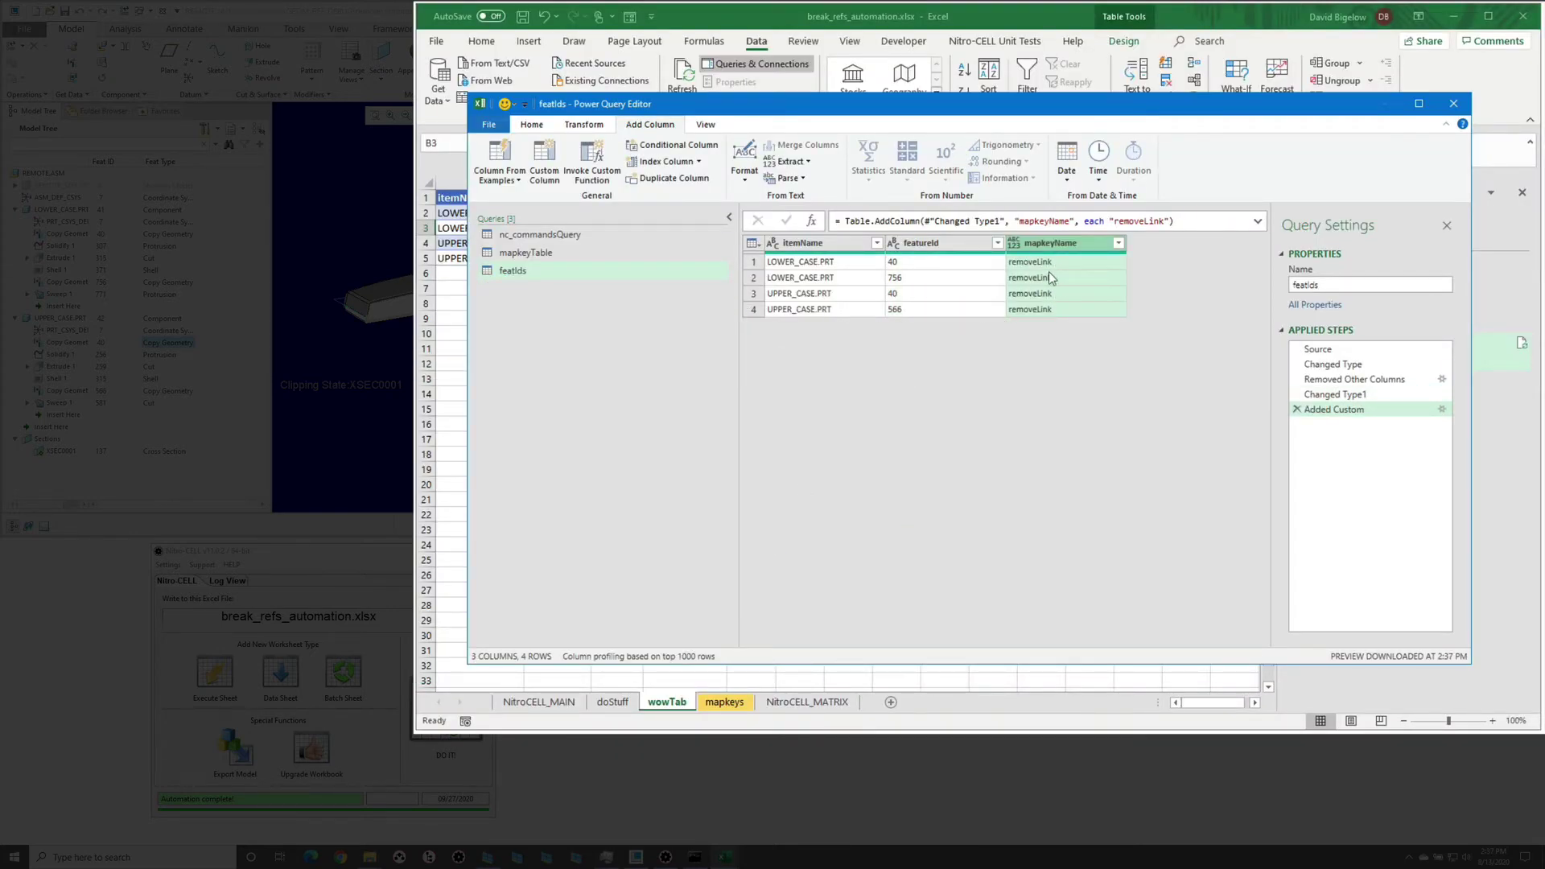
left_click(535, 256)
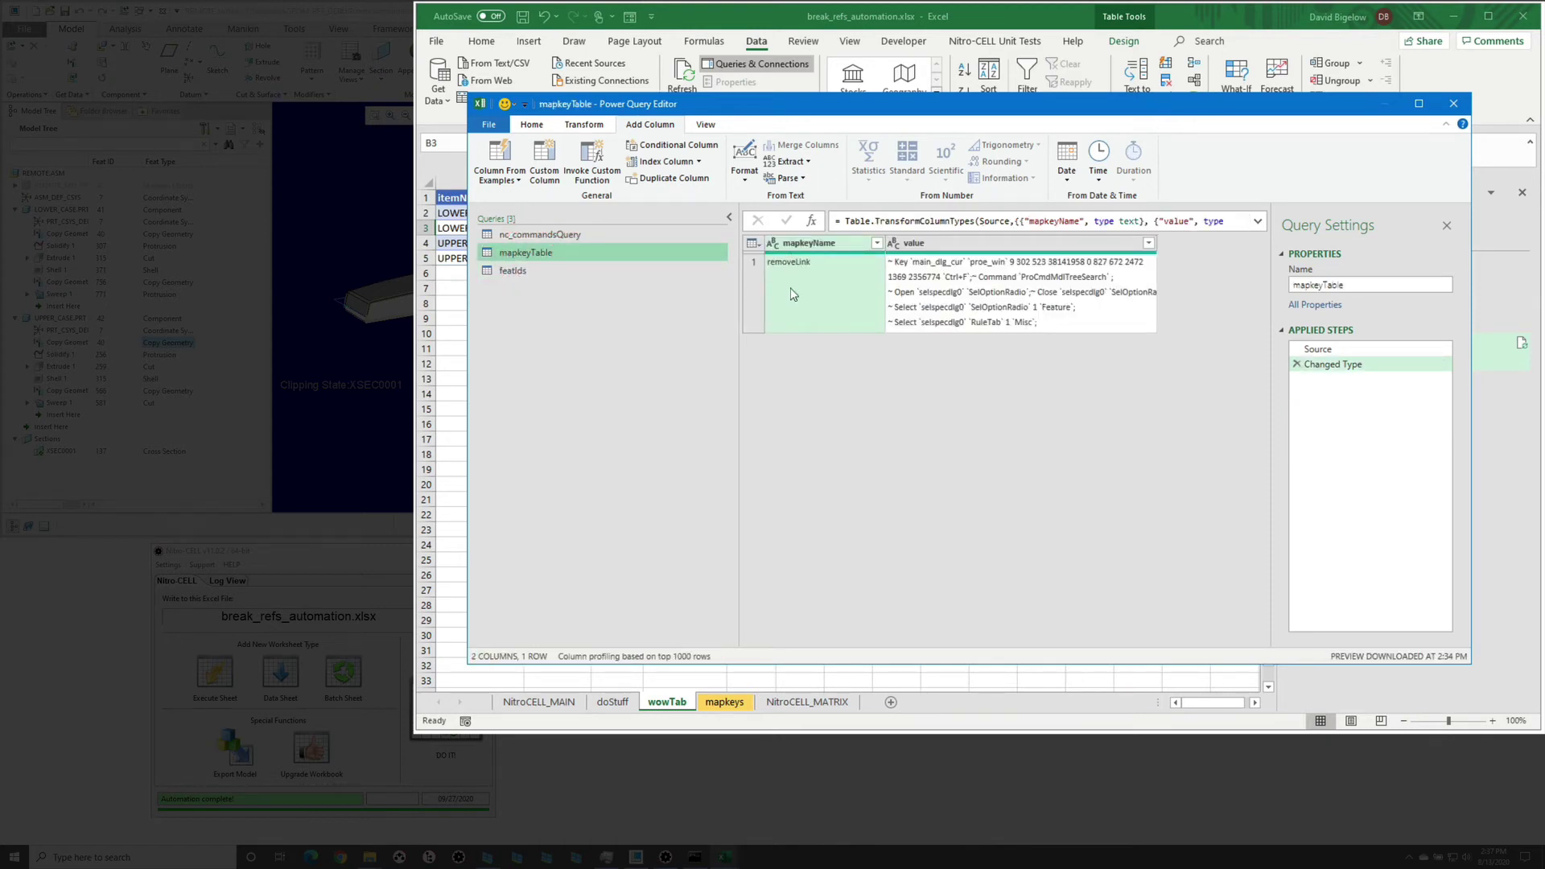
left_click(538, 271)
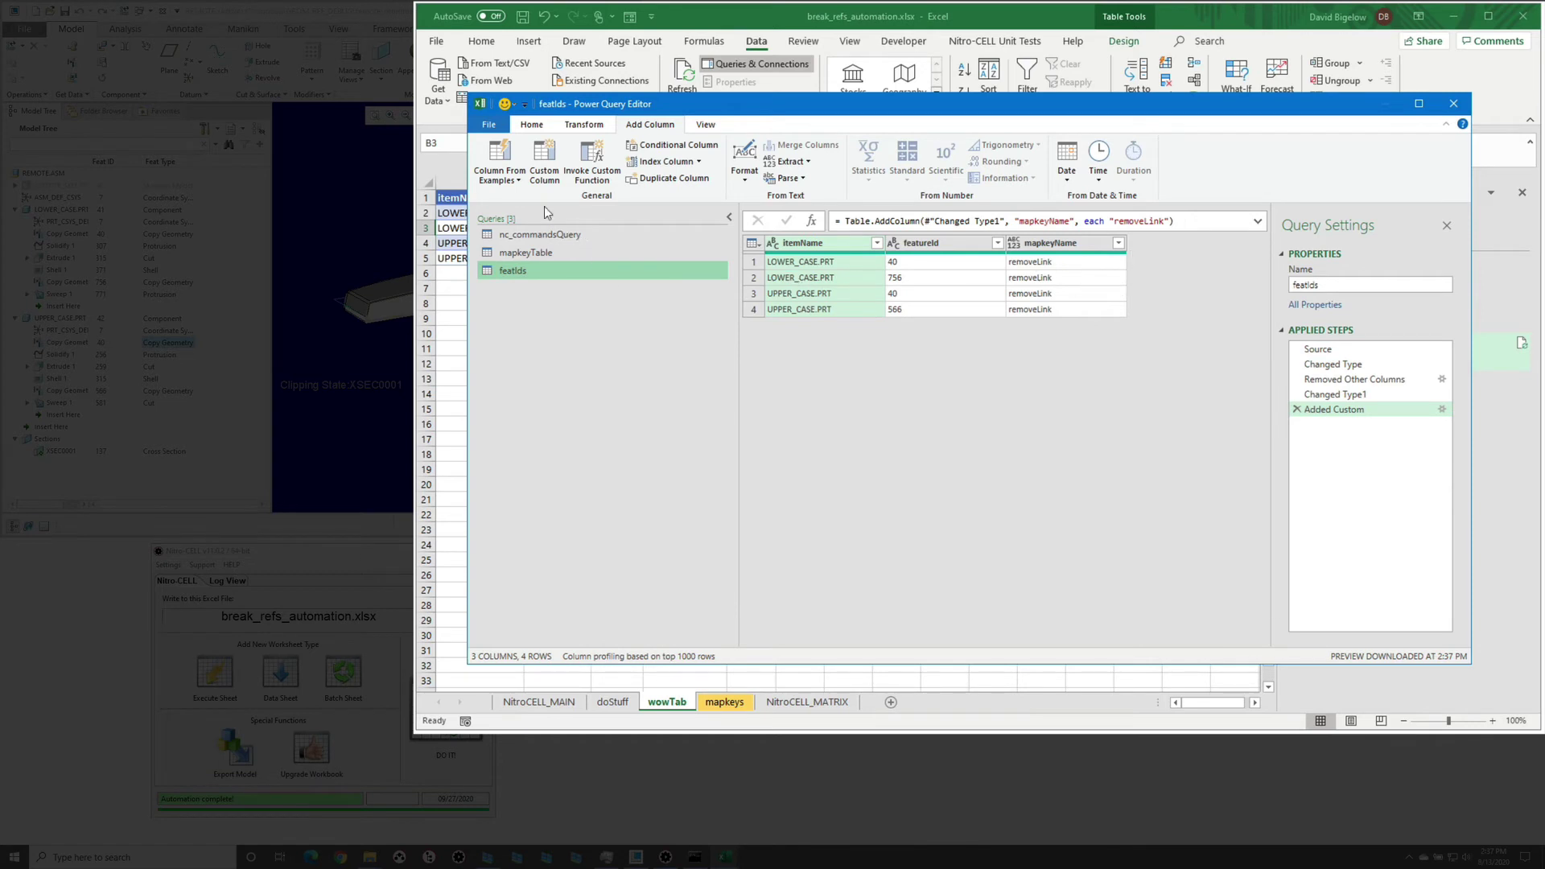
Merge featIds with mapkeyTable as a new query, matching mapkeyName, Join Kind Inner
left_click(534, 126)
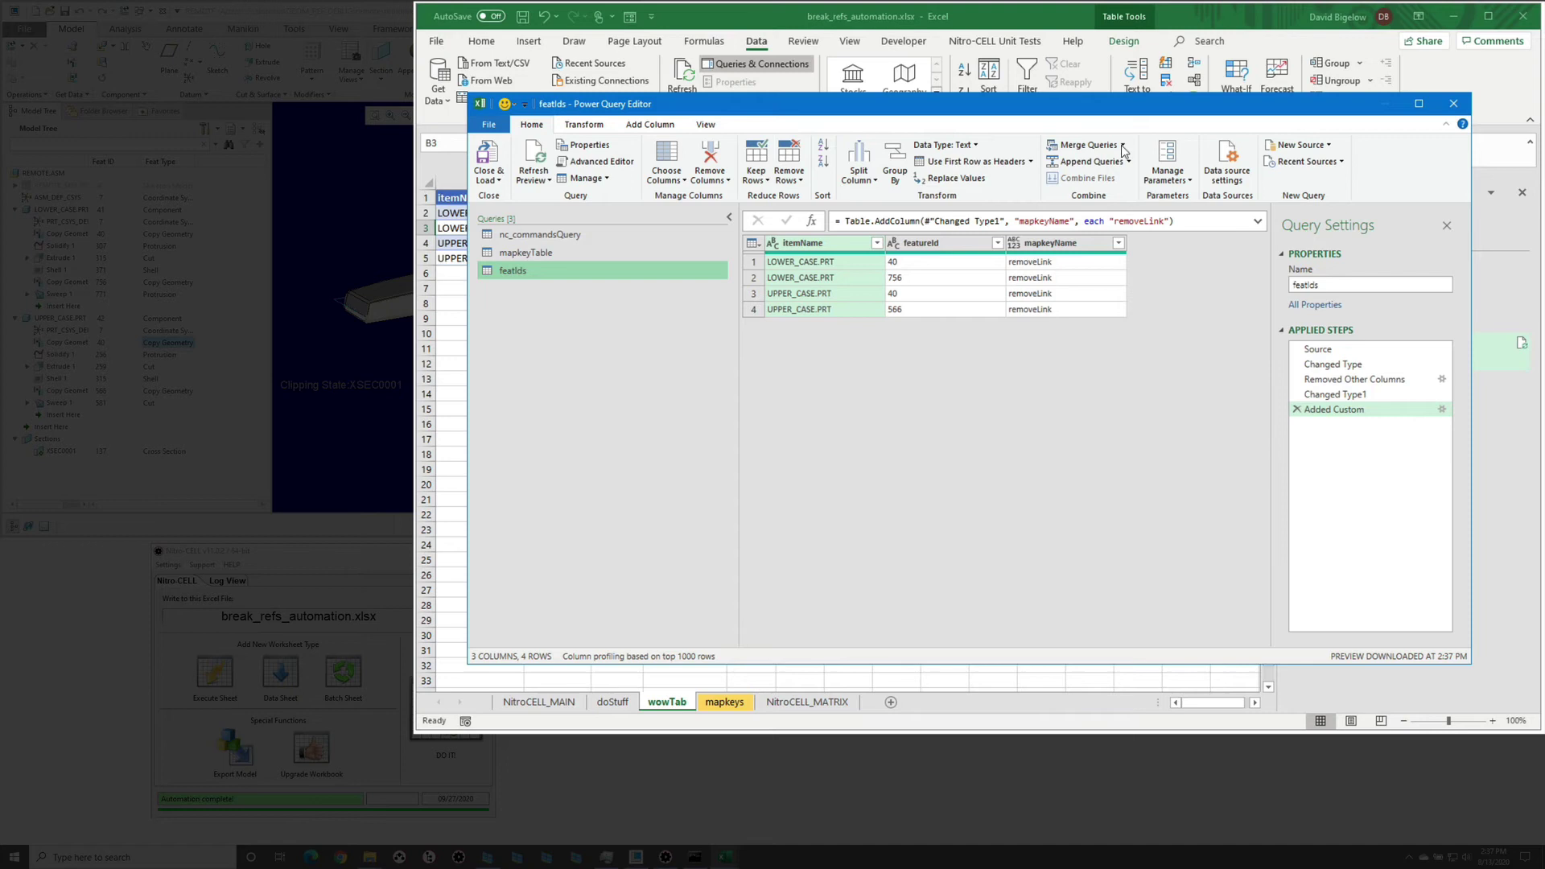
left_click(1123, 146)
left_click(1131, 181)
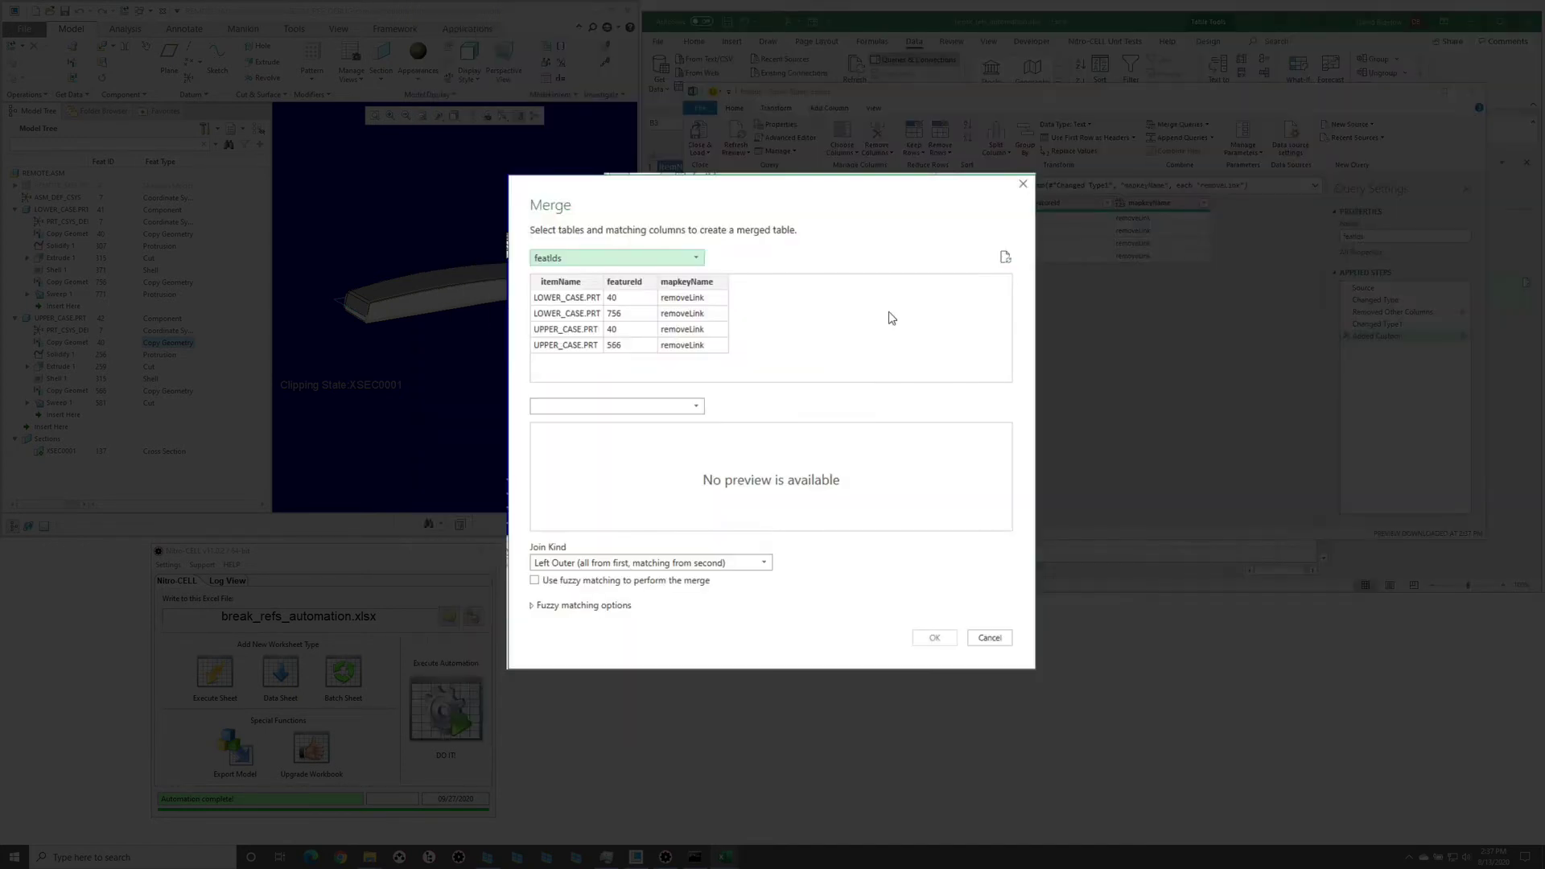
left_click(602, 407)
left_click(577, 440)
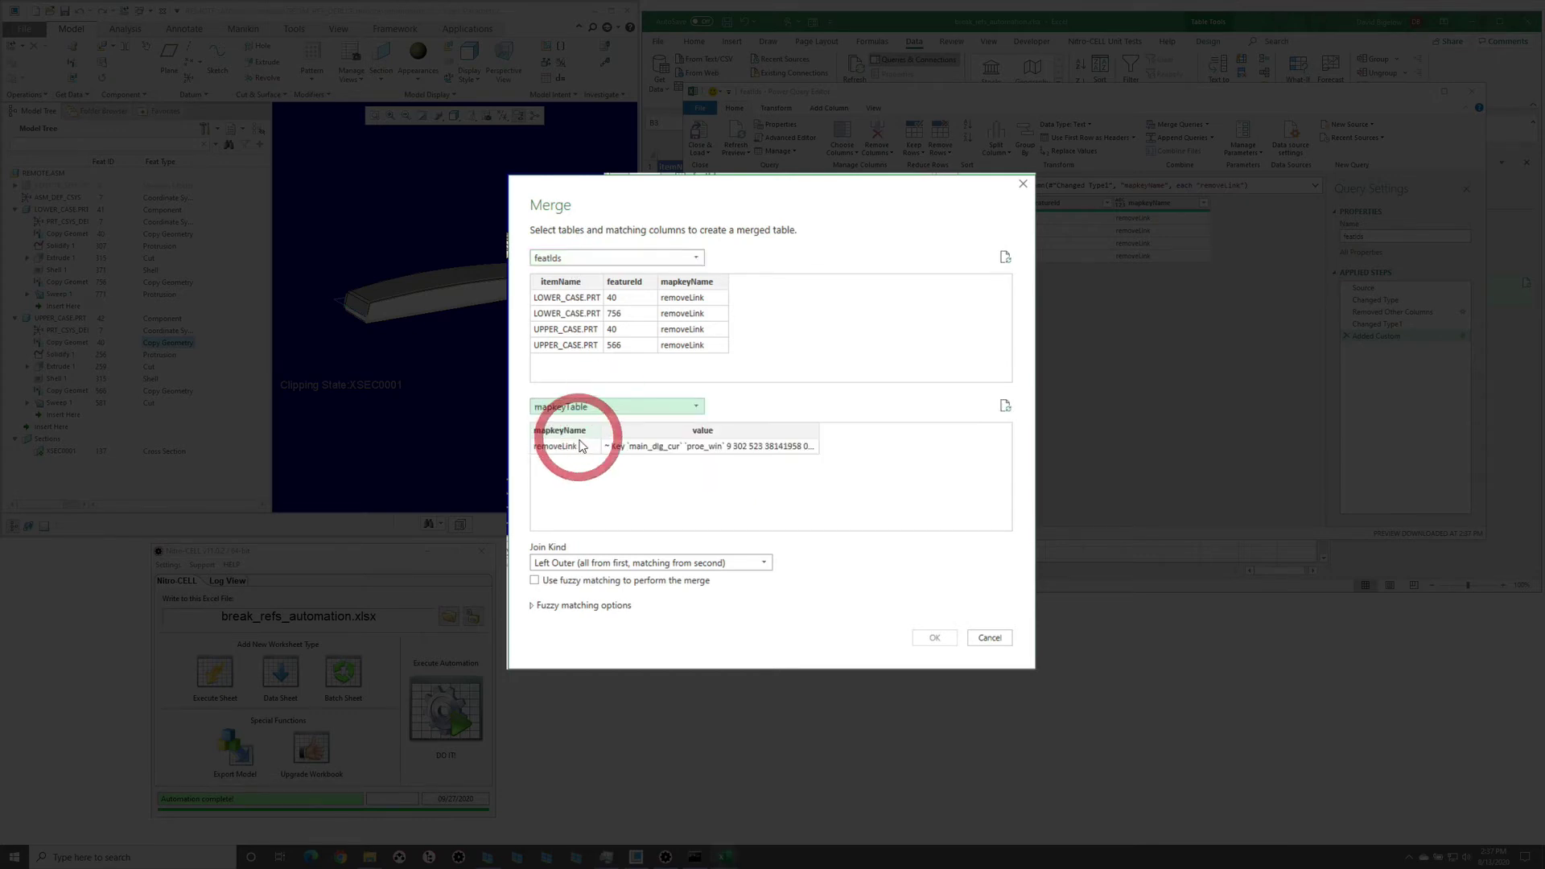
left_click(697, 283)
left_click(558, 430)
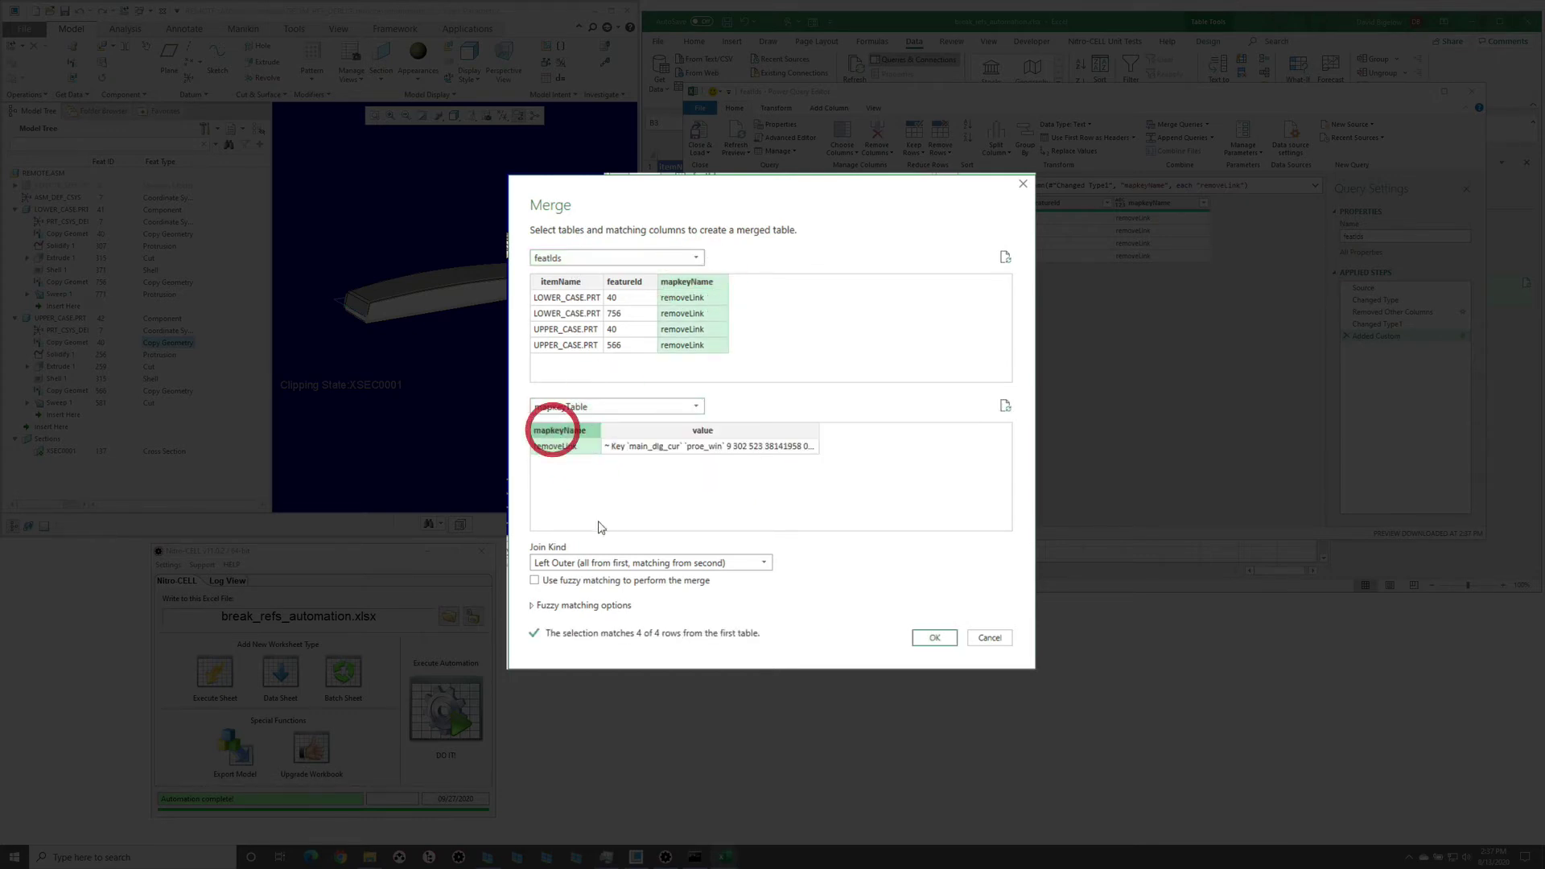
left_click(697, 563)
left_click(607, 630)
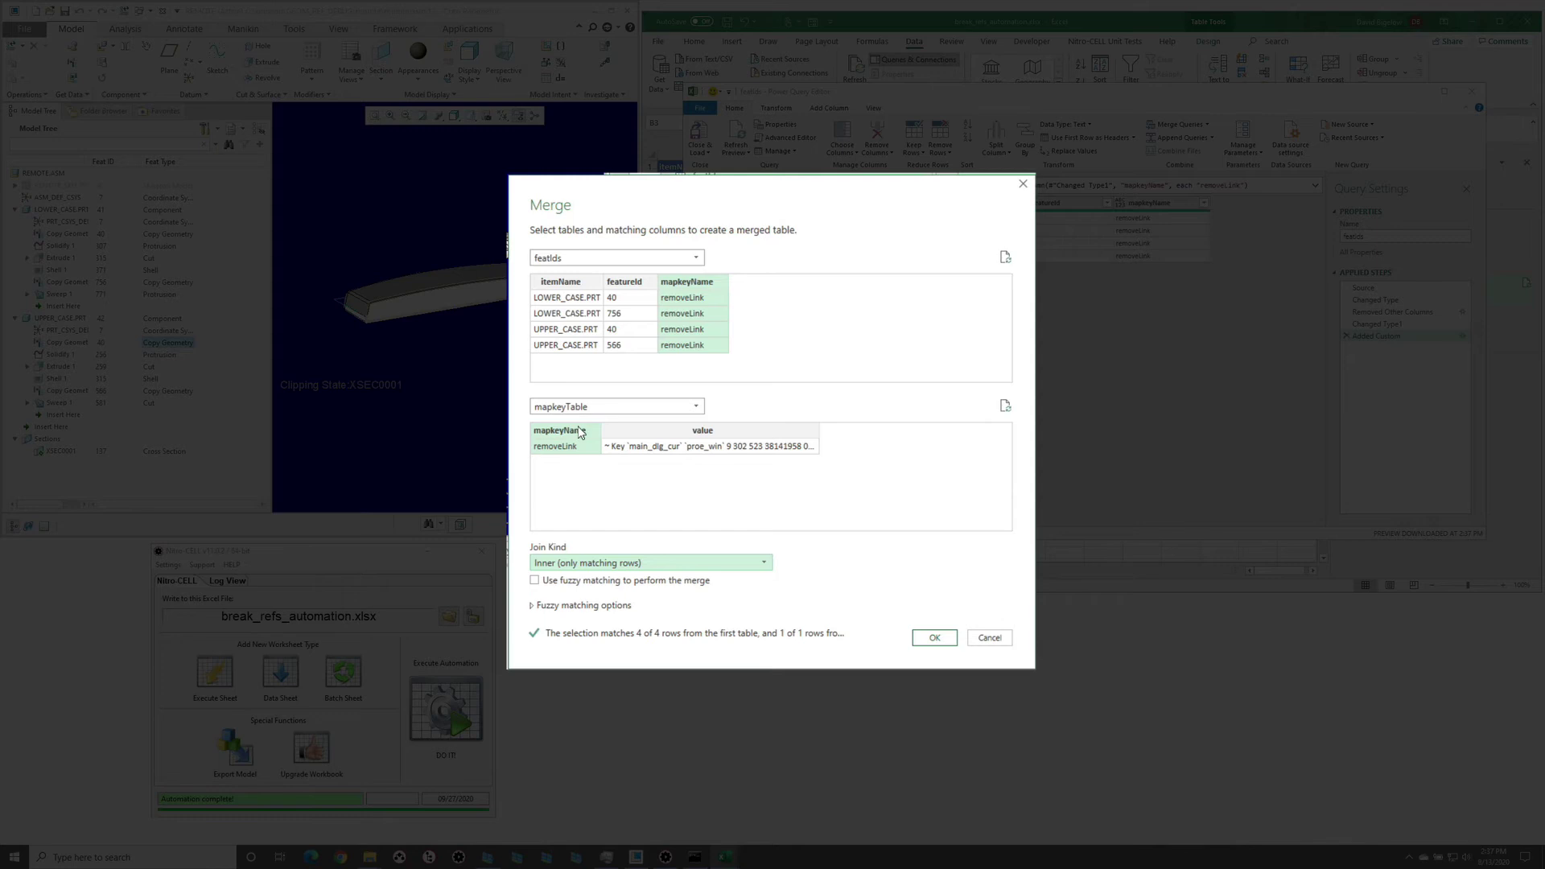
left_click(935, 638)
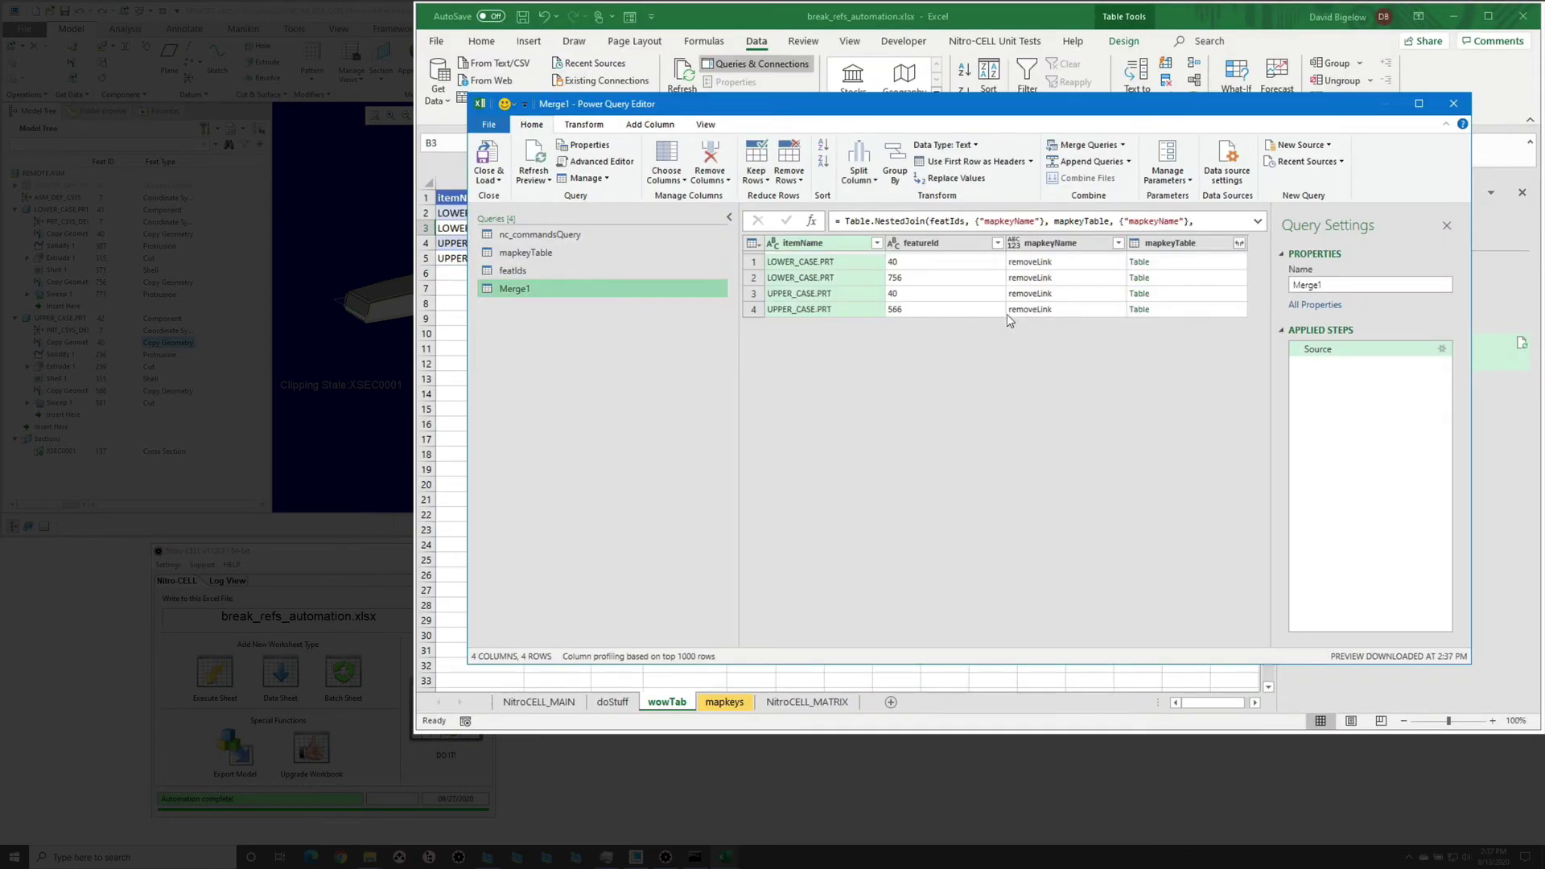
Rename Merge1 to finalMapkeys and expand mapkeyTable to its value column, excluding mapkeyName
double_click(1328, 286)
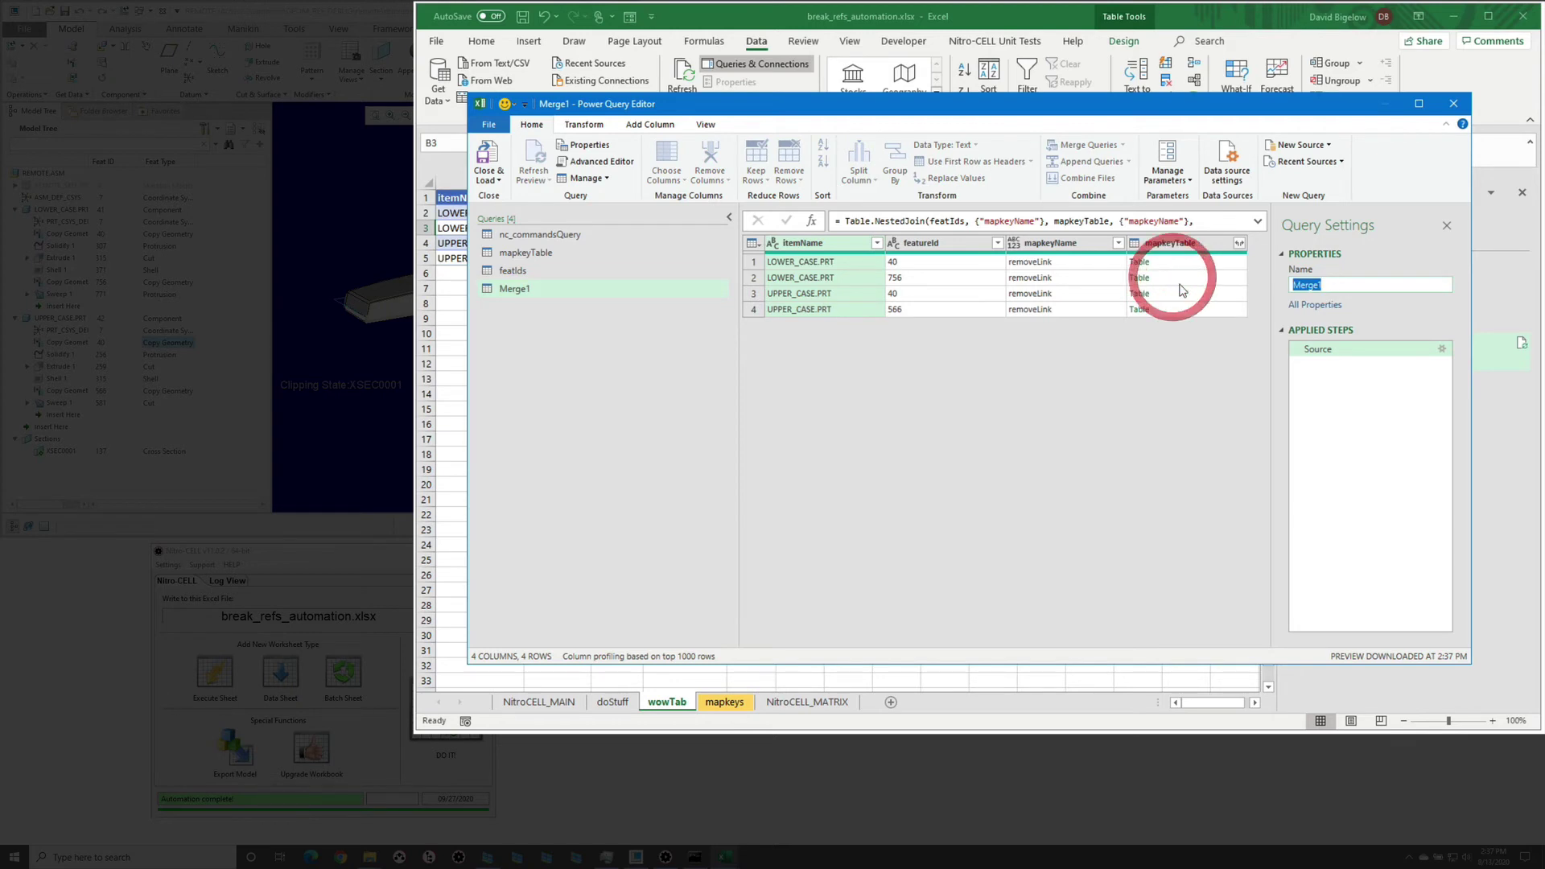
type("fn")
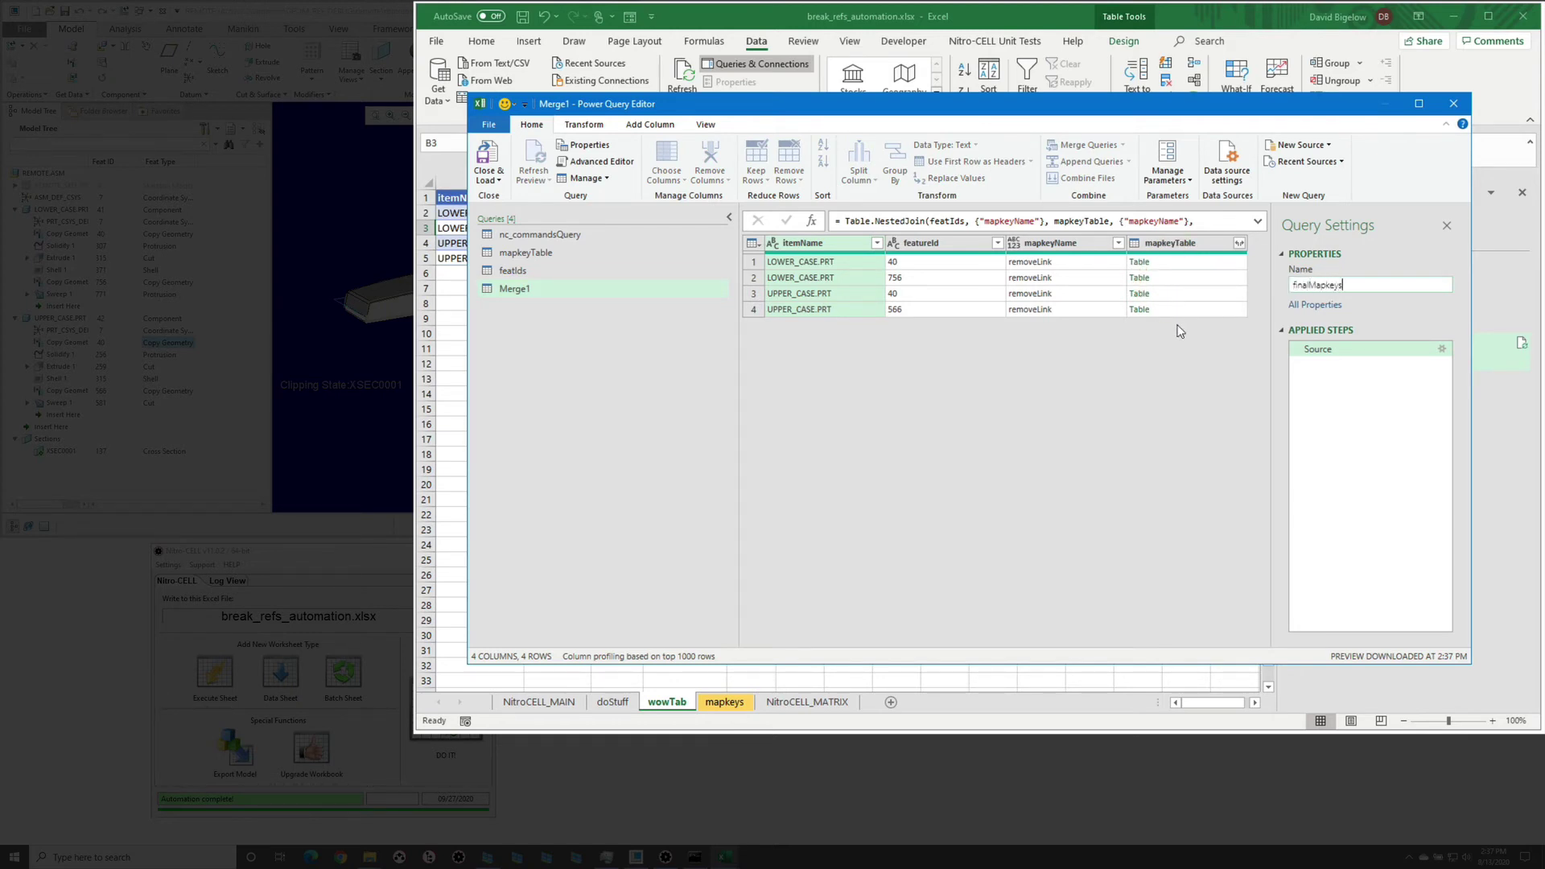
key("Return")
left_click(1240, 243)
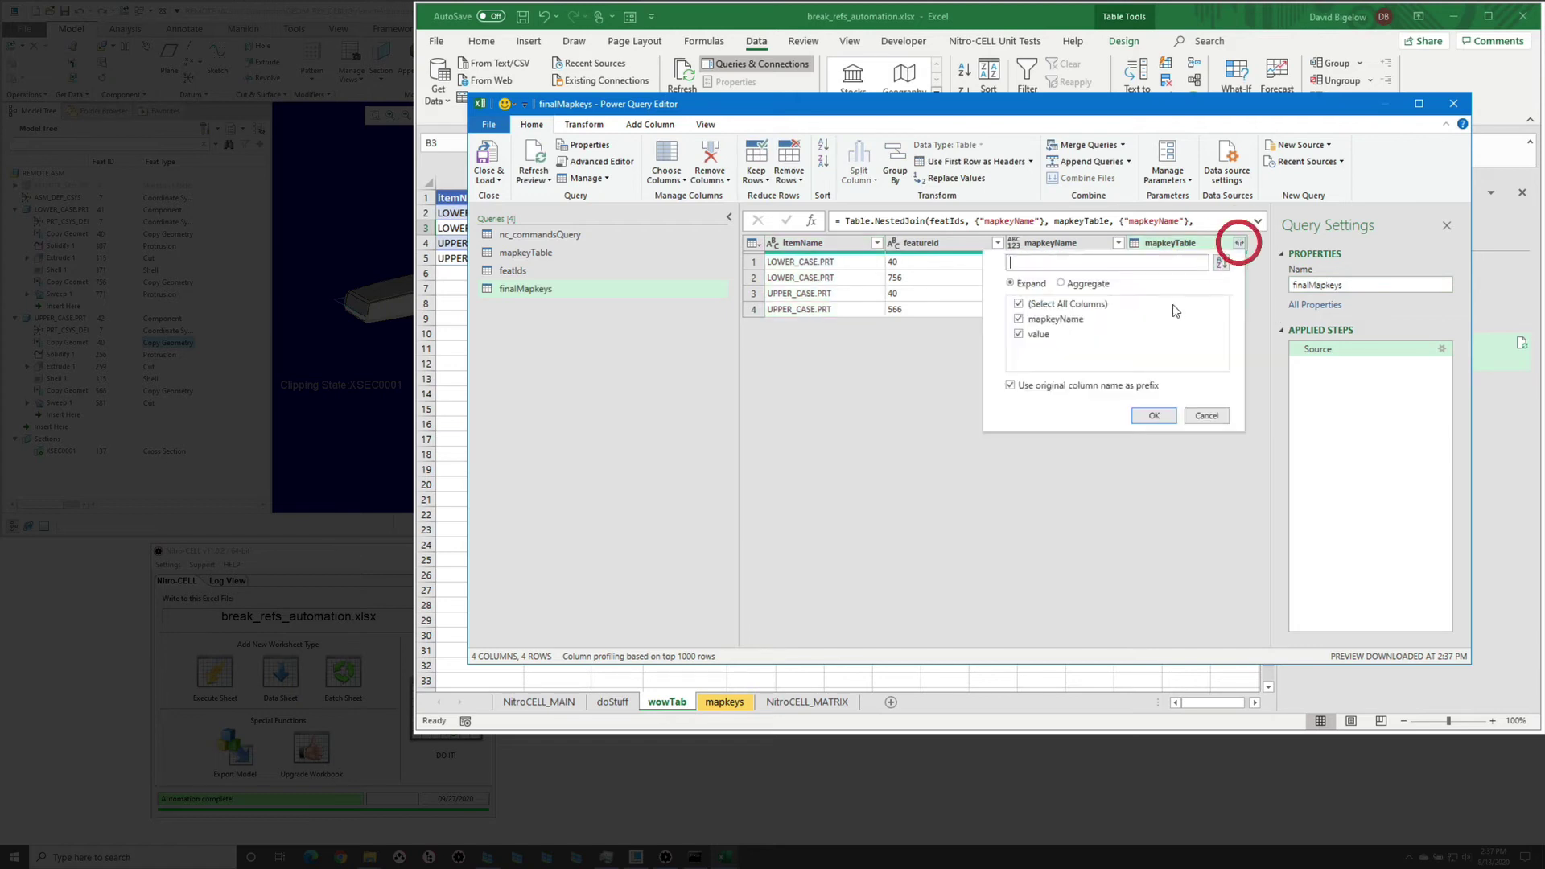
left_click(1019, 319)
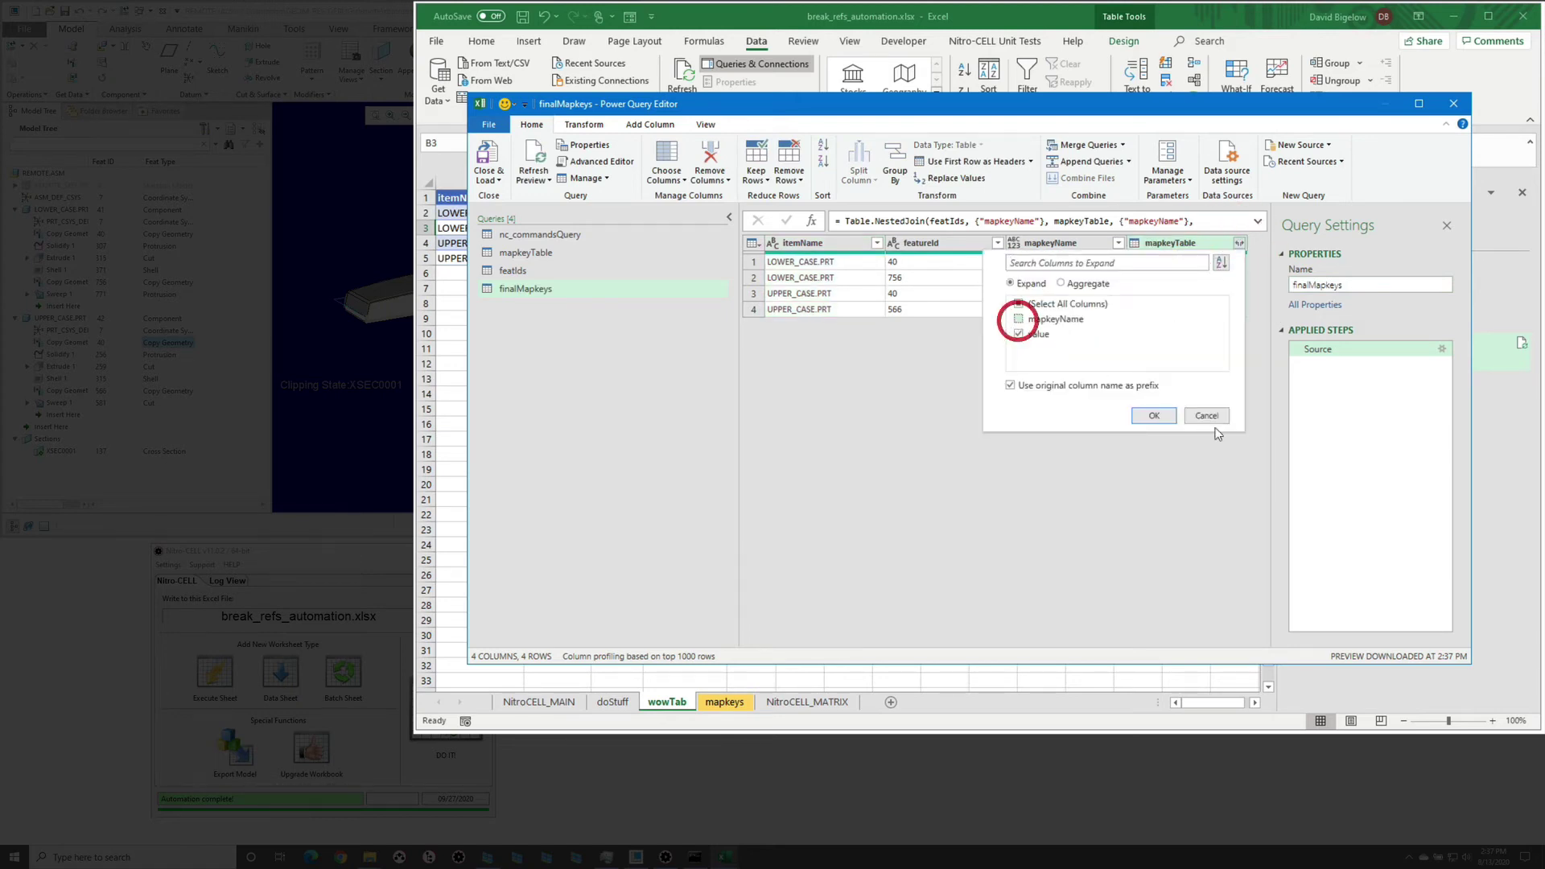
left_click(1154, 415)
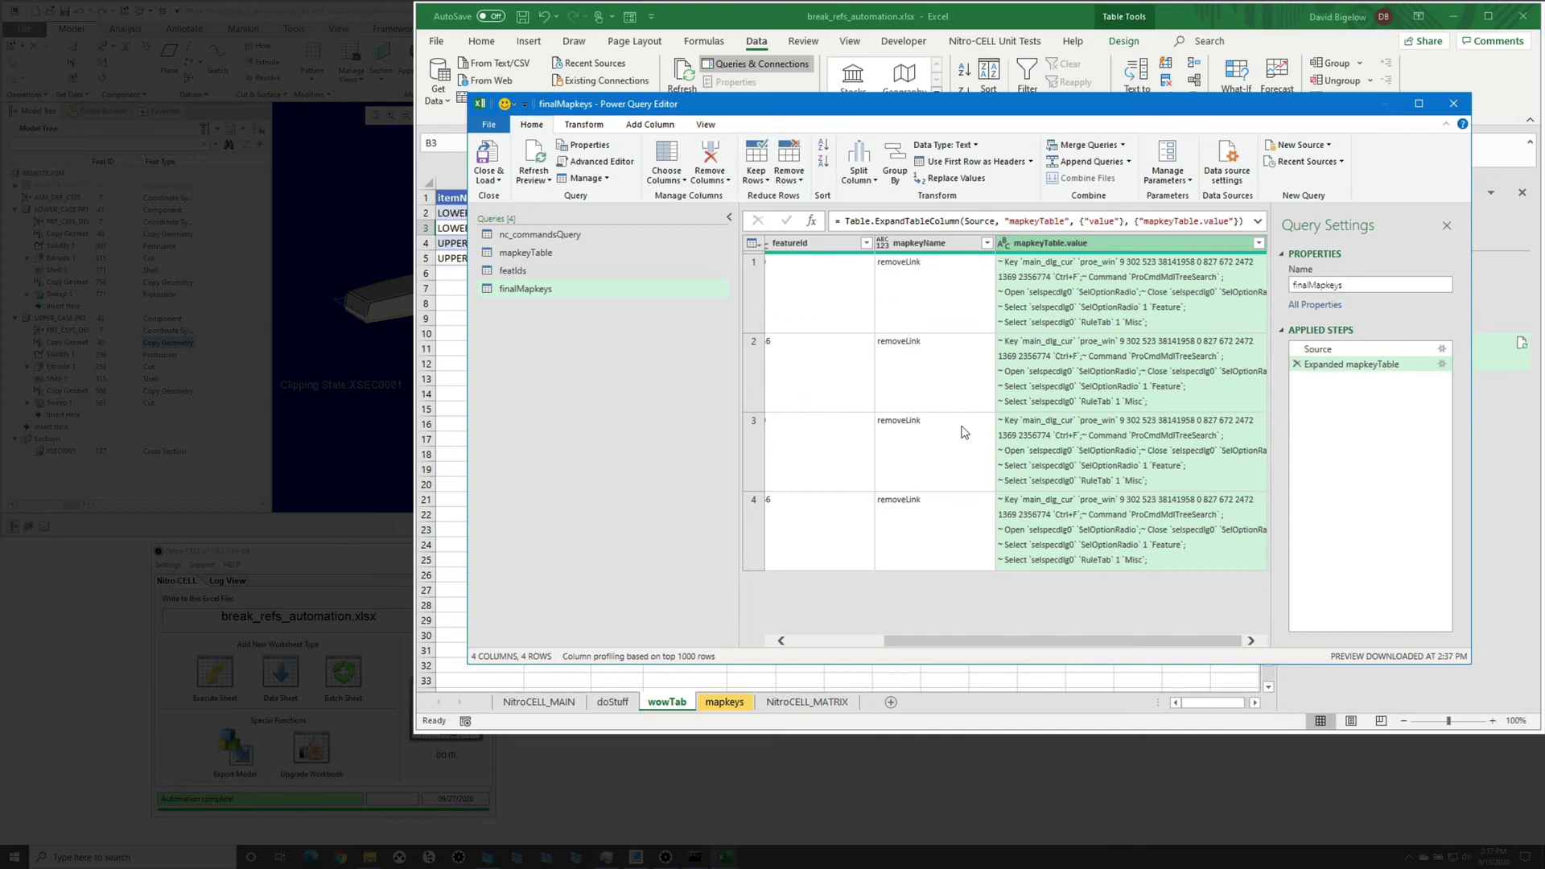
Inspect the first row's itemName, featureId and mapkey text, highlighting geomFeatId in it
left_click(729, 217)
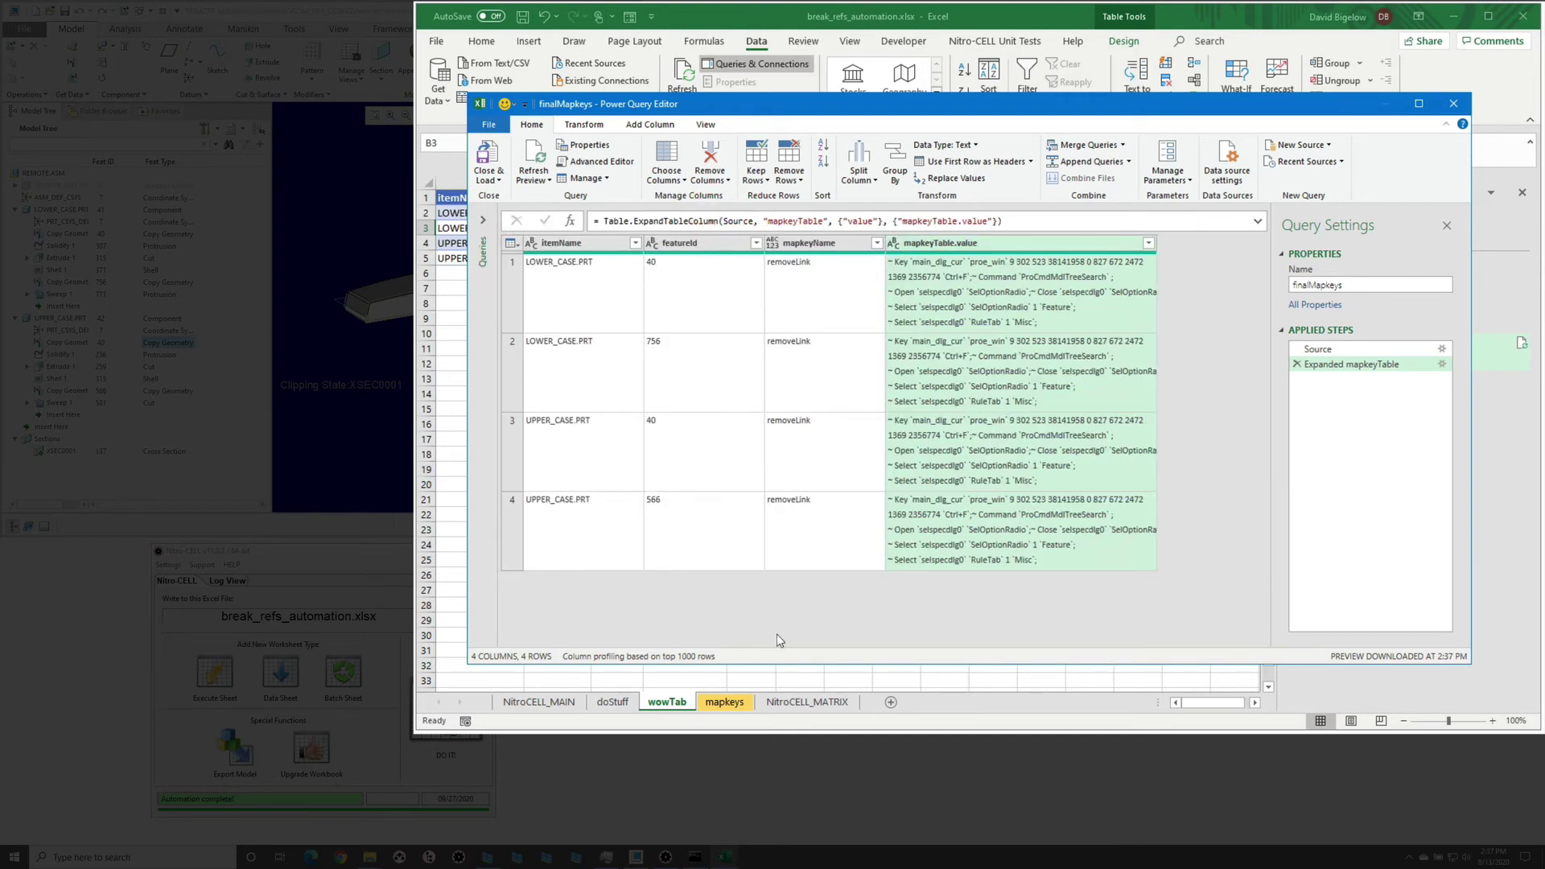
left_click(588, 284)
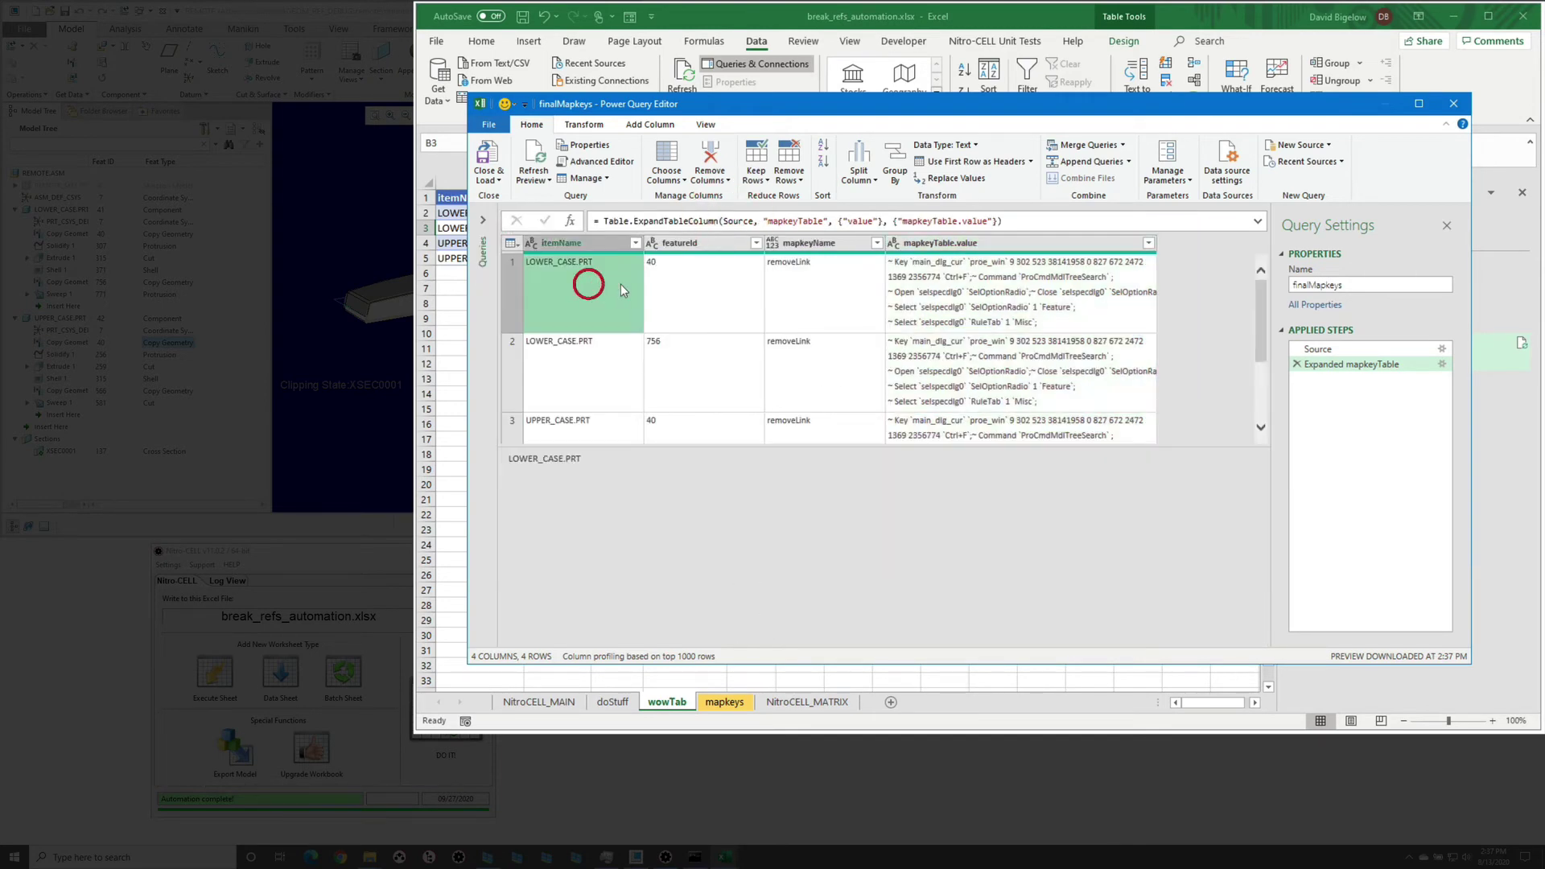
left_click(711, 290)
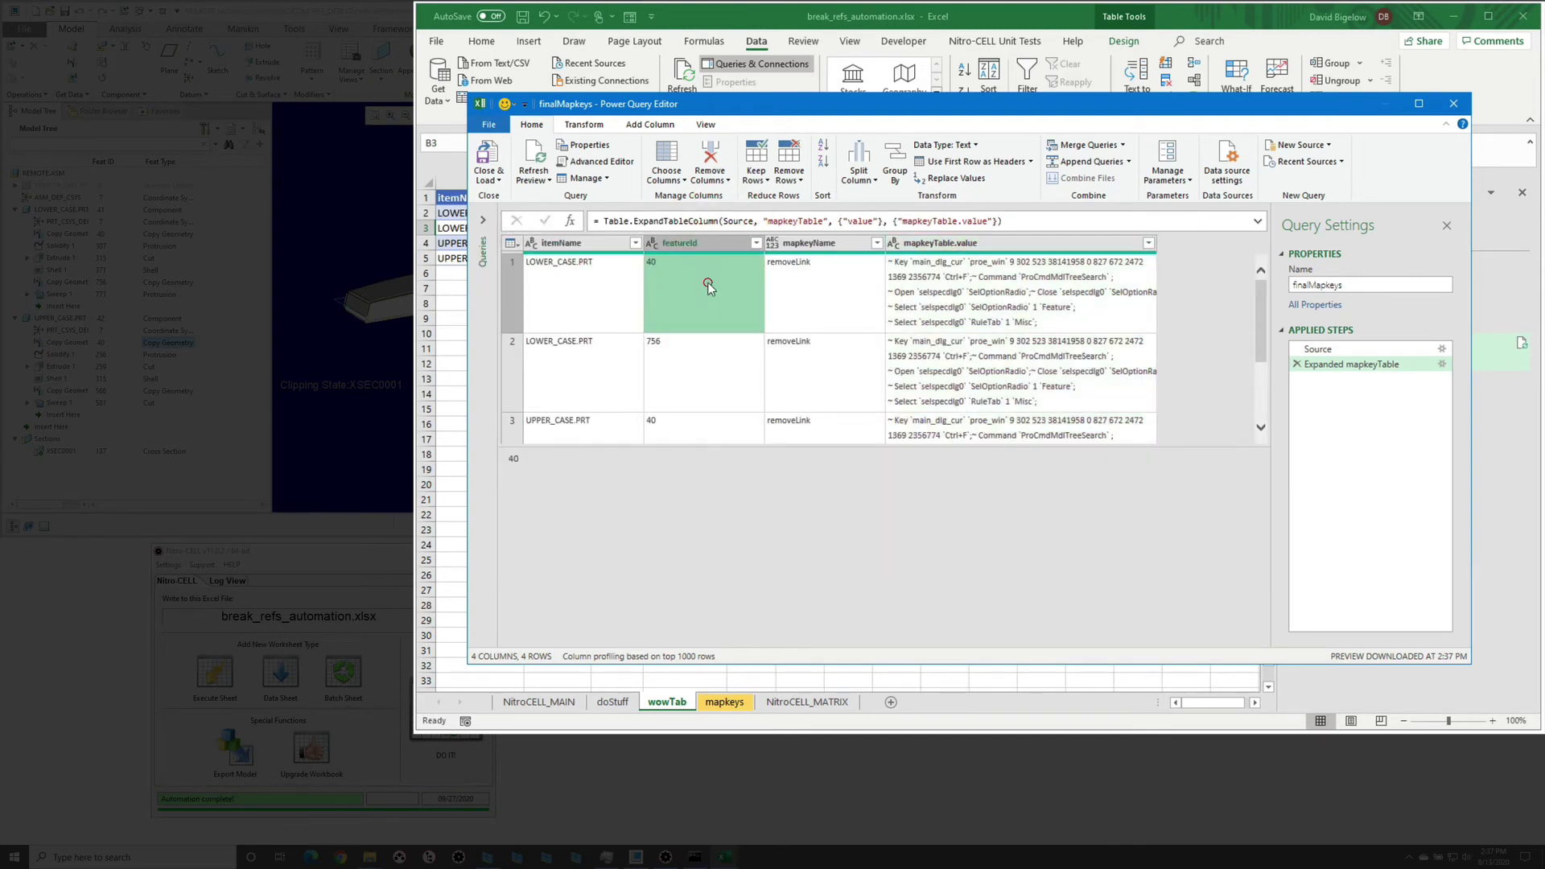
left_click(837, 281)
left_click(962, 278)
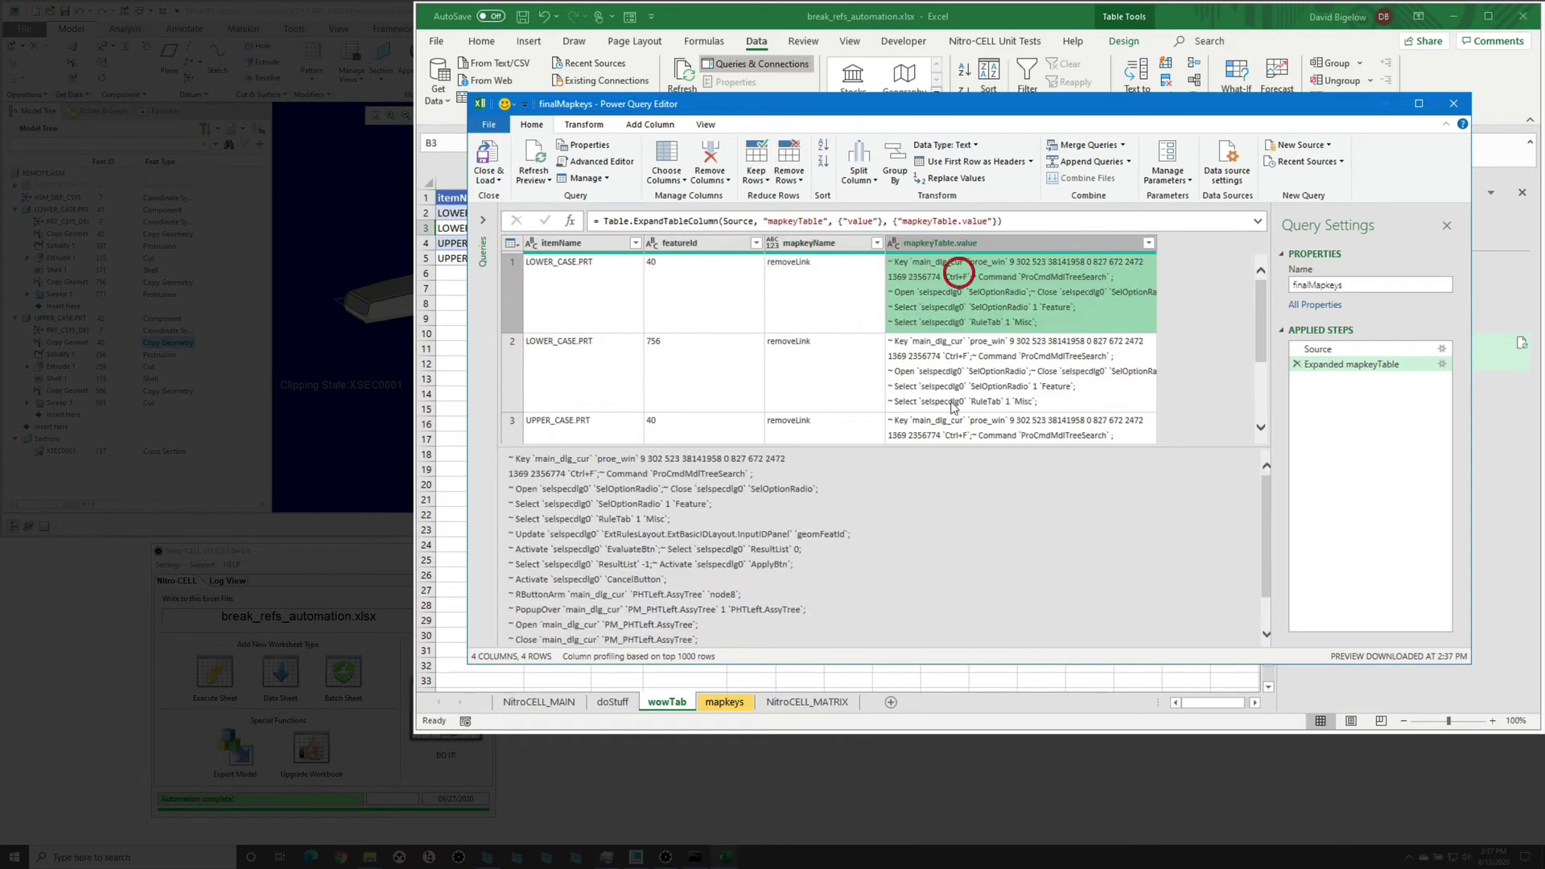
double_click(826, 535)
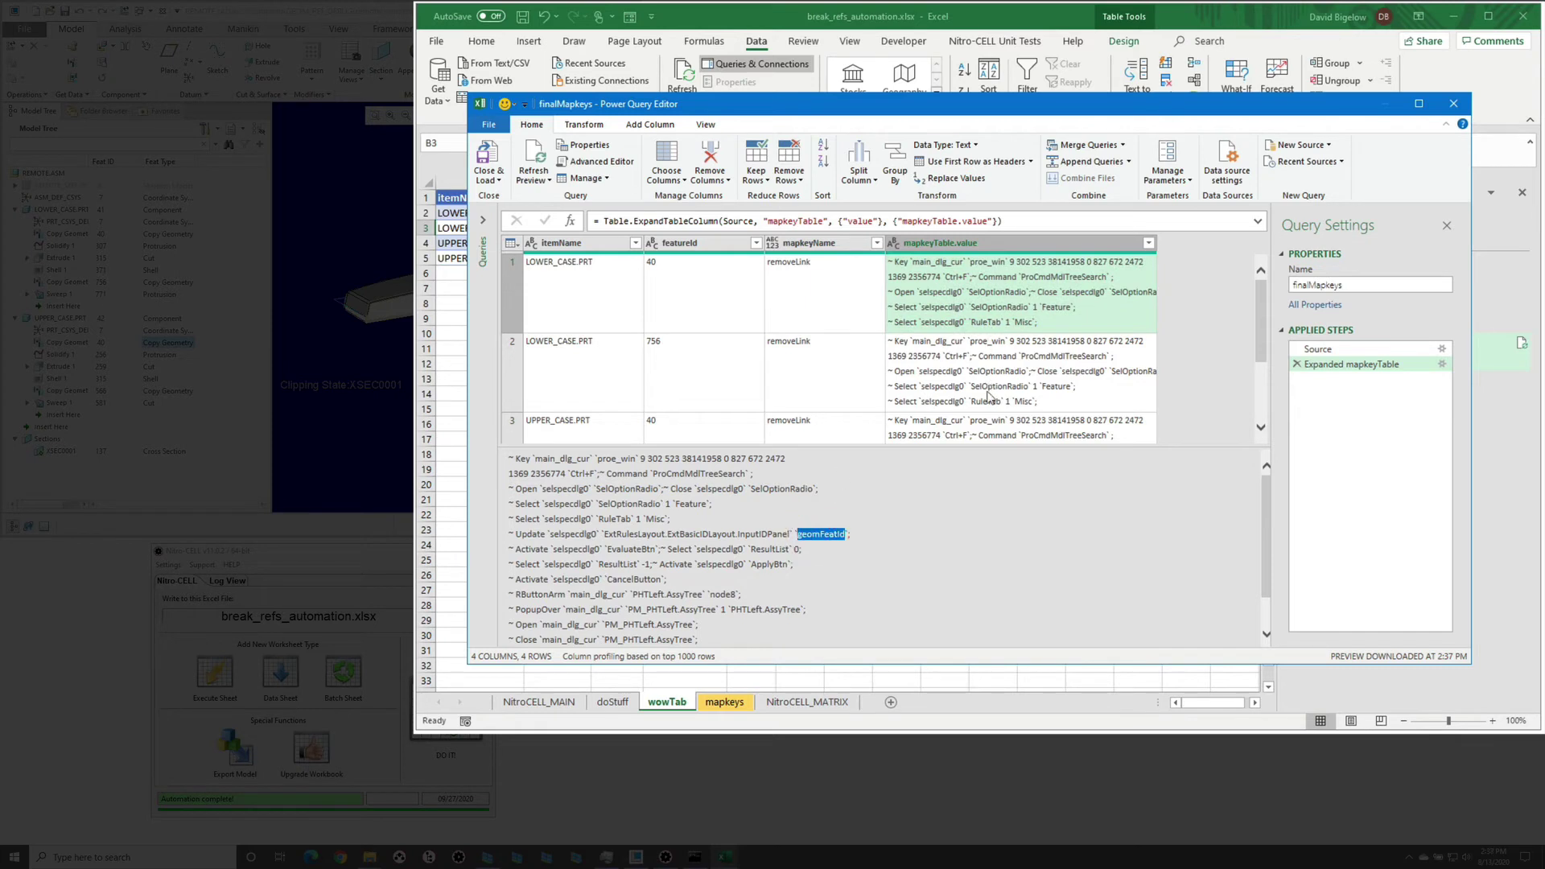
left_click(649, 125)
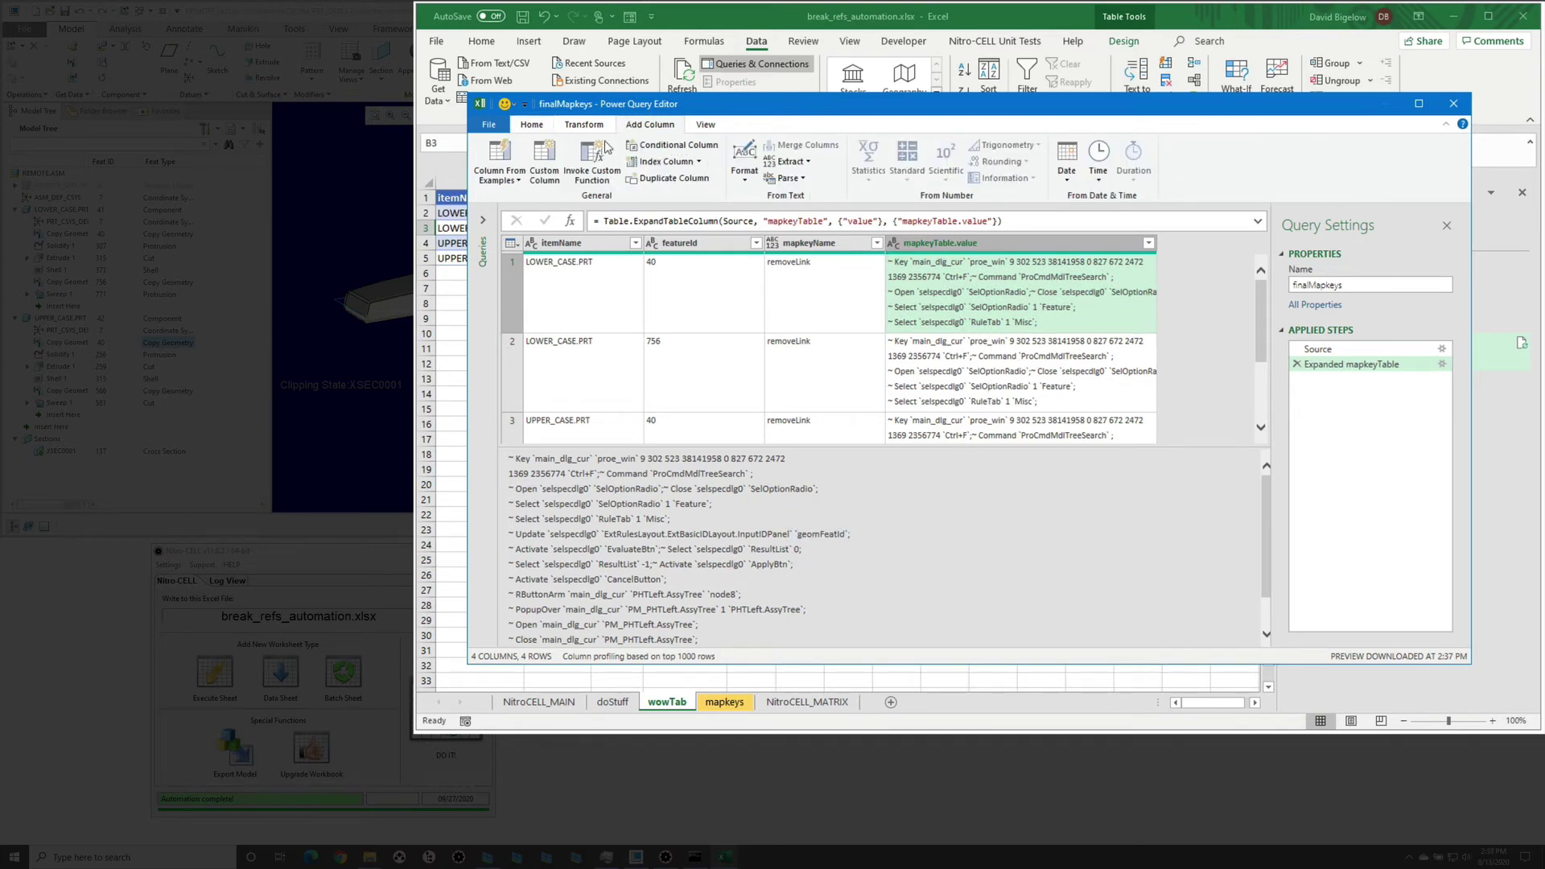
Start a new custom column and name it mapkeySeq
left_click(547, 168)
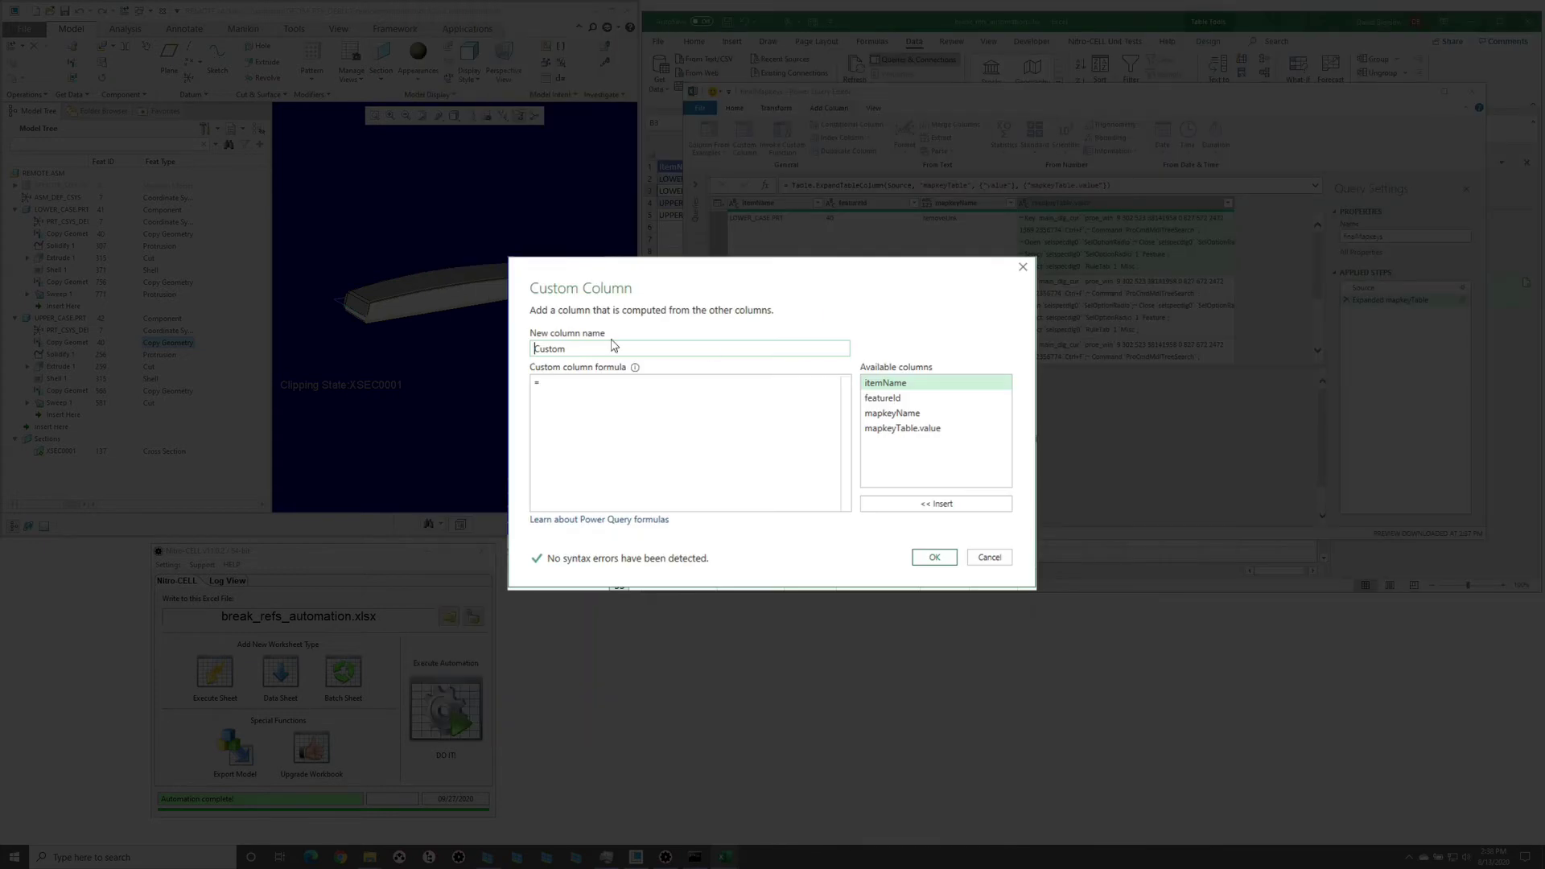
double_click(544, 349)
type("finalMap")
key("ctrl+a")
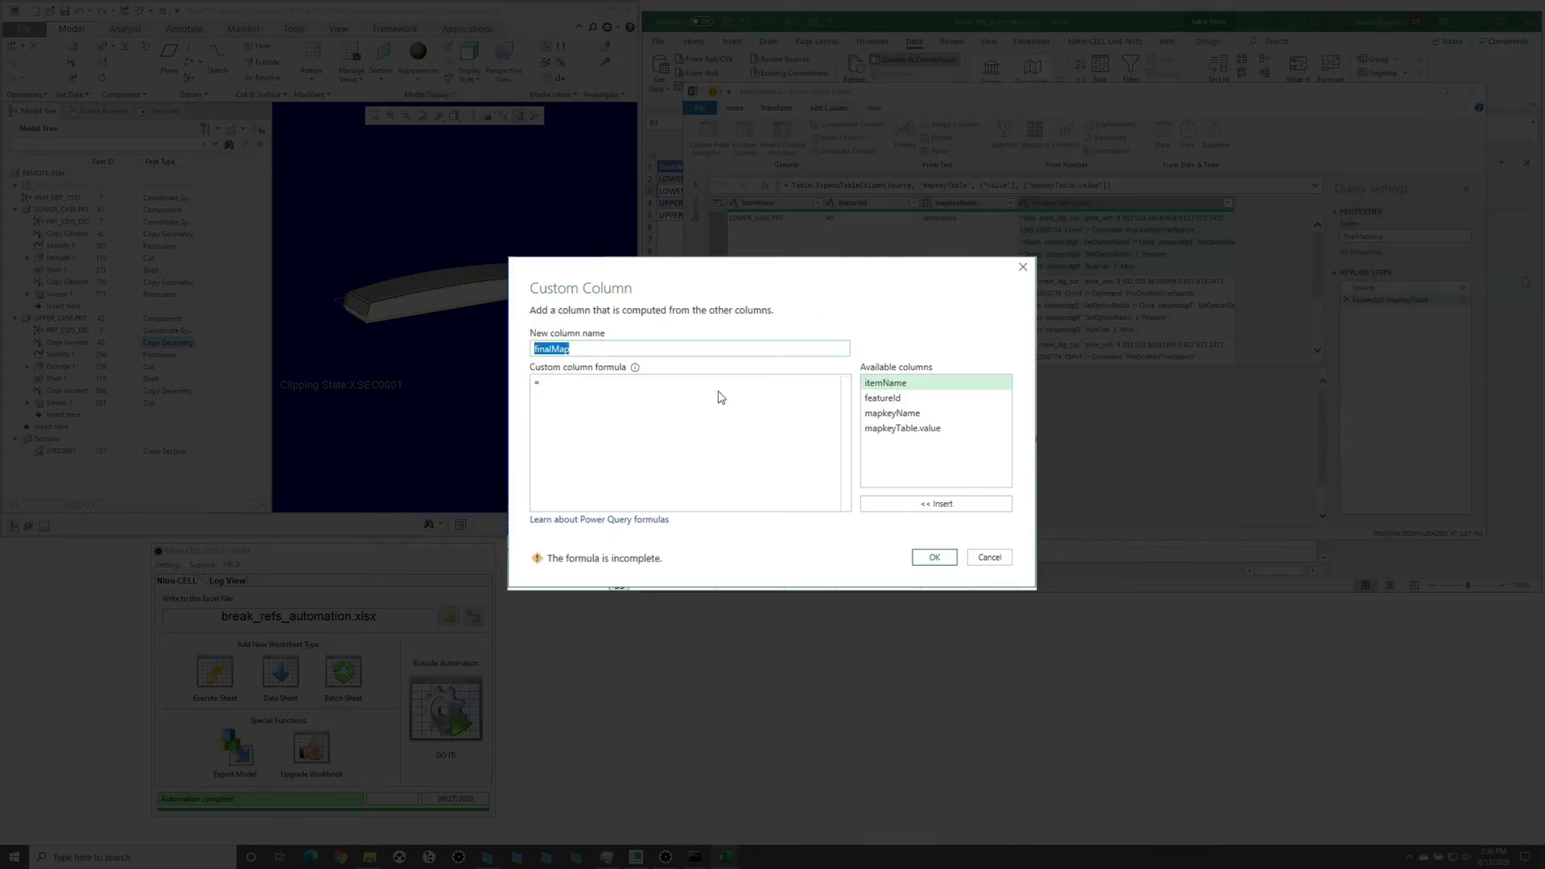
type("mapkeySeq")
left_click(630, 391)
Give it the formula Replacer.ReplaceText([mapkeyTable.value],"geomFeatId",[featureId]) and create the column
type("rep")
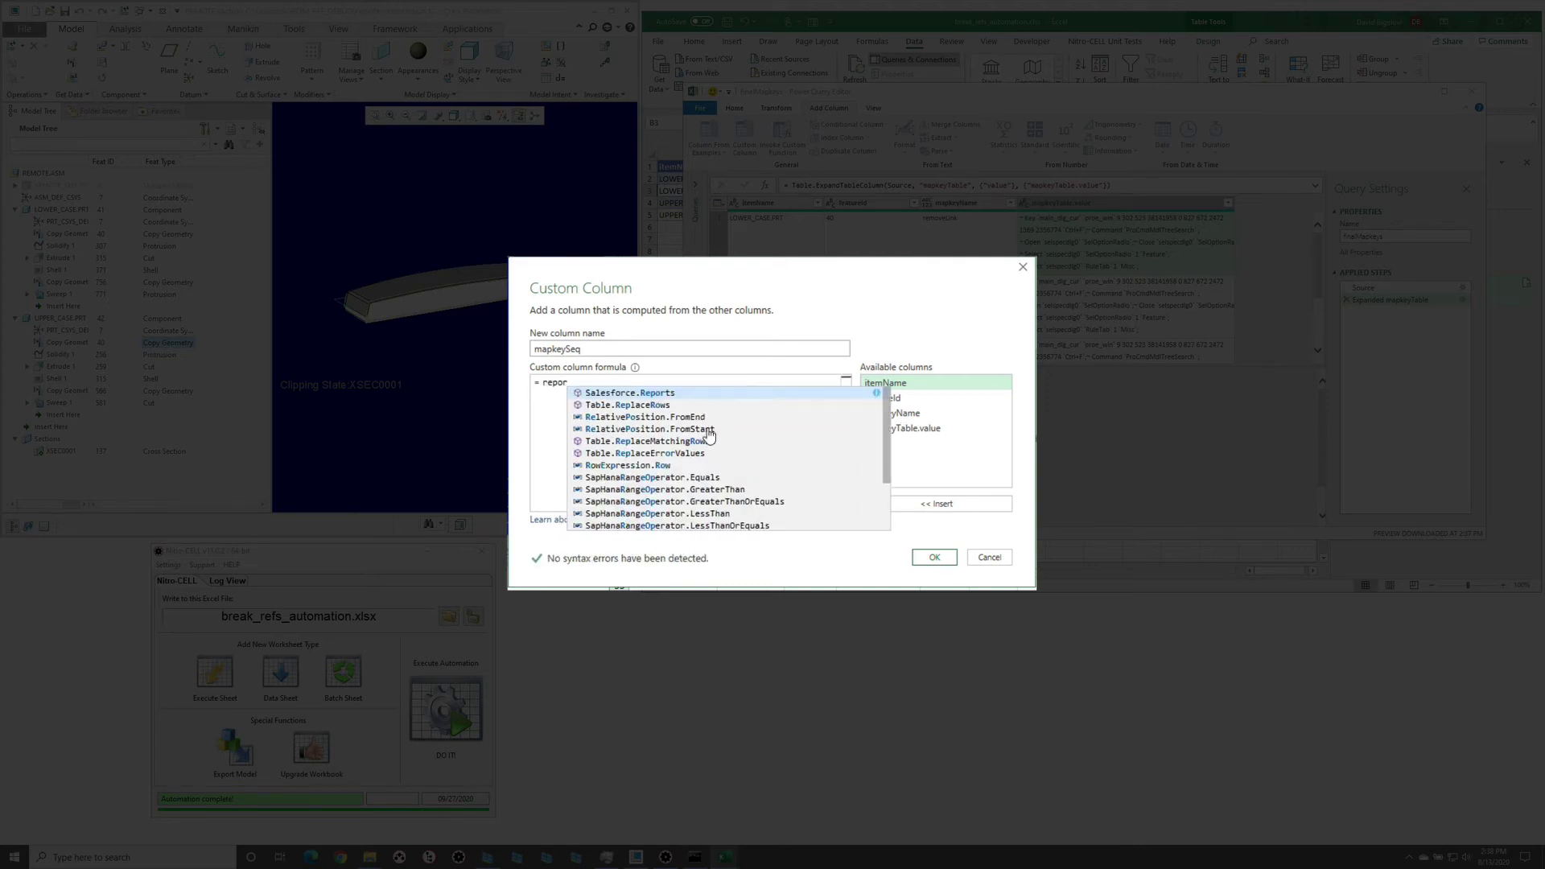
type("la")
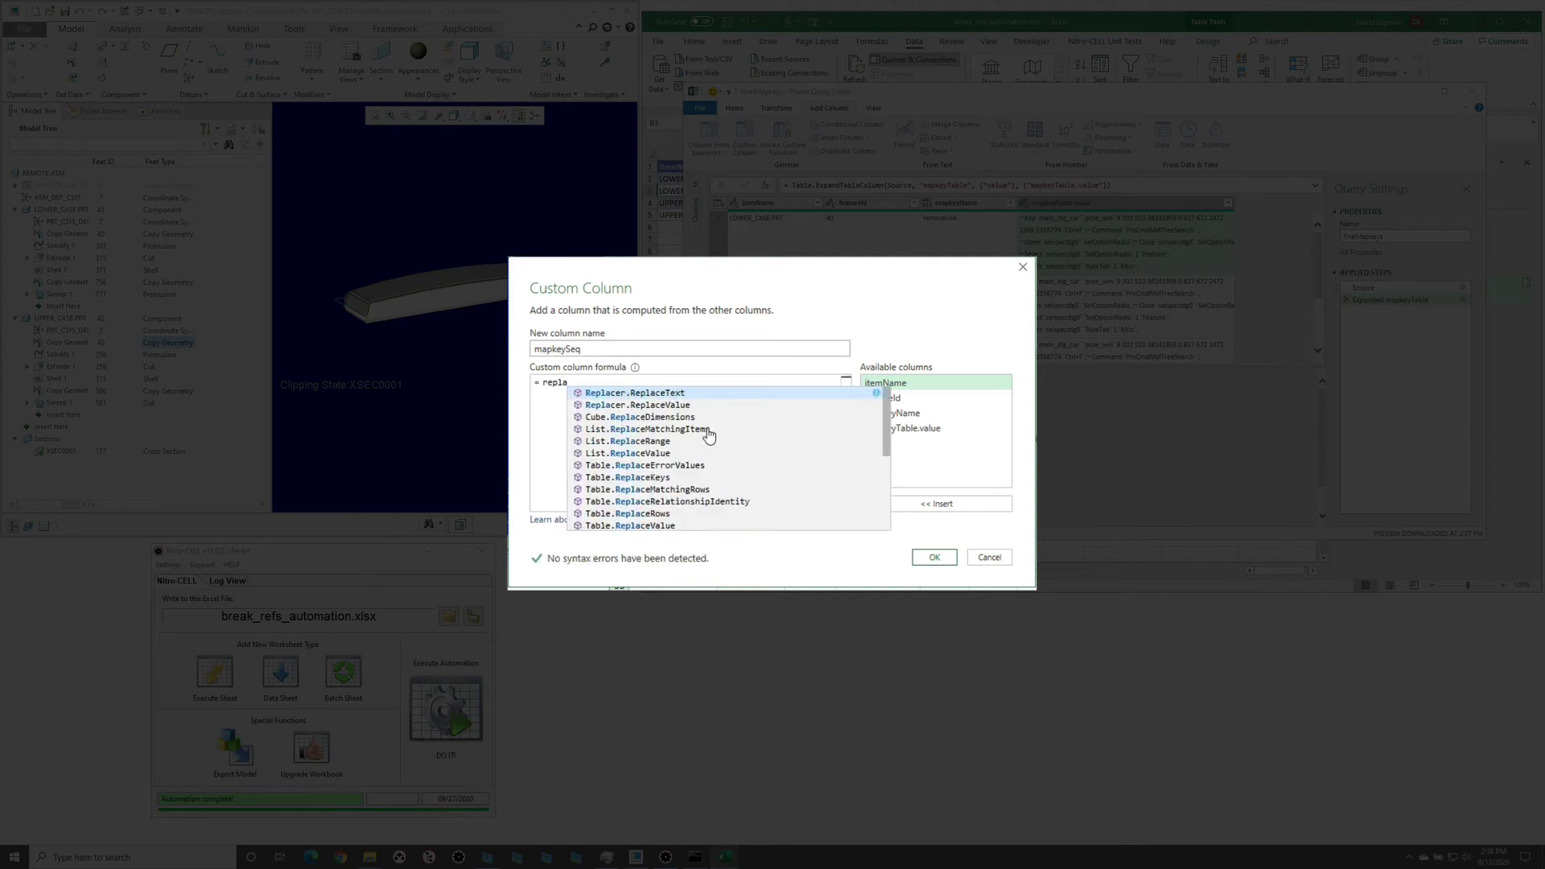
key("Tab")
left_click(672, 396)
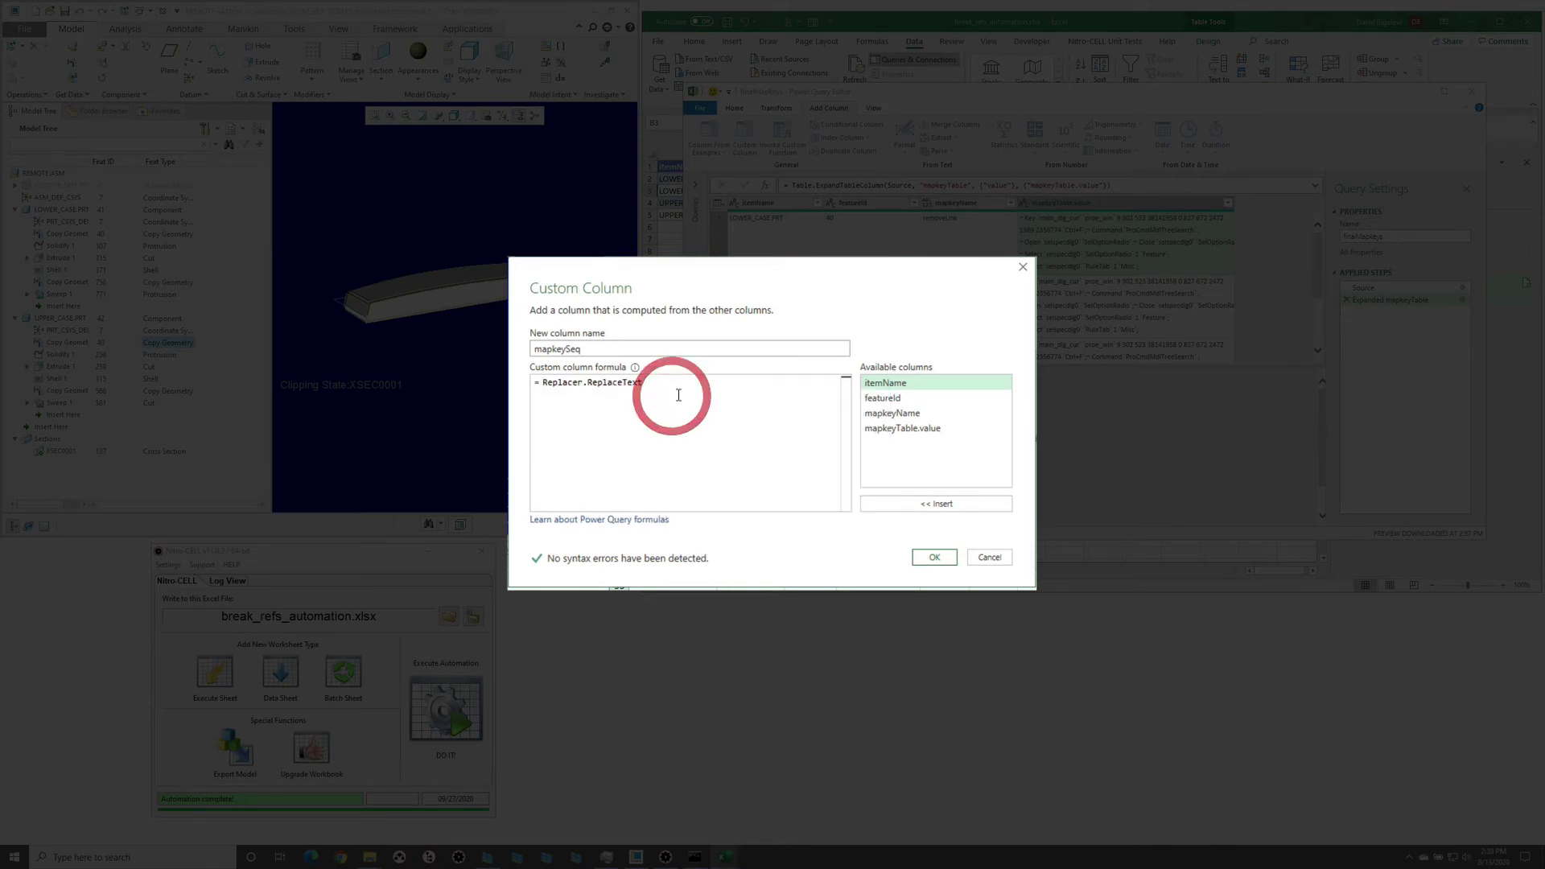
type("(")
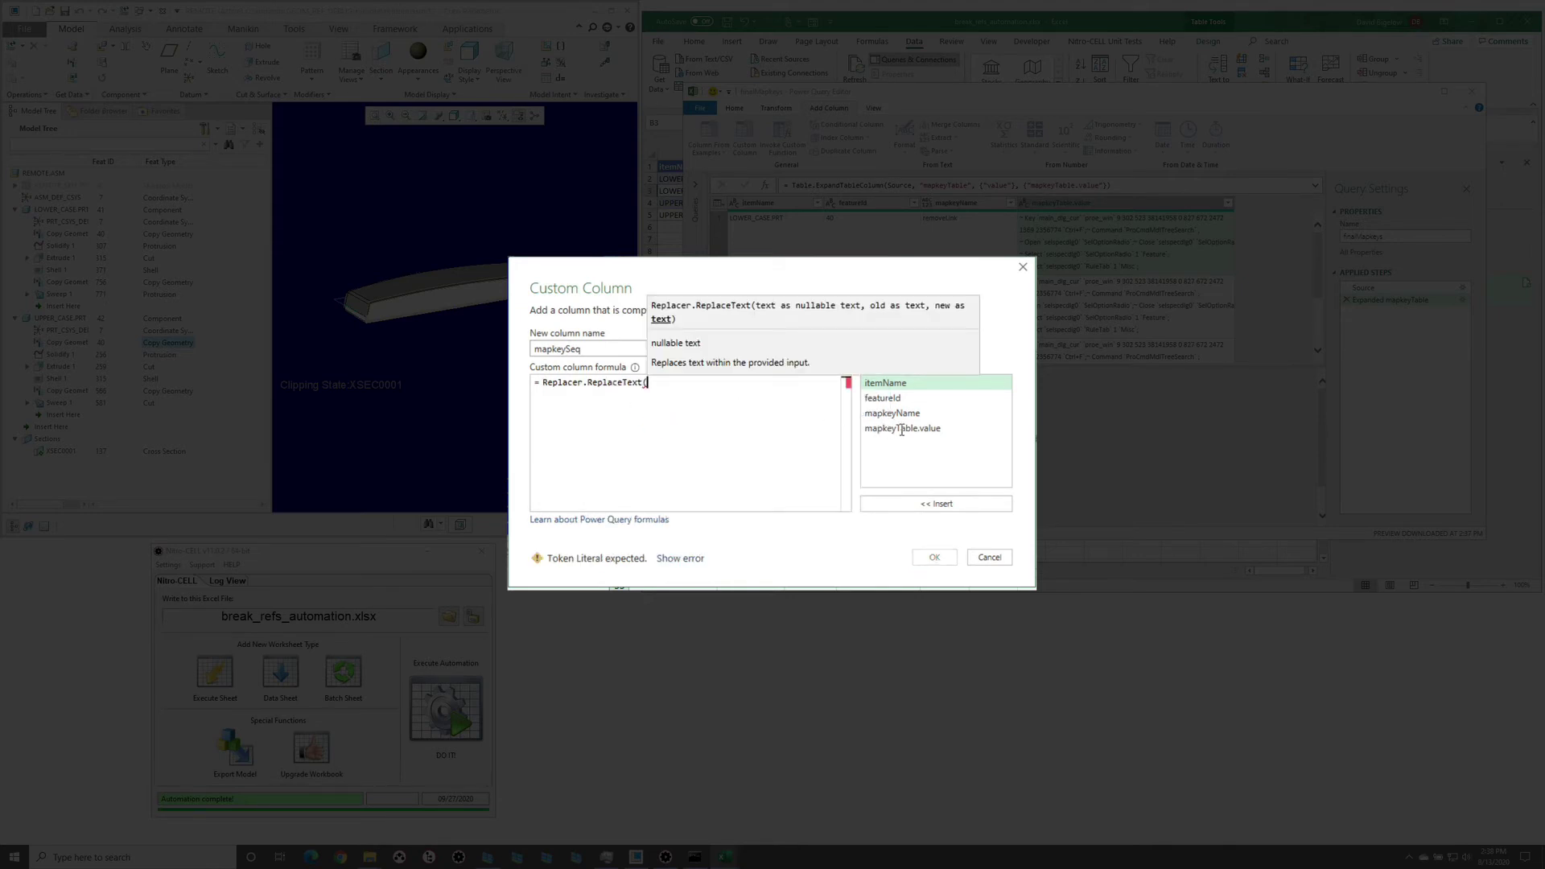
double_click(901, 430)
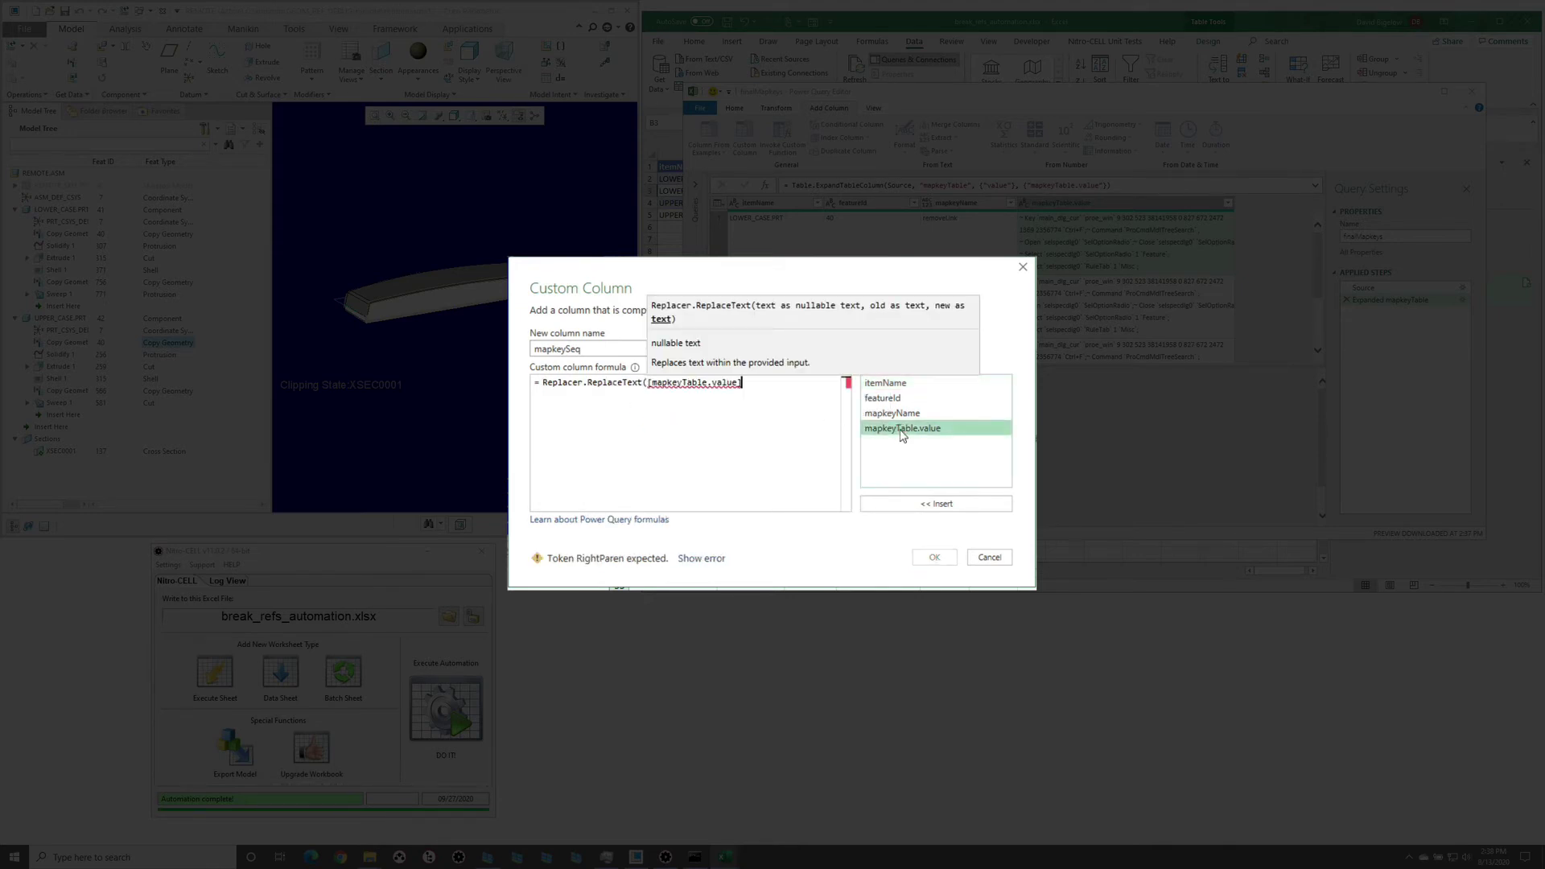
type(",\"geomFeatId")
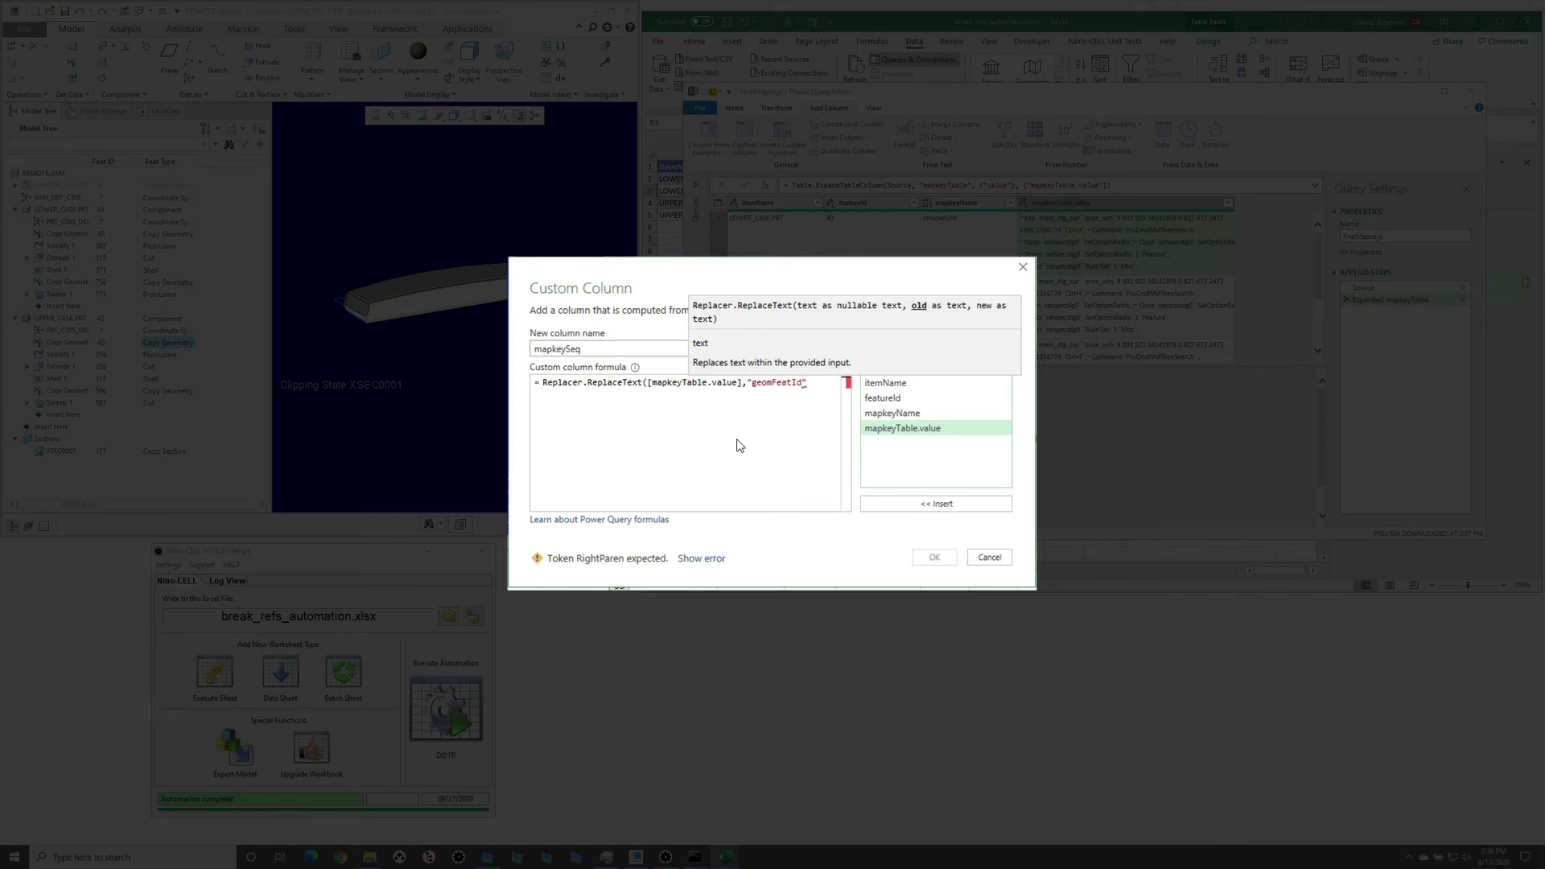
left_click(817, 387)
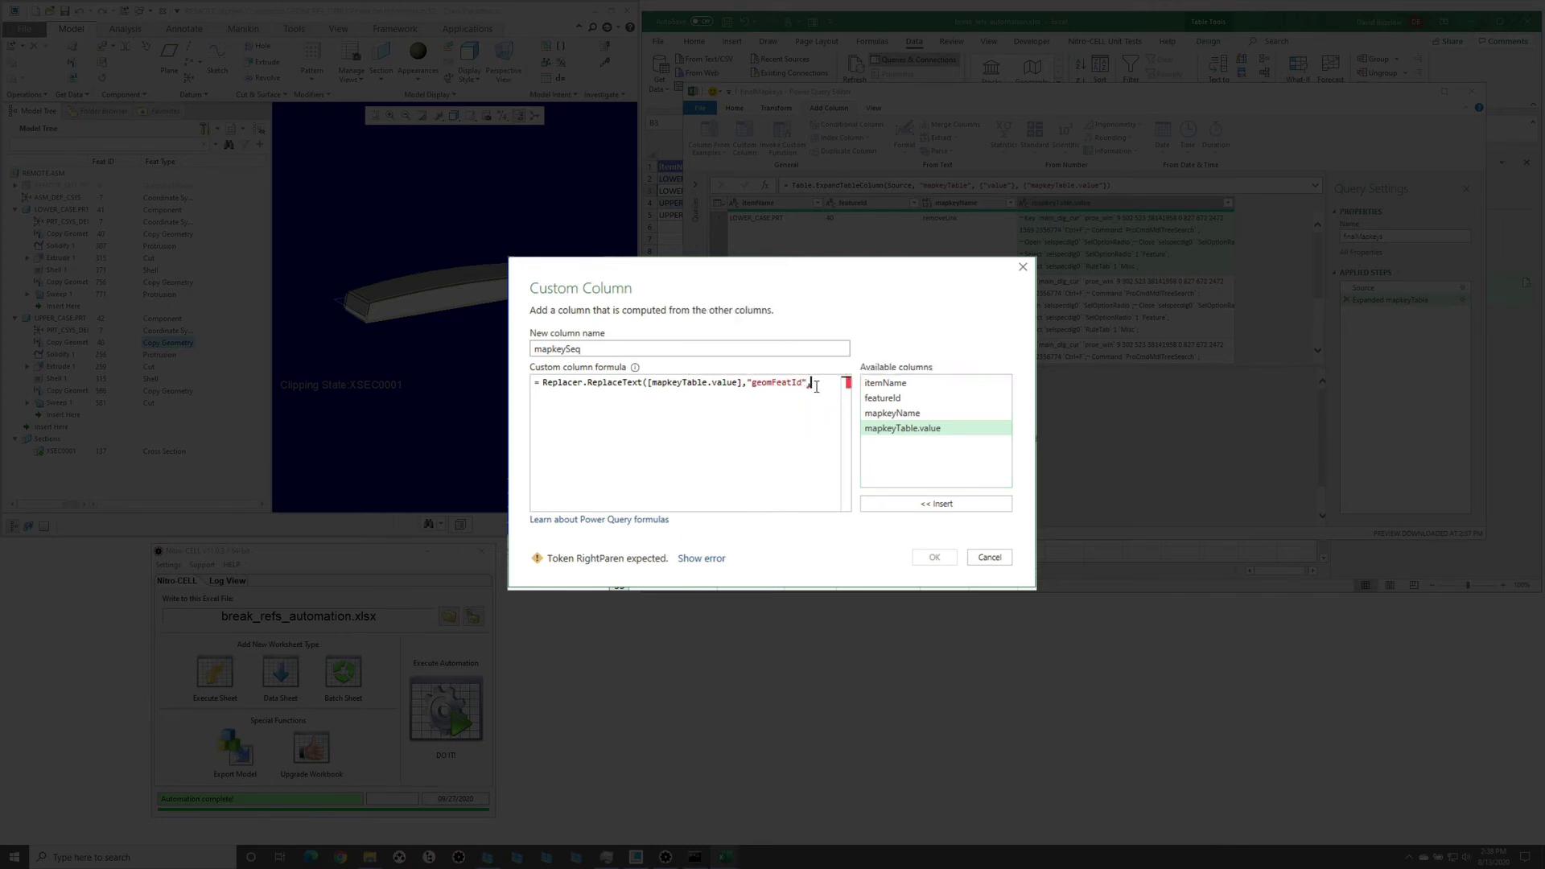
double_click(883, 397)
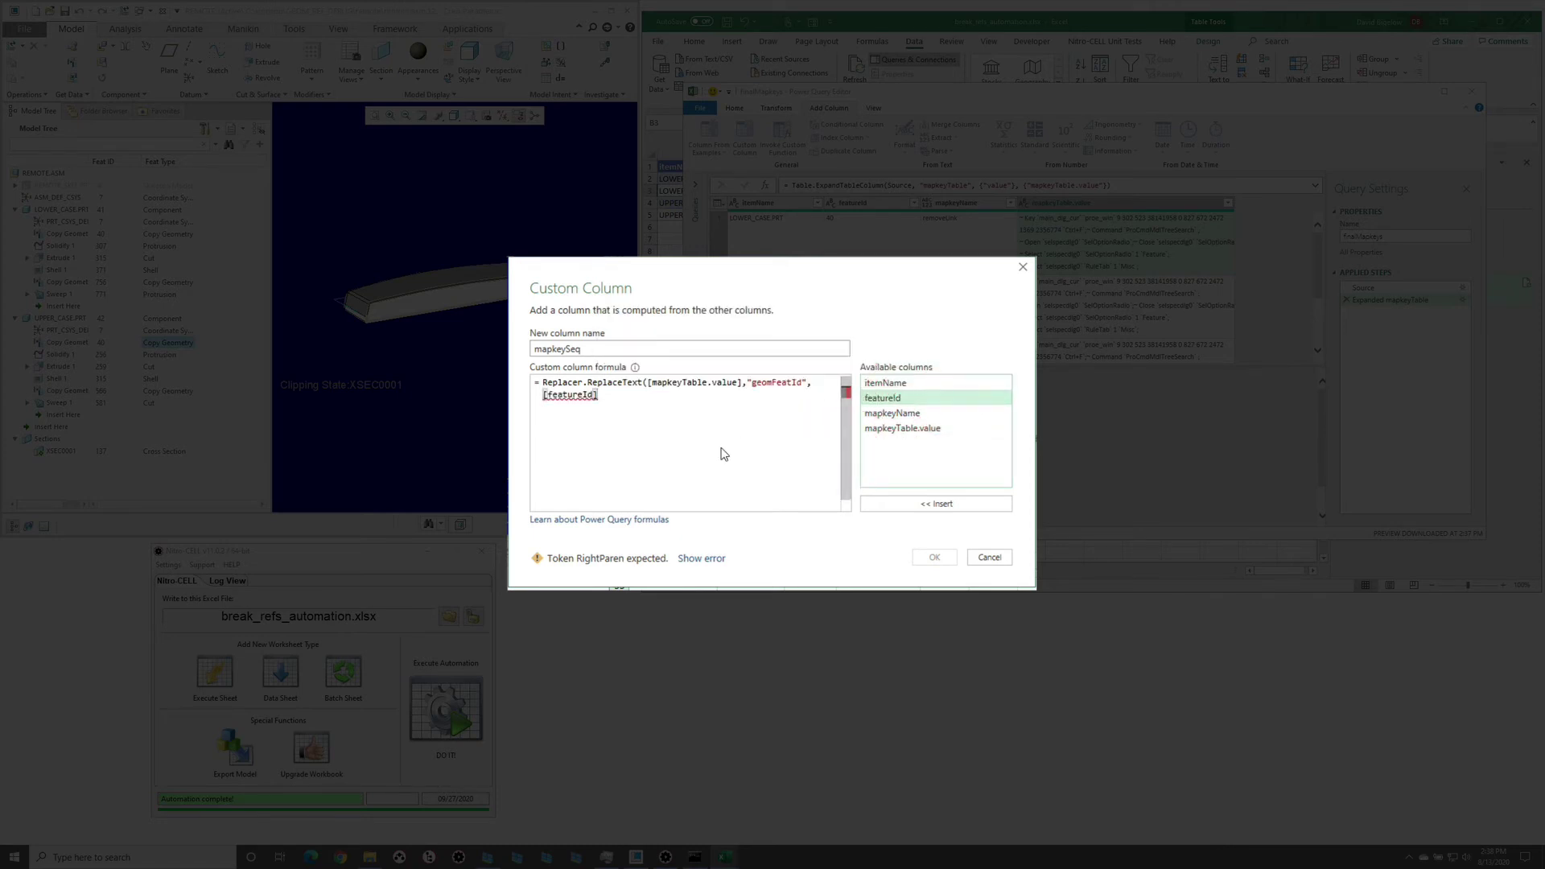
type(")")
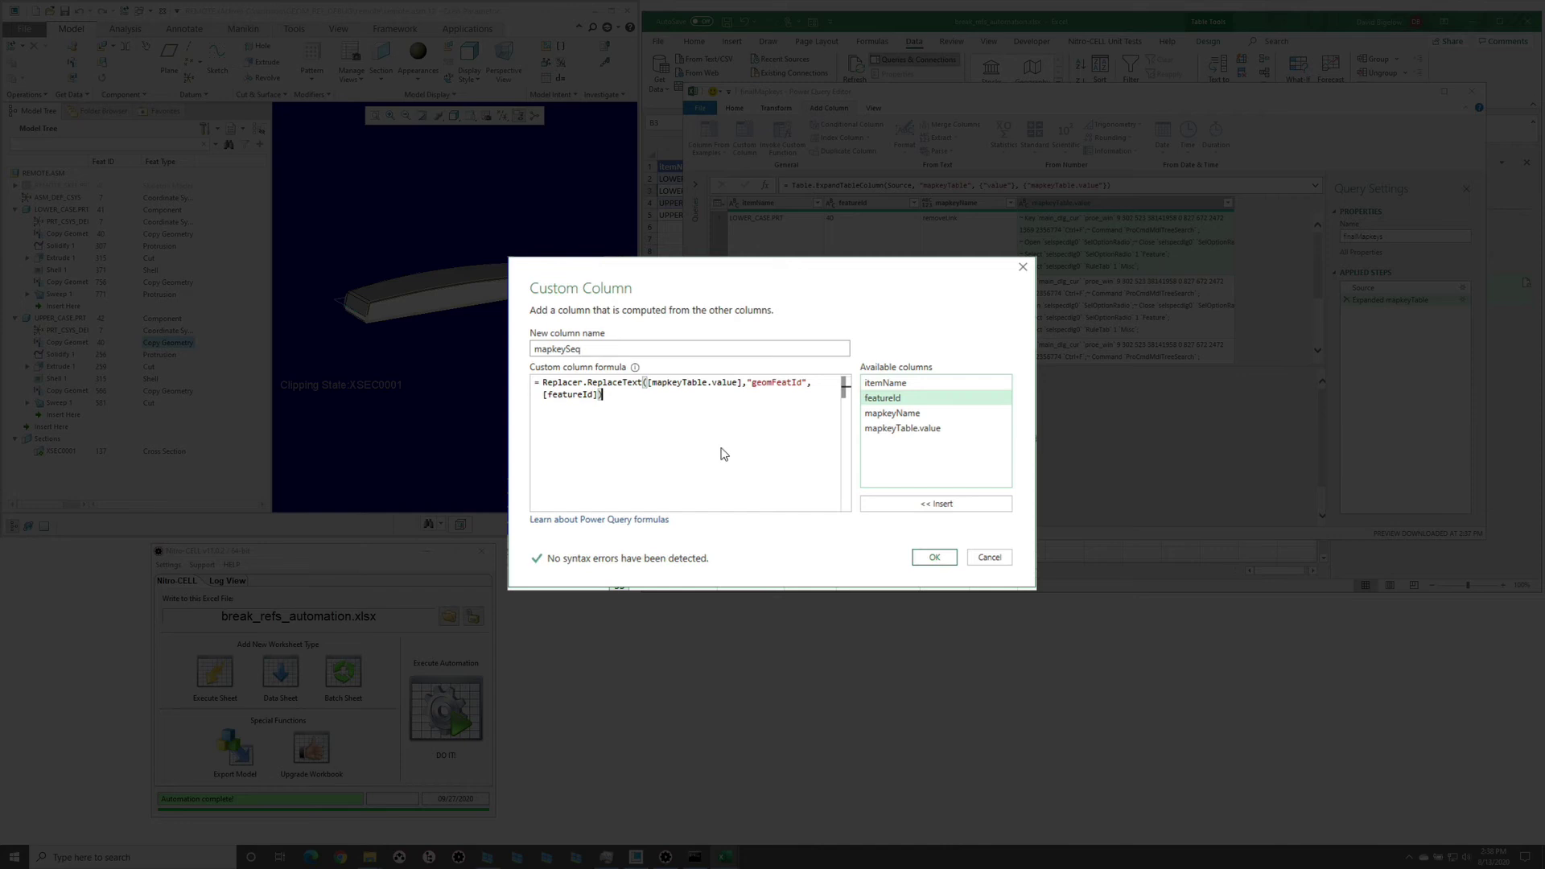
left_click(930, 557)
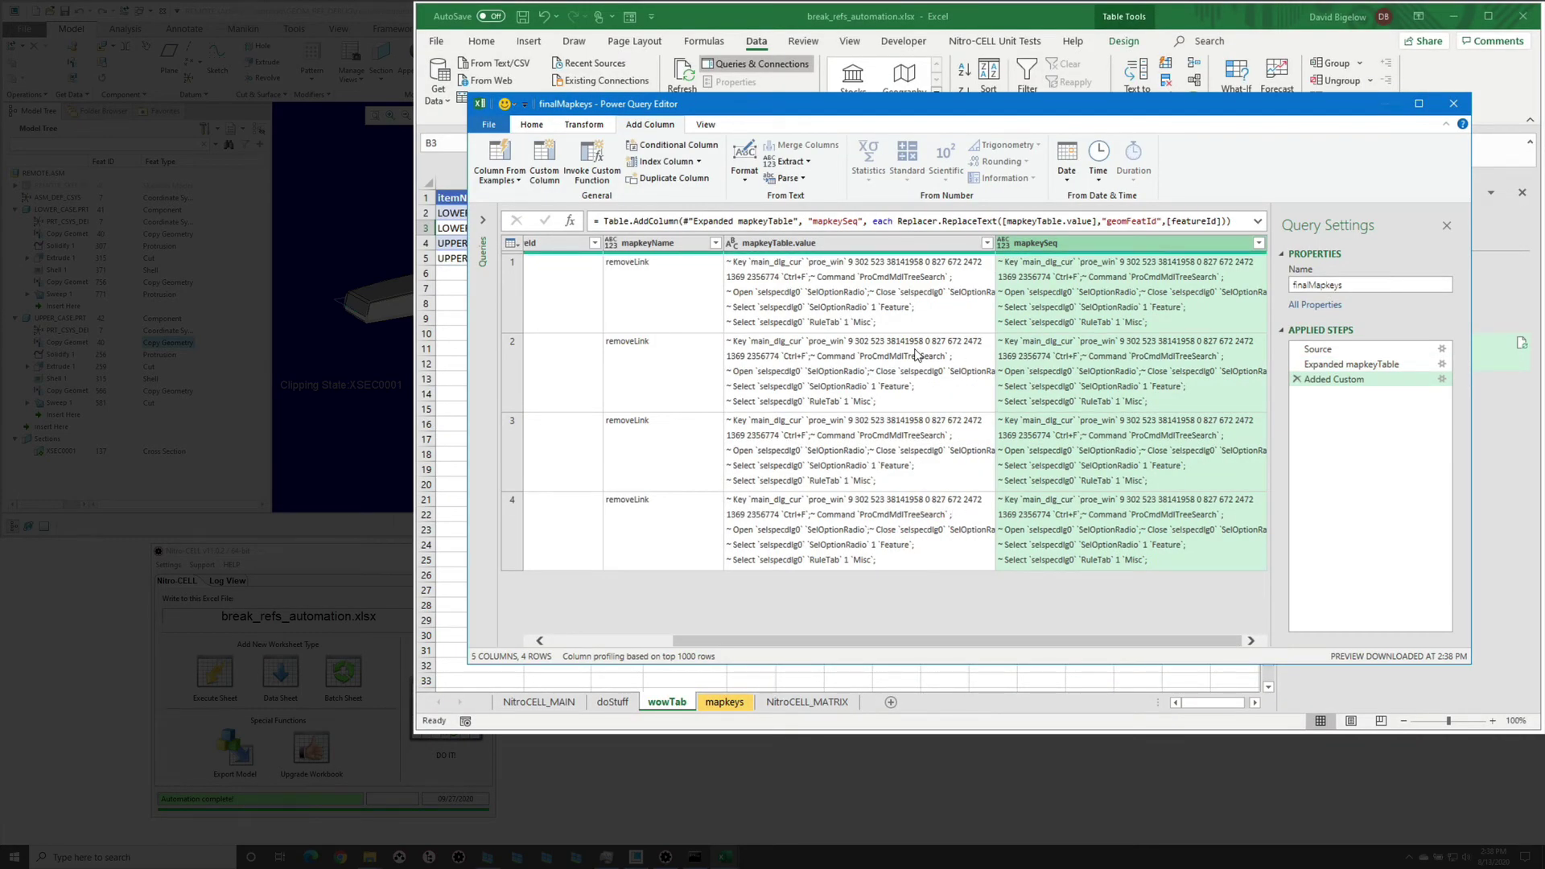
left_click(1067, 290)
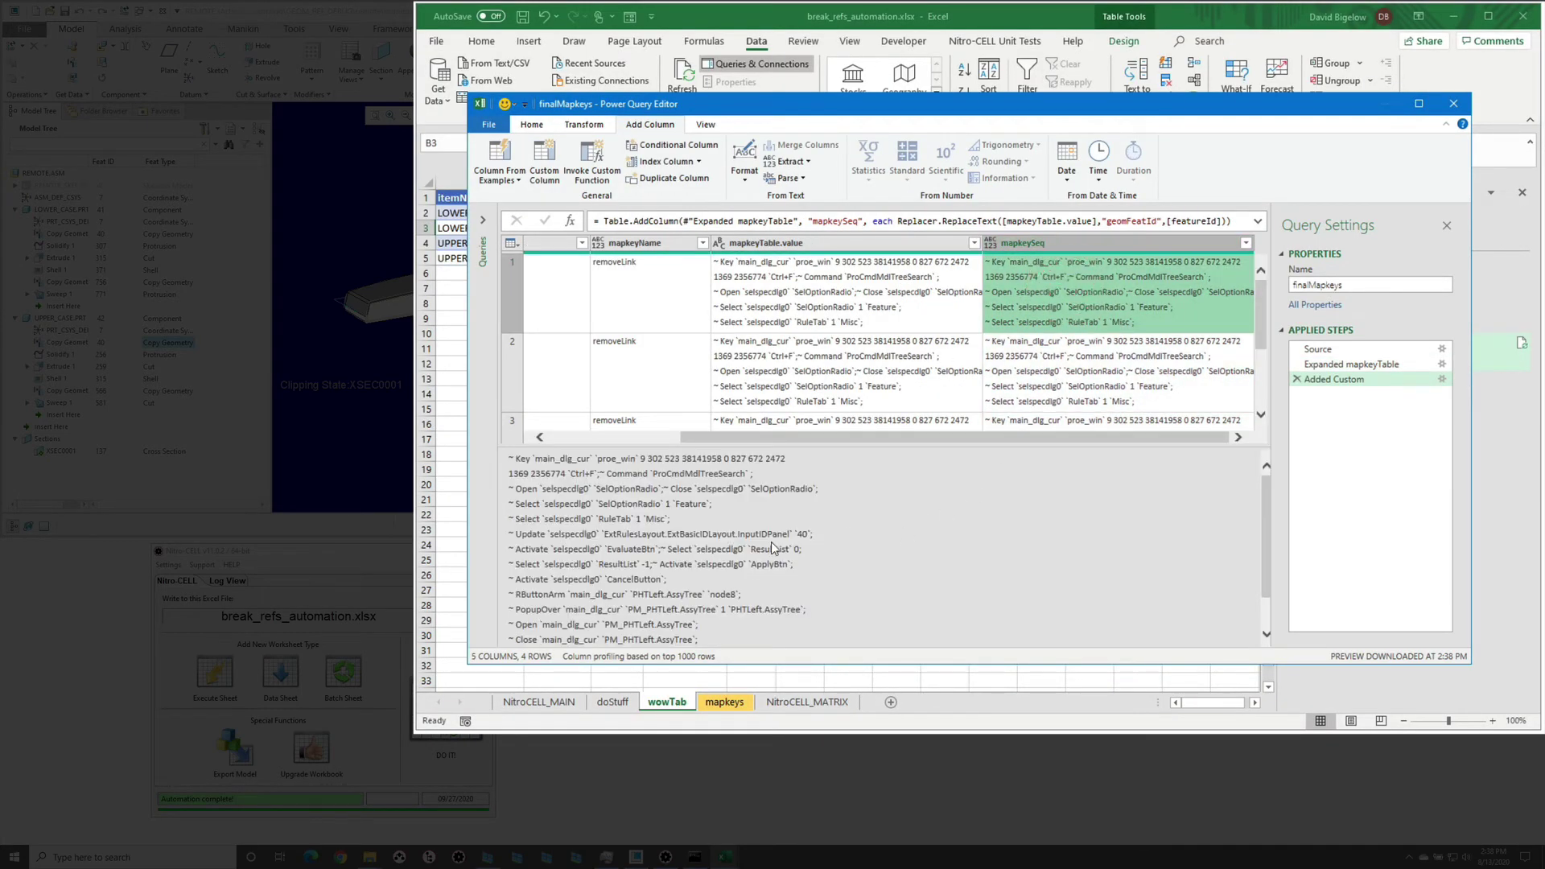
left_click_drag(711, 439, 649, 441)
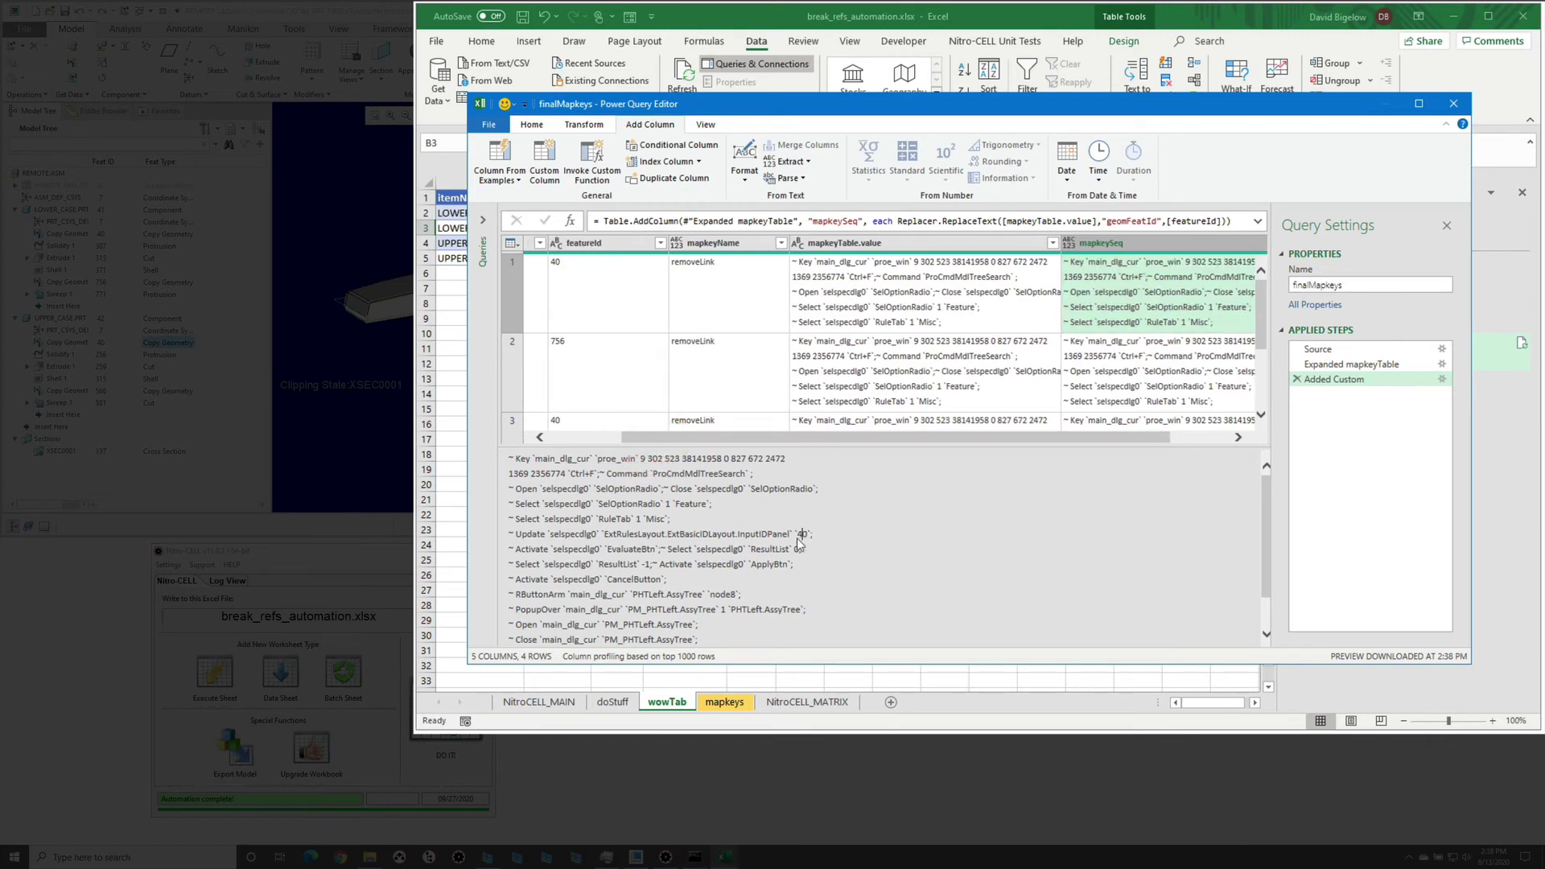
left_click(889, 304)
double_click(825, 536)
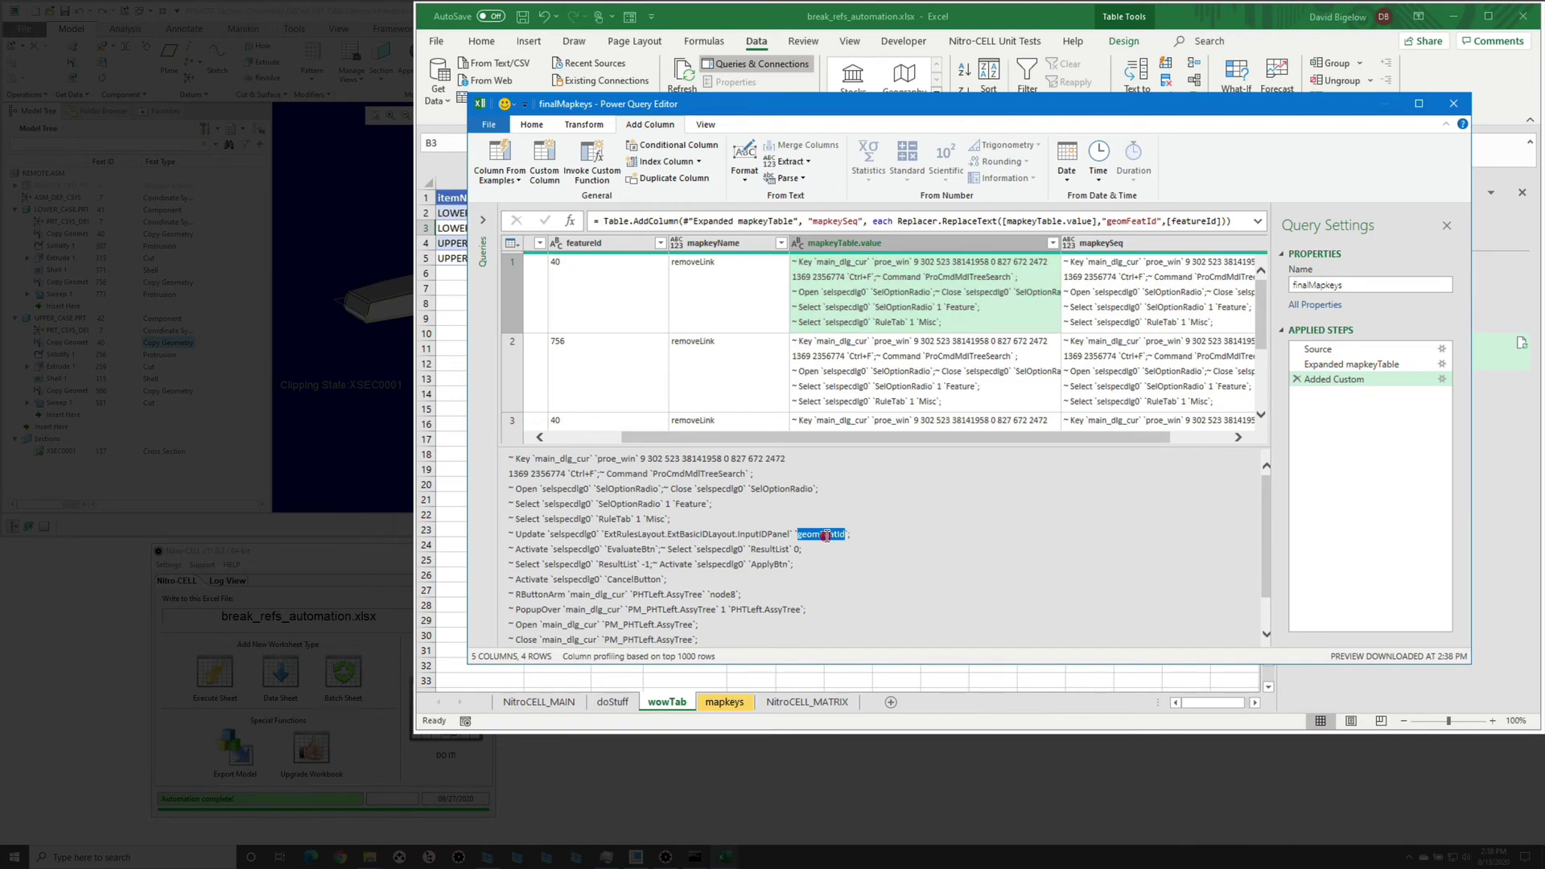
left_click(1146, 290)
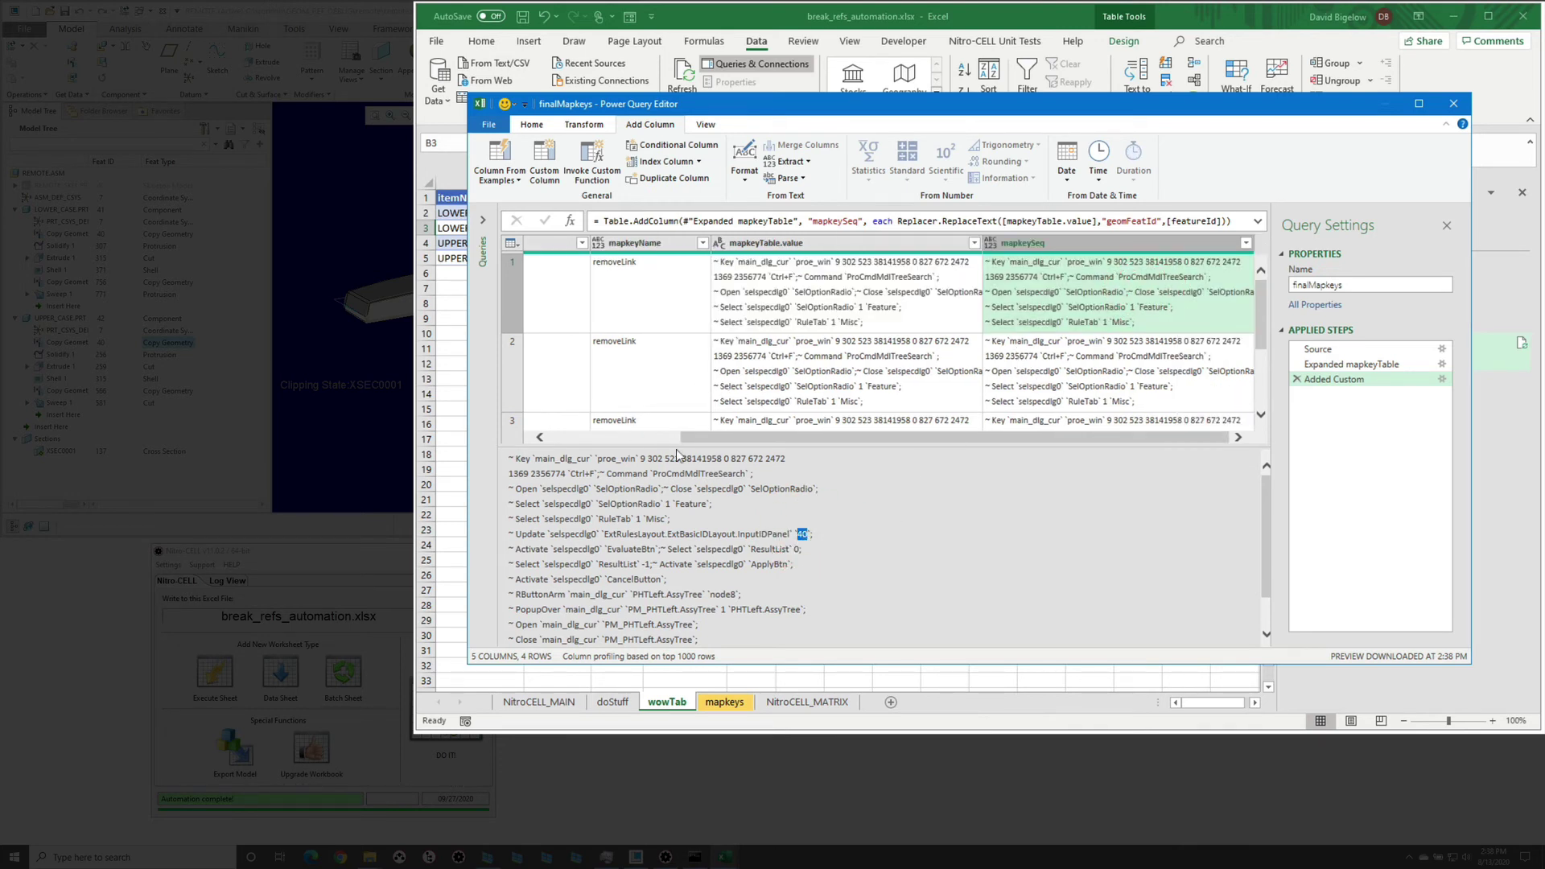
left_click_drag(688, 437, 624, 437)
left_click(612, 385)
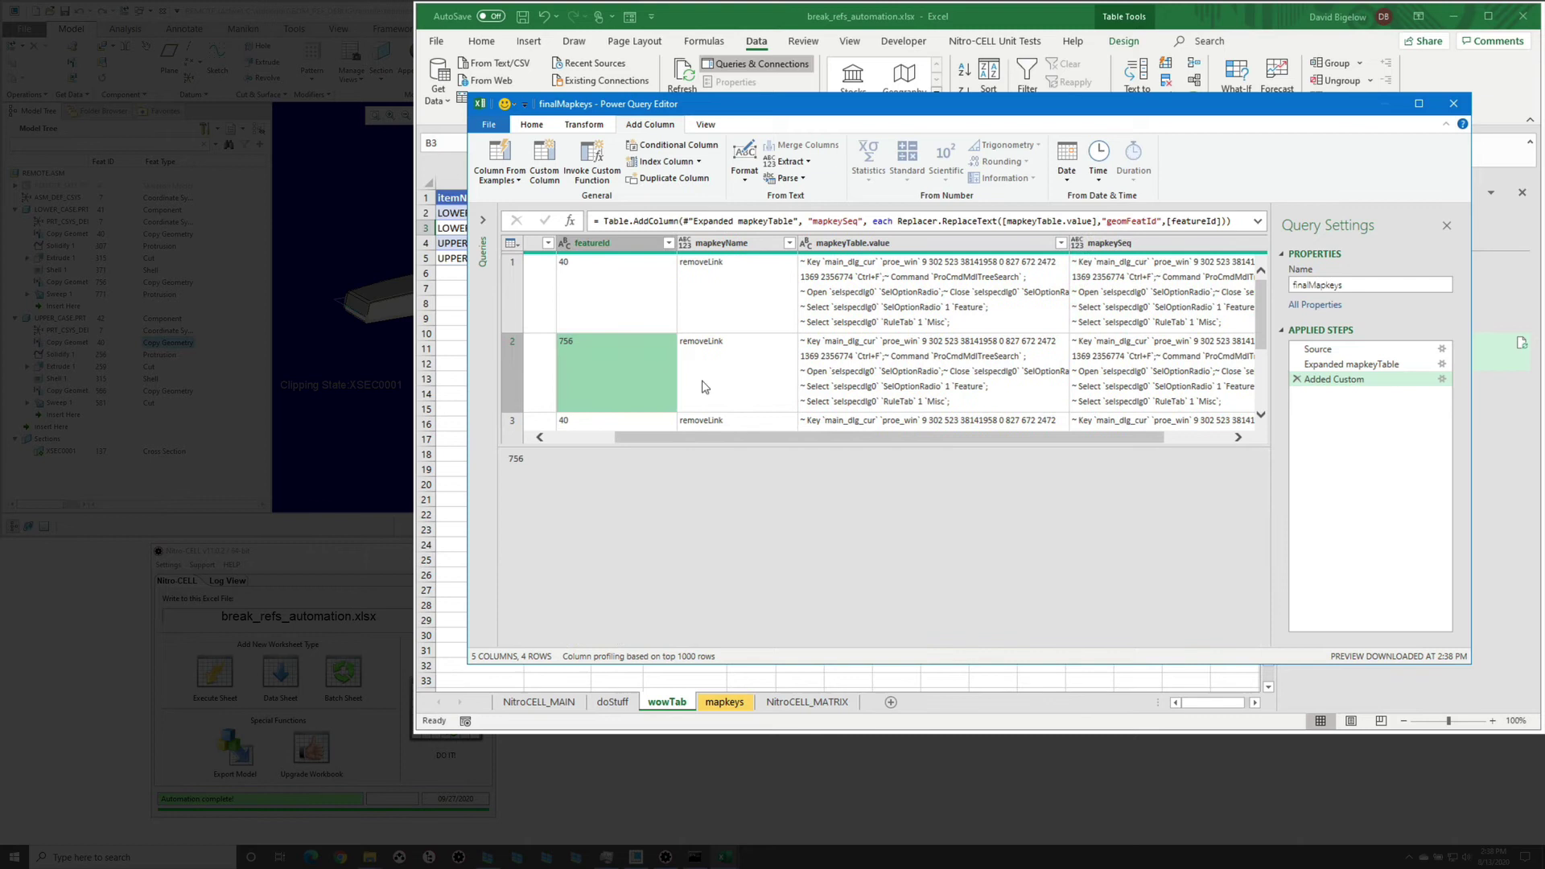
left_click(966, 376)
double_click(821, 534)
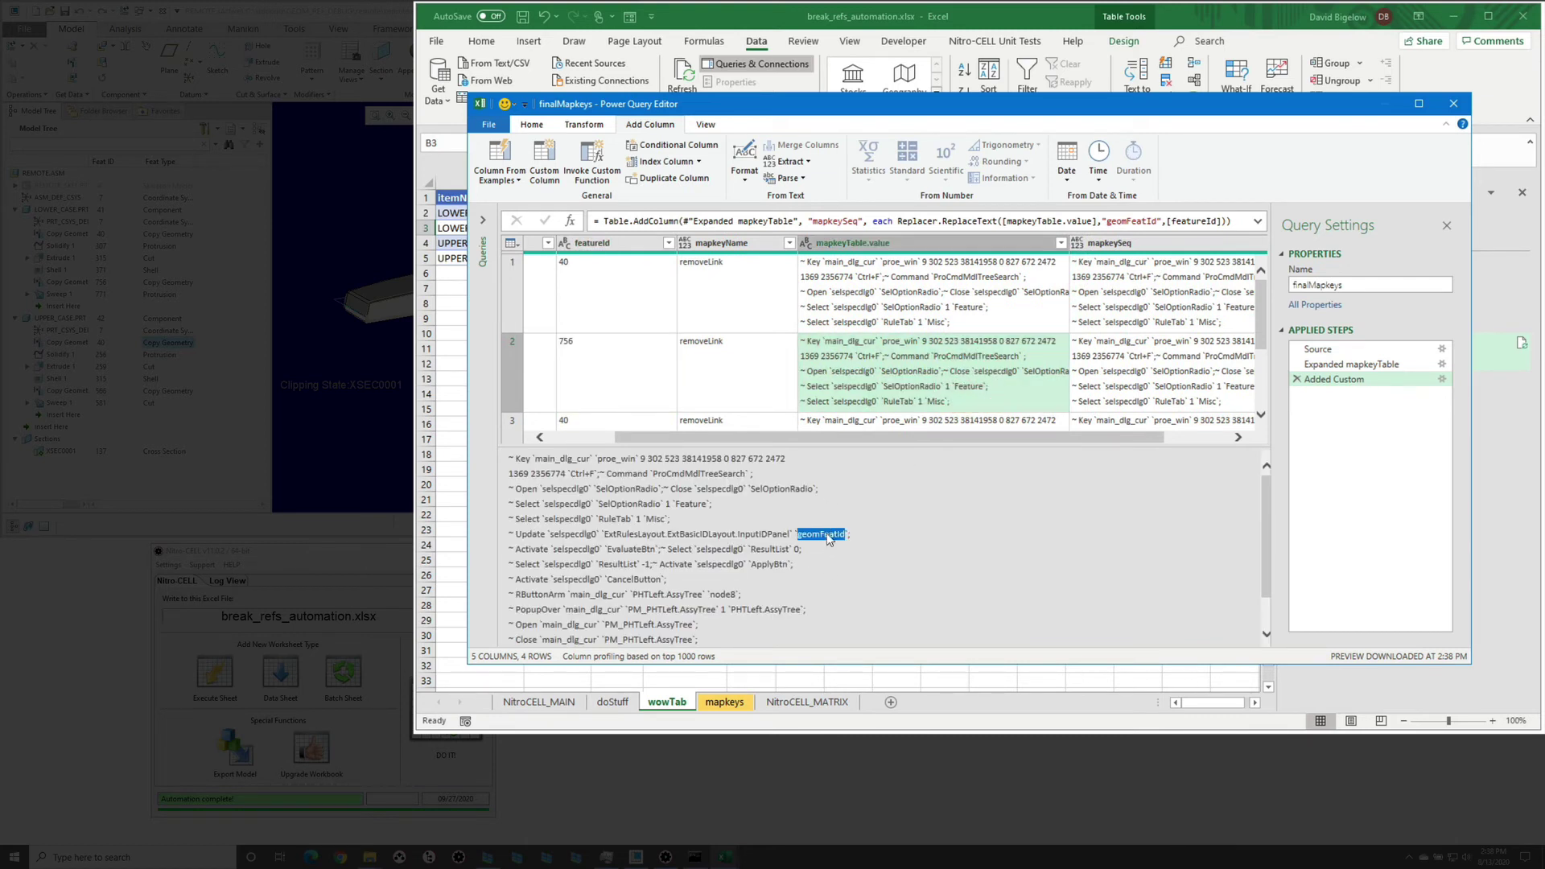
left_click(1145, 388)
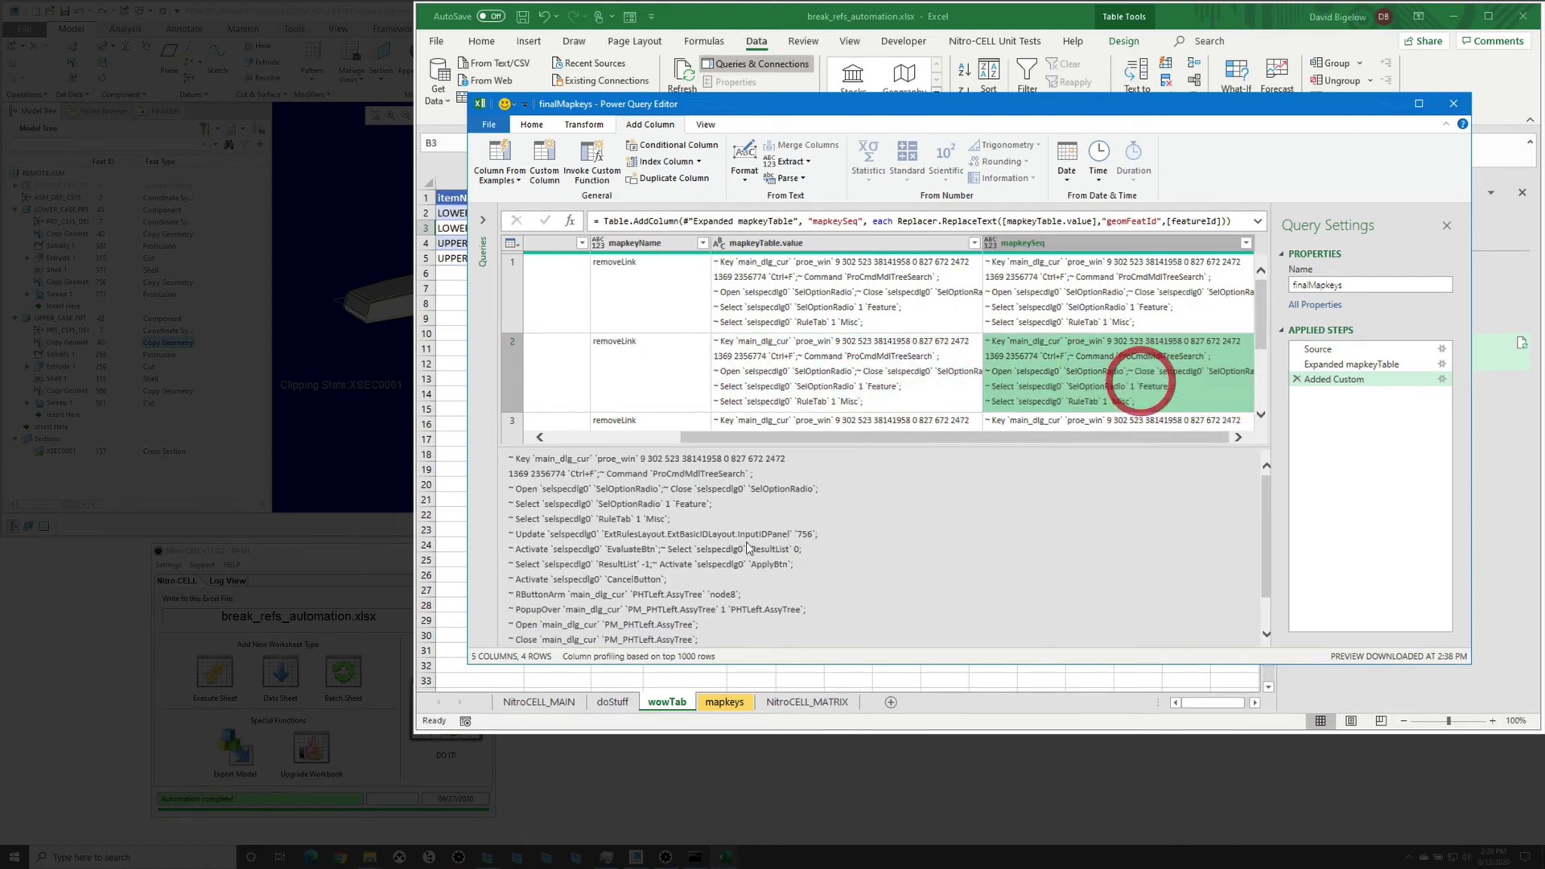
double_click(805, 535)
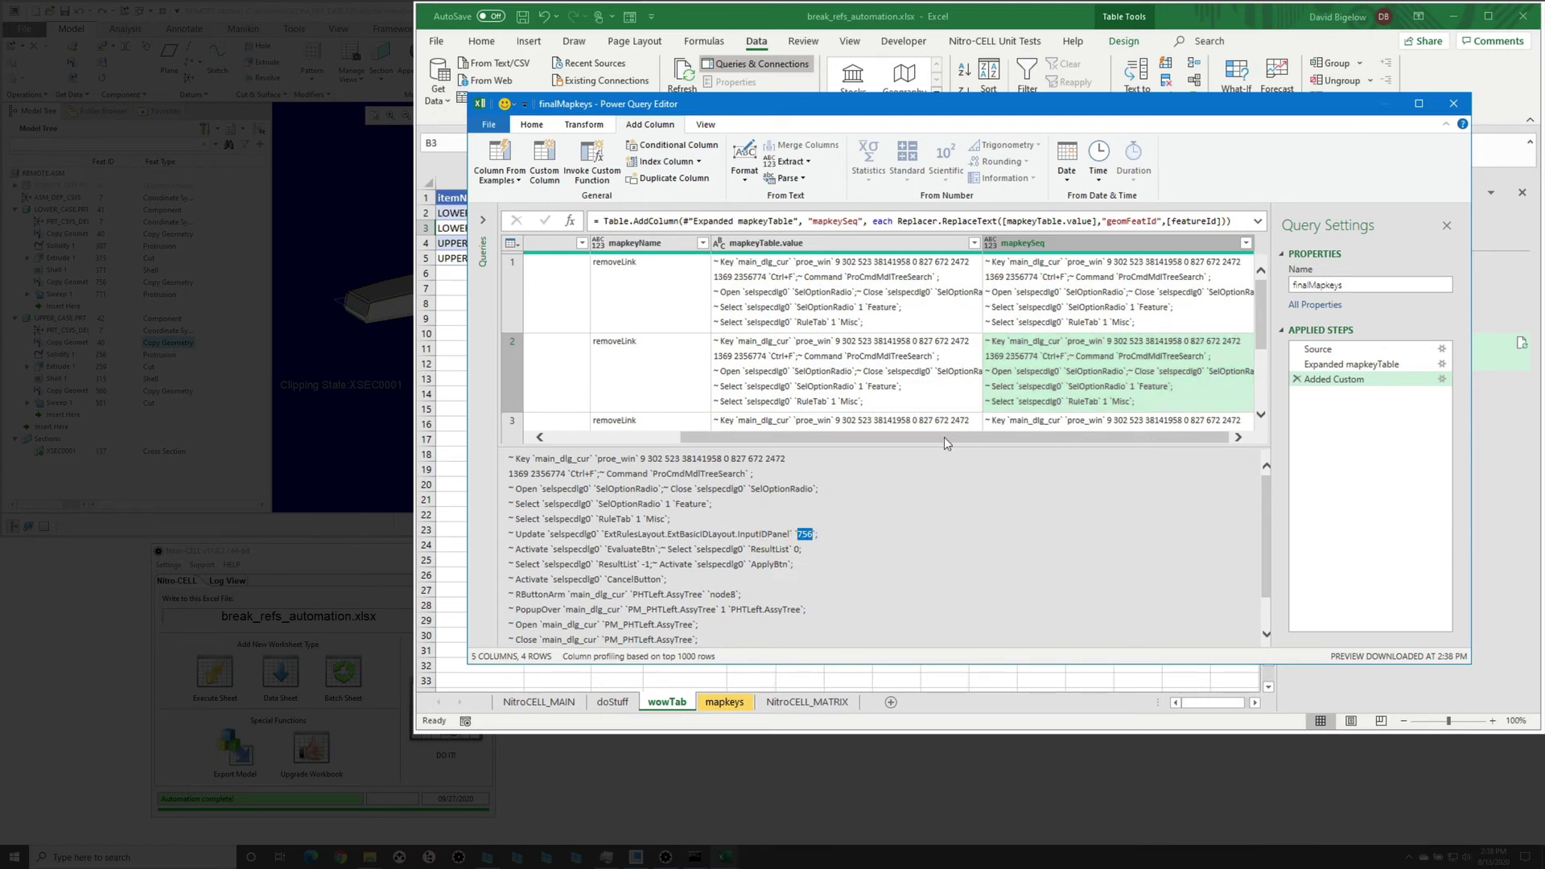
left_click_drag(944, 442, 756, 435)
left_click(564, 243)
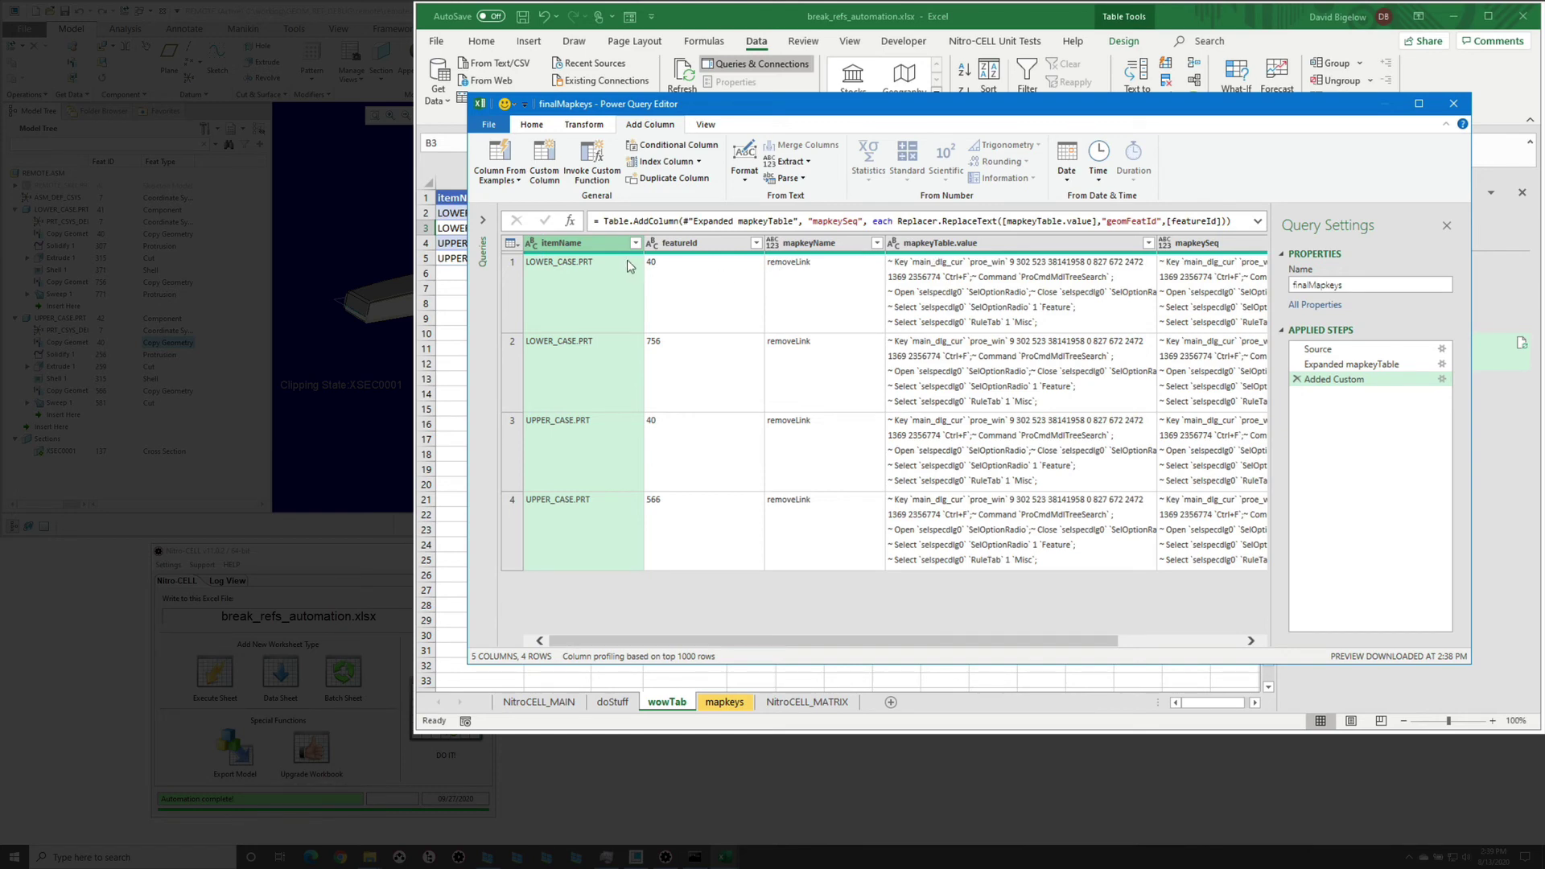
left_click(1215, 249)
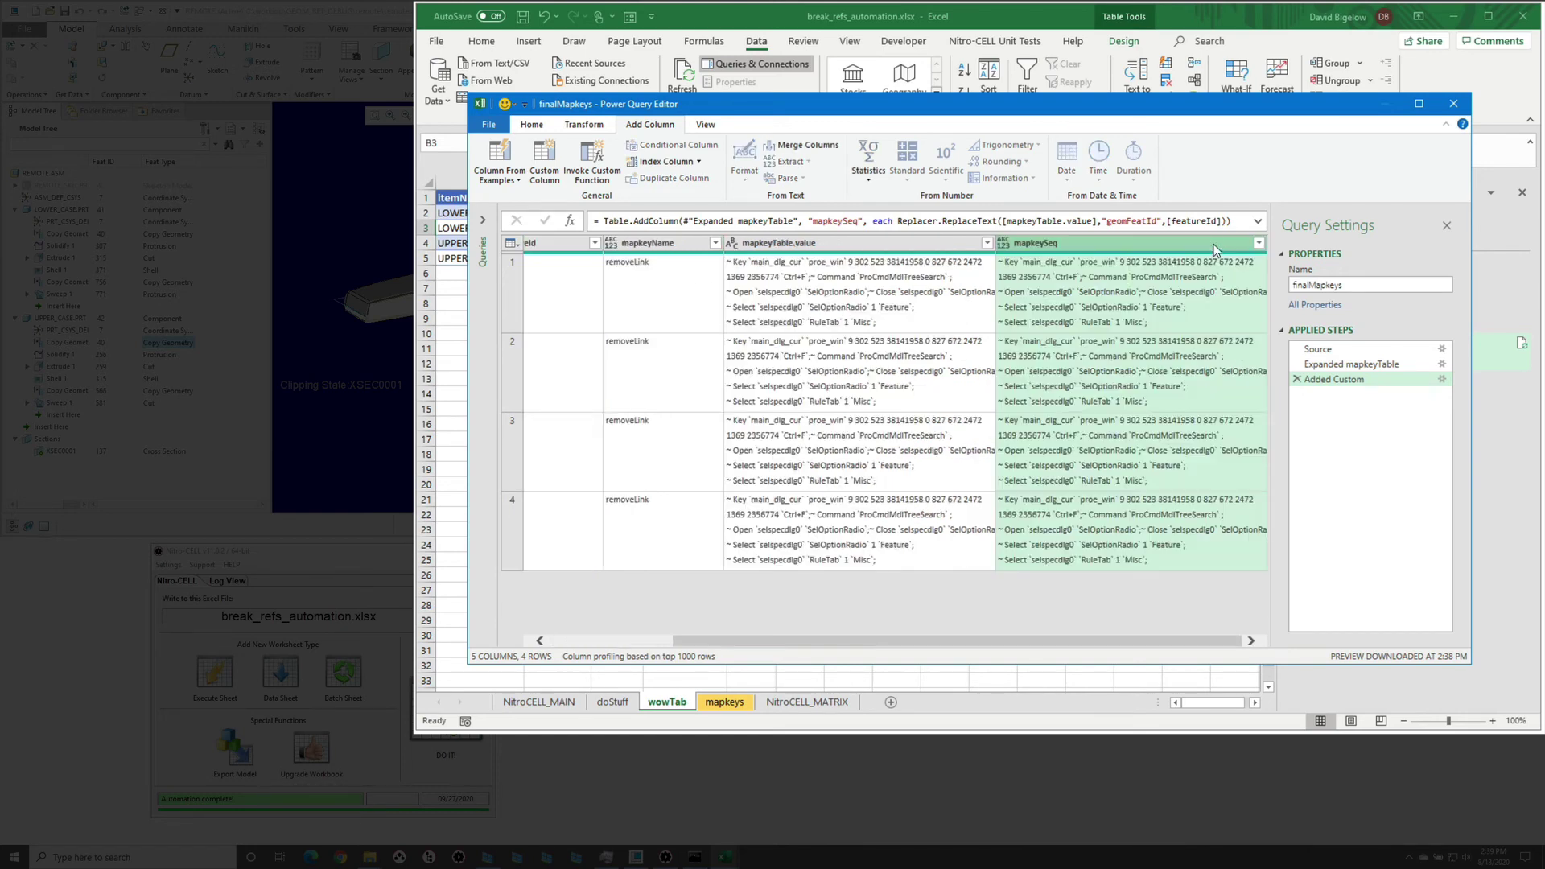
Remove all columns except itemName and mapkeySeq, then add custom column pauseAfterSec with formula 3
right_click(1168, 247)
left_click(1328, 290)
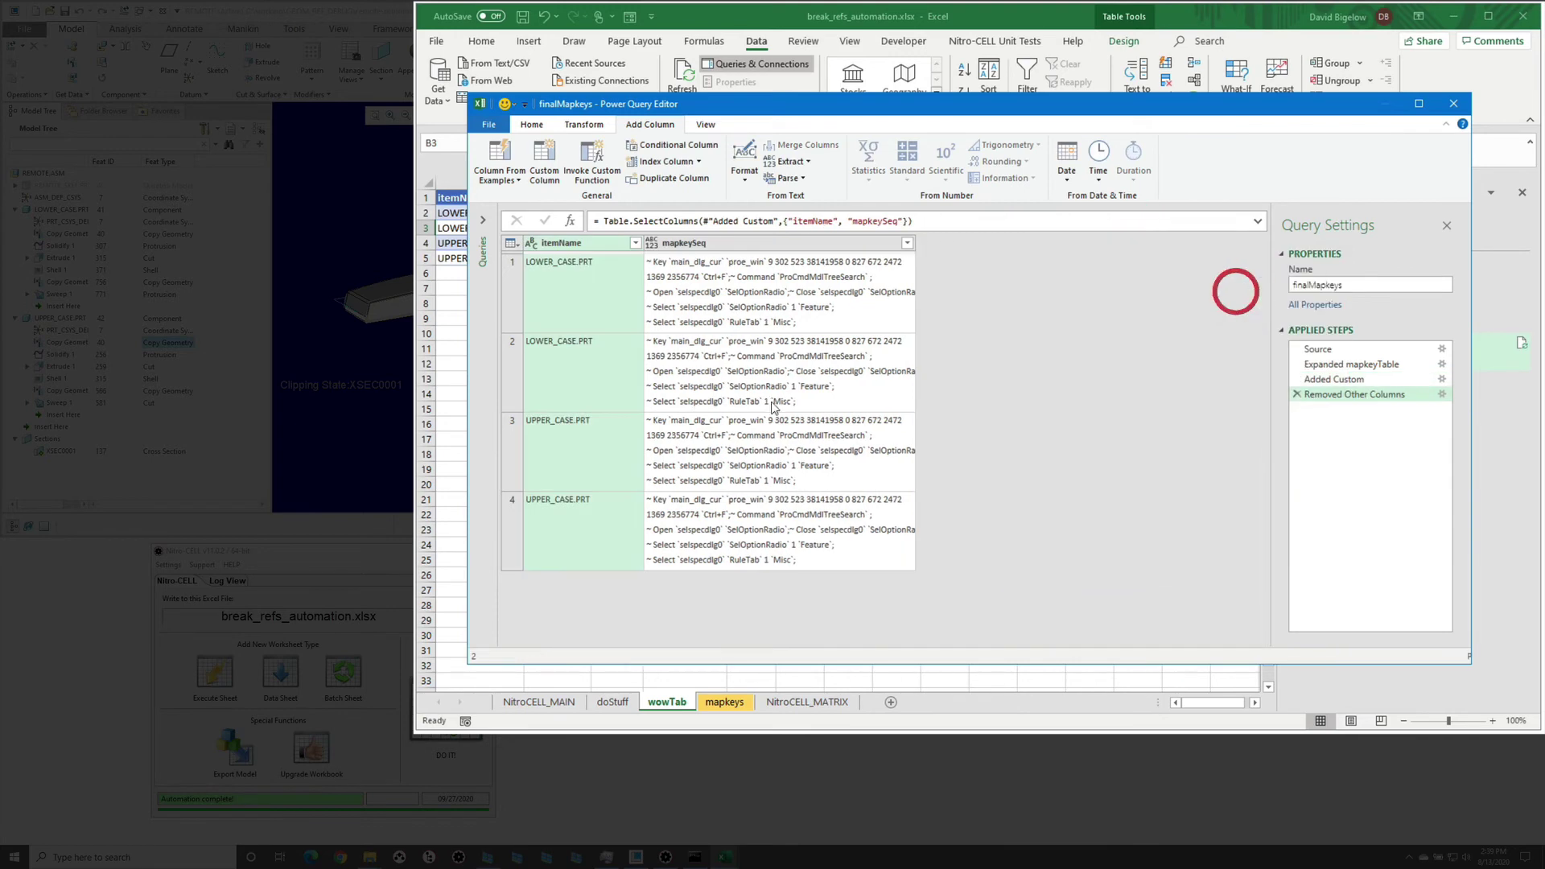
left_click(544, 161)
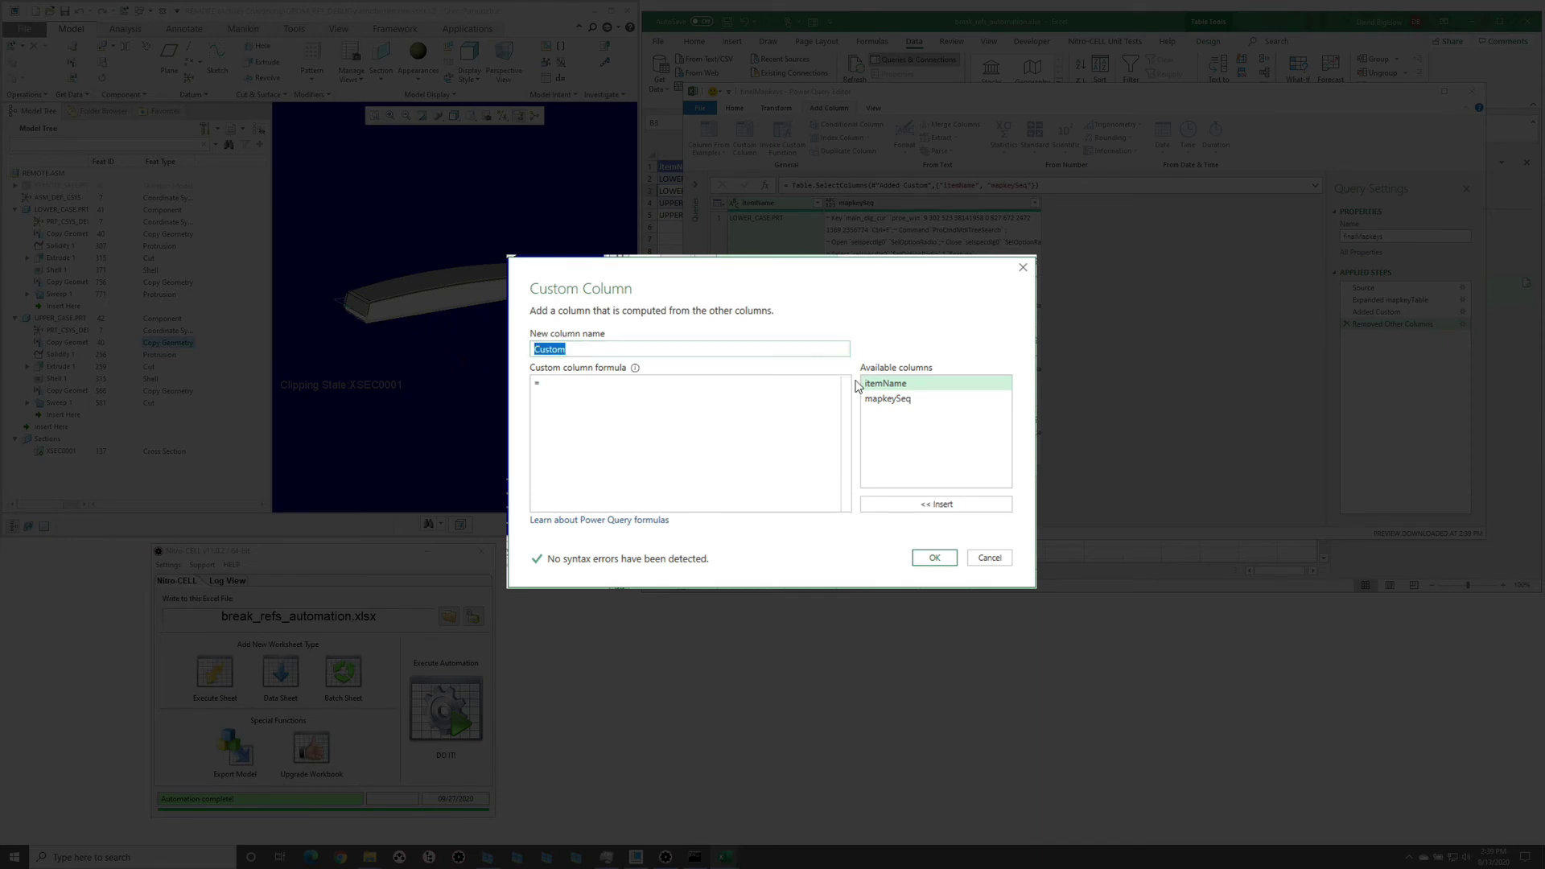
type("pauseAfterSec")
left_click(689, 409)
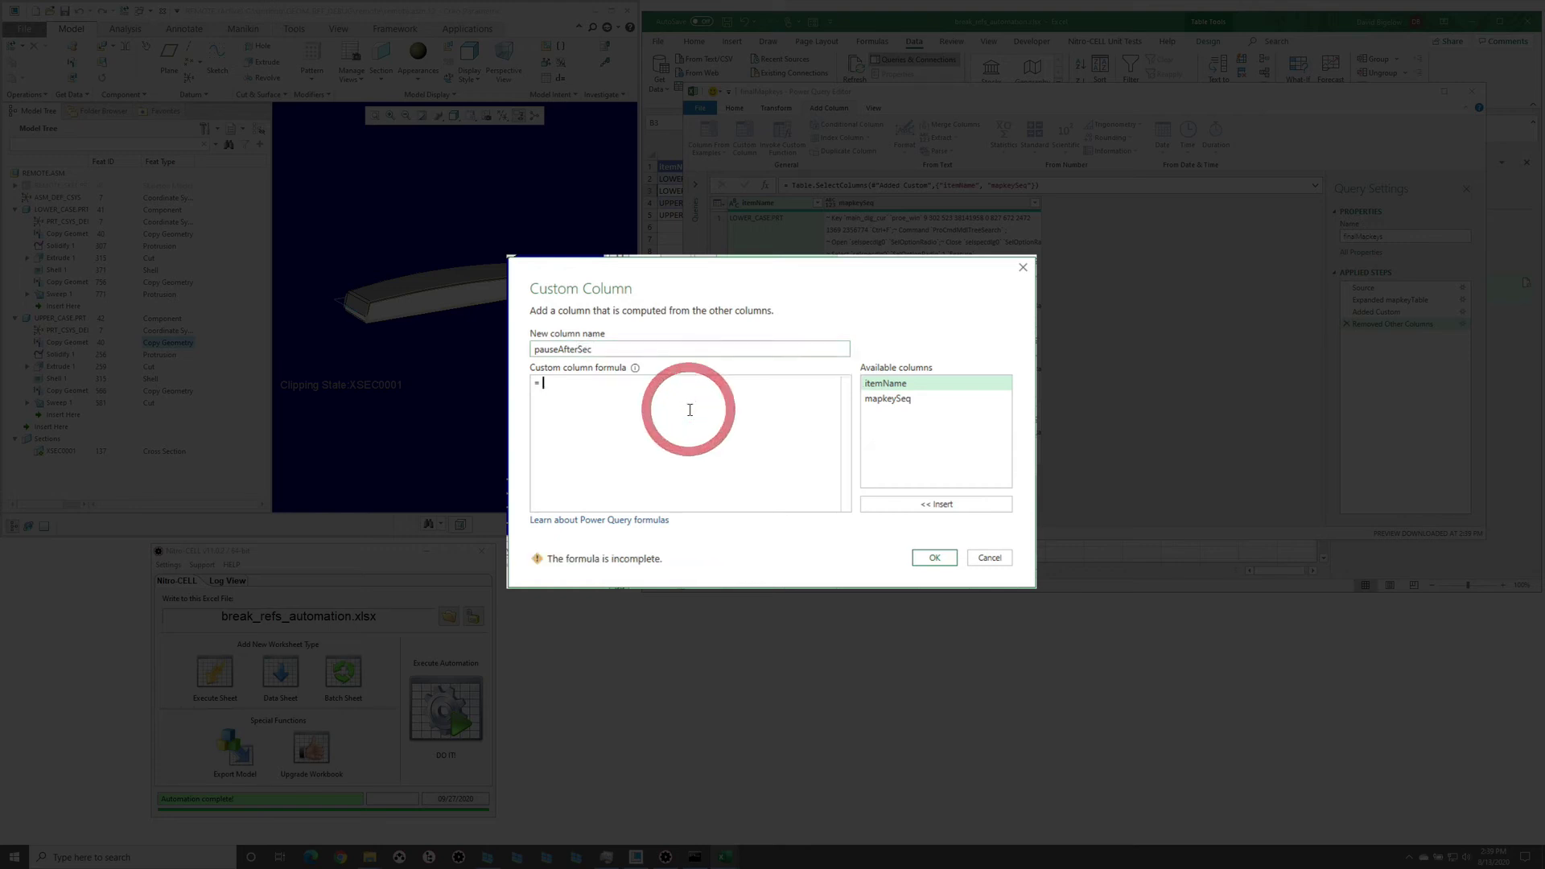
type("3")
left_click(934, 558)
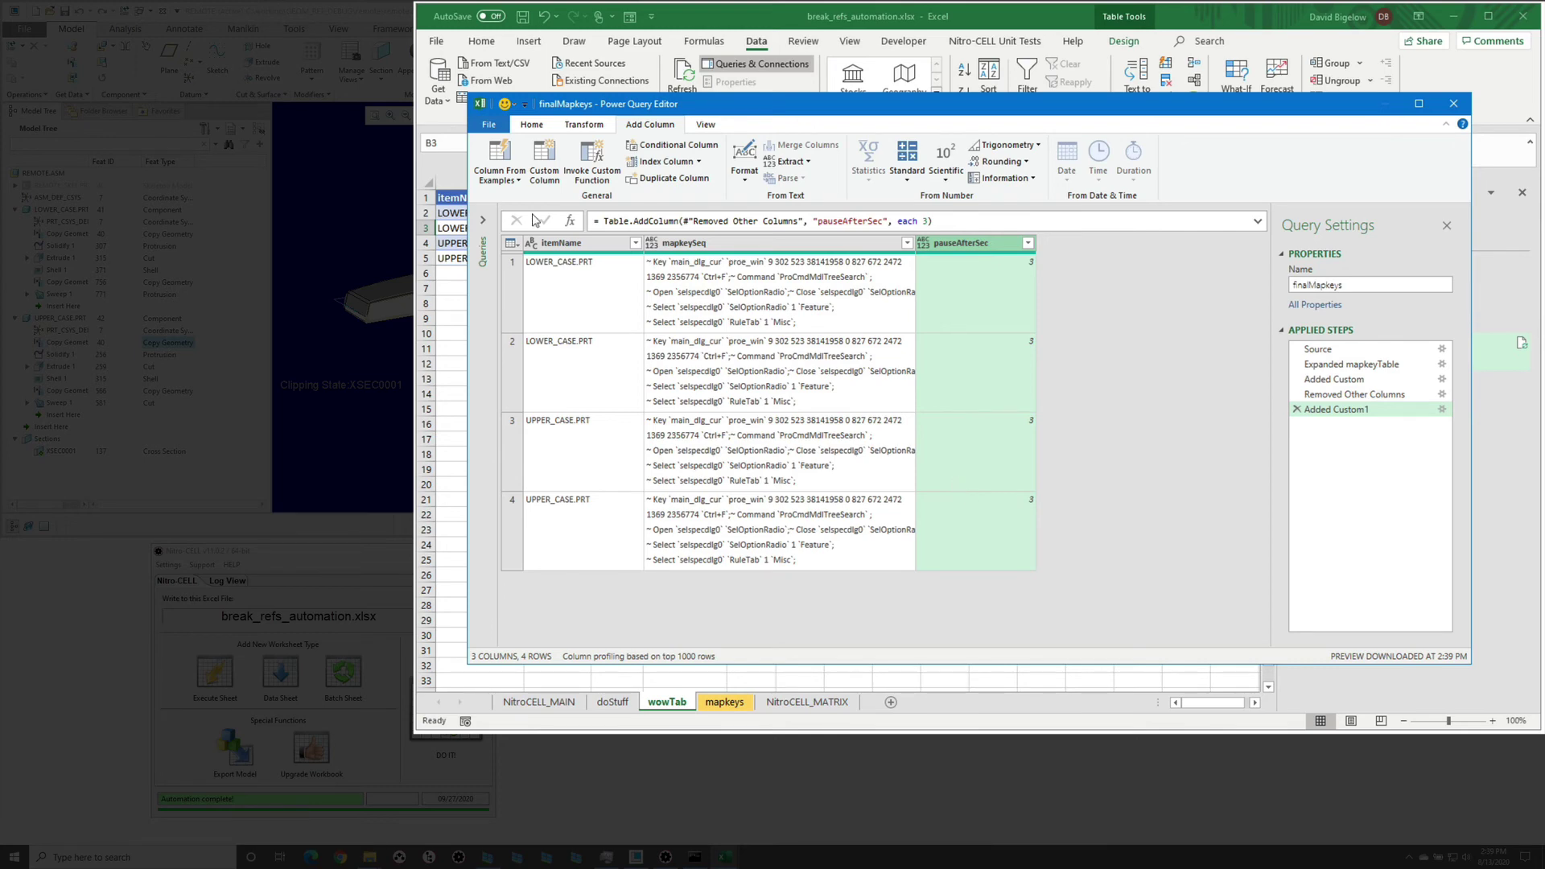
Close Power Query and load finalMapkeys as a table at cell G1 of the current sheet
left_click(495, 127)
left_click(547, 184)
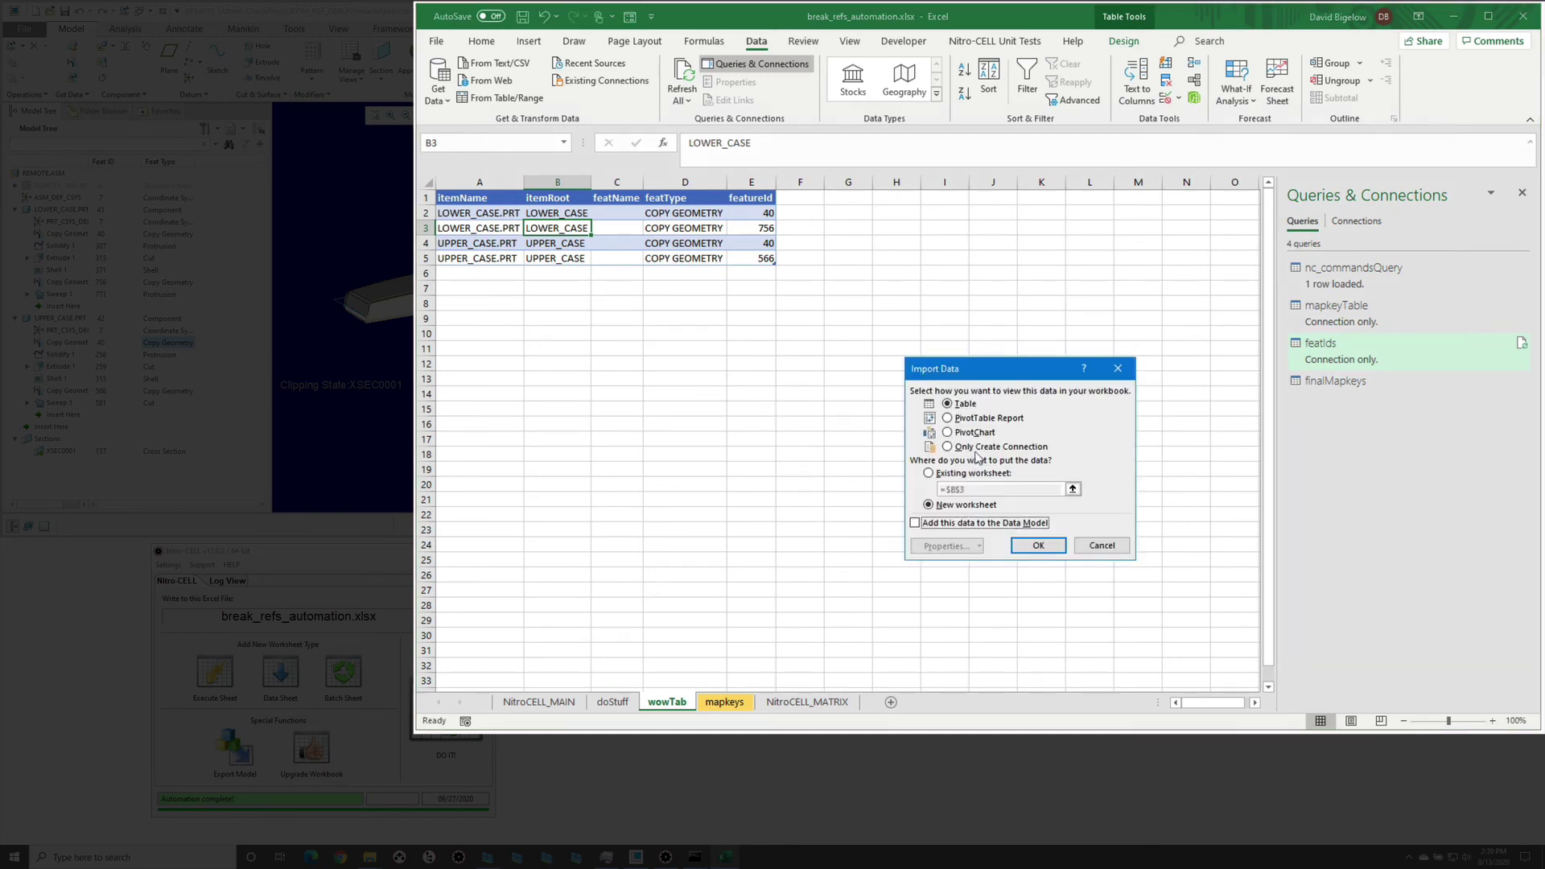
left_click(945, 473)
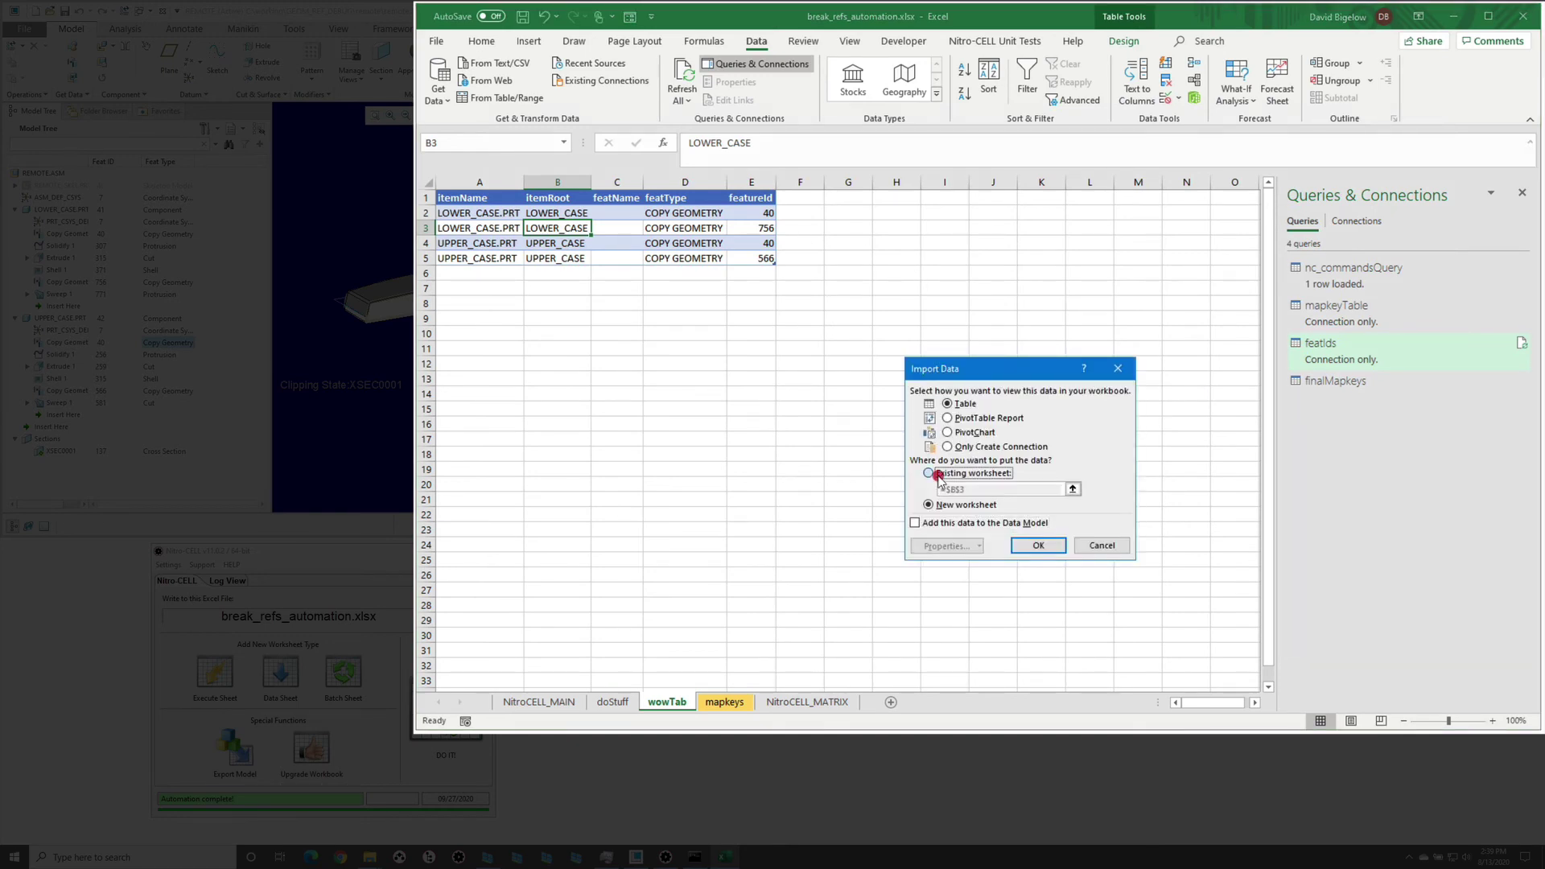
left_click(849, 198)
left_click(1037, 545)
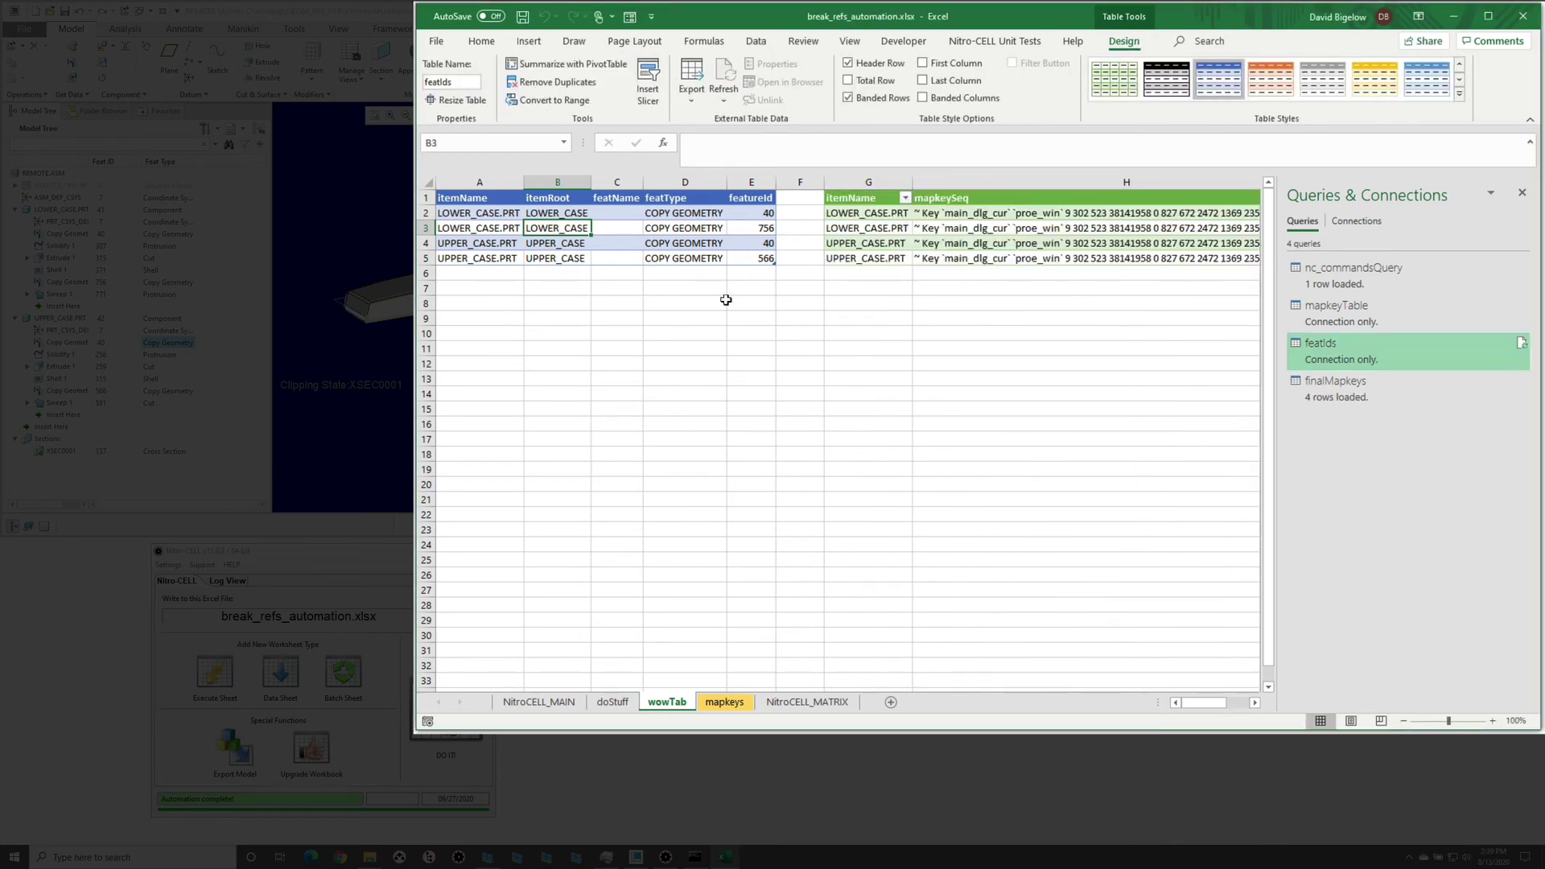
Check the loaded table's mapkeySeq and pauseAfterSec values
left_click(631, 241)
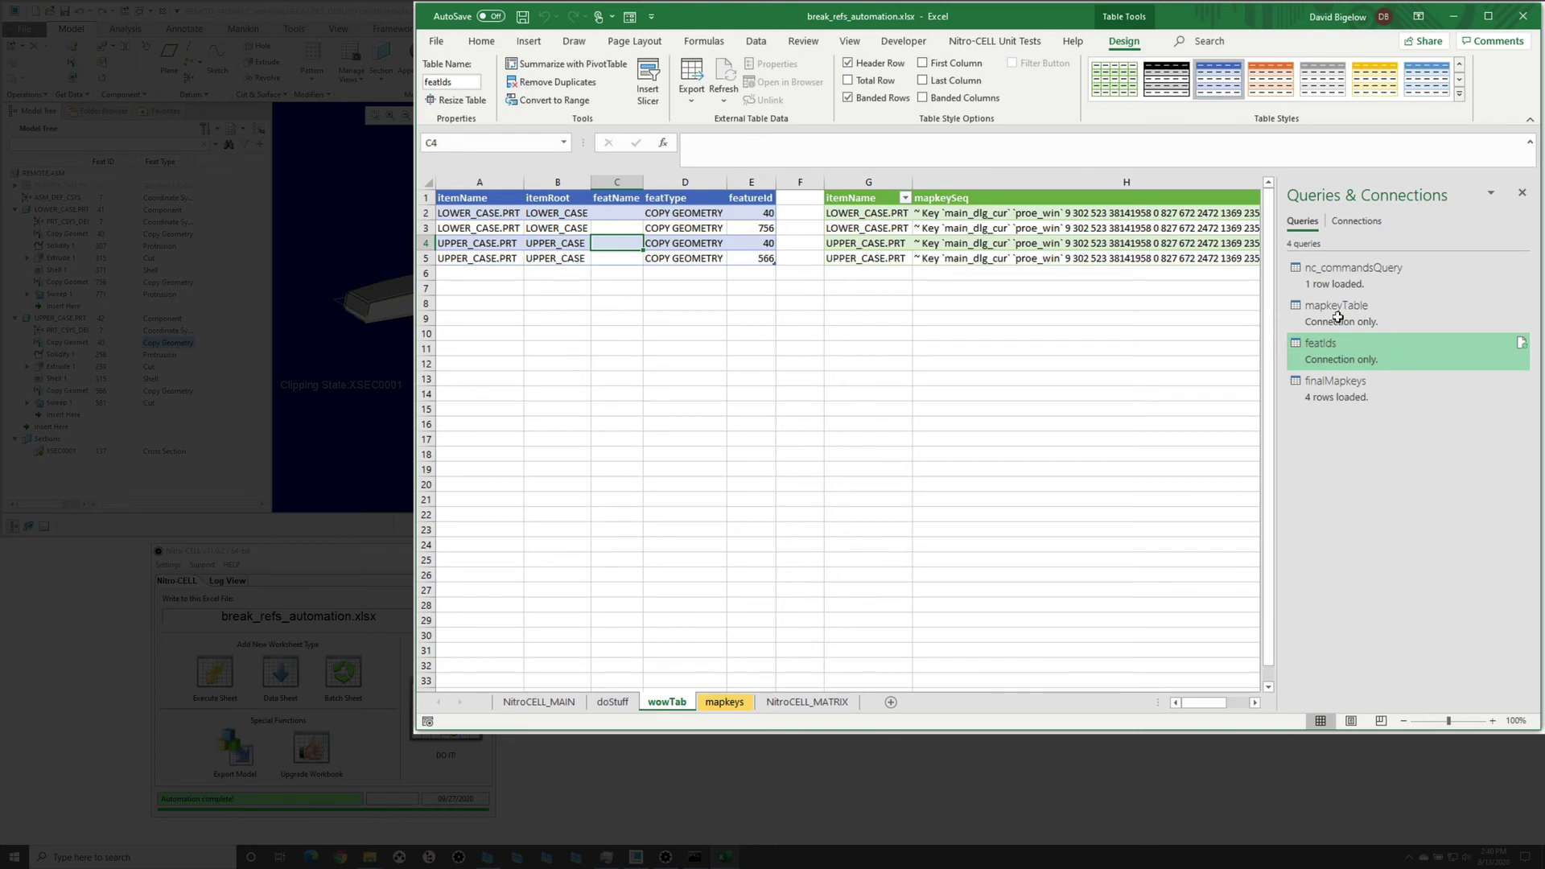
left_click(1336, 386)
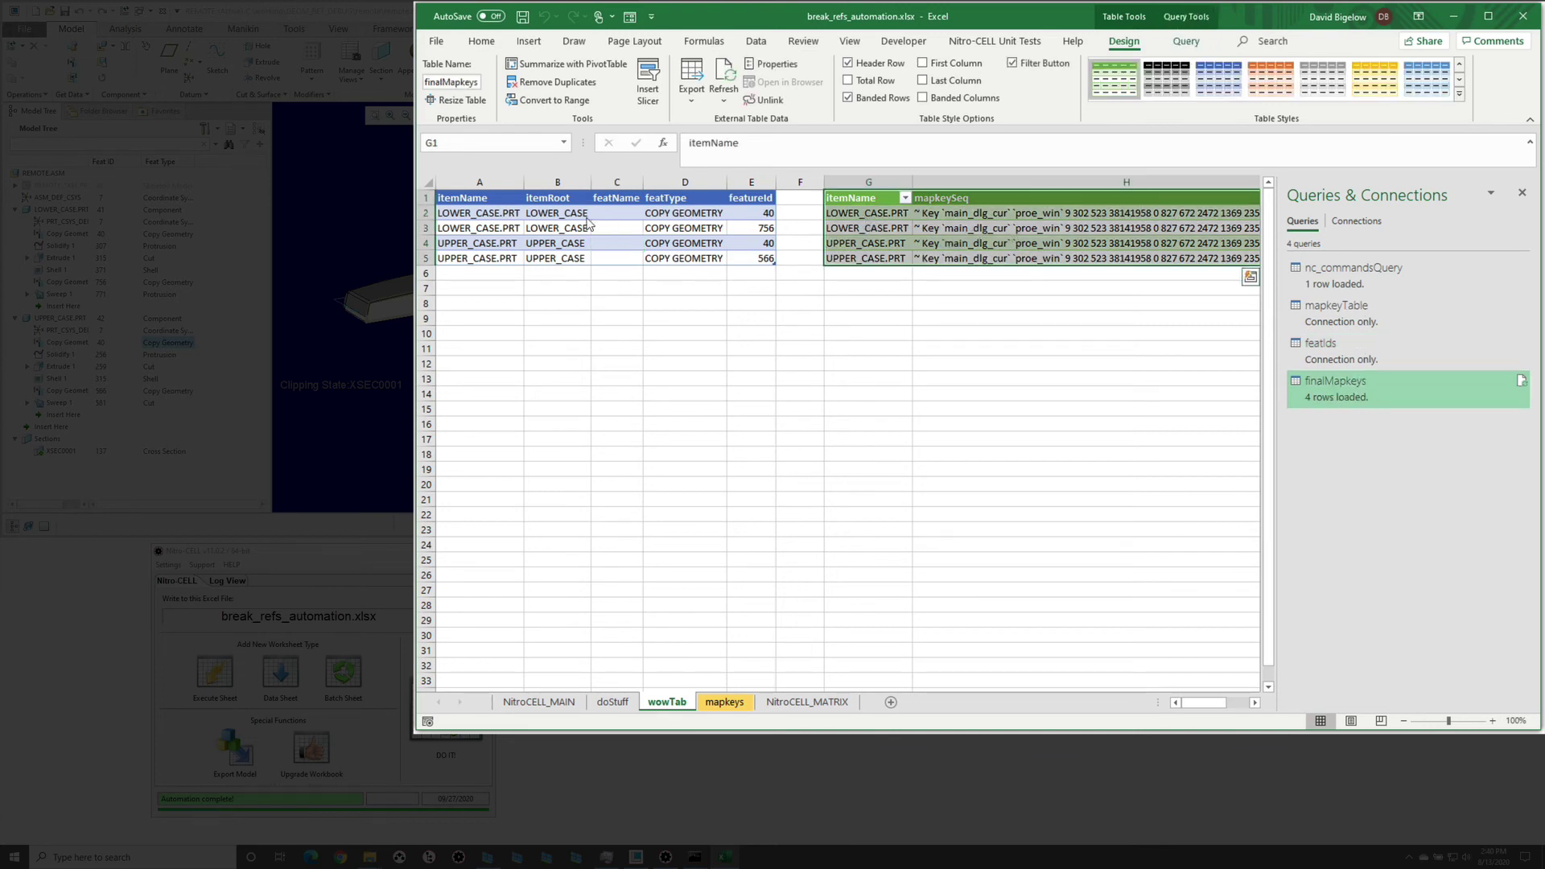
left_click(487, 219)
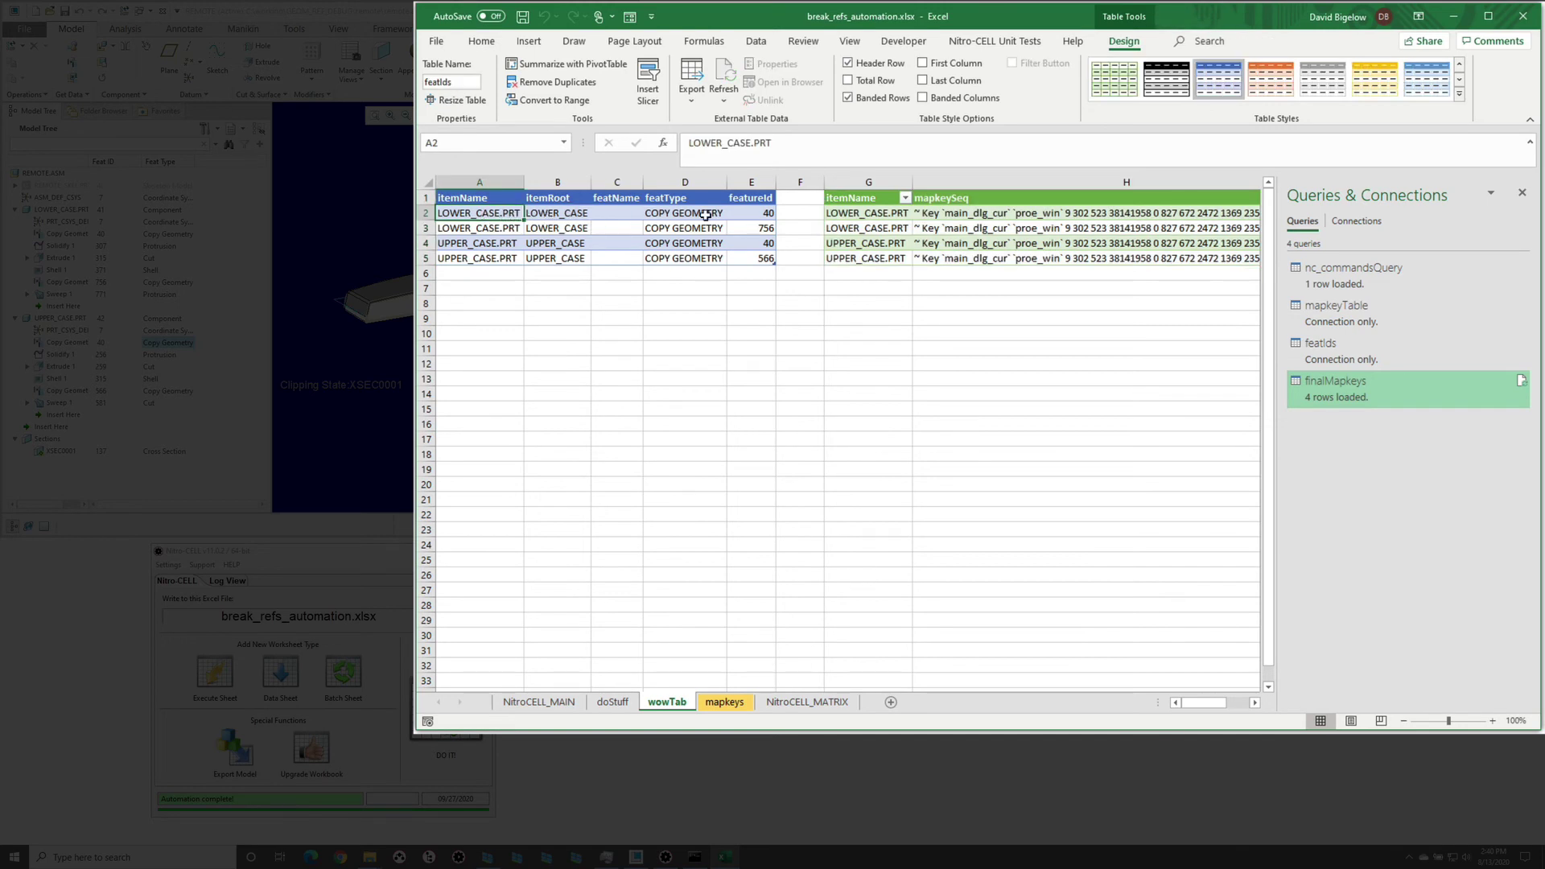
left_click(1021, 214)
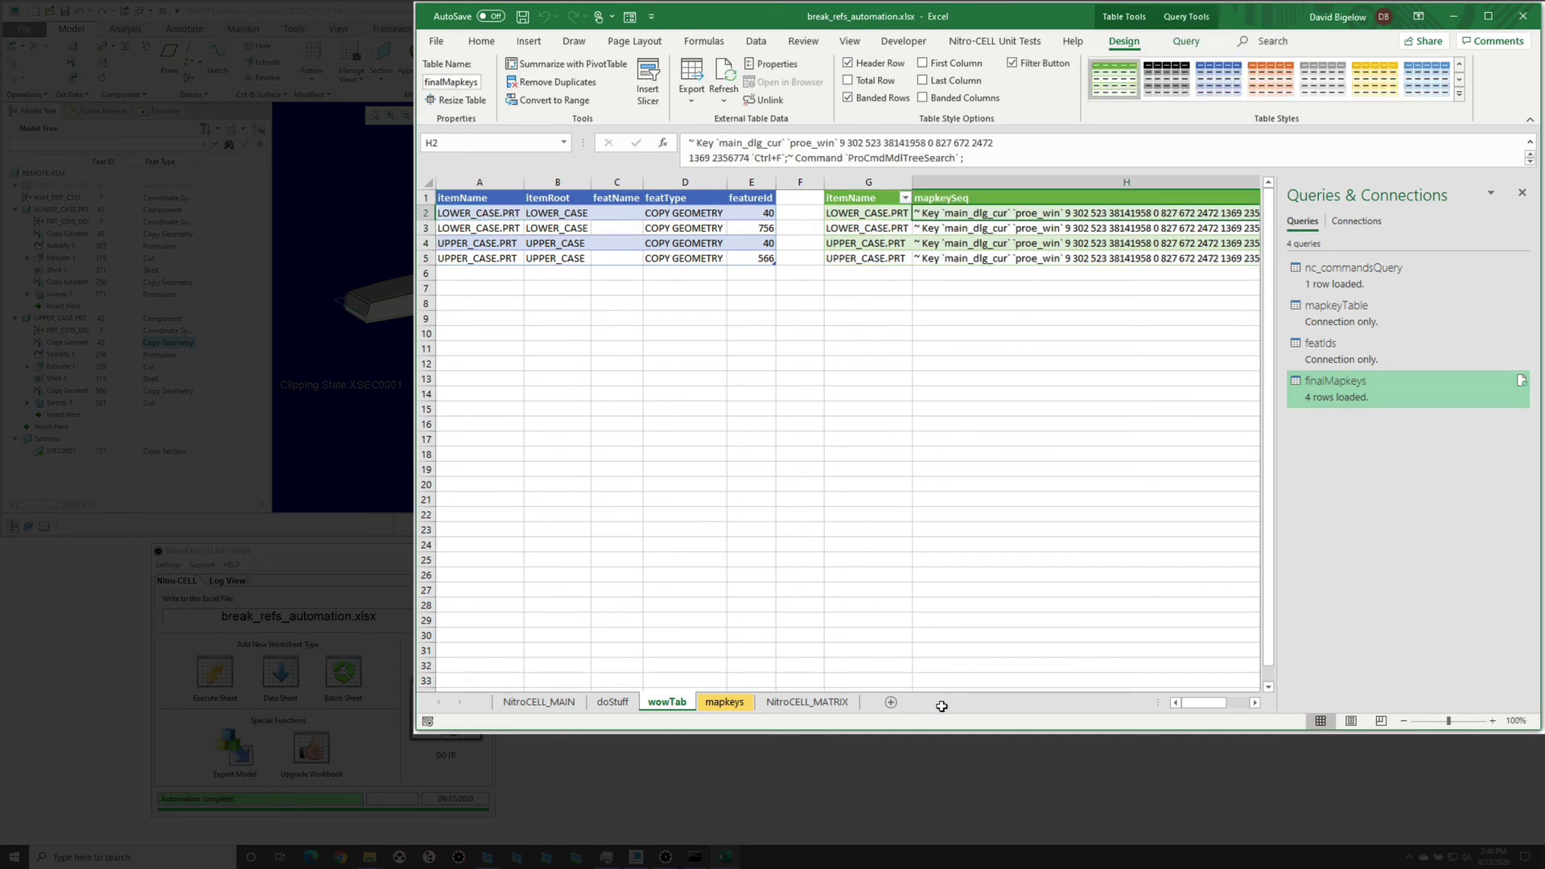
left_click_drag(1191, 709, 1137, 699)
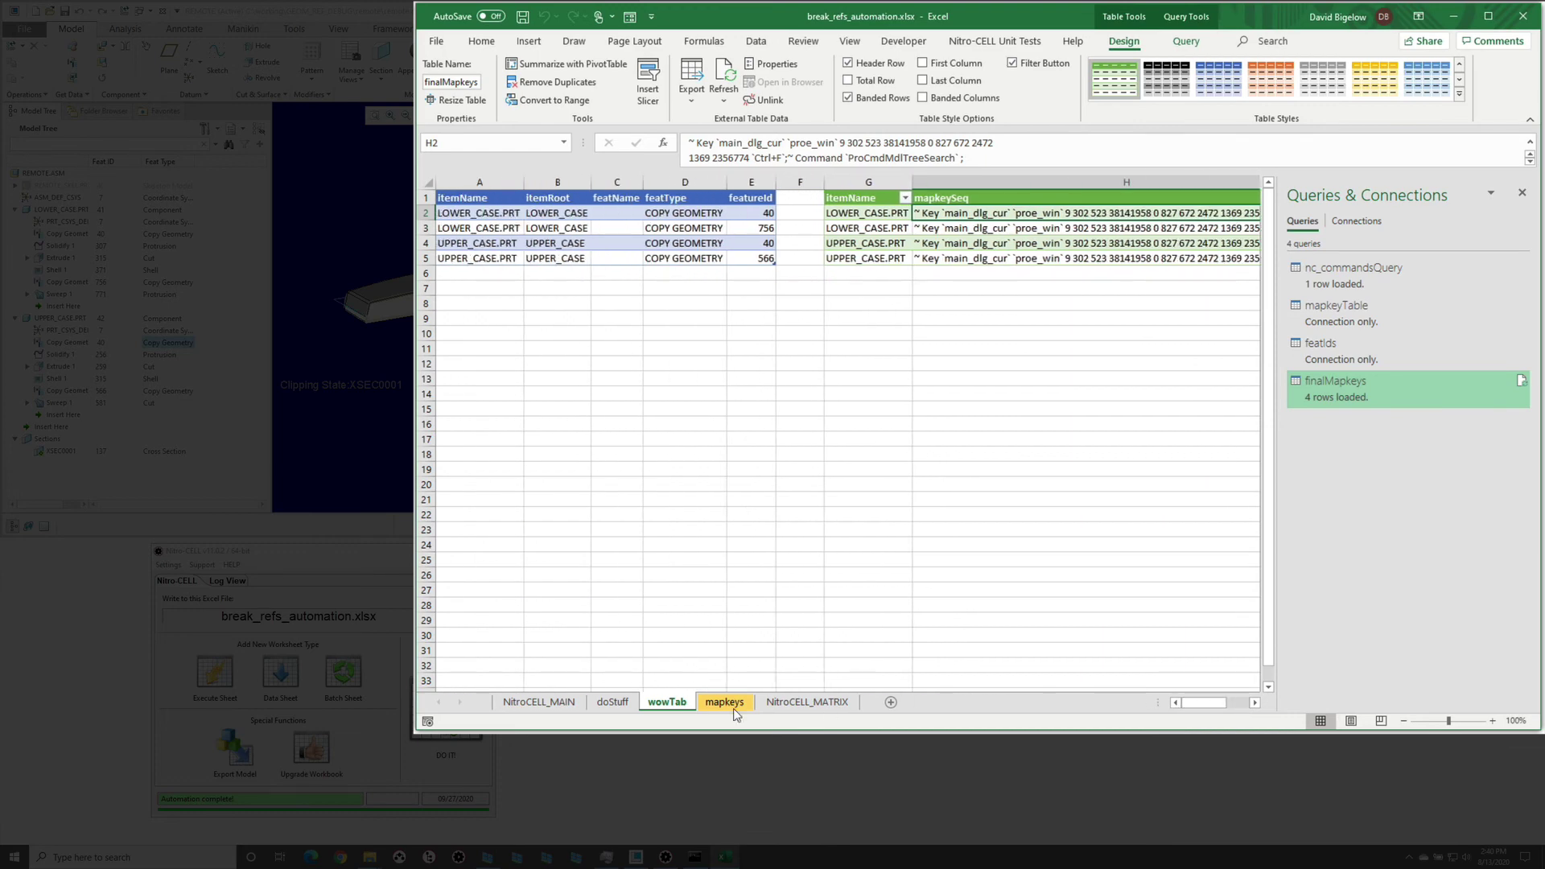
On the doStuff sheet, enter =nc_command[tbl_application : MAPKEY] in B14
left_click(610, 702)
left_click(585, 444)
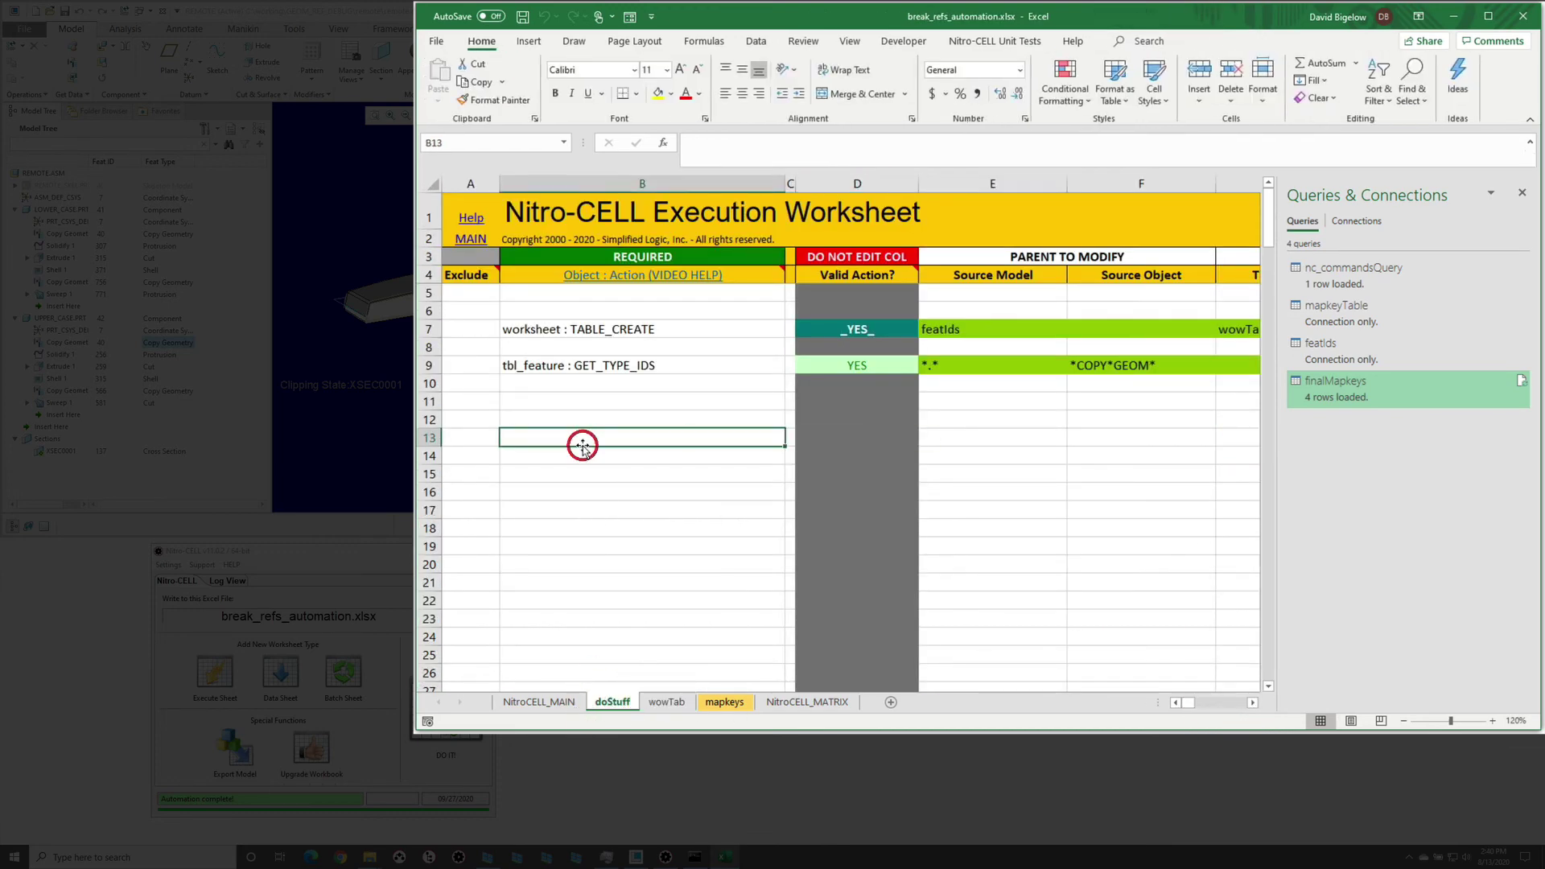
left_click(587, 458)
key("ctrl+v")
double_click(587, 458)
type("_command[mapkey")
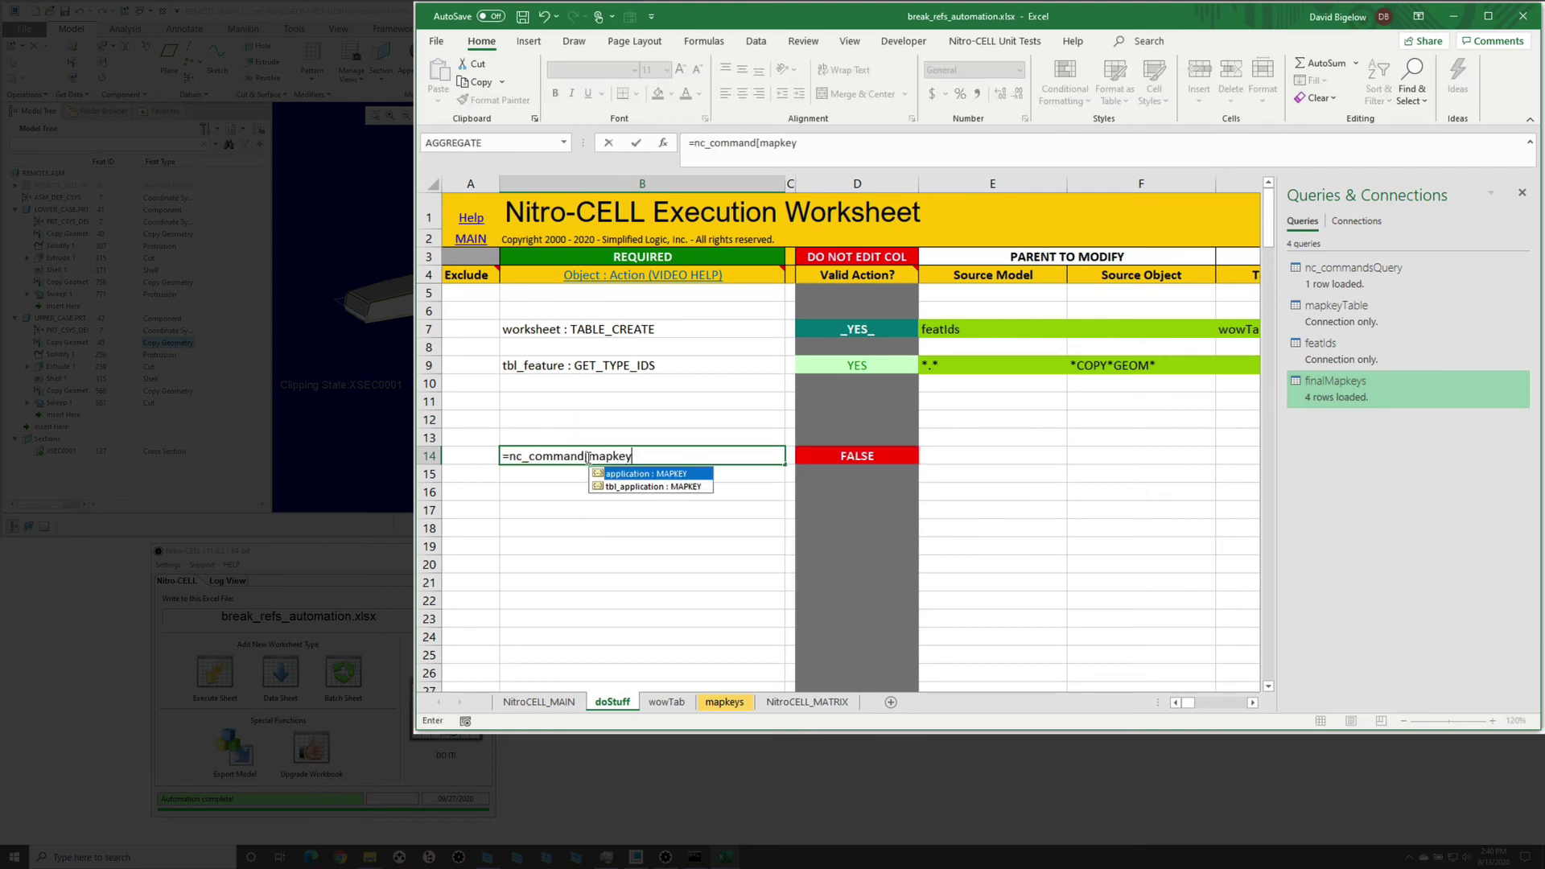
key("Down")
key("Tab")
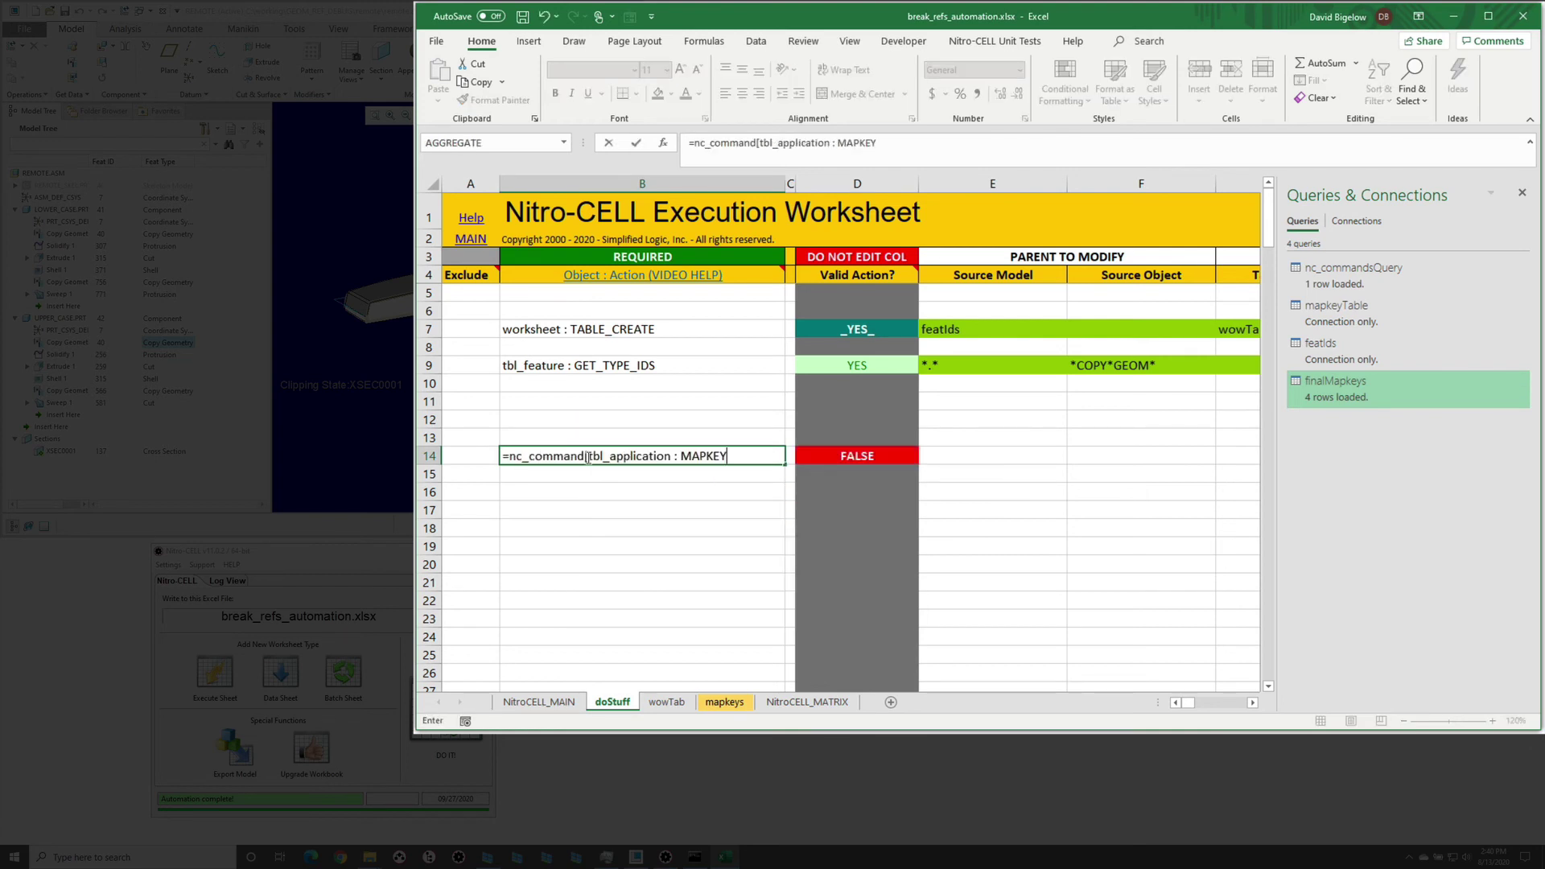
key("Return")
Set E14 to the table reference TBL:finalMapkeys
left_click(963, 453)
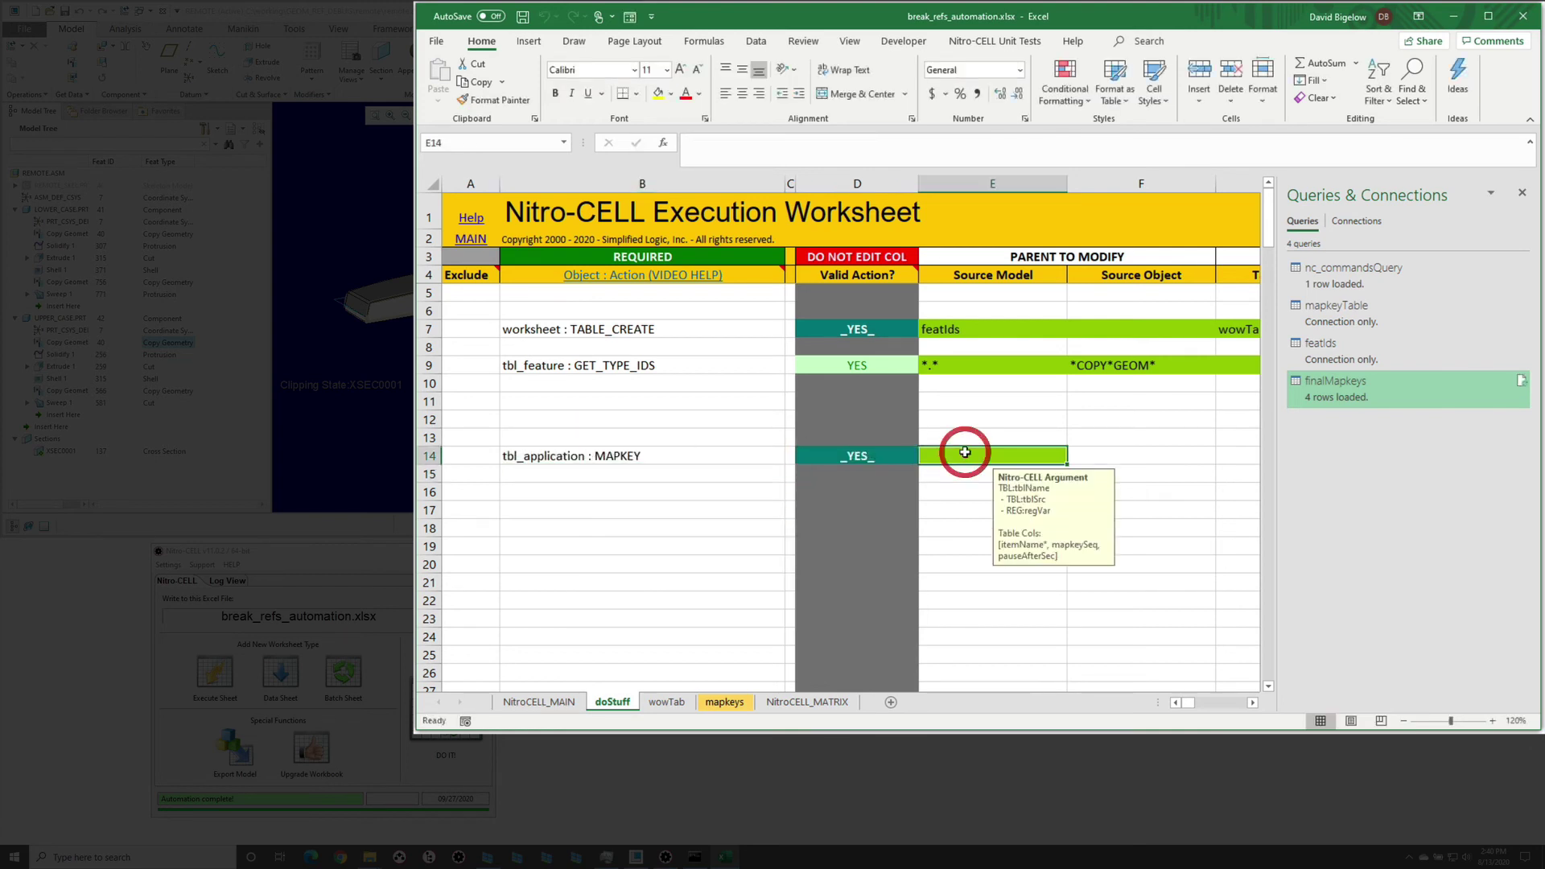
type("TBL:")
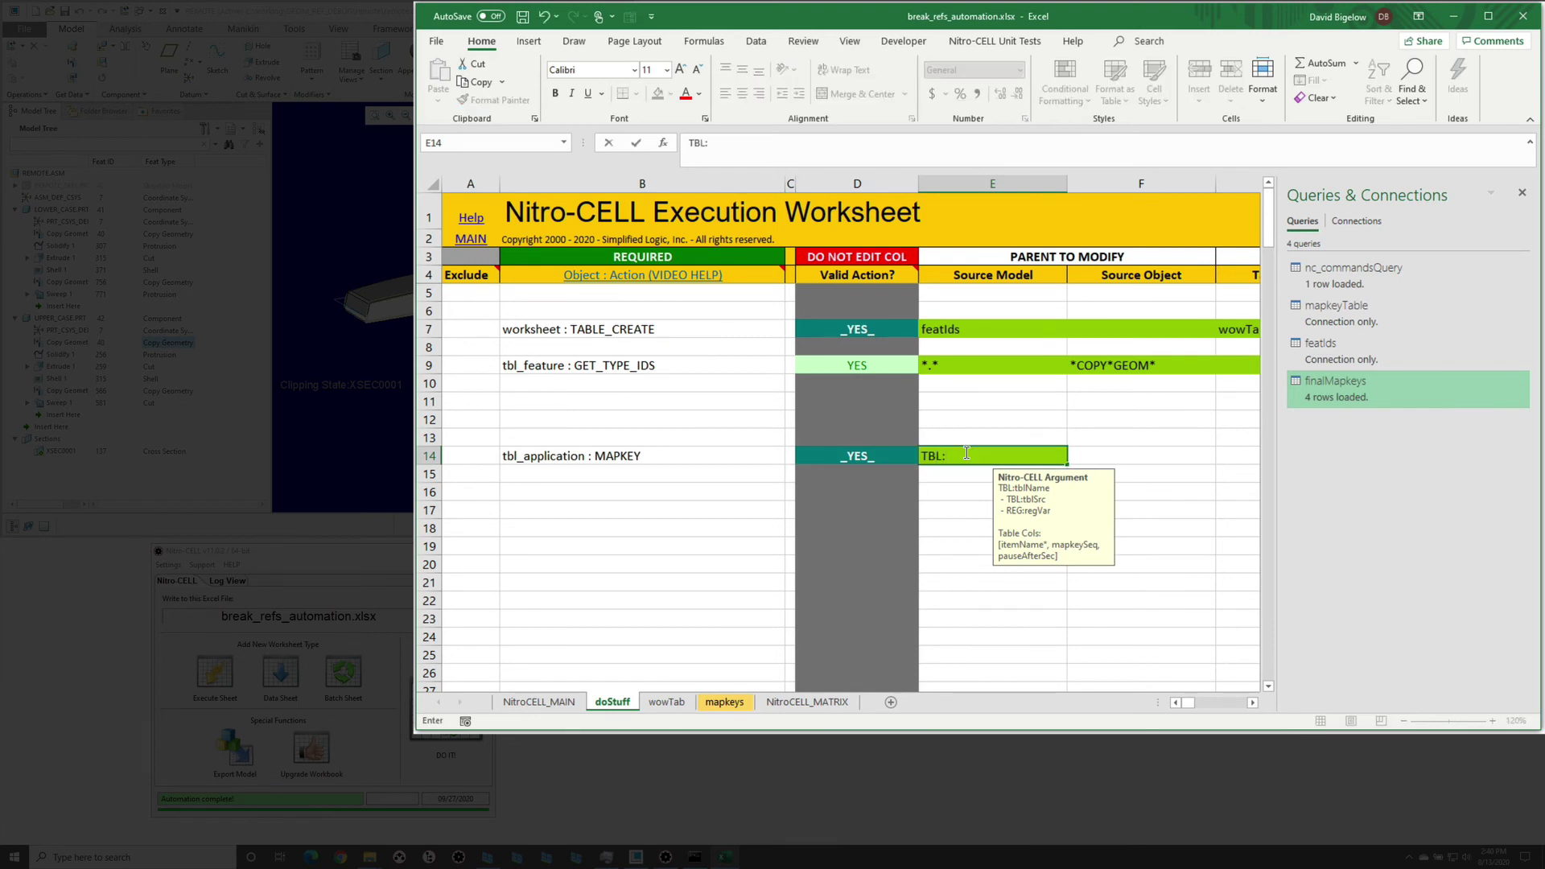
type("finalMapkeys")
key("Return")
left_click(604, 418)
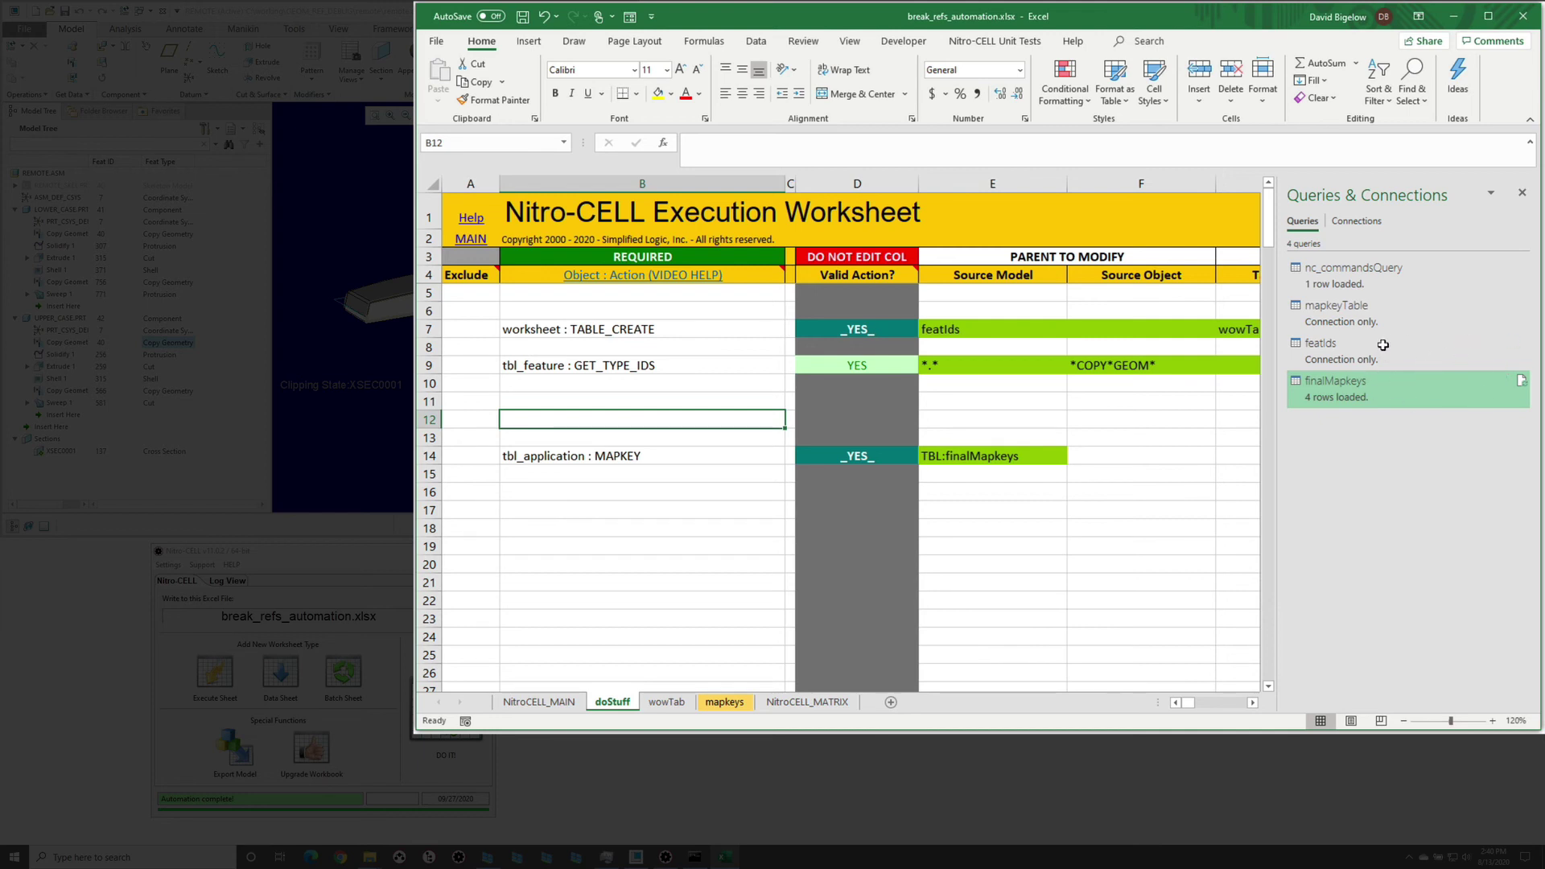
Enter =nc_command[worksheet : REFRESH_ALL] in B12
left_click(556, 420)
type("=nc_command[")
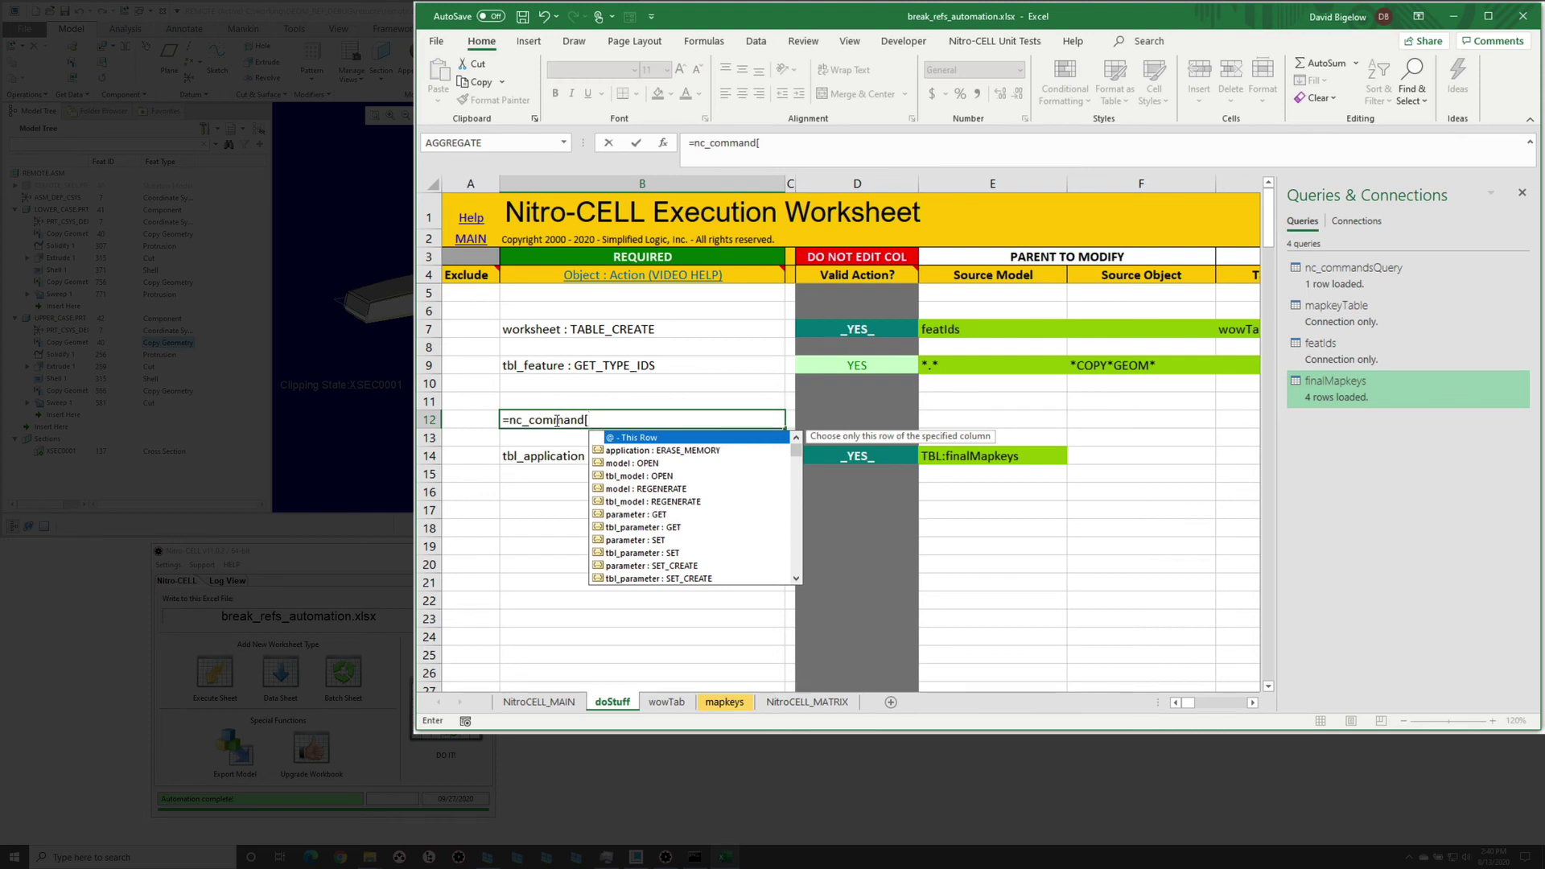
type("worksheet : REFRESH_ALL")
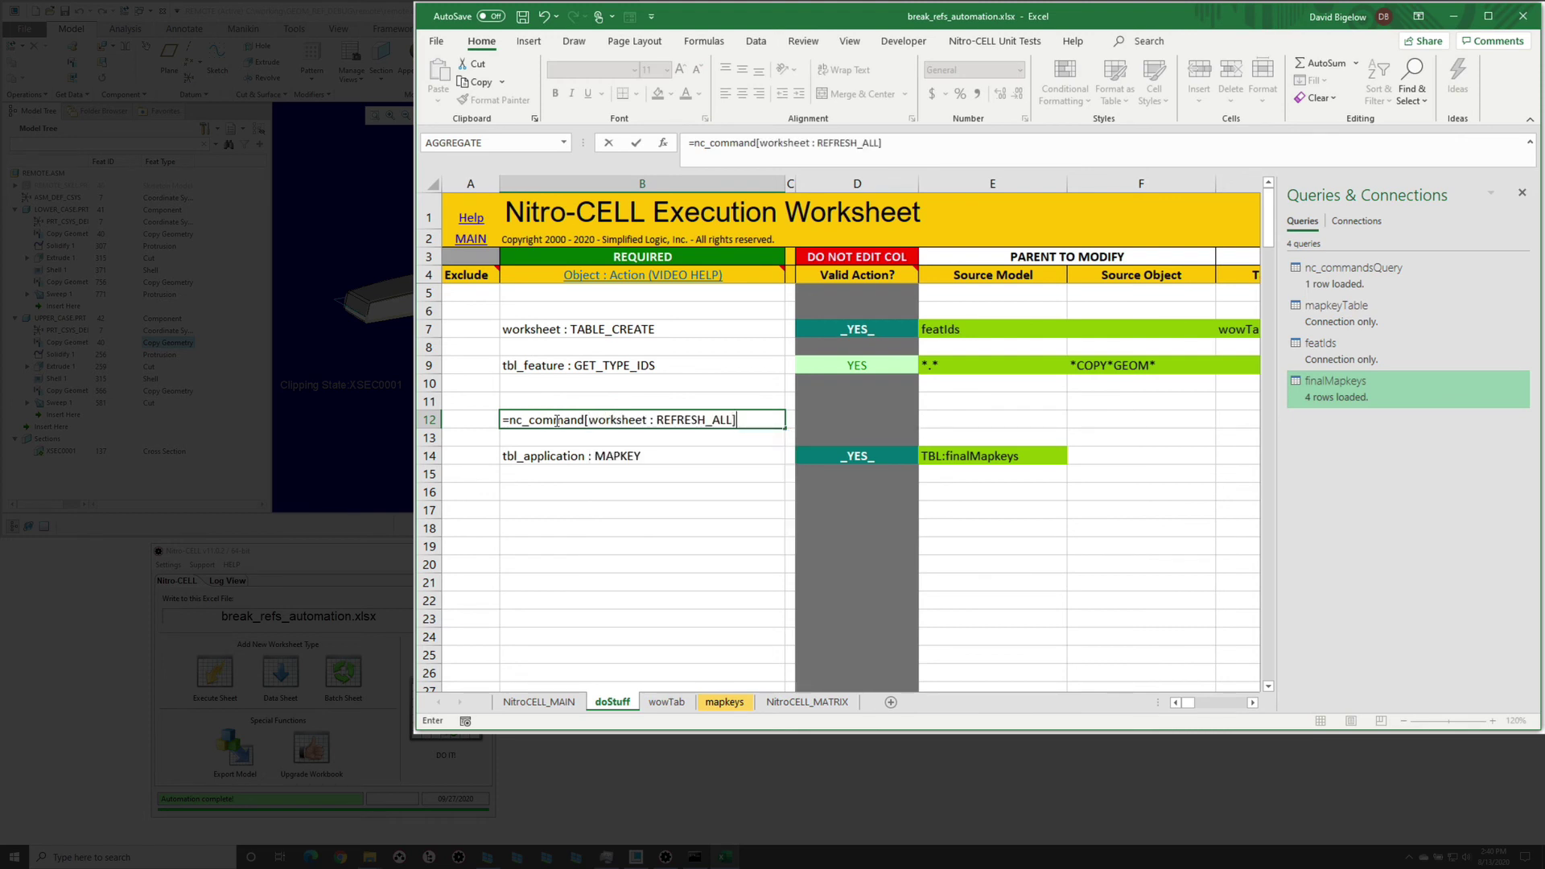
key("Return")
left_click(650, 414)
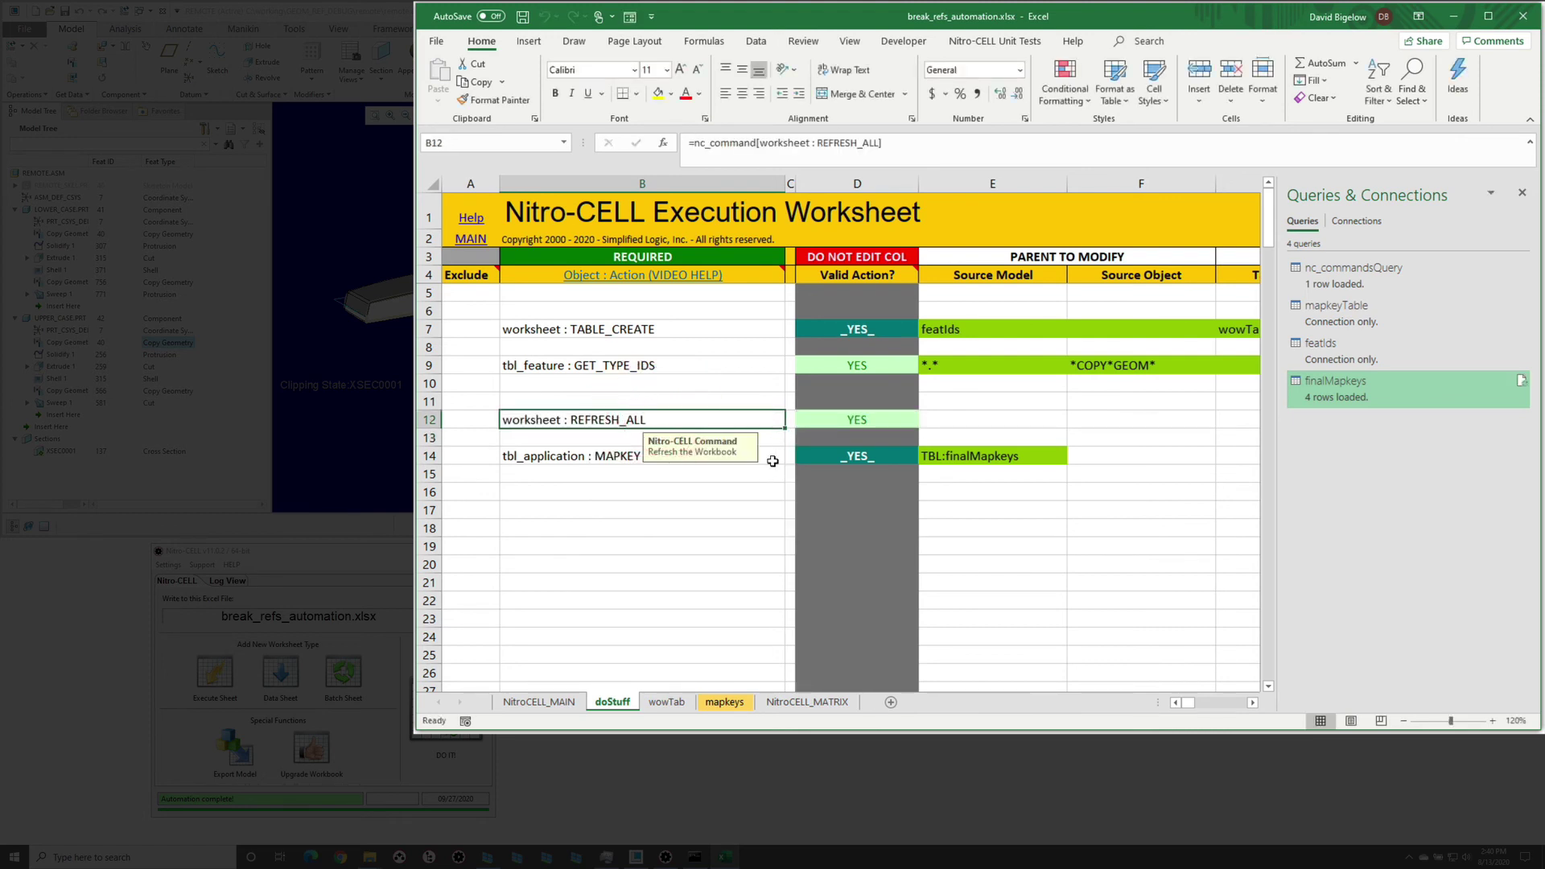
Add a tbl_model : REGENERATE command in B16 with TBL:finalMapkeys in E16
left_click(605, 492)
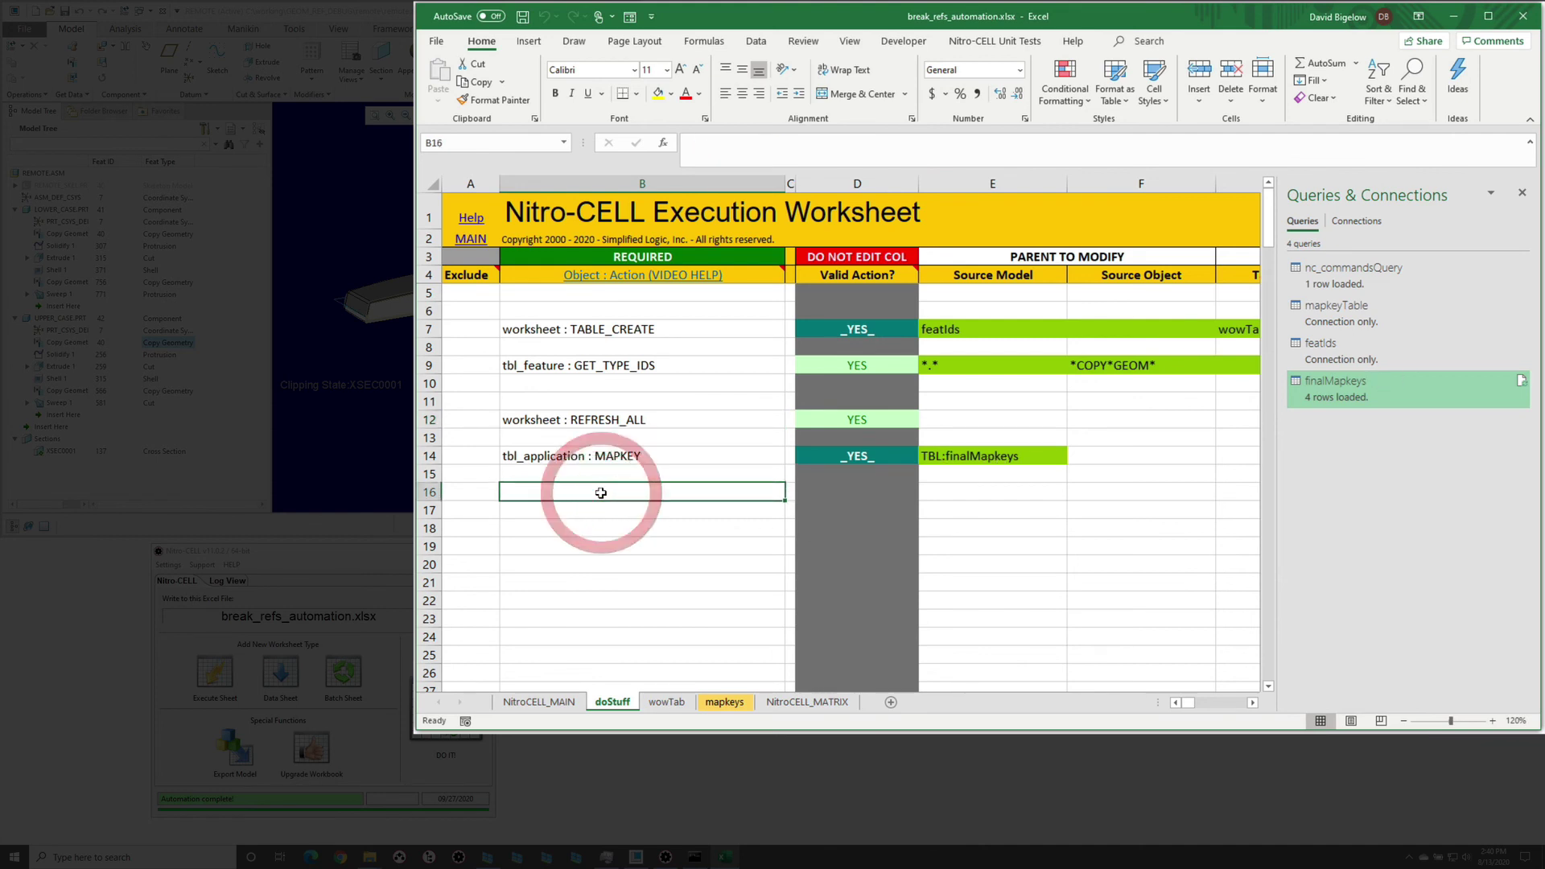
type("=nc_command[rege")
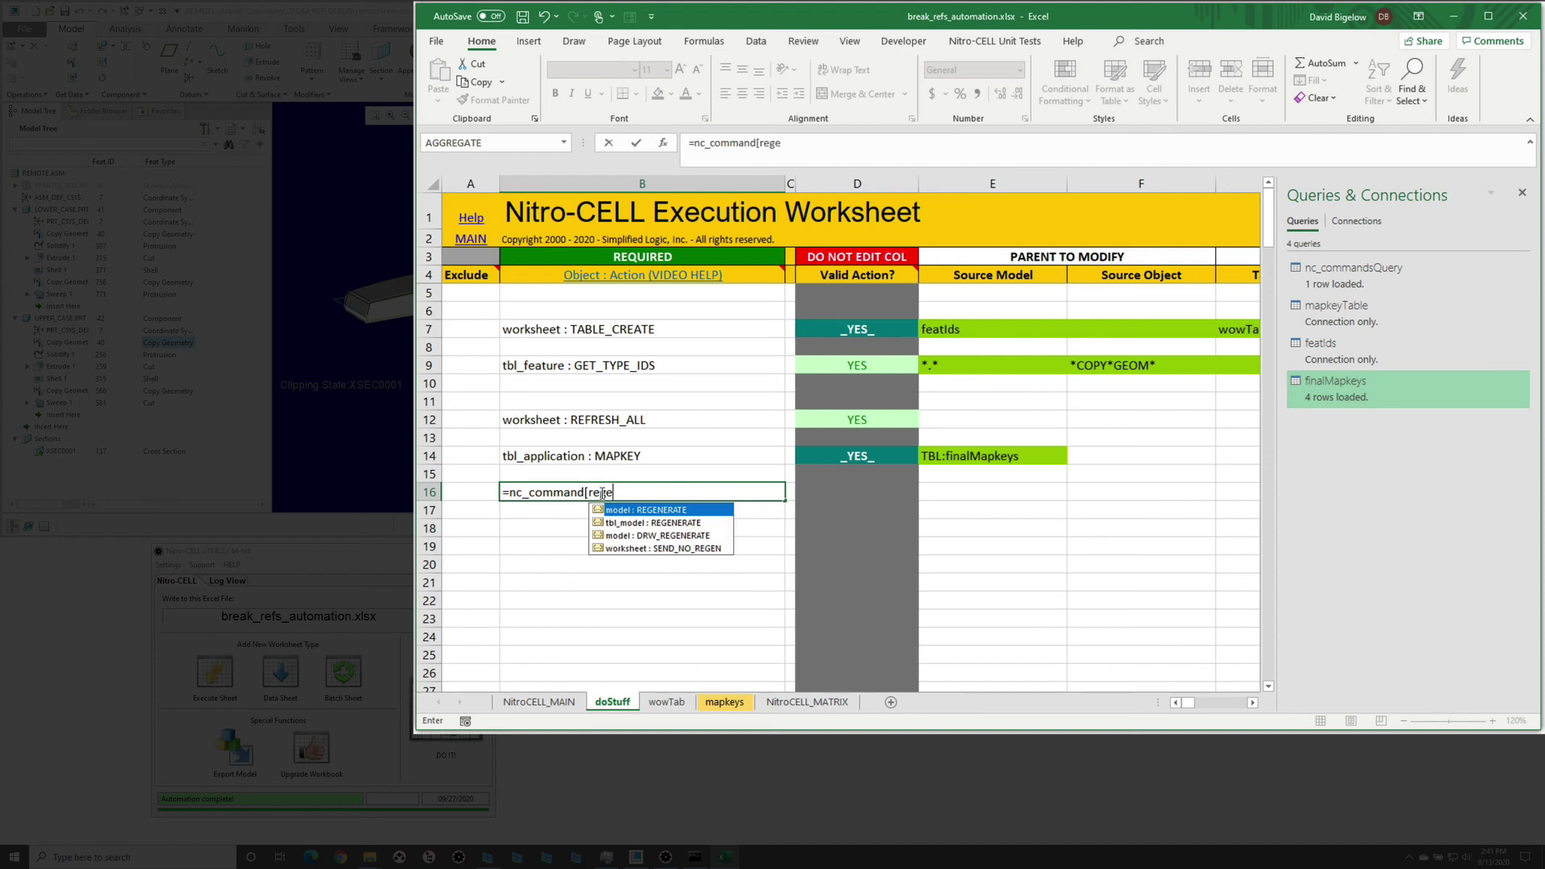
key("Down")
key("Tab")
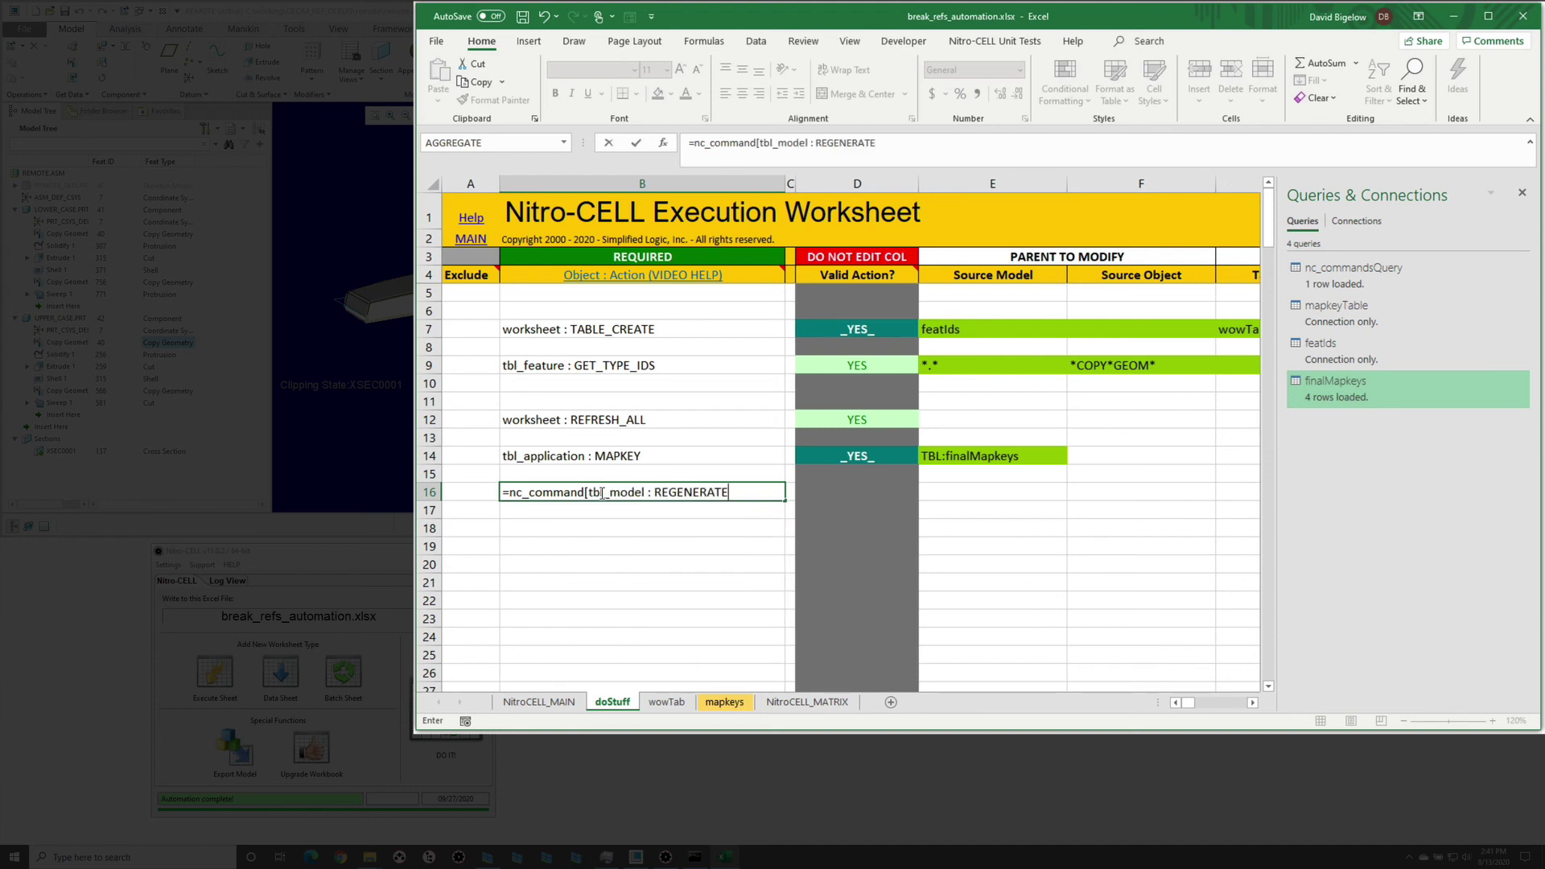
key("Return")
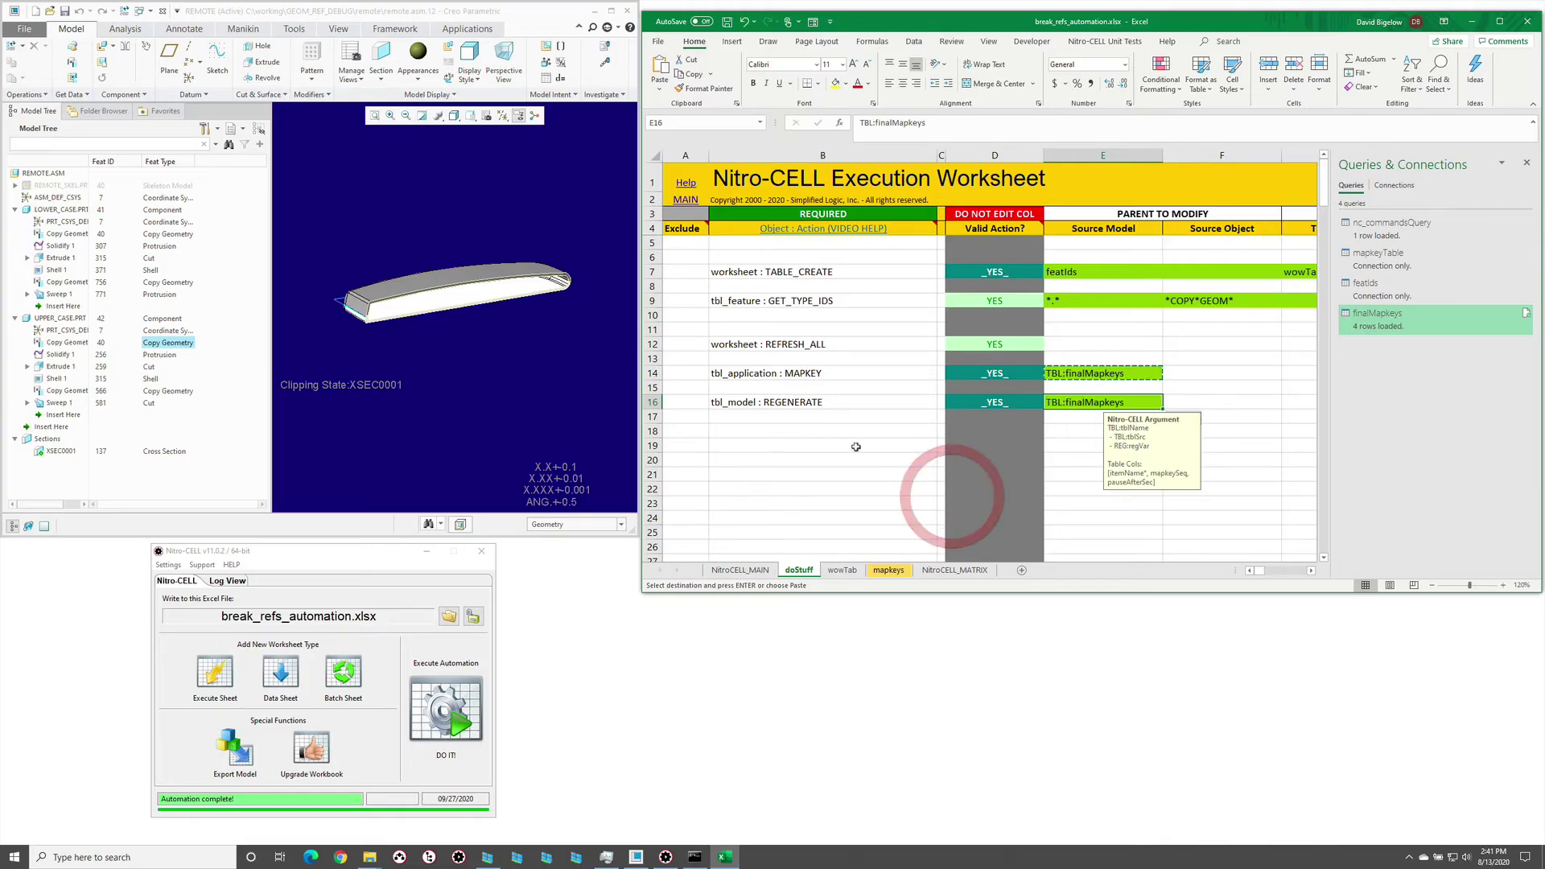
left_click(844, 446)
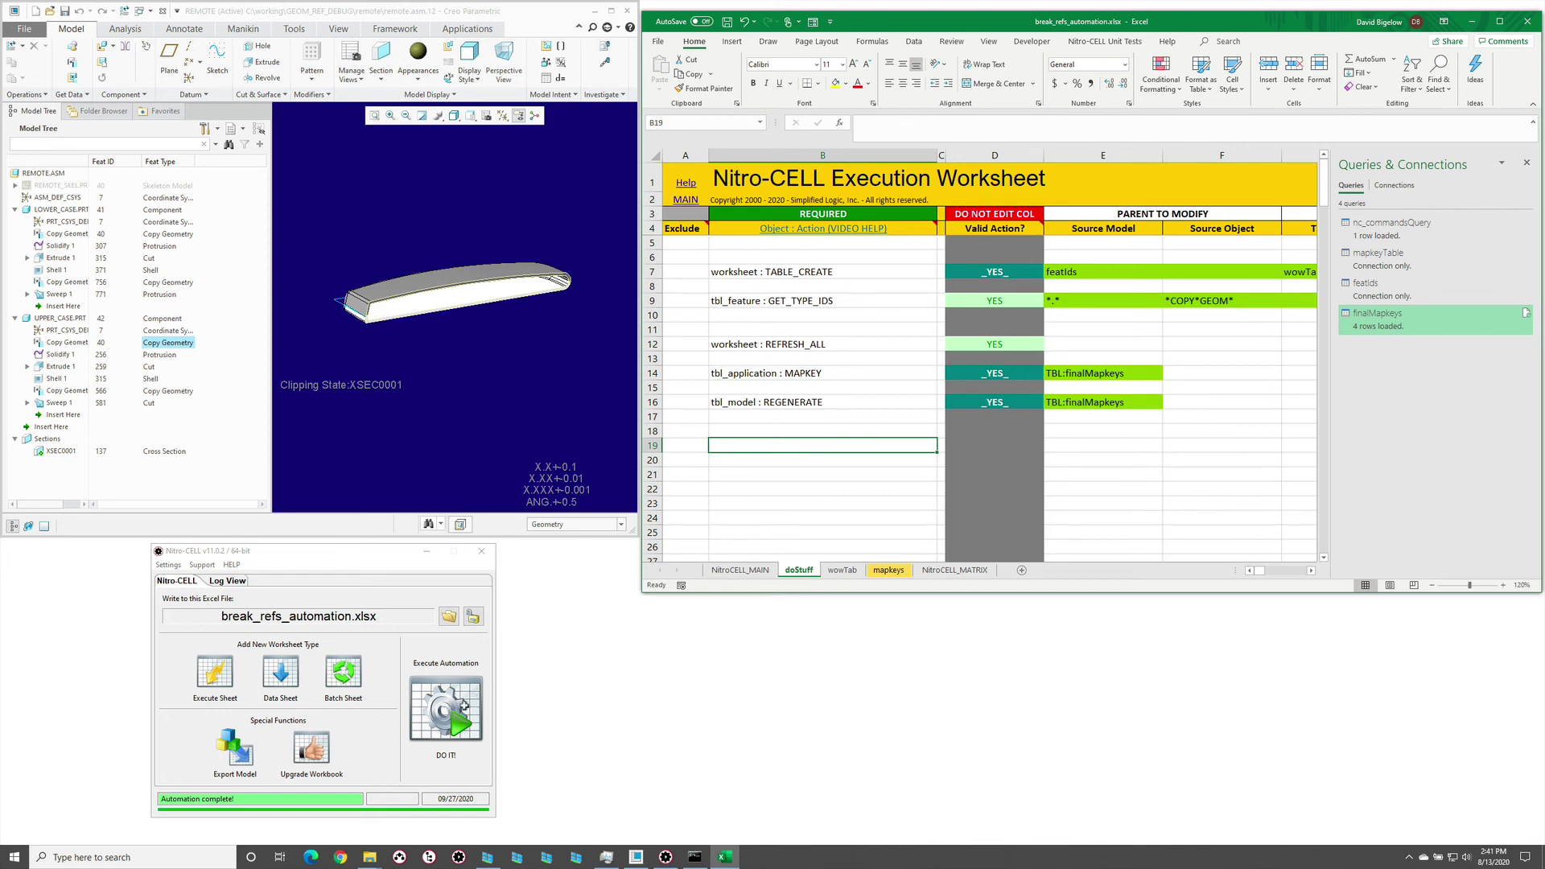
Run the doStuff worksheet with DO IT, processing LOWER_CASE.PRT and UPPER_CASE.PRT
left_click(464, 707)
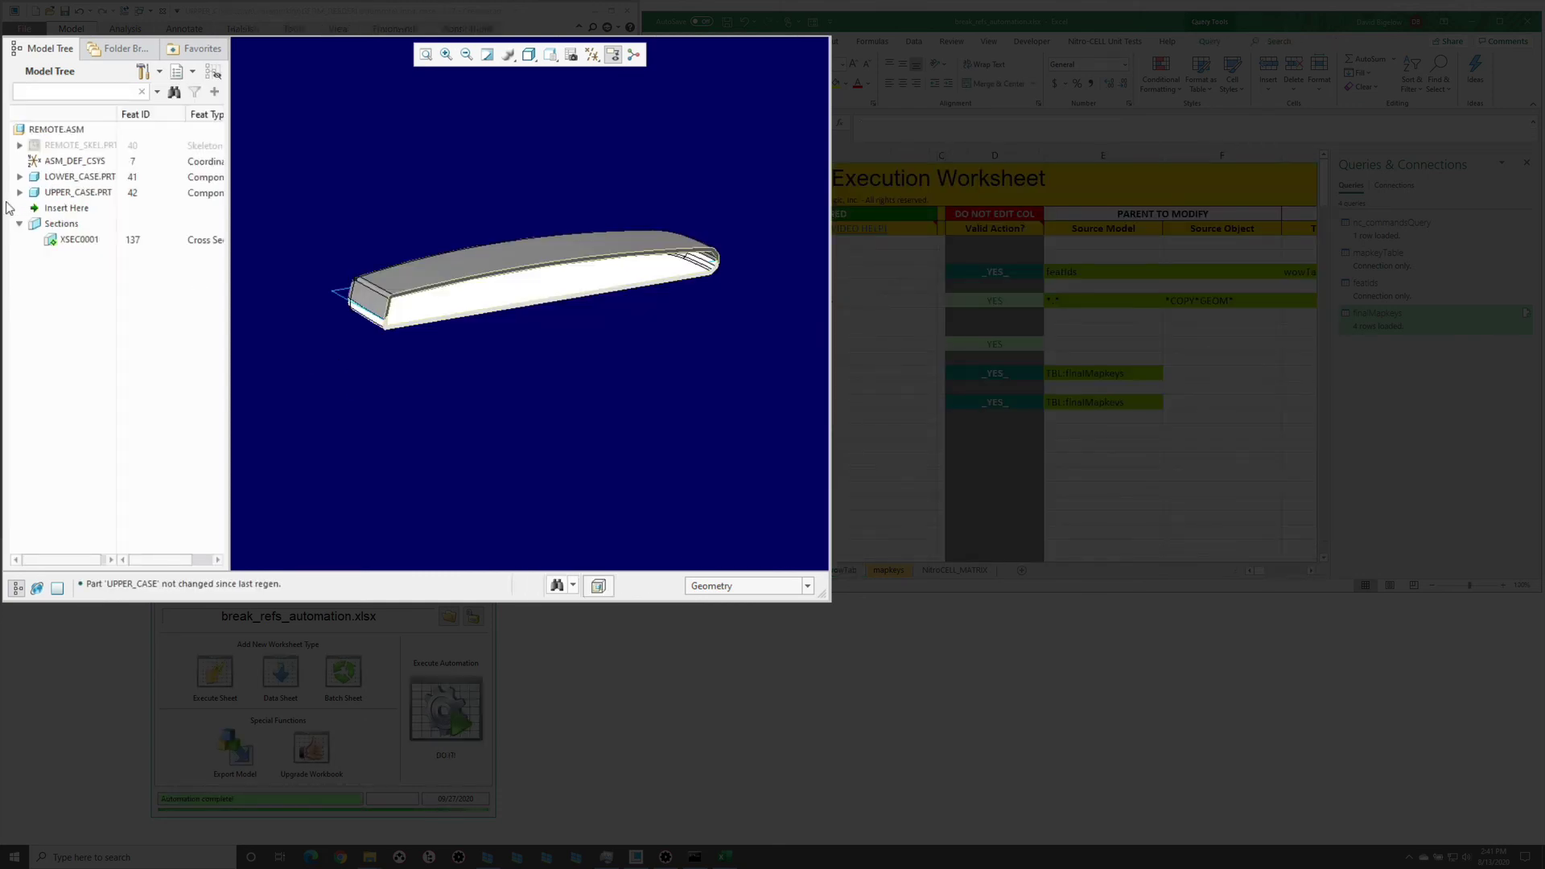
left_click(19, 192)
left_click(89, 288)
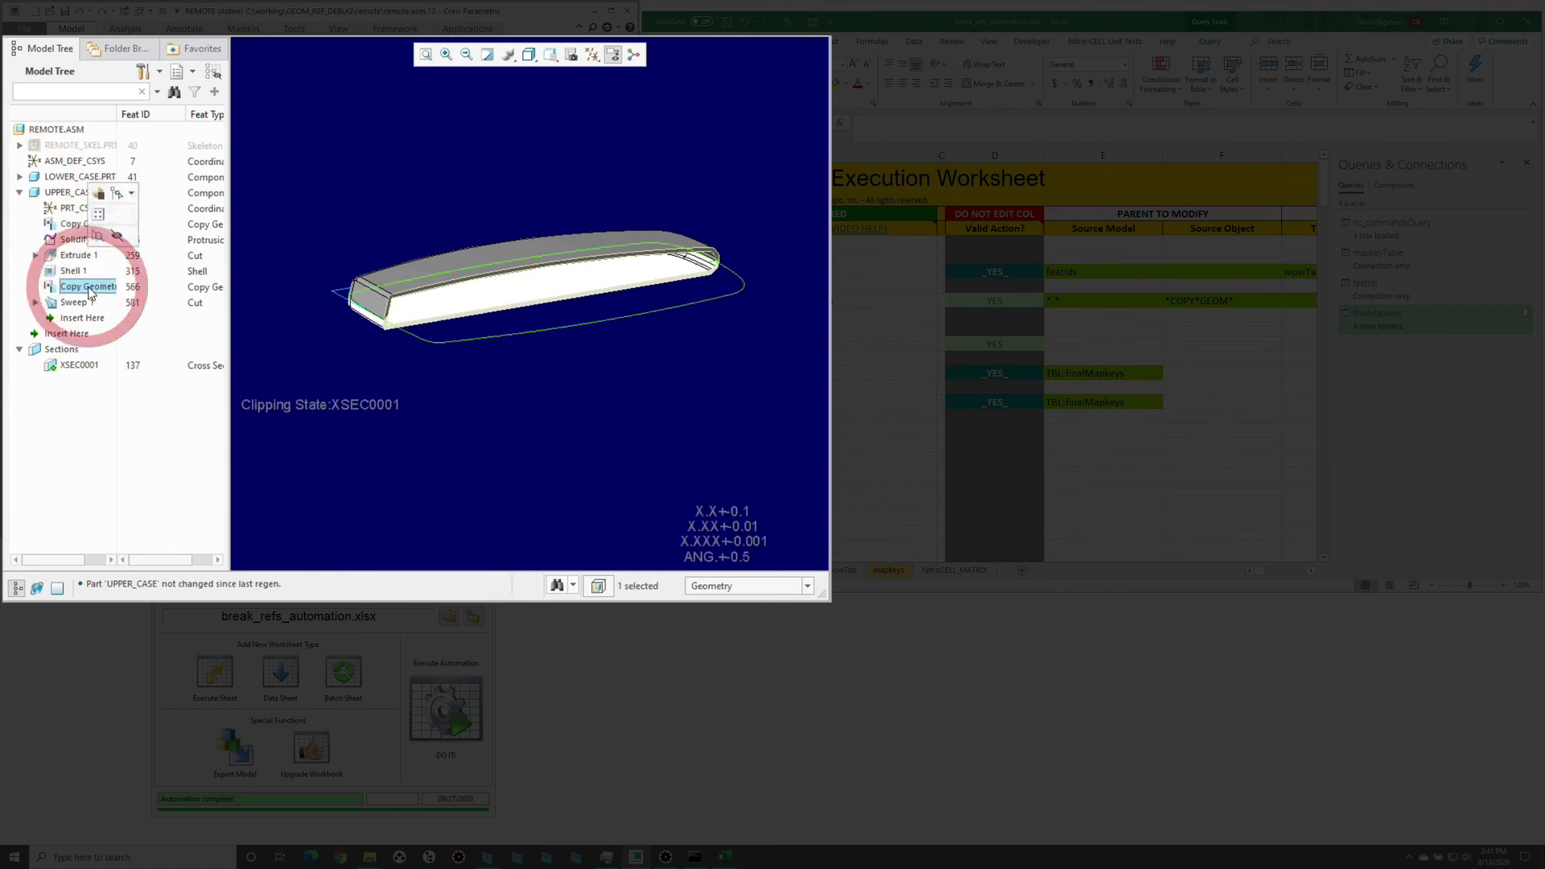
right_click(89, 291)
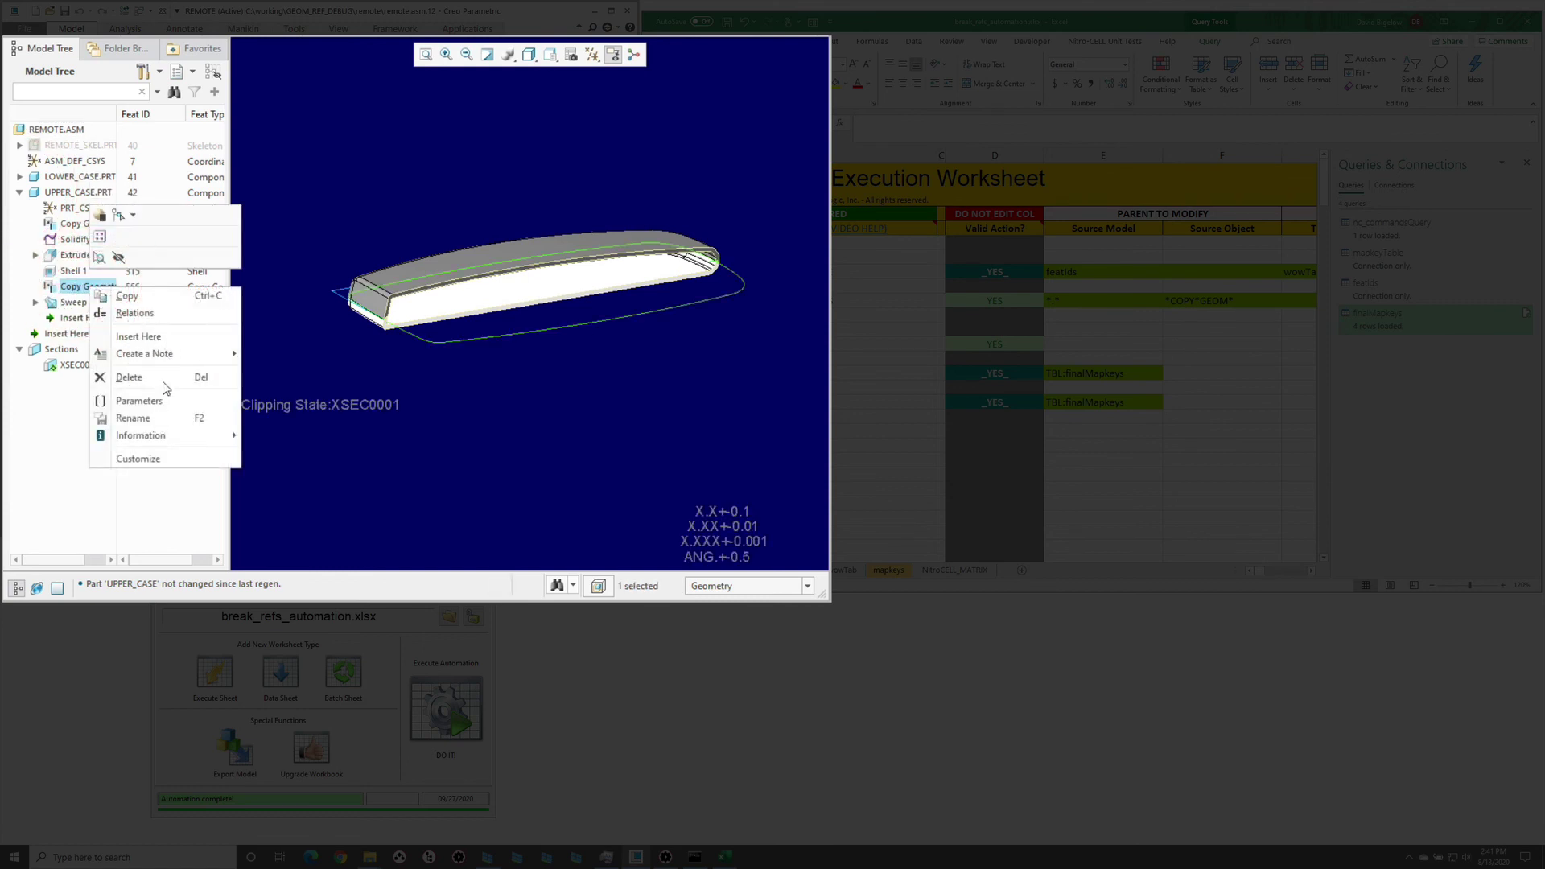
mouse_move(193, 436)
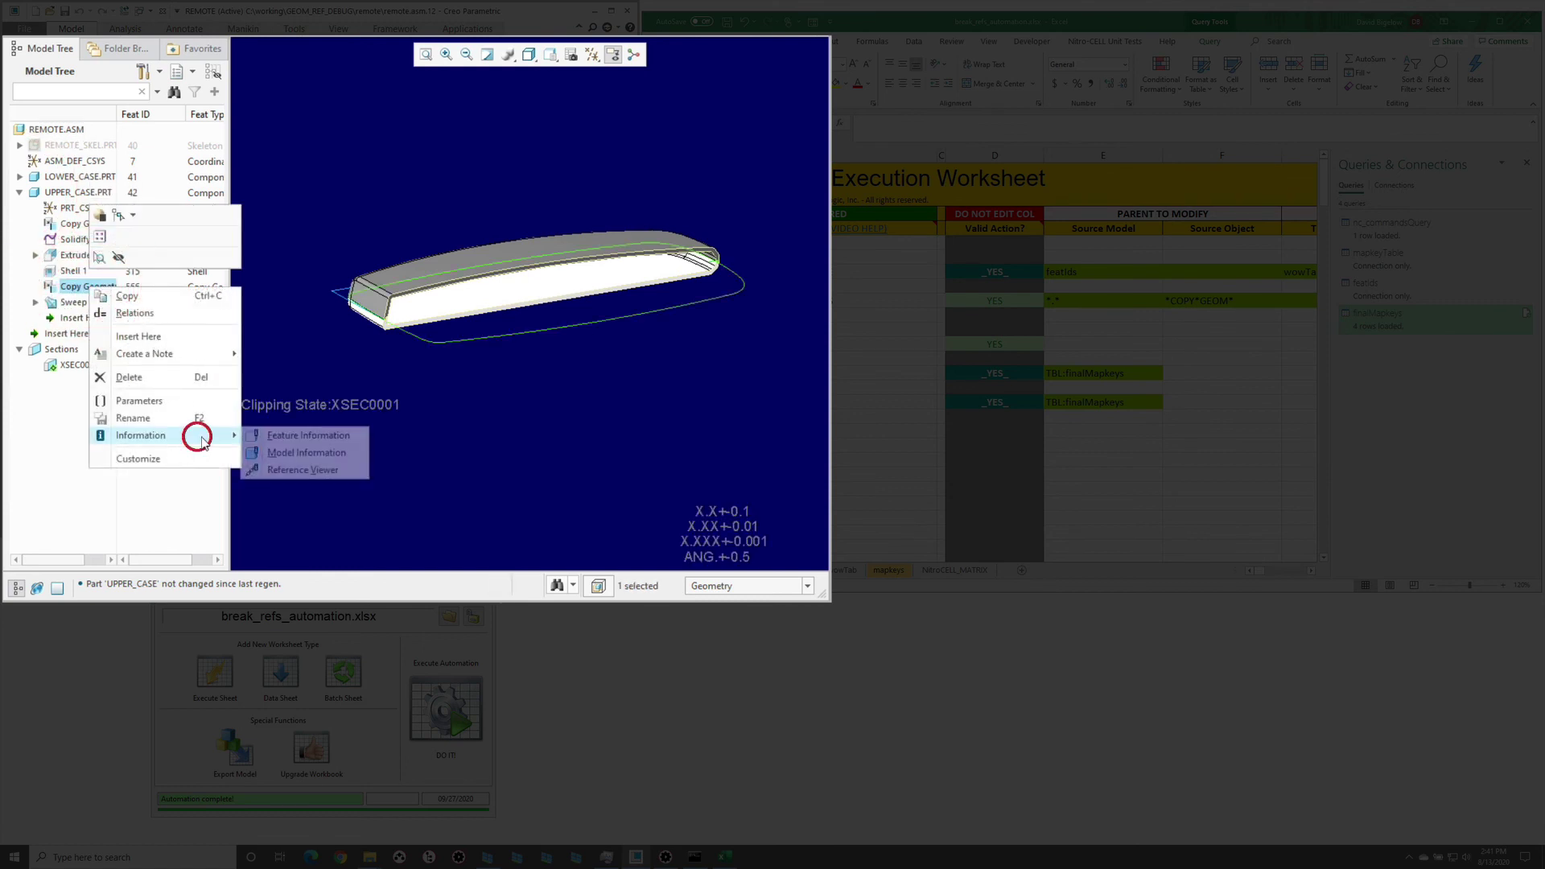
left_click(306, 471)
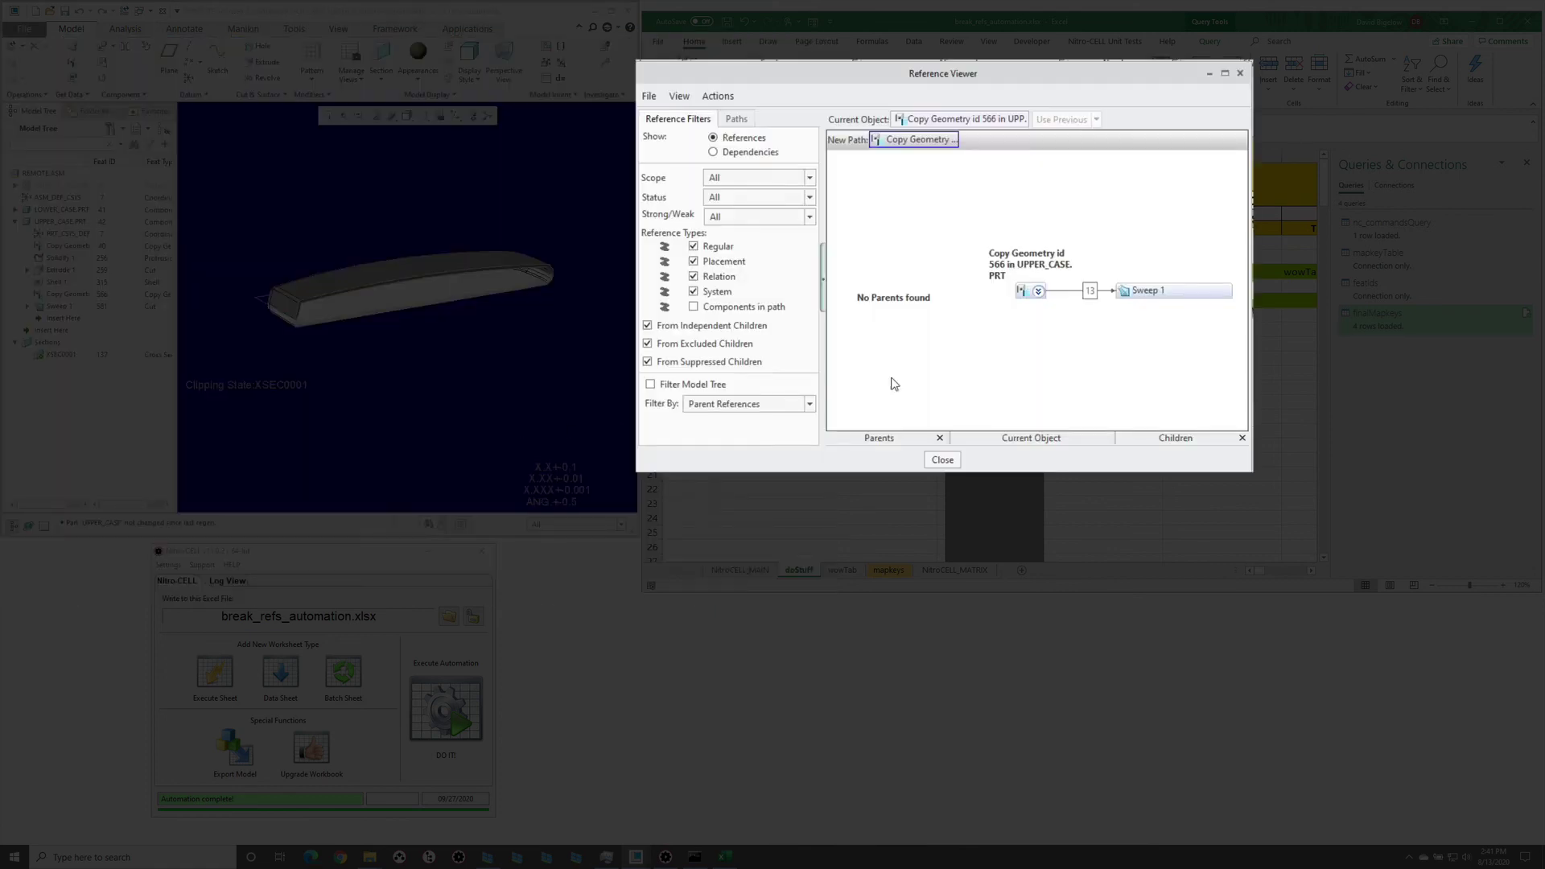
left_click(942, 460)
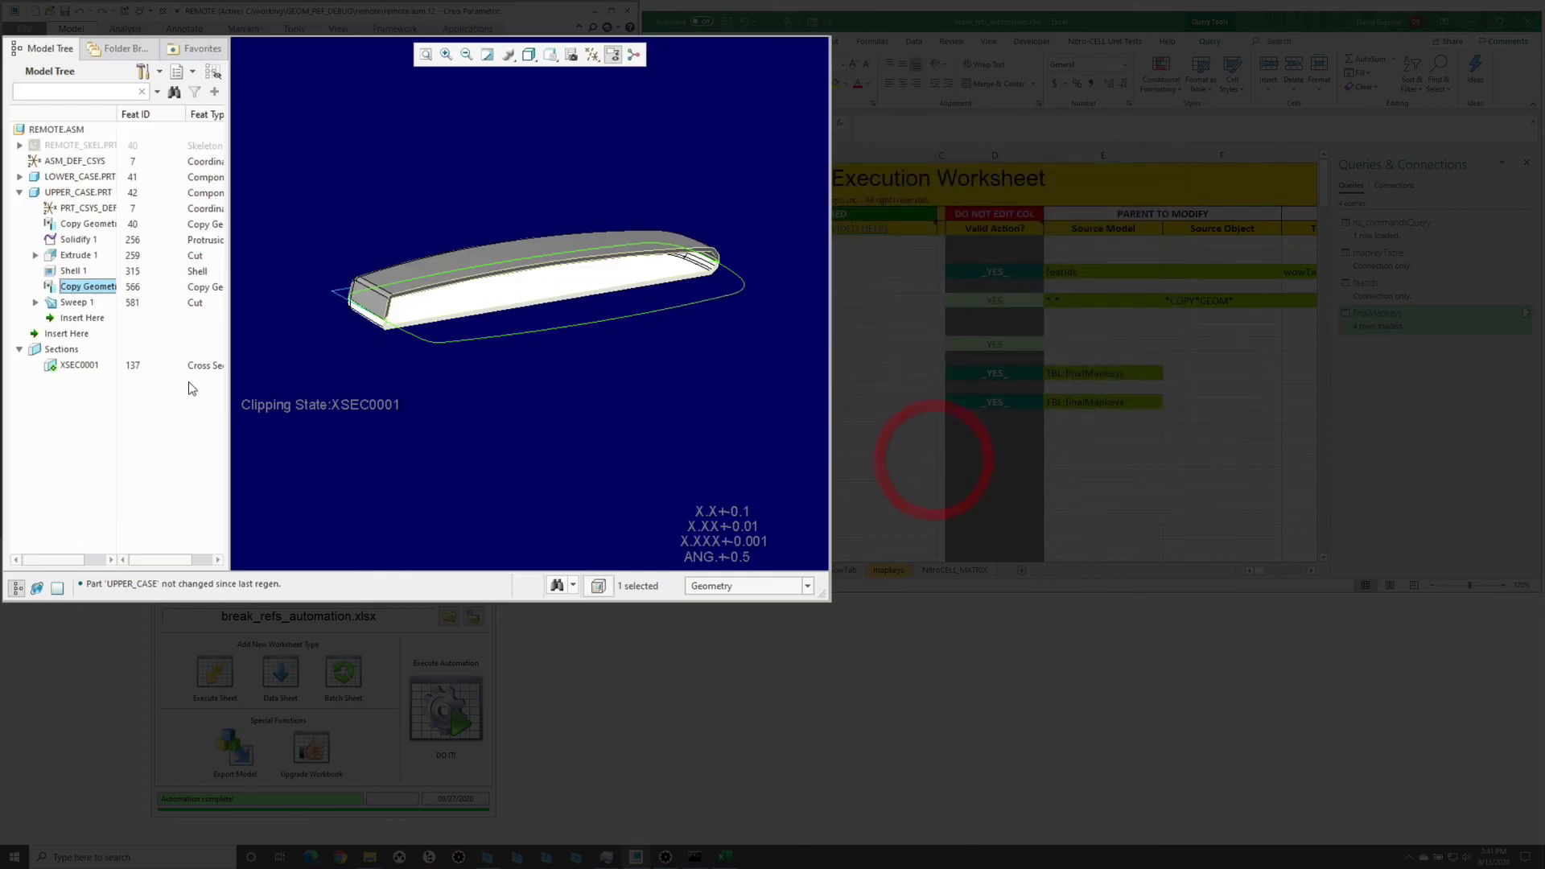
left_click(89, 225)
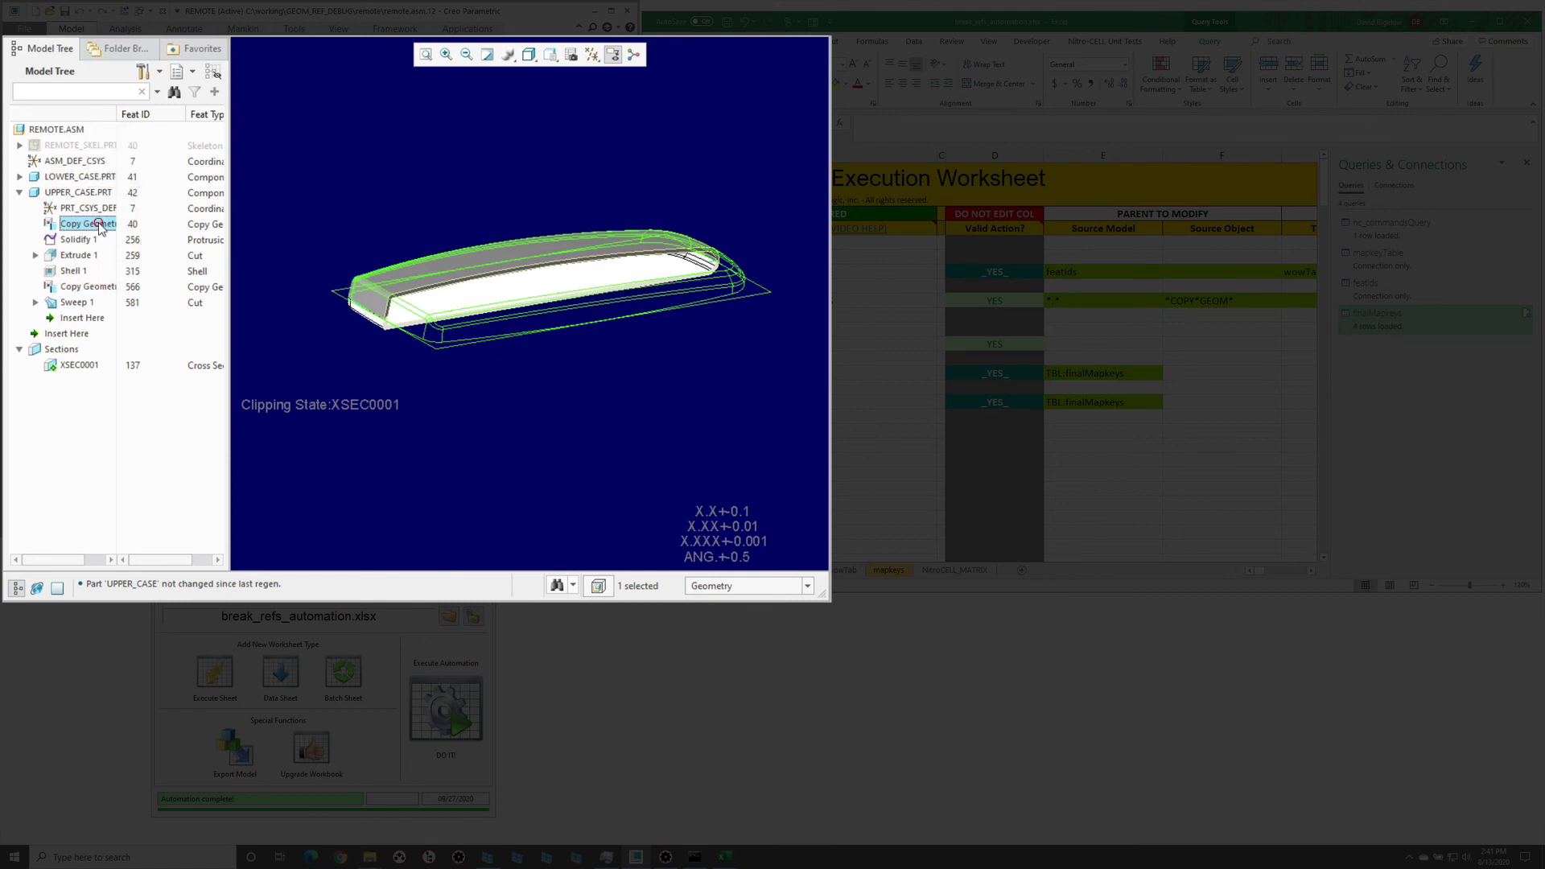
right_click(95, 226)
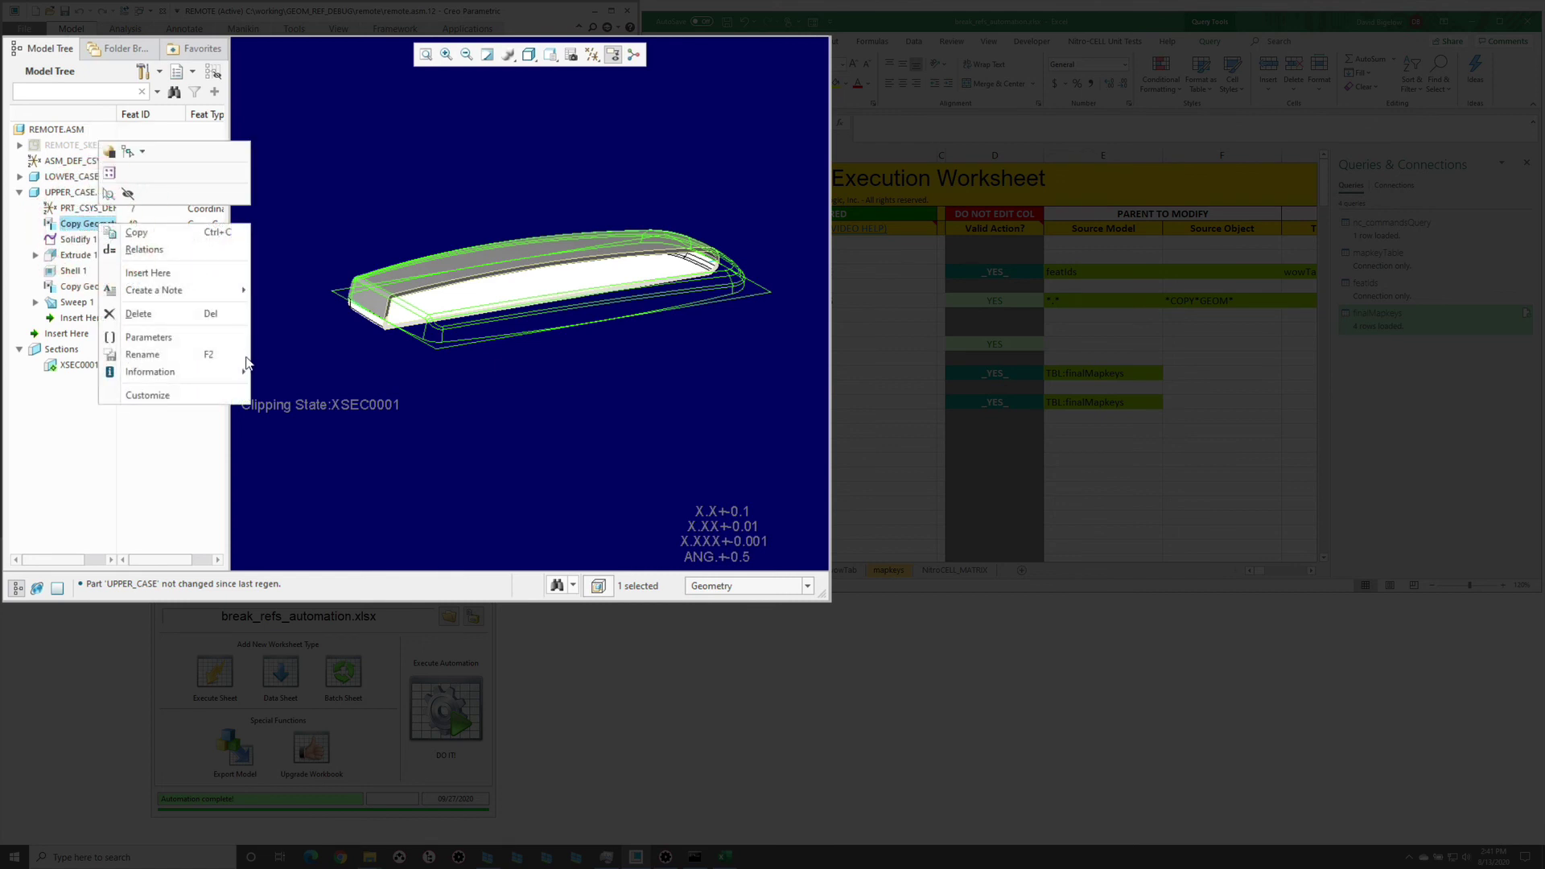
left_click(197, 372)
left_click(331, 405)
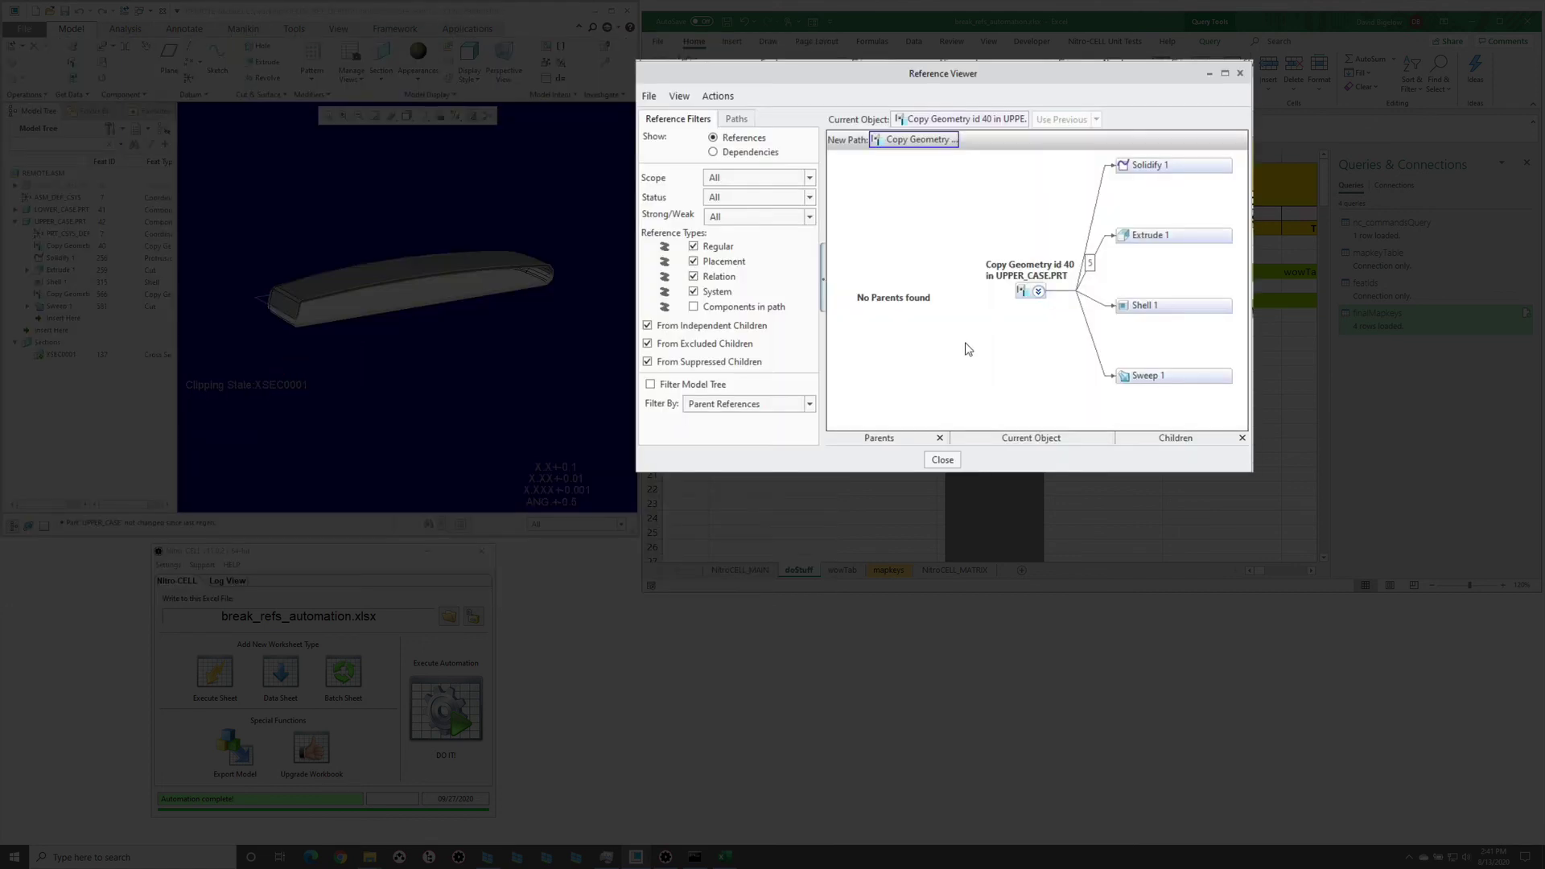
left_click(942, 461)
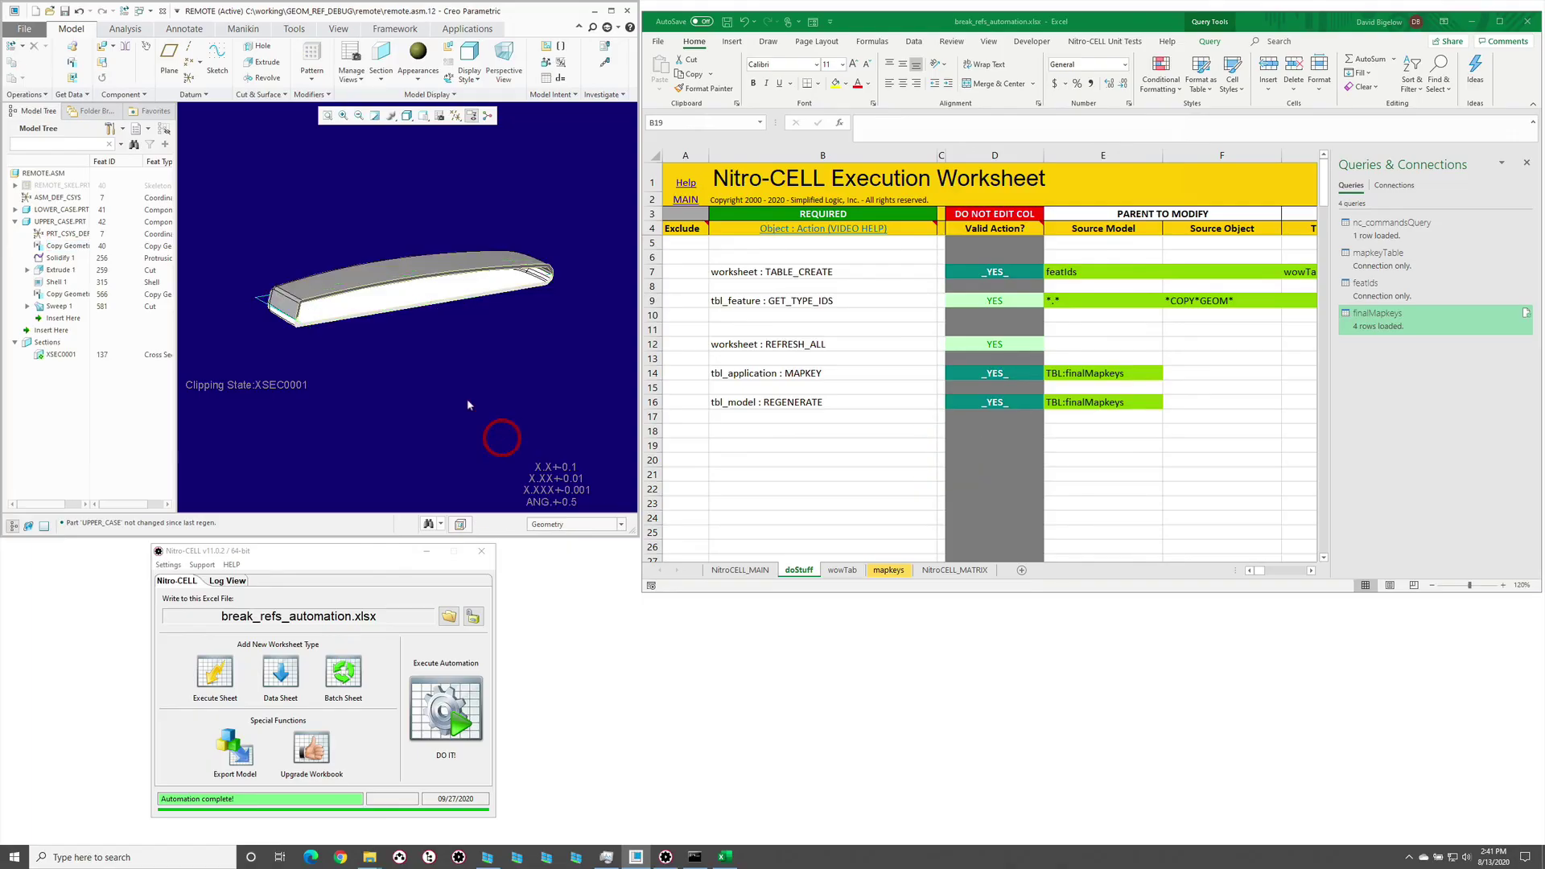
Close the REMOTE assembly and erase undisplayed models from session
left_click(467, 398)
key("ctrl+w")
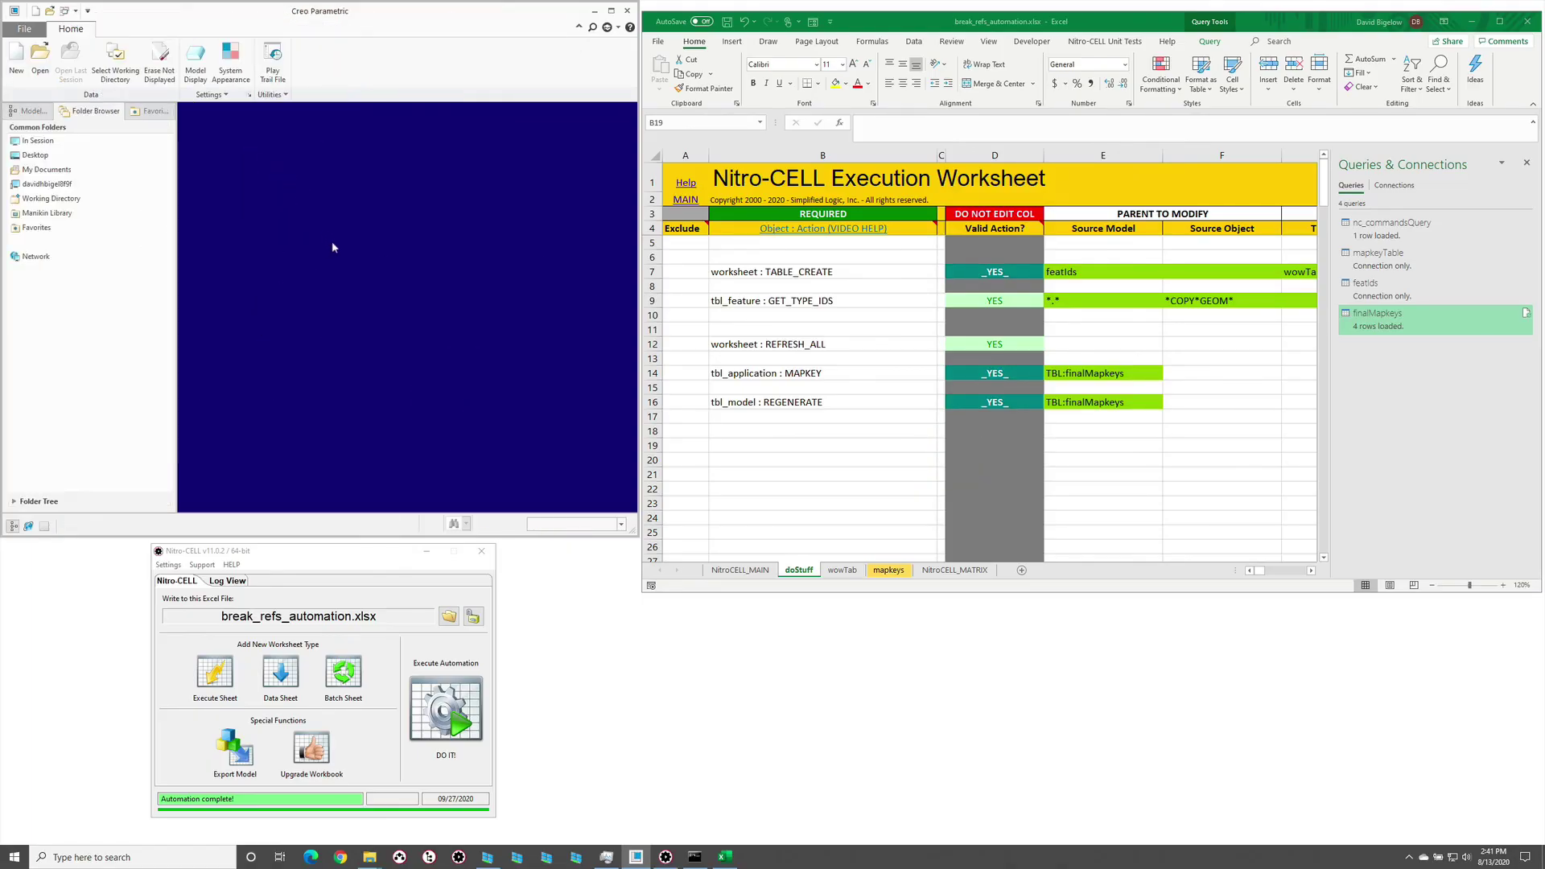
left_click(332, 243)
Open mouse_grabcad/mouse-assembly.asm and run the Nitro-CELL automation on it
key("ctrl+o")
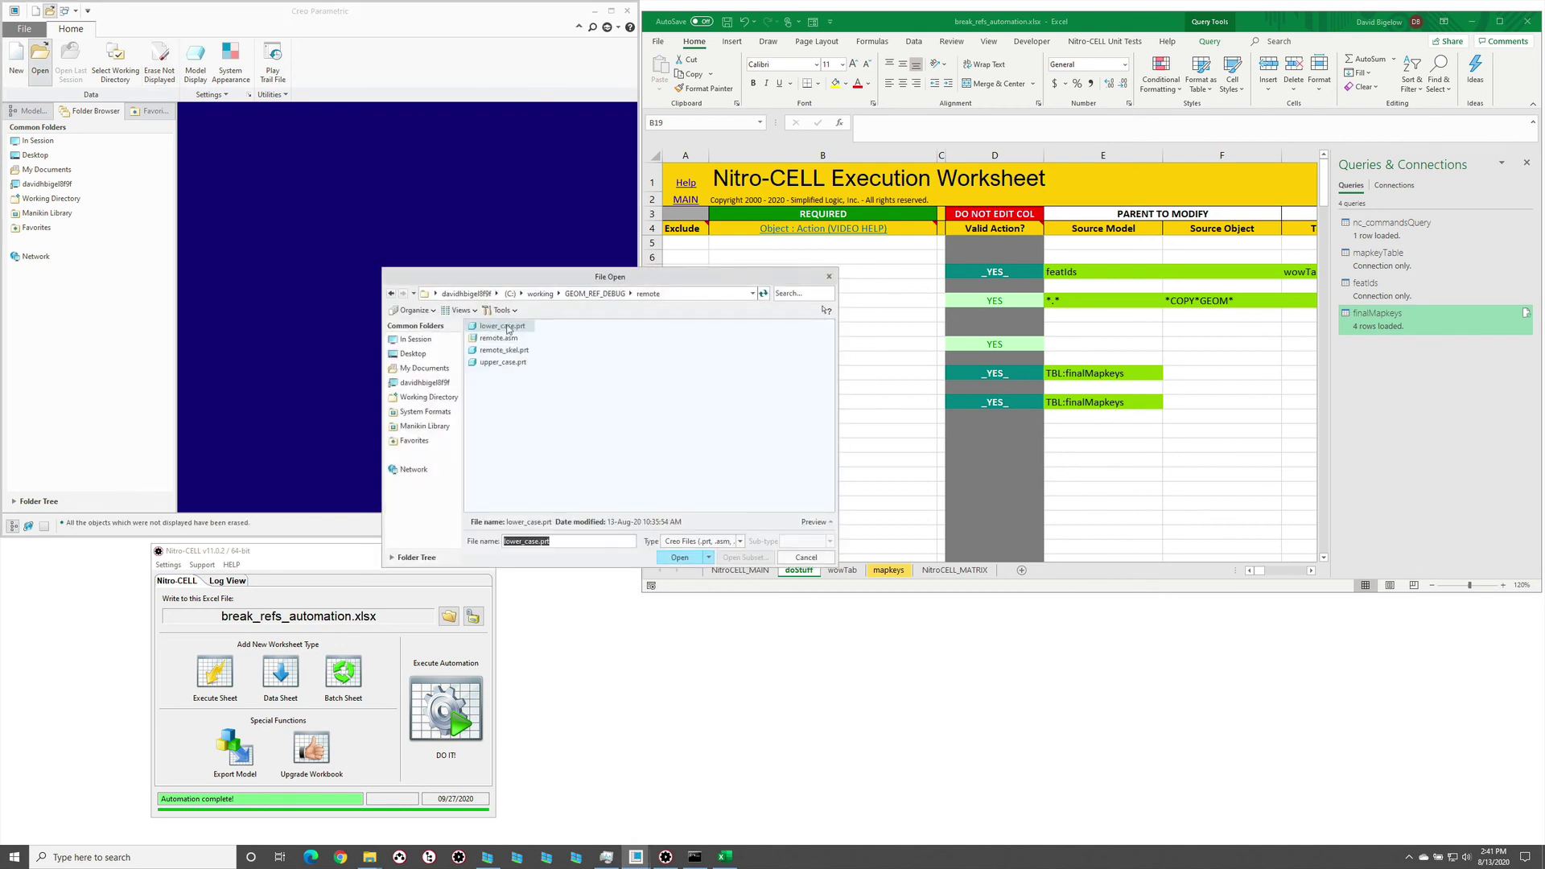
left_click(588, 295)
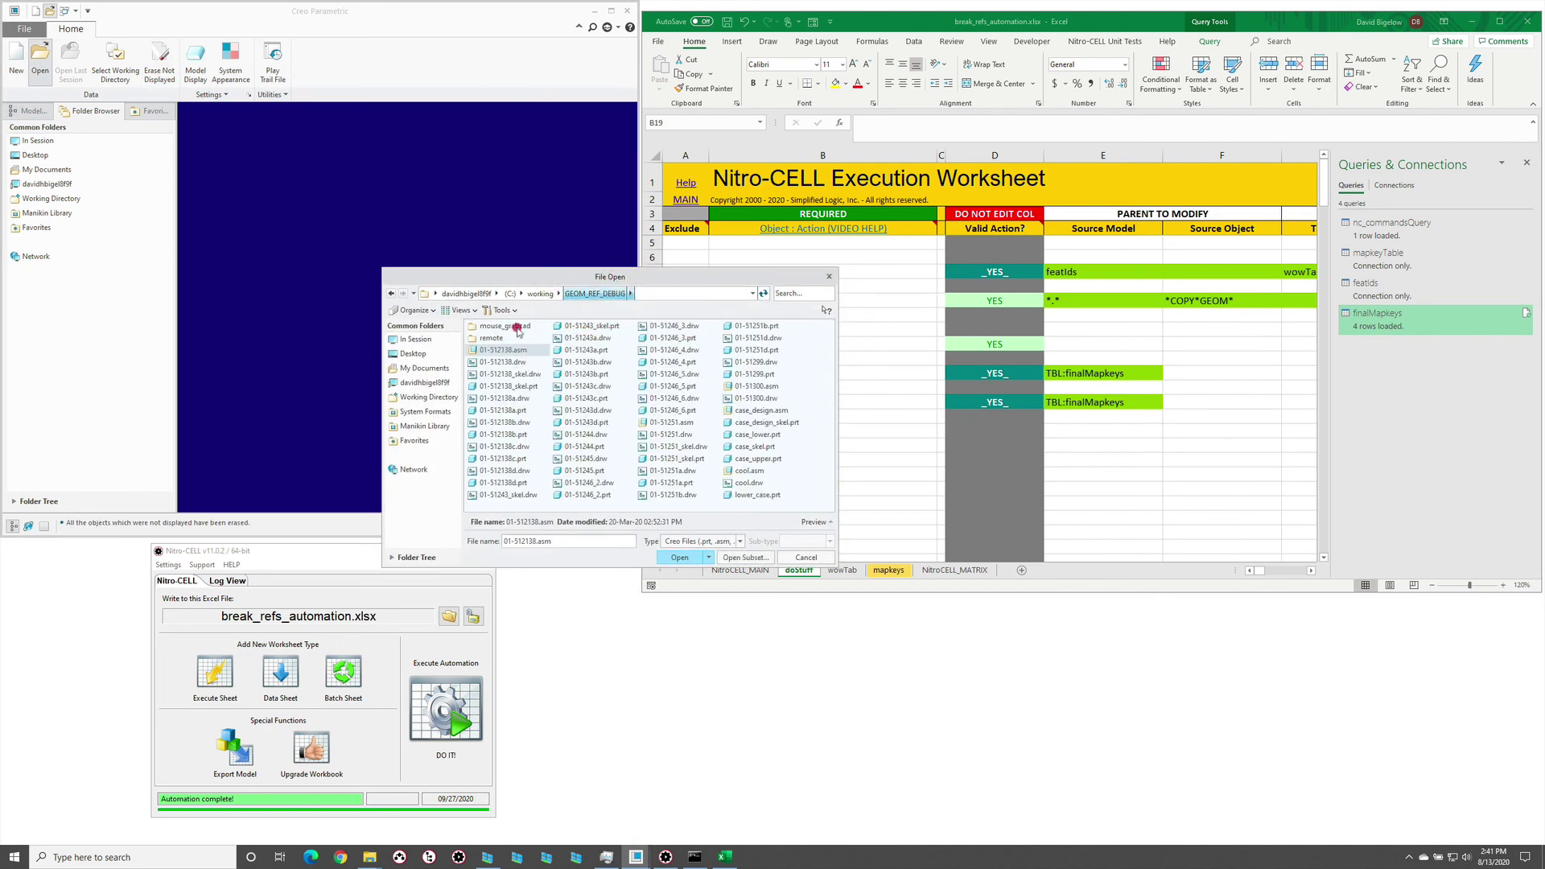
double_click(517, 328)
double_click(515, 350)
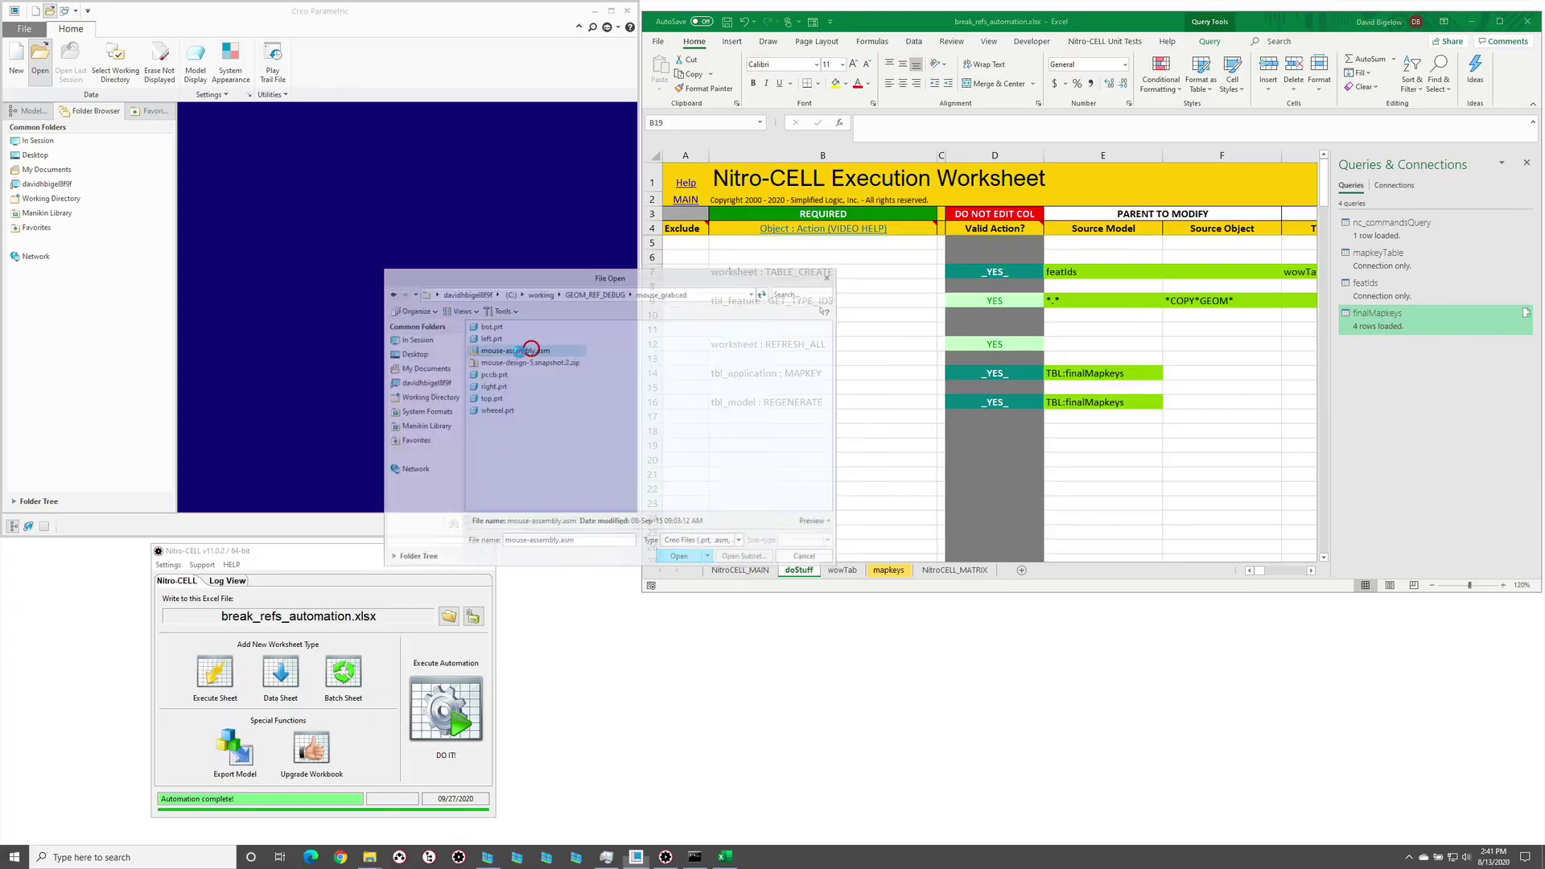
left_click_drag(417, 371, 386, 413)
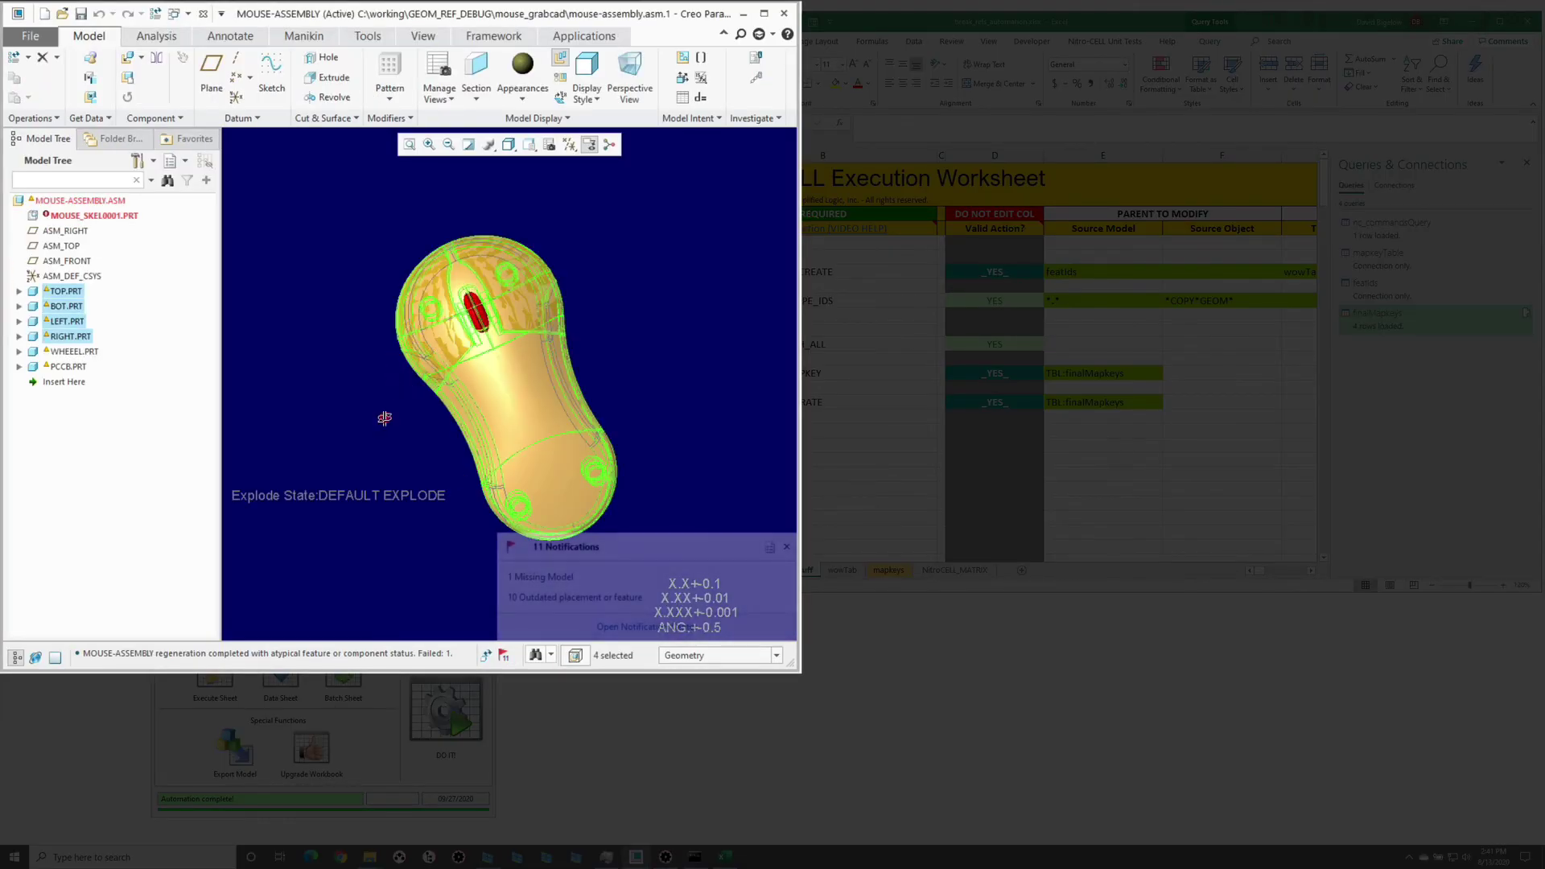
middle_click_drag(387, 414, 420, 458)
left_click(427, 452)
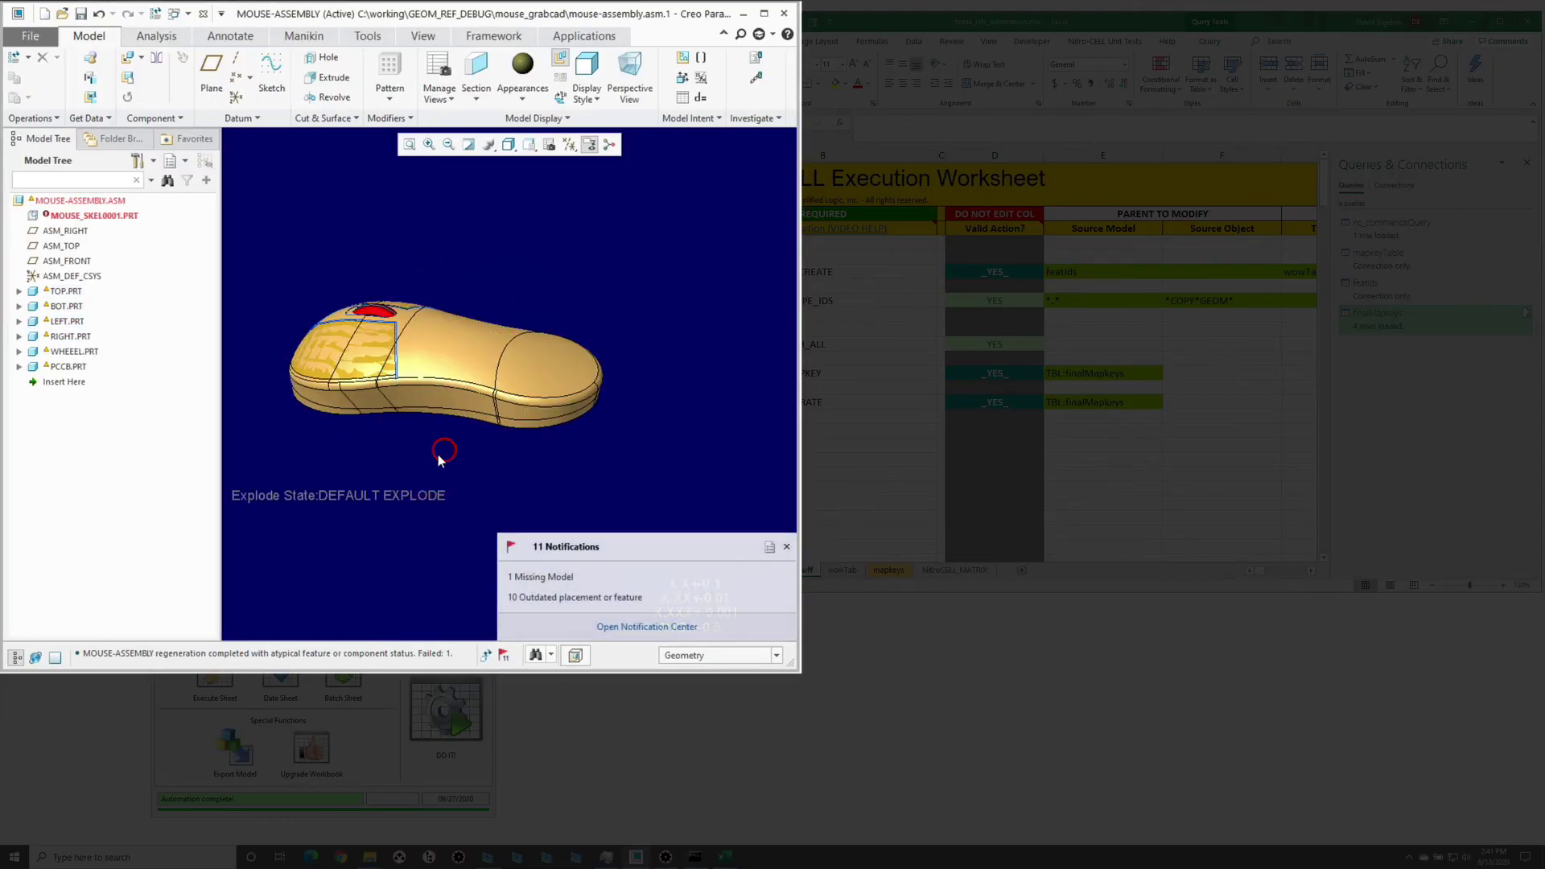
left_click(394, 234)
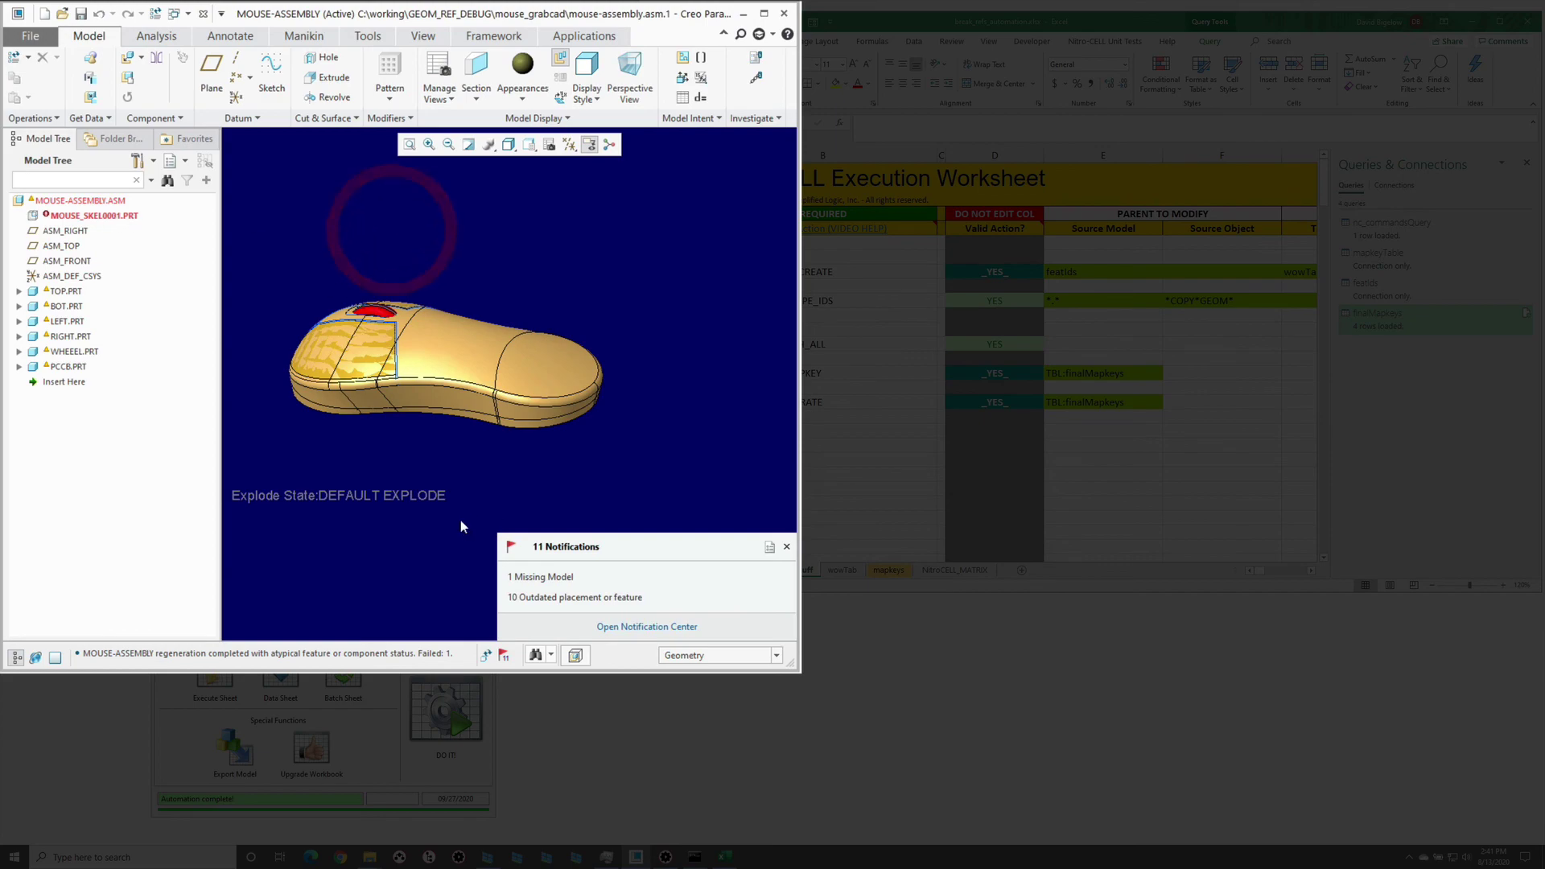